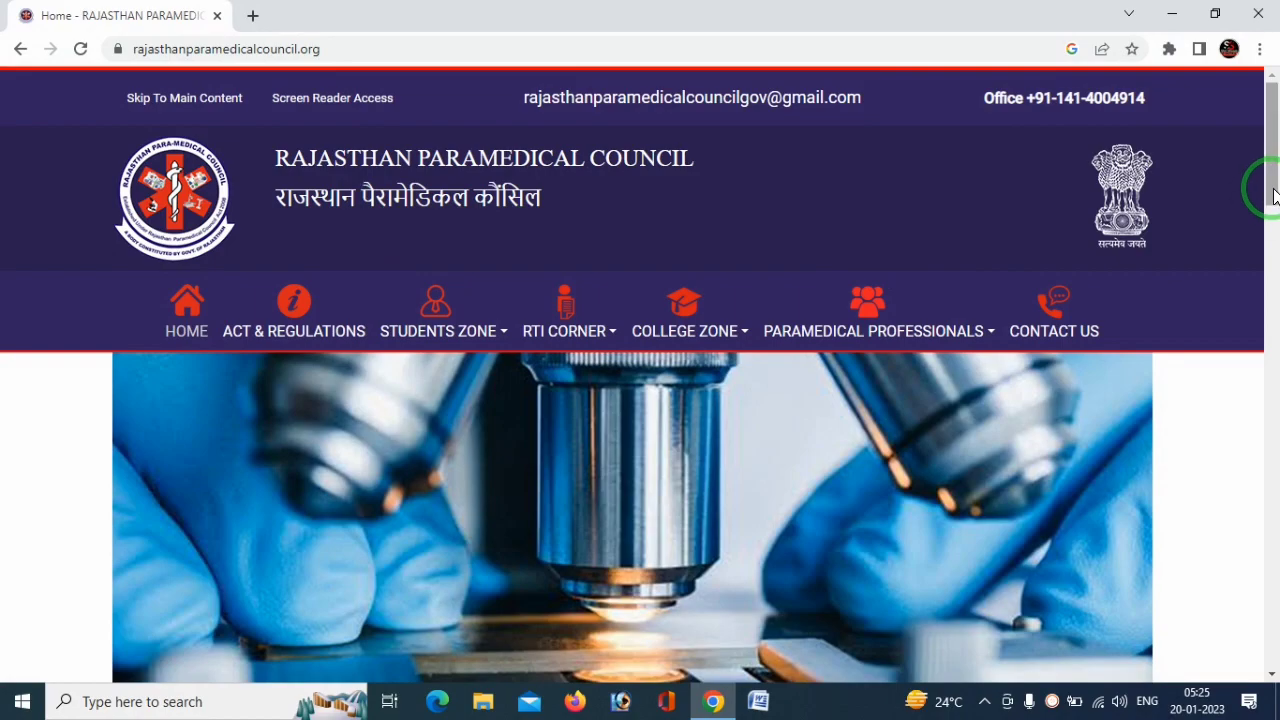
# Step: Scroll down the home page to the Student Help notice for the 2022-23 admission form
pyautogui.moveTo(1271, 195); pyautogui.dragTo(1247, 411)
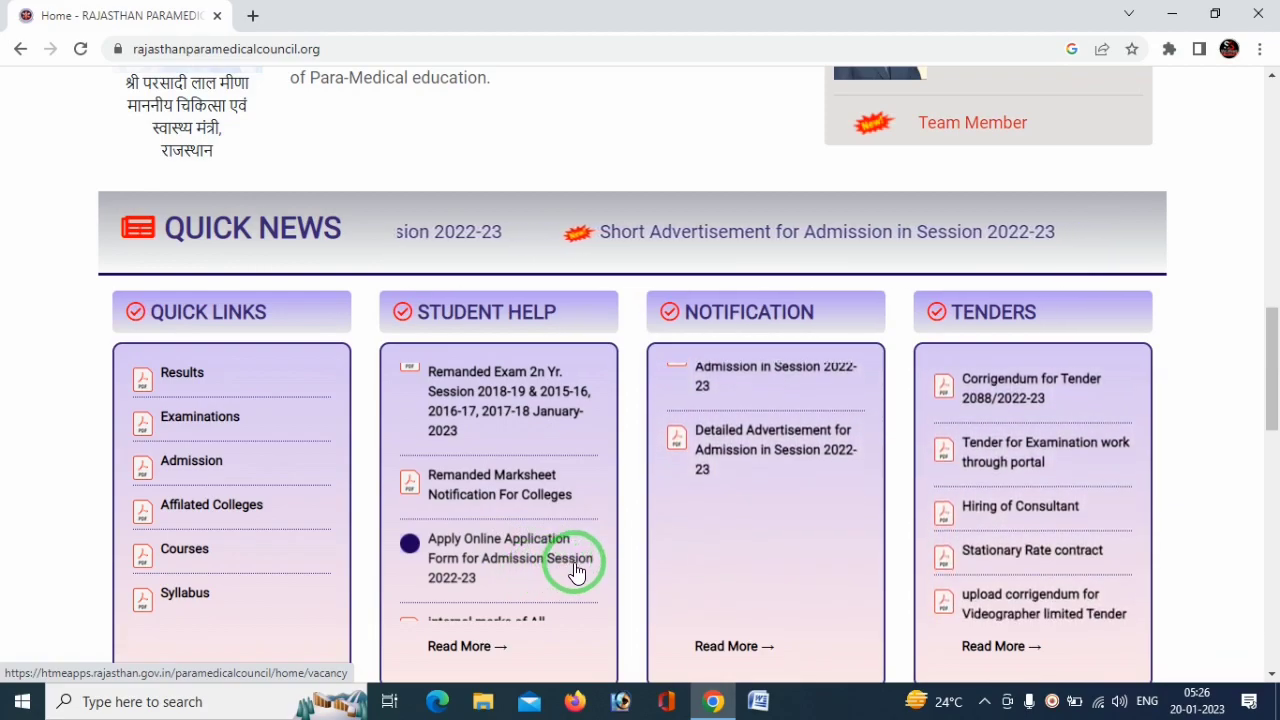
# Step: Open the 2022-23 online application page and underline the counselling schedule heading
pyautogui.click(503, 557)
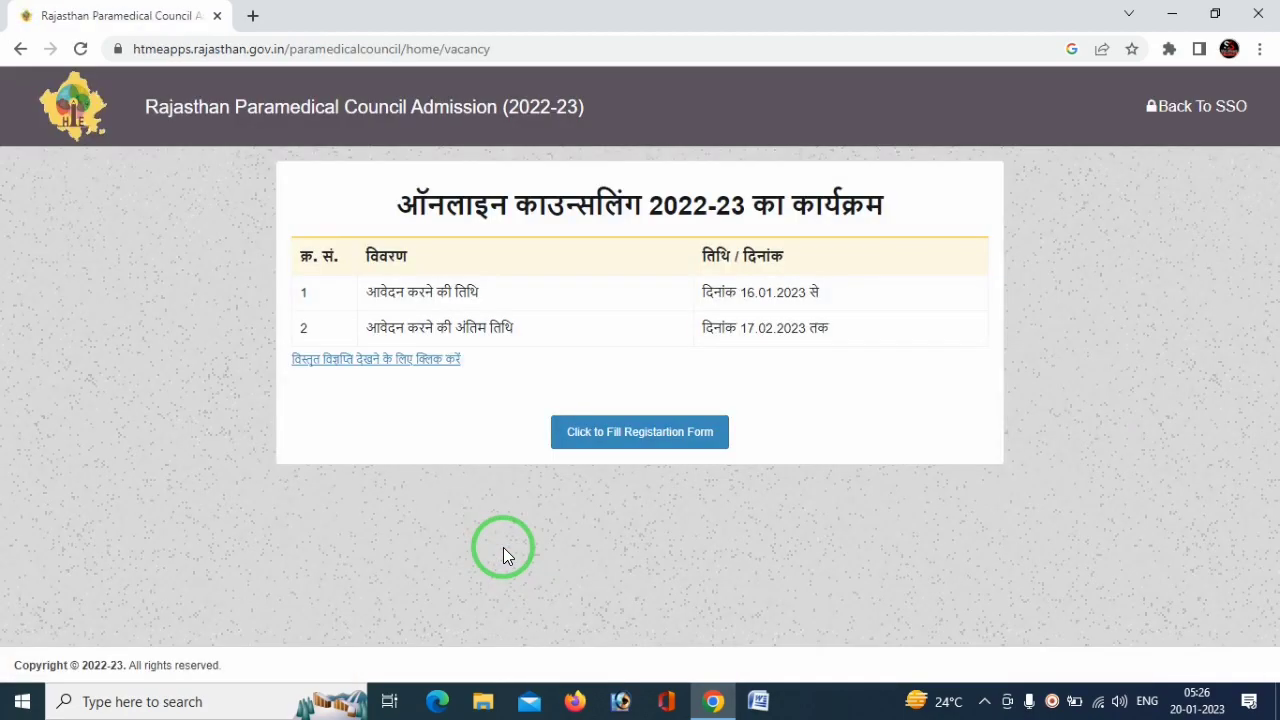
pyautogui.hotkey('ctrl', '2')
pyautogui.moveTo(447, 238); pyautogui.dragTo(820, 216)
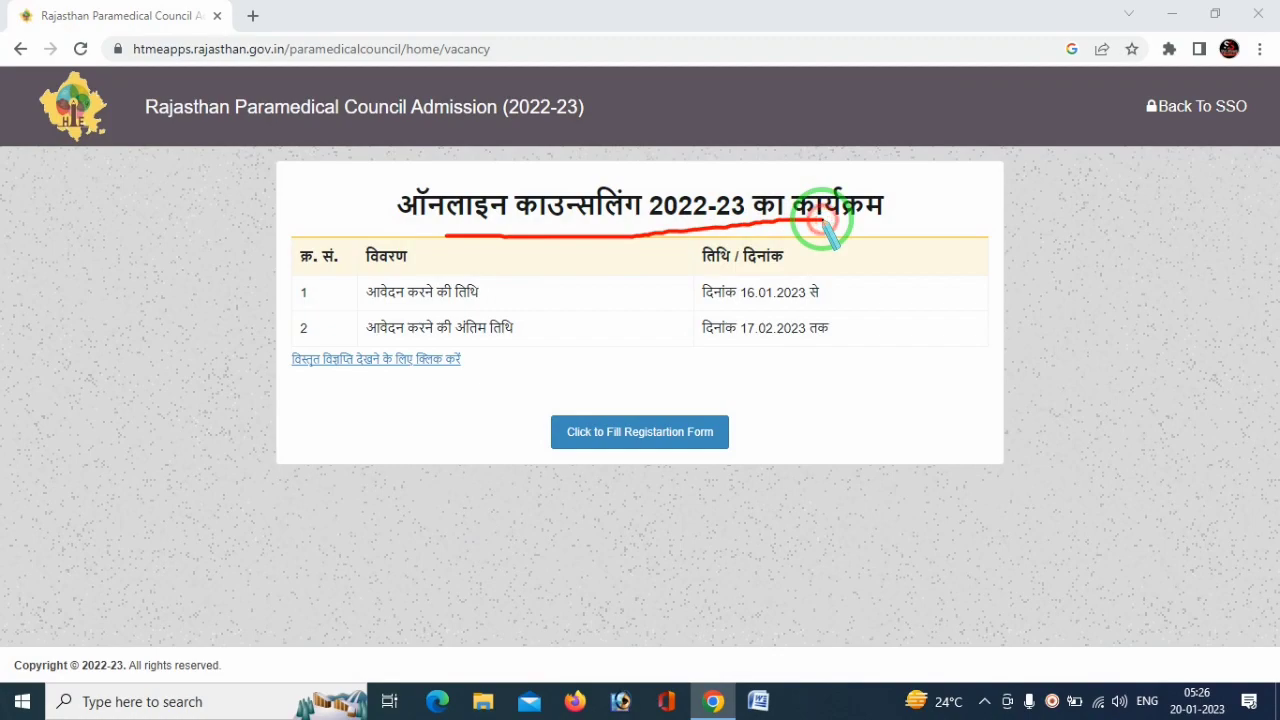
# Step: Mark start date 16.01.2023, last date 17.02.2023 and the detailed notice link, then clear the marks
pyautogui.moveTo(345, 296); pyautogui.dragTo(390, 293)
pyautogui.moveTo(743, 305)
pyautogui.mouseDown()
pyautogui.moveTo(826, 305)
pyautogui.moveTo(831, 280)
pyautogui.moveTo(669, 283)
pyautogui.moveTo(752, 308)
pyautogui.mouseUp()
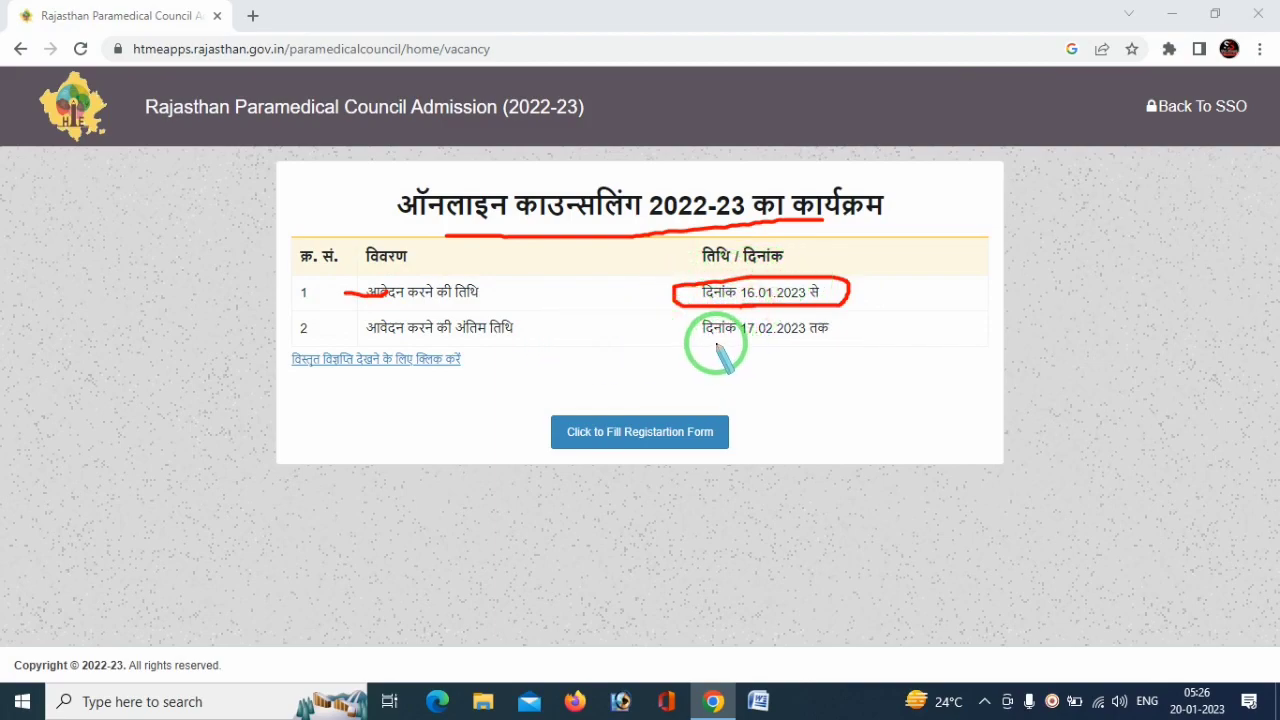
pyautogui.moveTo(707, 343)
pyautogui.mouseDown()
pyautogui.moveTo(845, 335)
pyautogui.moveTo(700, 316)
pyautogui.moveTo(707, 345)
pyautogui.mouseUp()
pyautogui.moveTo(298, 380); pyautogui.dragTo(389, 370)
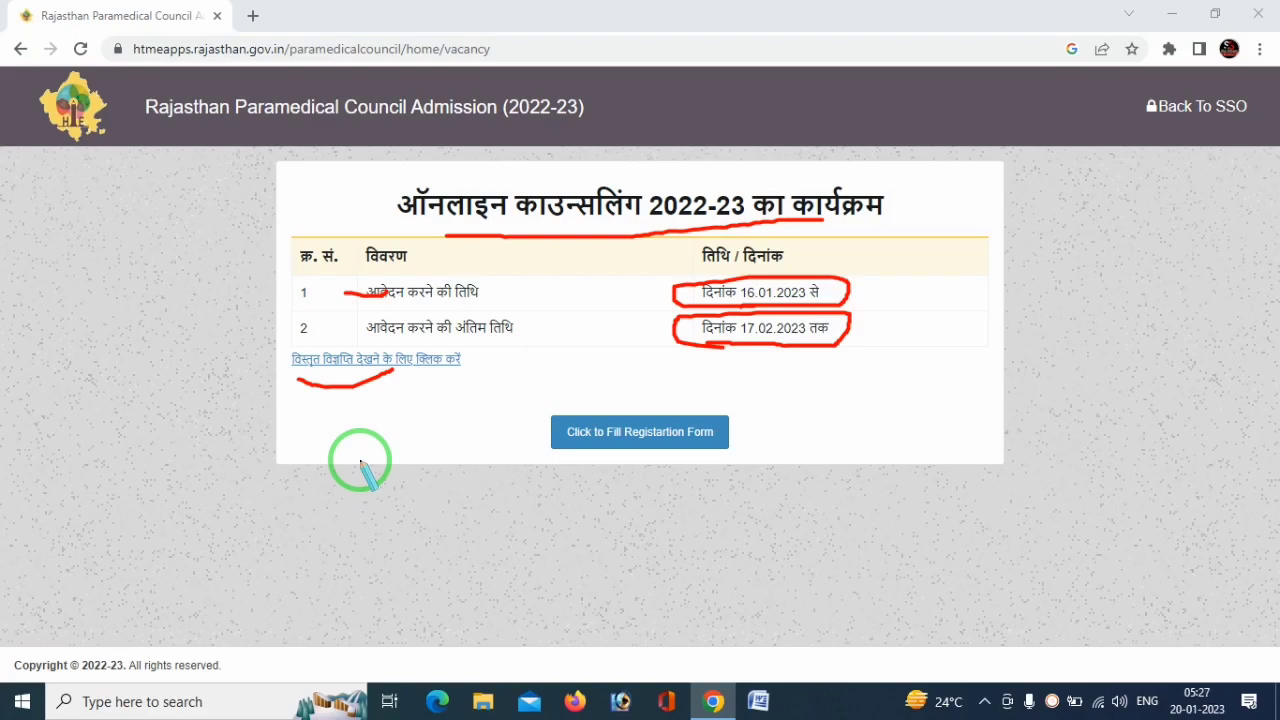
pyautogui.rightClick(367, 419)
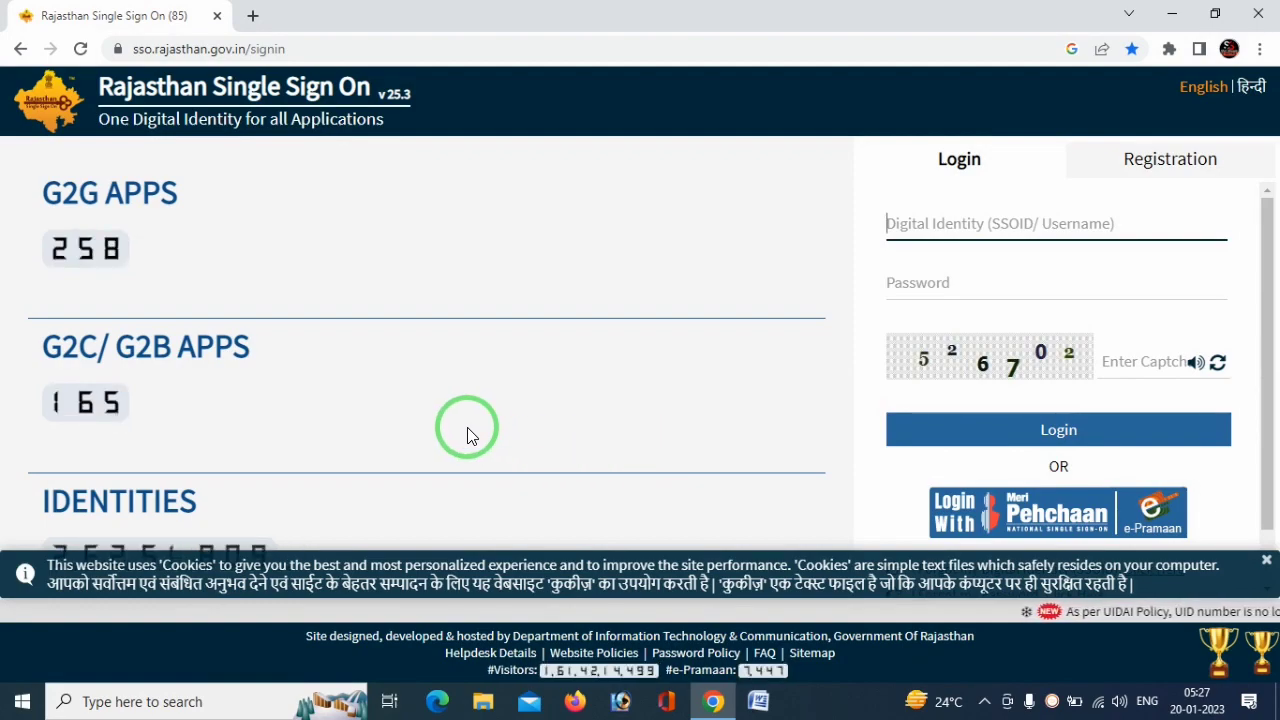
# Step: Annotate the Registration option, SSOID, password, captcha and login fields, then clear the marks
pyautogui.hotkey('ctrl', 'alt', 'd')
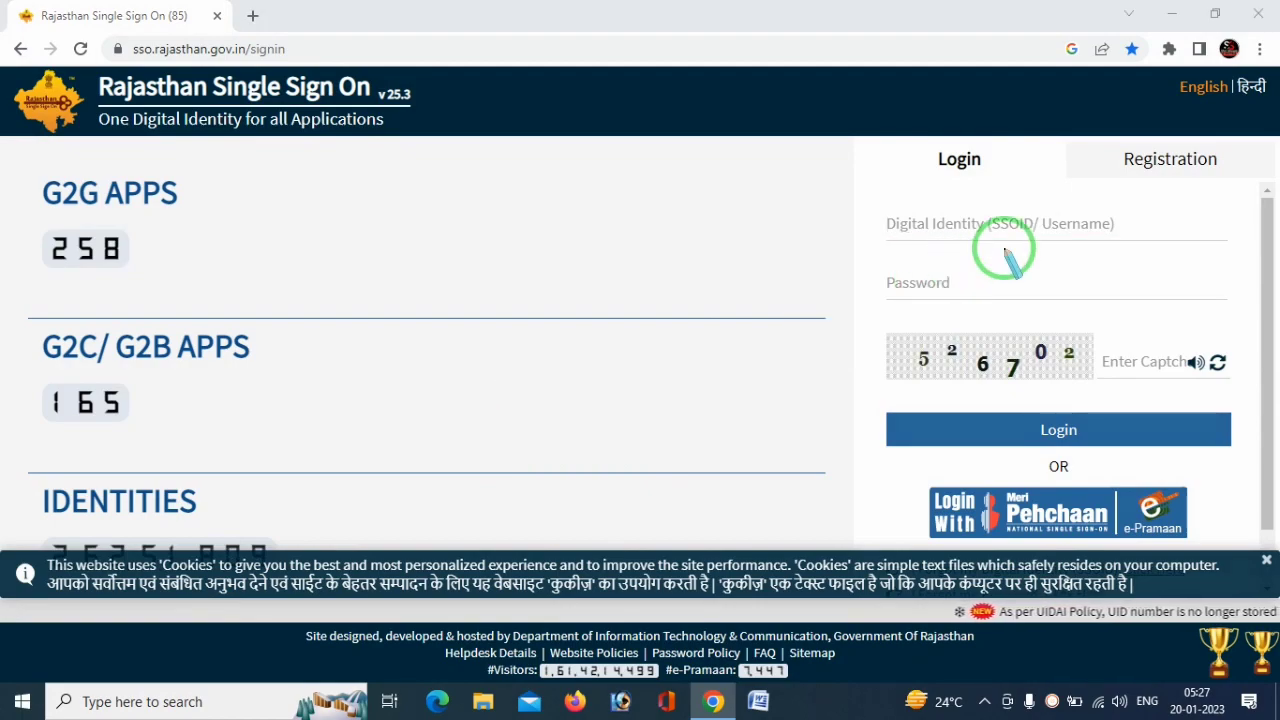
pyautogui.moveTo(1141, 185)
pyautogui.mouseDown()
pyautogui.moveTo(1246, 143)
pyautogui.moveTo(1146, 129)
pyautogui.moveTo(1114, 177)
pyautogui.moveTo(1170, 180)
pyautogui.mouseUp()
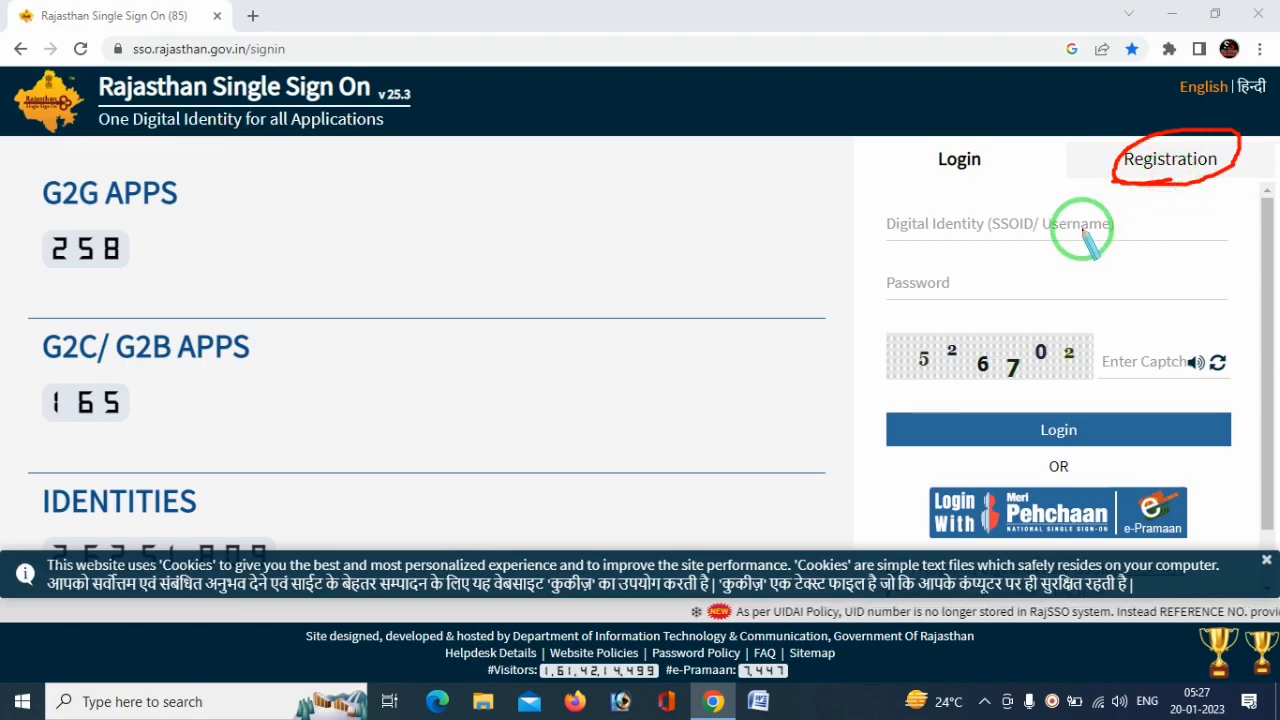
pyautogui.moveTo(958, 222)
pyautogui.mouseDown()
pyautogui.moveTo(989, 237)
pyautogui.moveTo(1060, 218)
pyautogui.mouseUp()
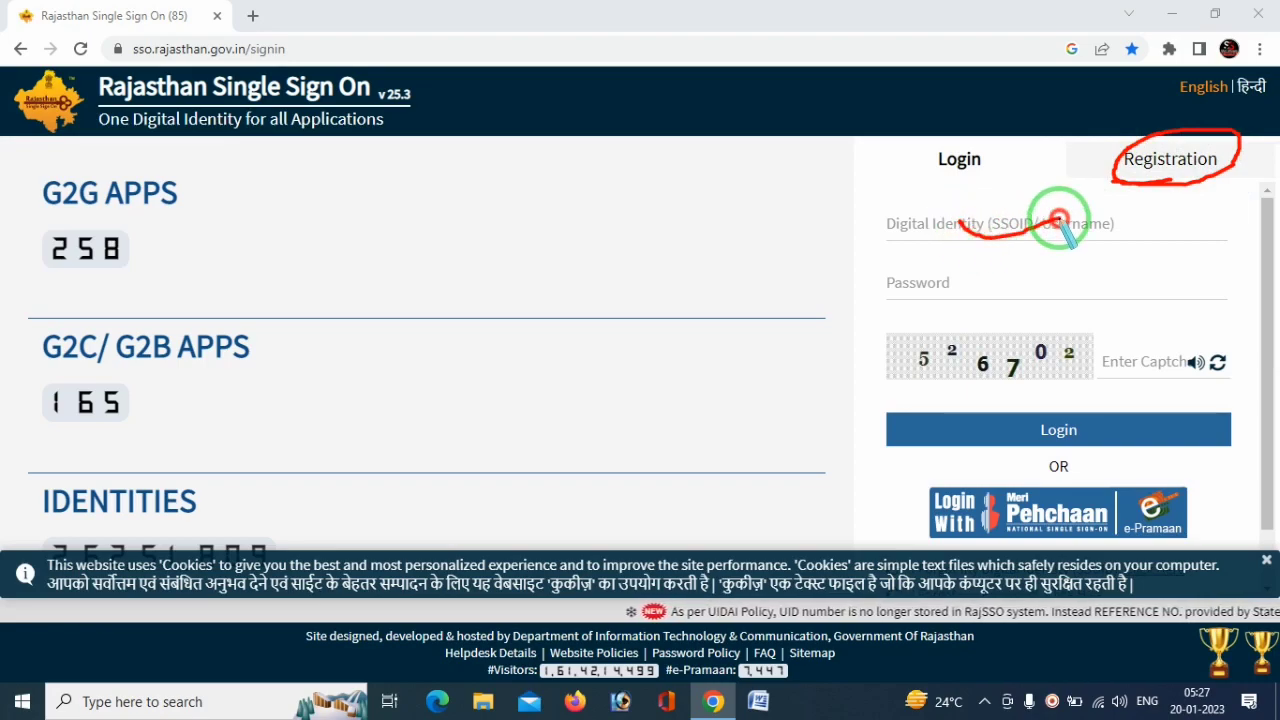
pyautogui.moveTo(951, 277)
pyautogui.mouseDown()
pyautogui.moveTo(982, 291)
pyautogui.moveTo(1053, 264)
pyautogui.mouseUp()
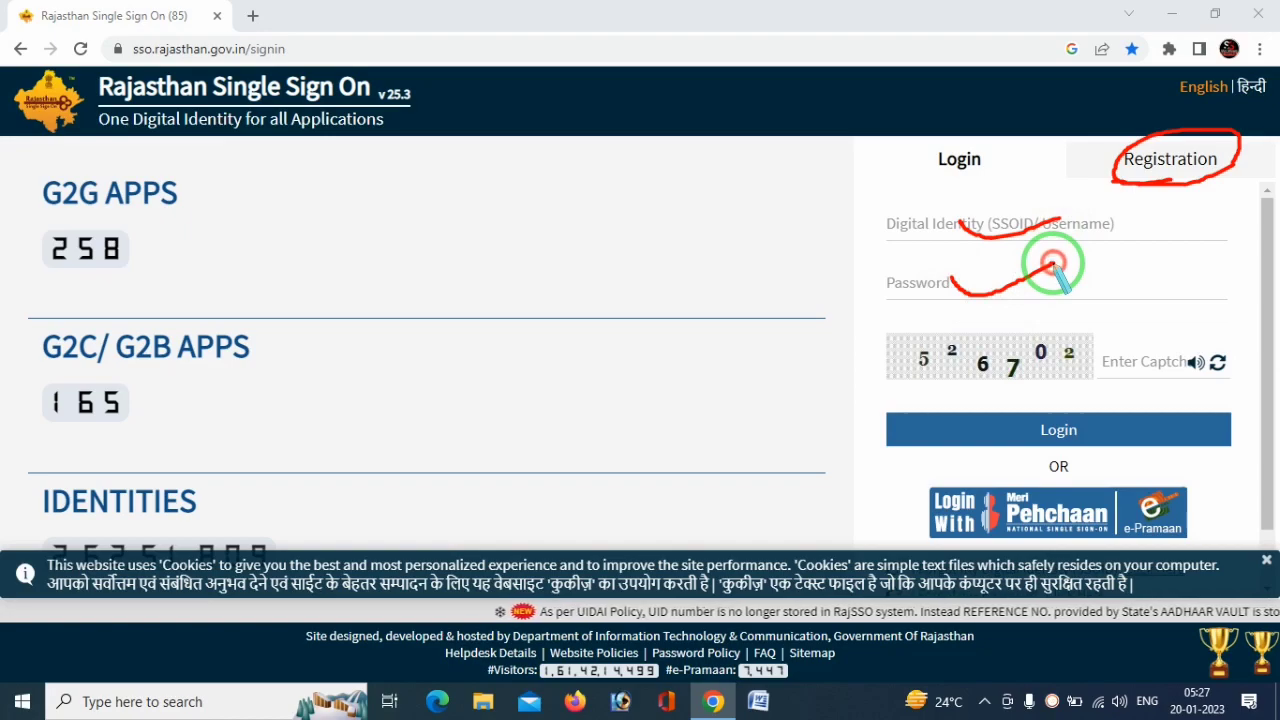
pyautogui.moveTo(903, 382)
pyautogui.mouseDown()
pyautogui.moveTo(1061, 386)
pyautogui.moveTo(1079, 330)
pyautogui.moveTo(891, 371)
pyautogui.moveTo(1080, 377)
pyautogui.moveTo(1129, 366)
pyautogui.moveTo(1196, 316)
pyautogui.moveTo(1178, 375)
pyautogui.mouseUp()
pyautogui.moveTo(1031, 449)
pyautogui.mouseDown()
pyautogui.moveTo(1100, 401)
pyautogui.moveTo(1020, 431)
pyautogui.moveTo(1040, 444)
pyautogui.mouseUp()
pyautogui.rightClick(551, 397)
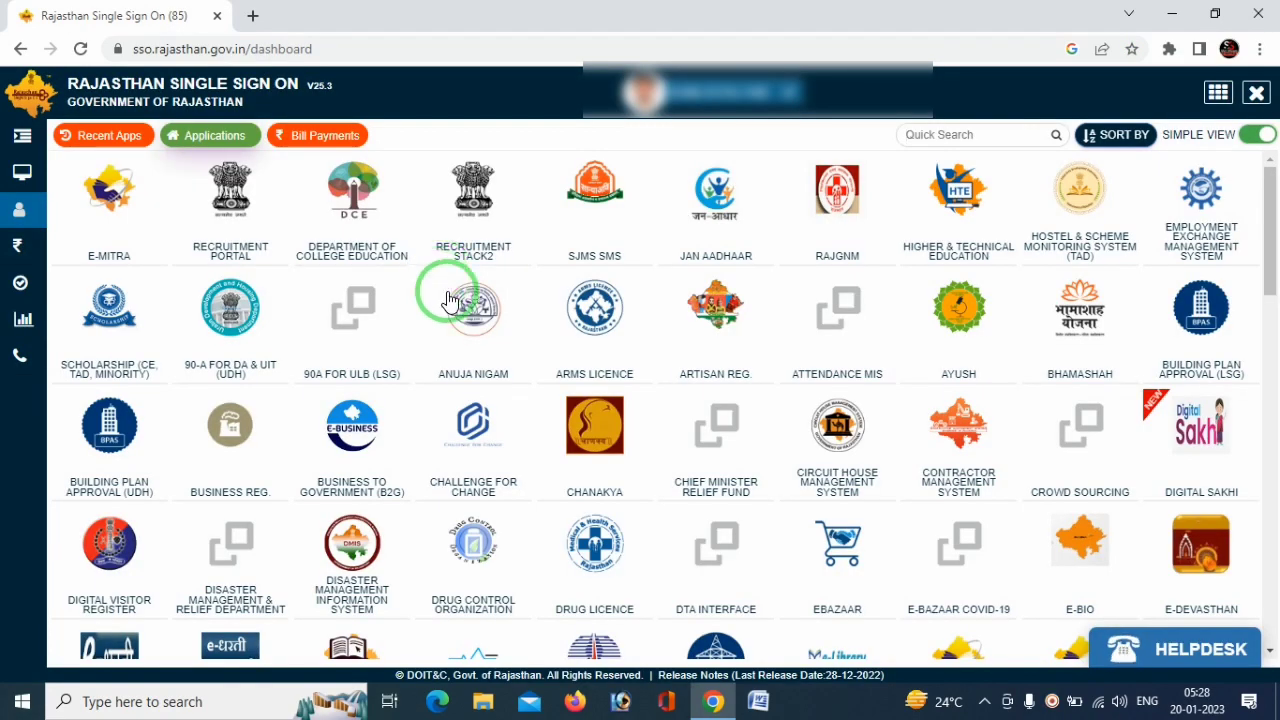
# Step: Scroll the SSO application grid to the Higher & Technical Education tile and open it
pyautogui.moveTo(1268, 260); pyautogui.dragTo(1256, 440)
pyautogui.click(1279, 416)
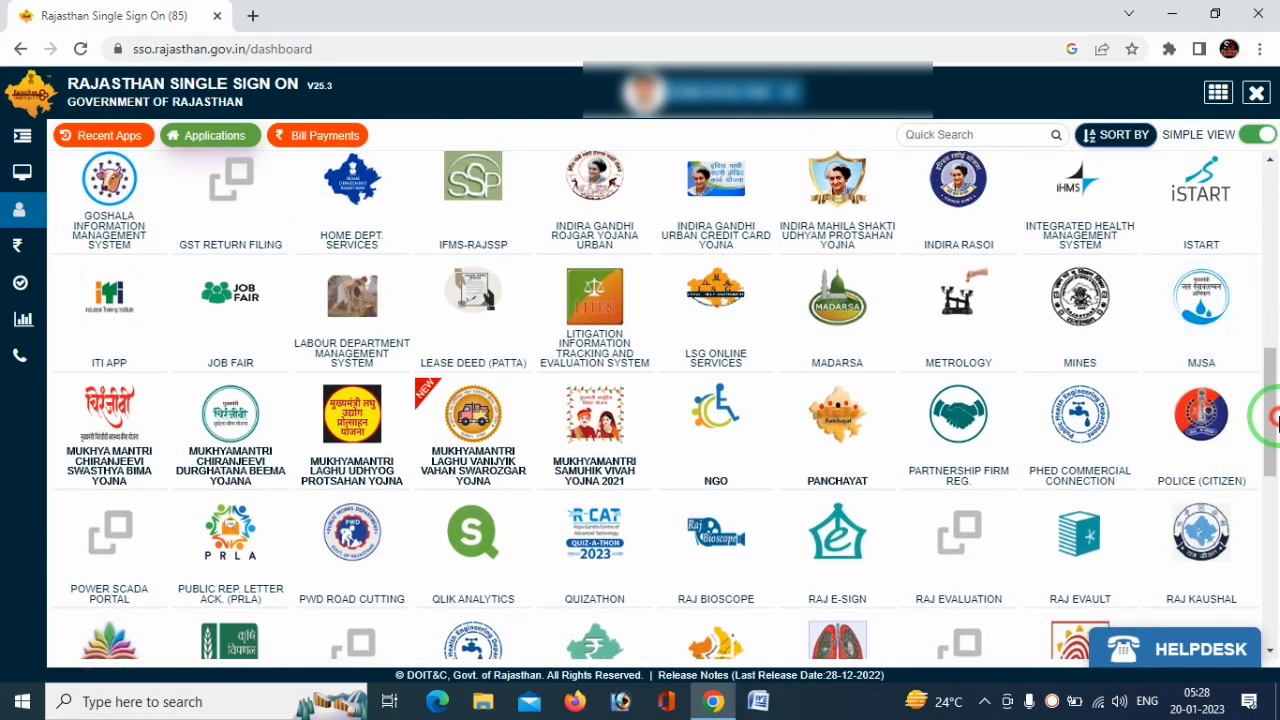
pyautogui.moveTo(1270, 416); pyautogui.dragTo(1270, 200)
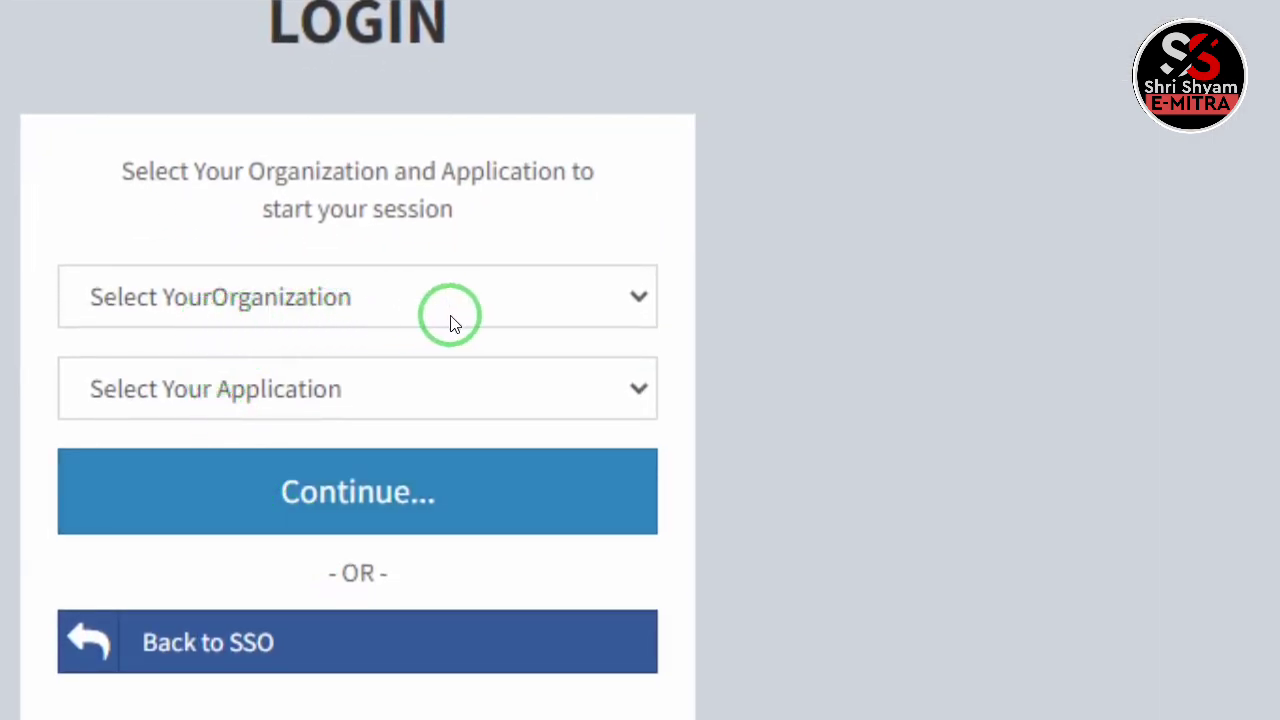
# Step: Select Rajasthan Paramedical Council and its Admission 2022-23 application, then continue
pyautogui.click(536, 310)
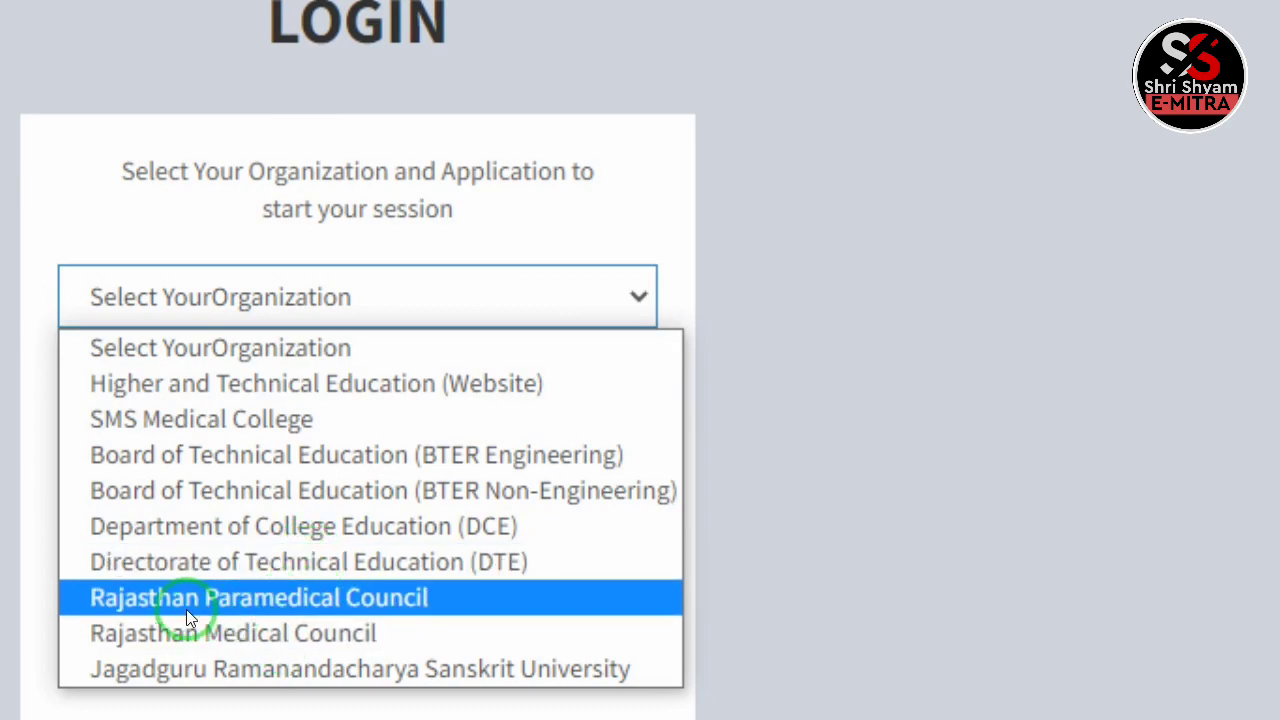
pyautogui.click(320, 597)
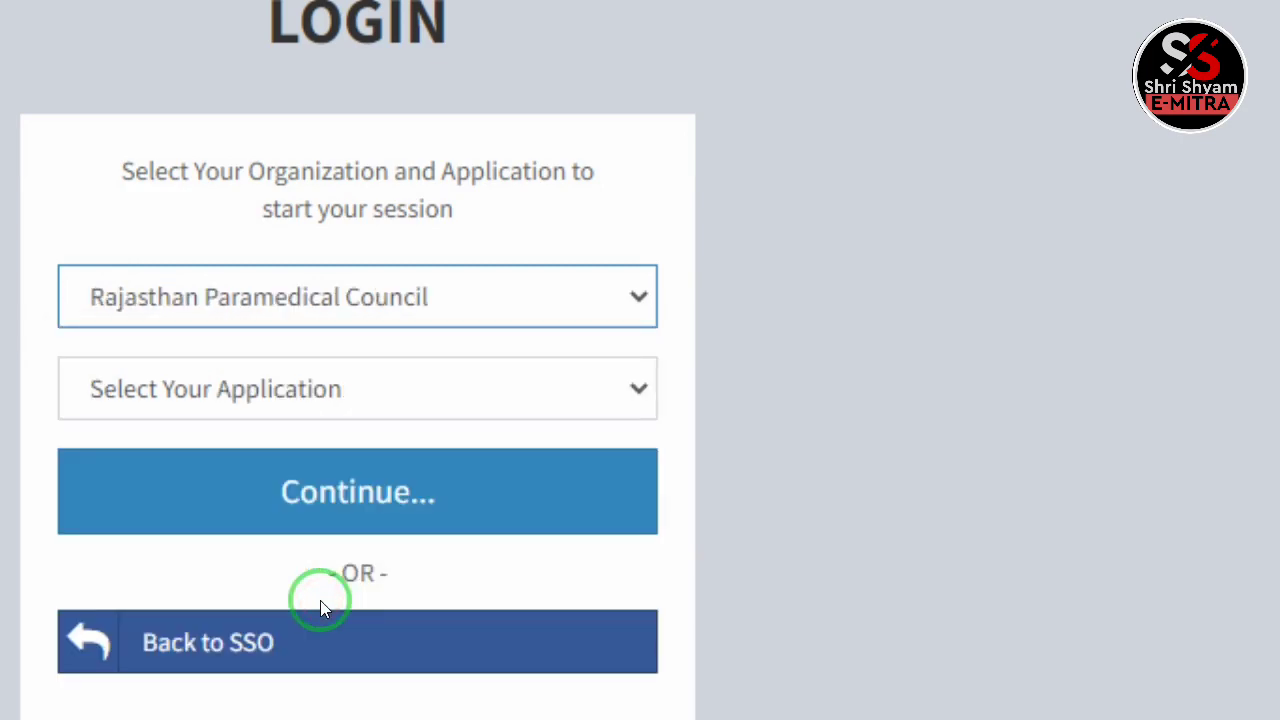
pyautogui.click(429, 393)
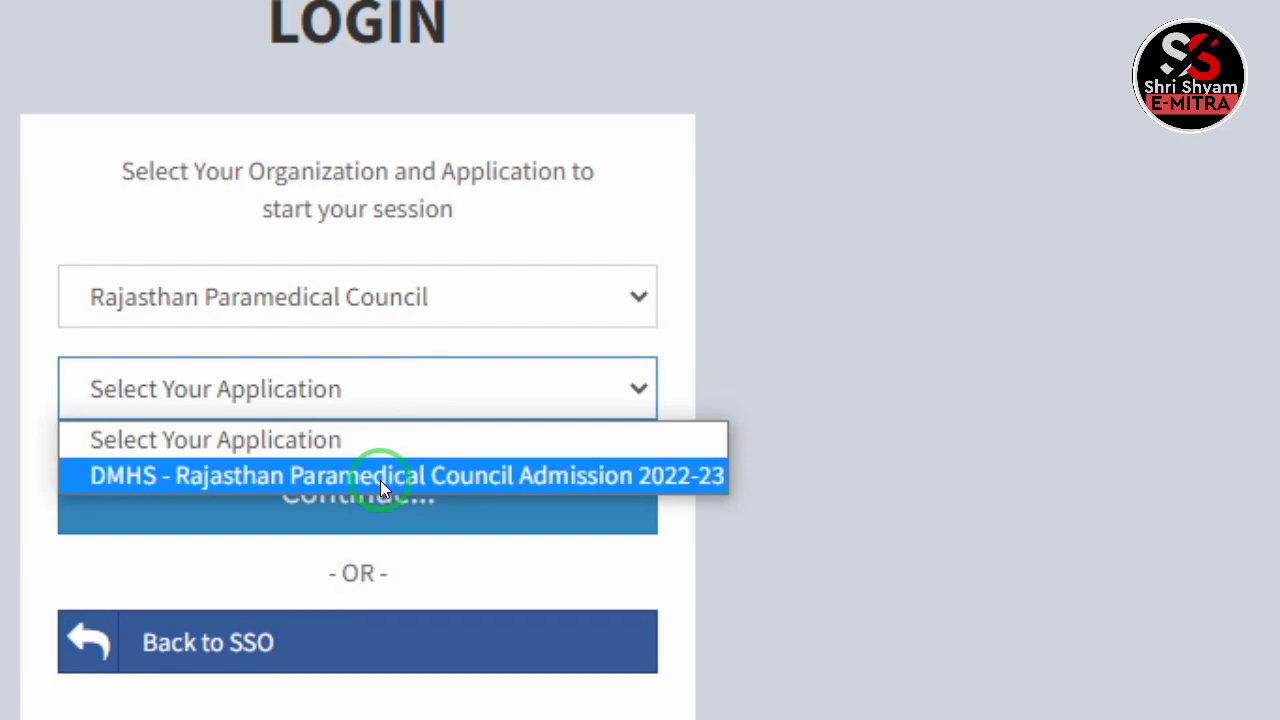
pyautogui.click(534, 476)
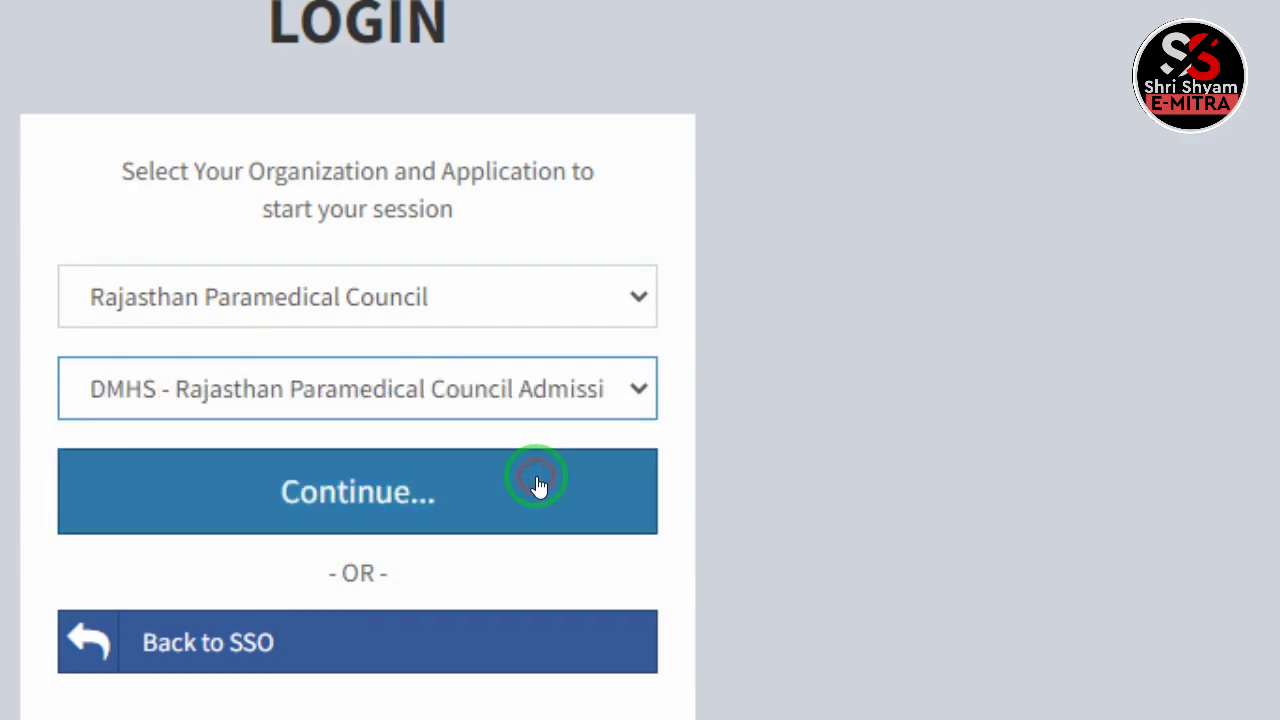
pyautogui.click(387, 510)
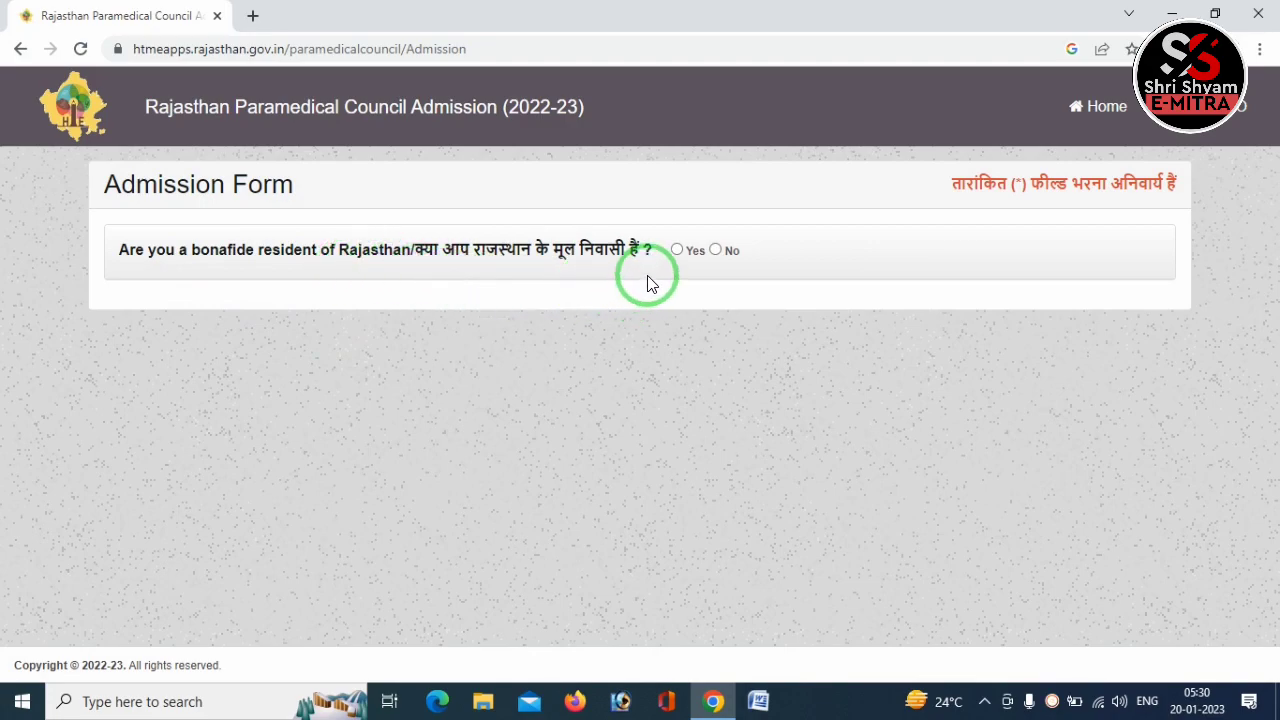
# Step: Confirm Rajasthan residency and fetch family details for the applicant's Jan Aadhaar number
pyautogui.click(677, 251)
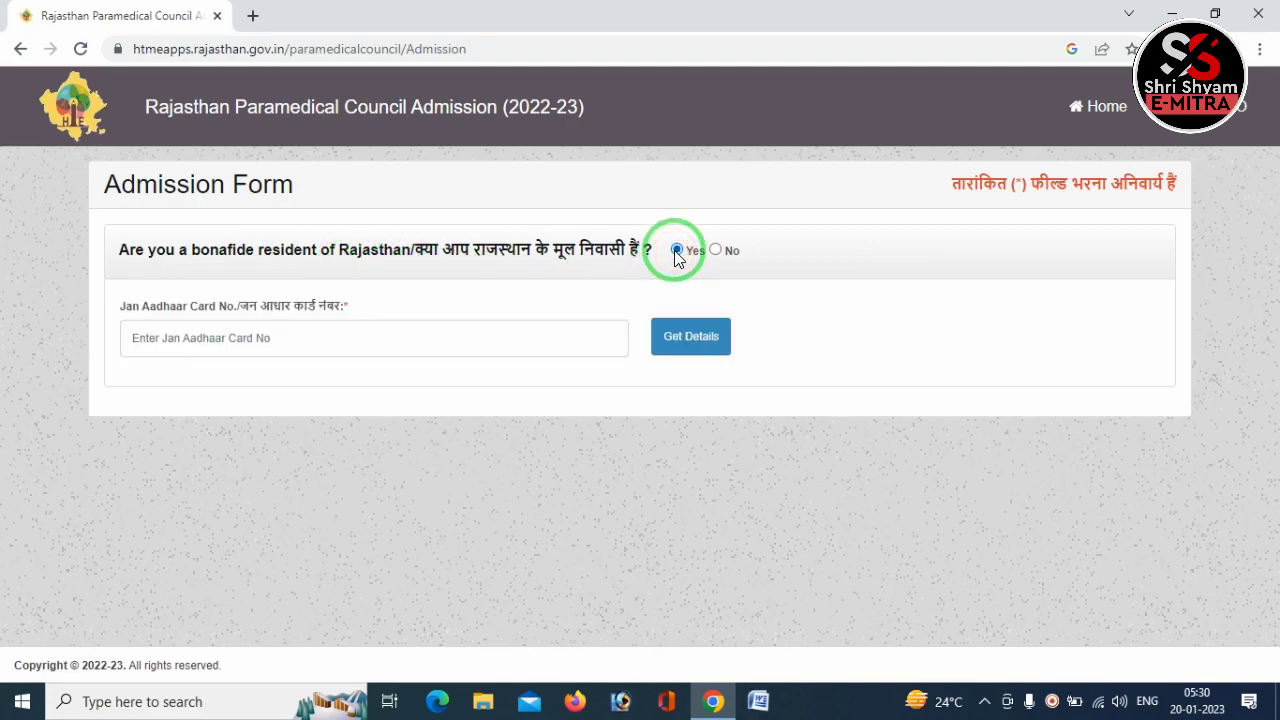
pyautogui.click(269, 342)
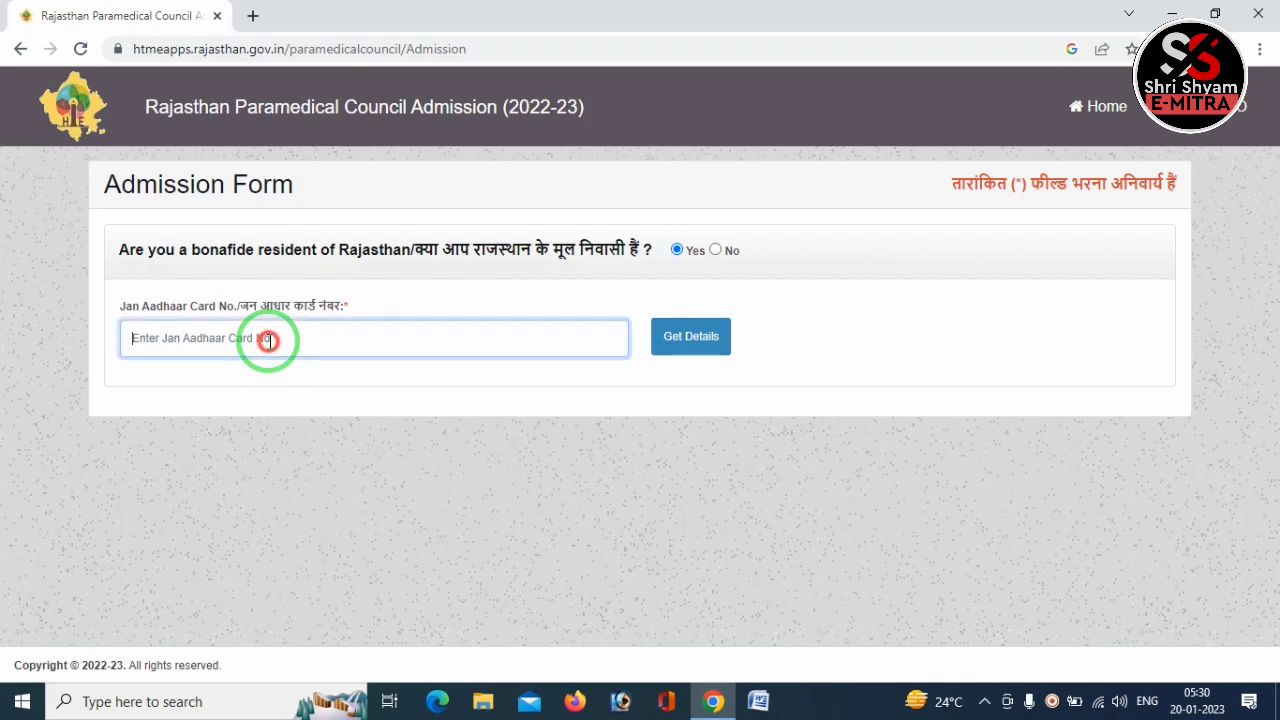
pyautogui.write('43')
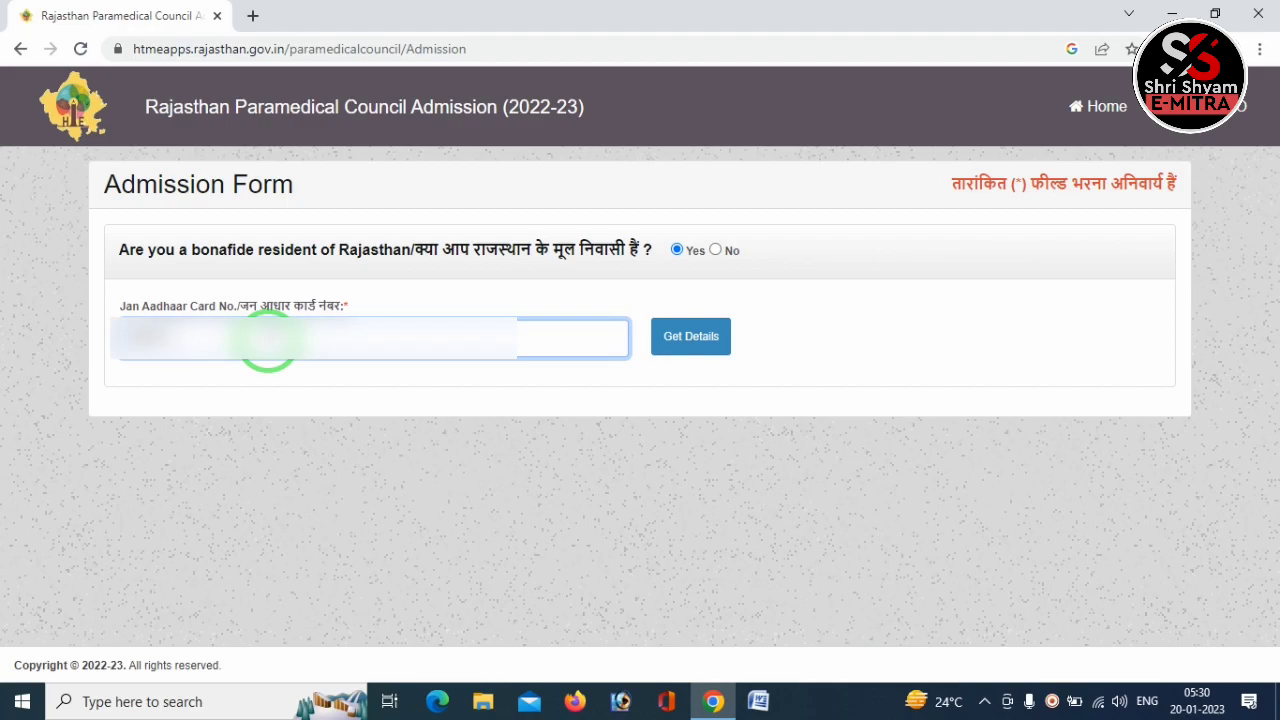
pyautogui.write('???')
pyautogui.click(688, 342)
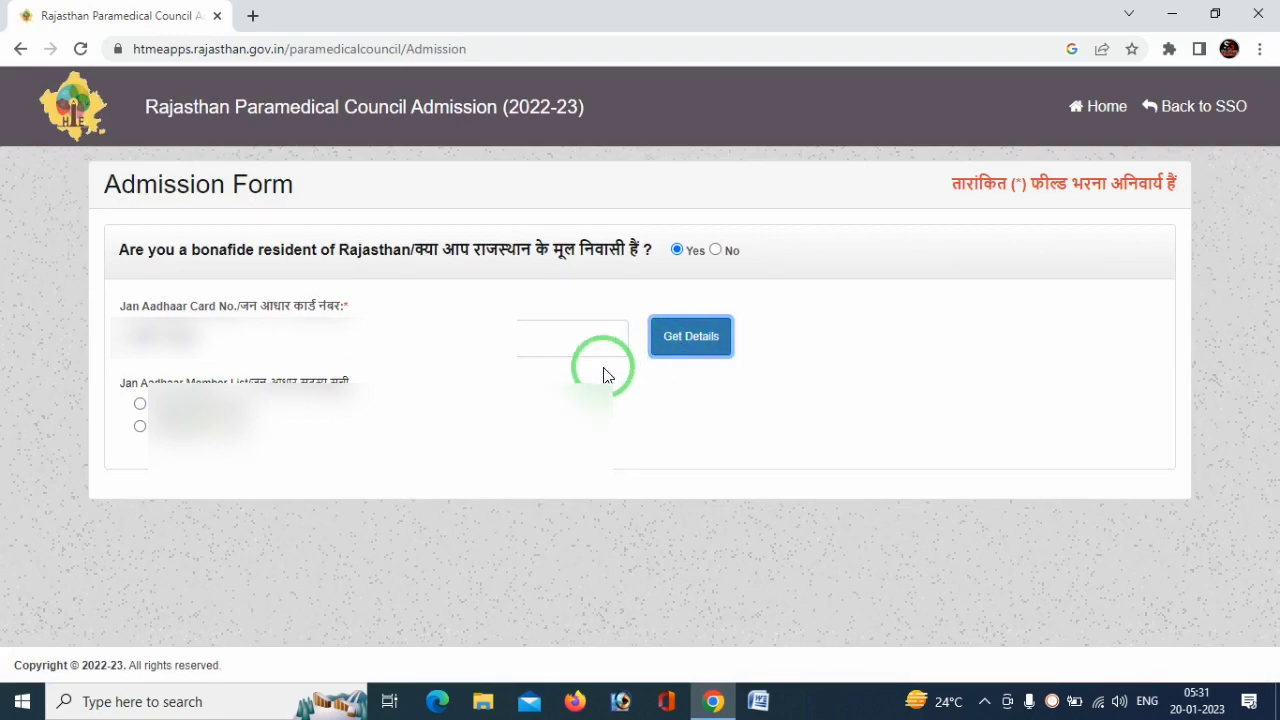
pyautogui.click(667, 355)
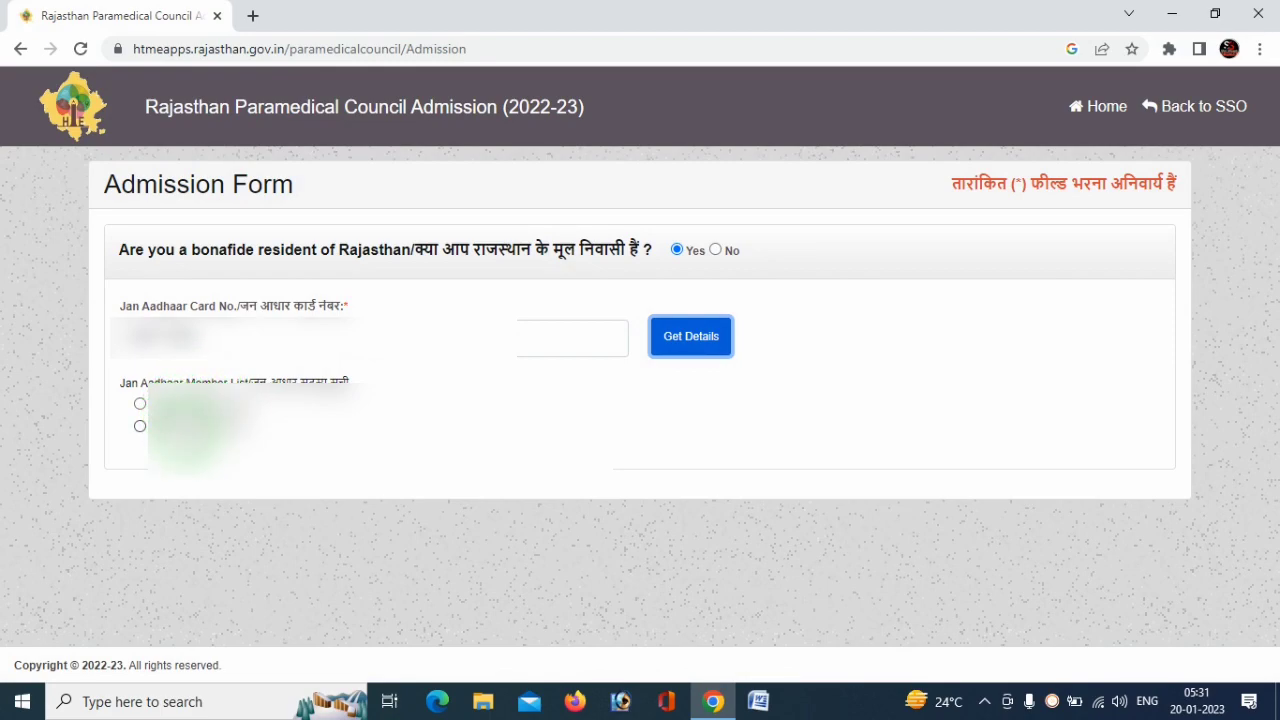
# Step: Choose the second family member and verify the OTP sent to them
pyautogui.click(140, 428)
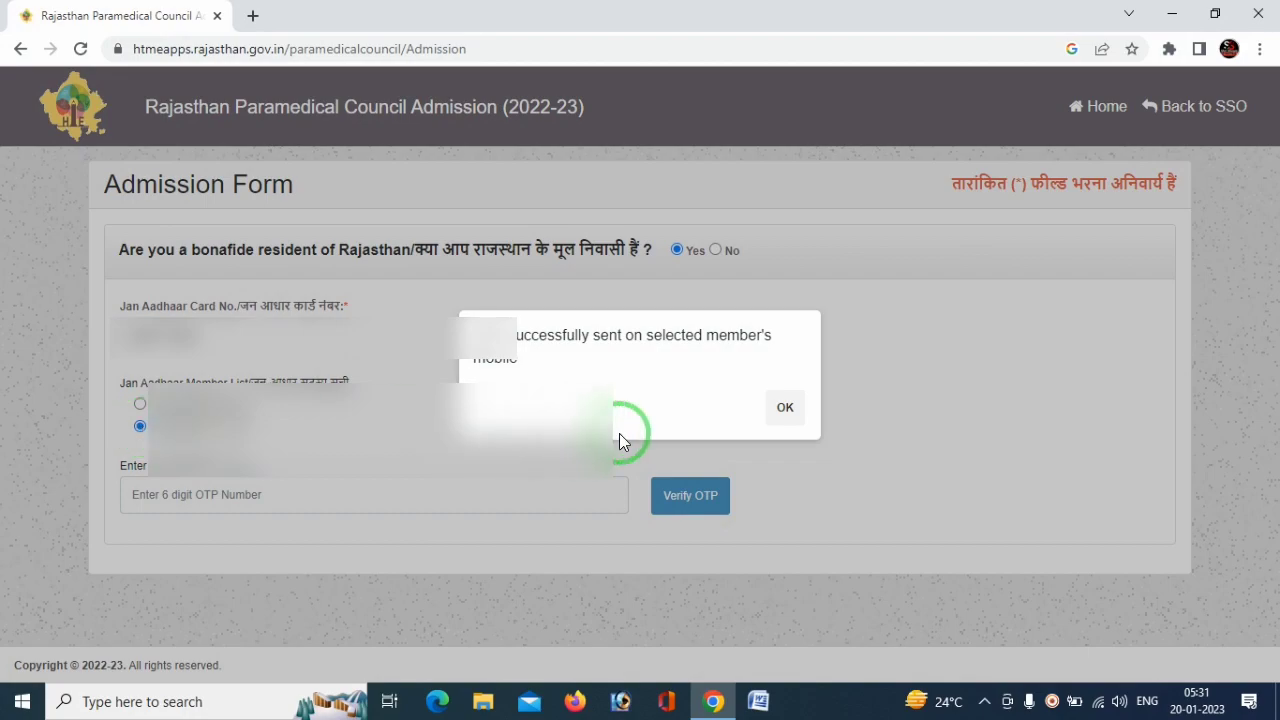
pyautogui.click(786, 408)
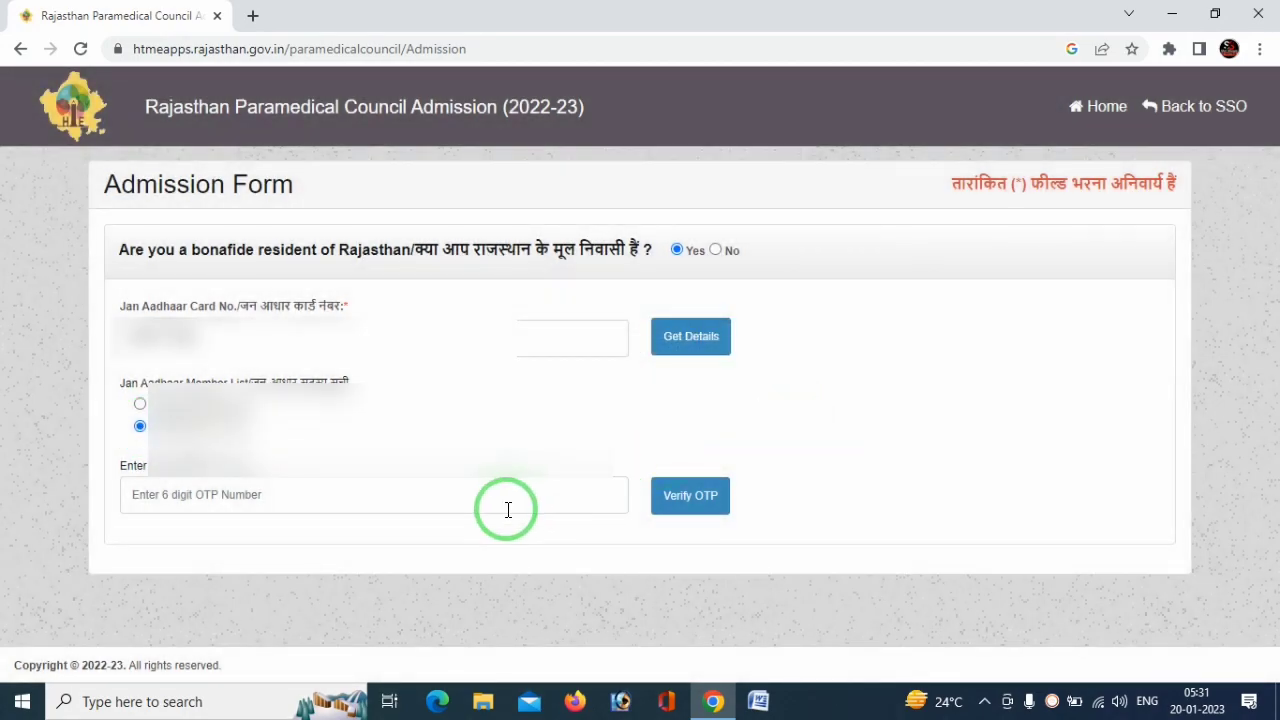
pyautogui.click(492, 497)
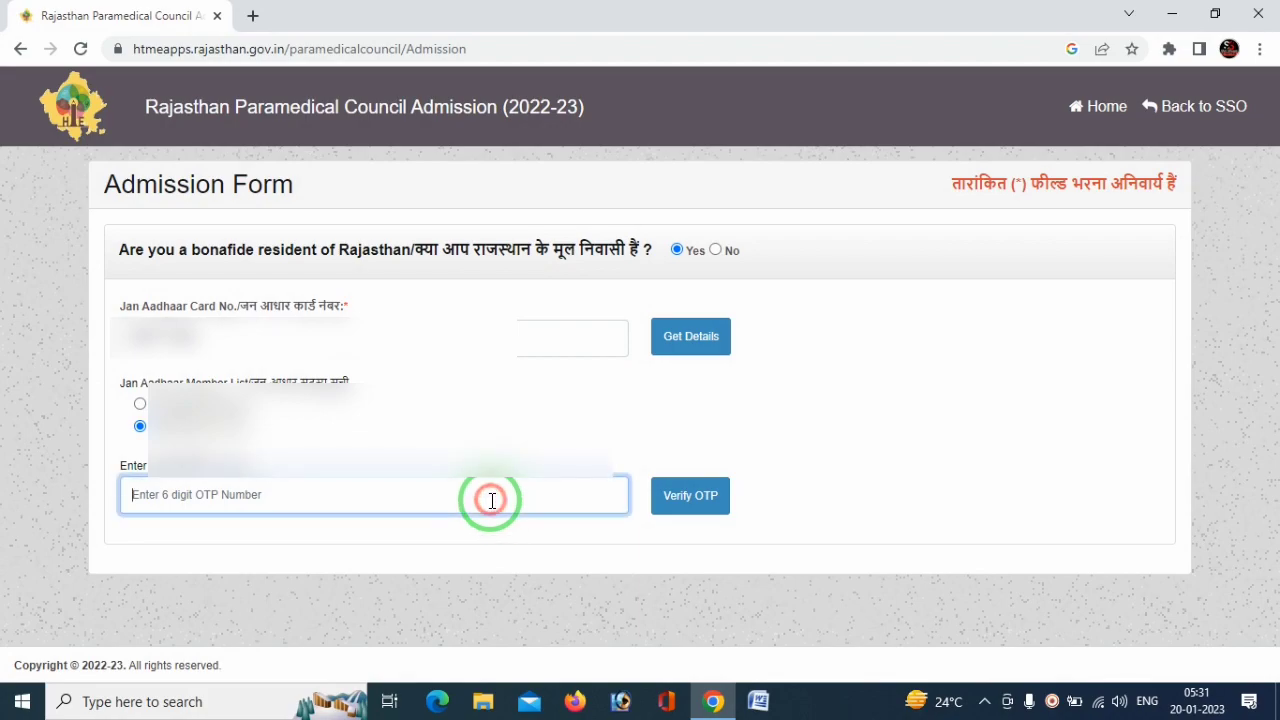
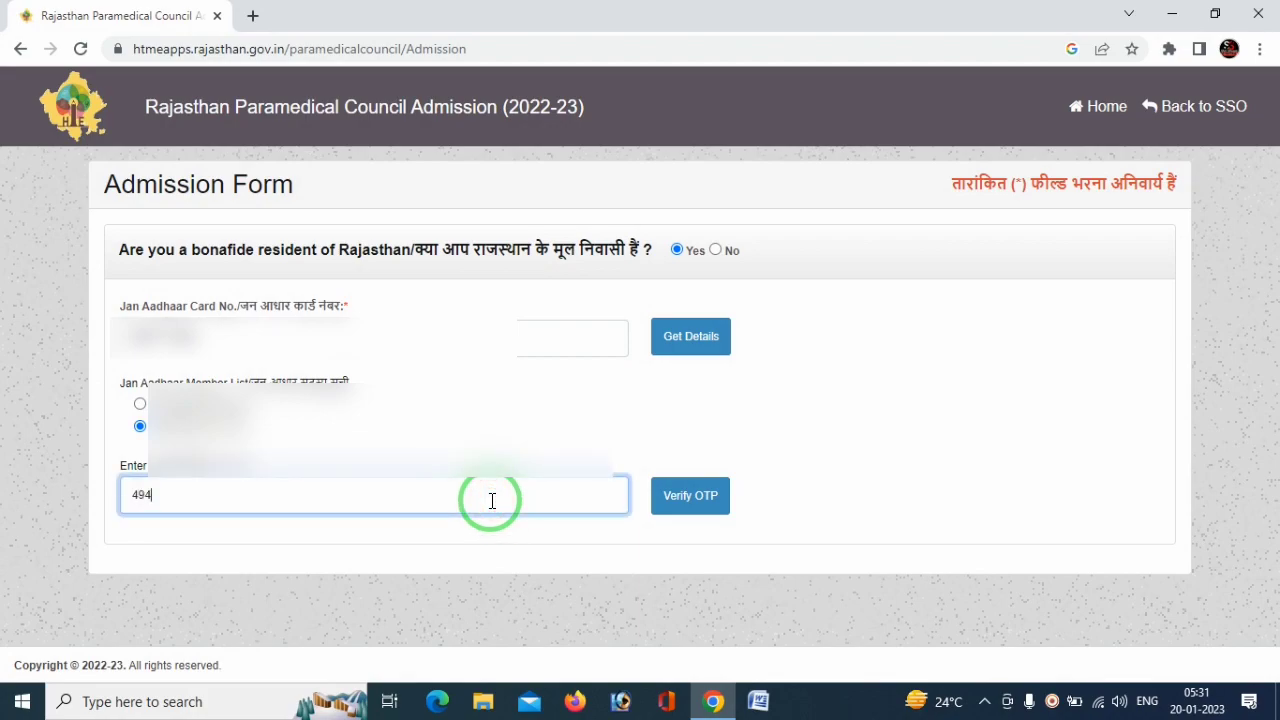
pyautogui.click(694, 500)
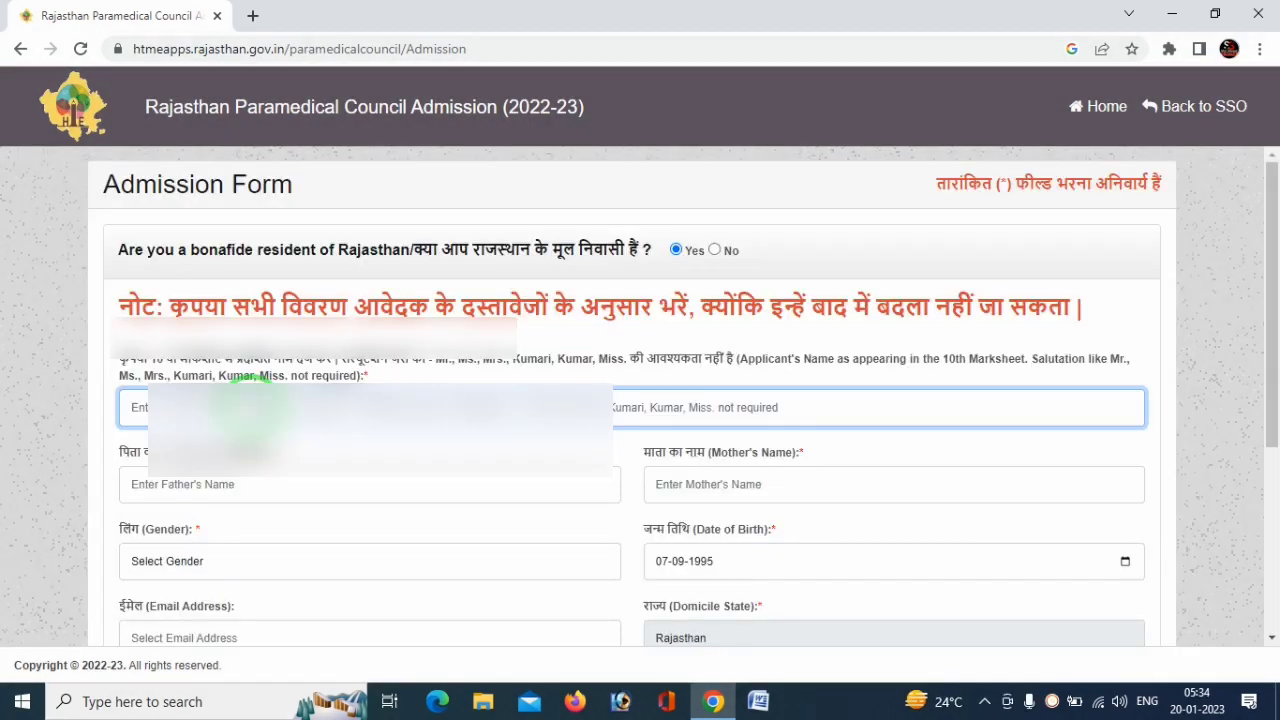
pyautogui.click(253, 407)
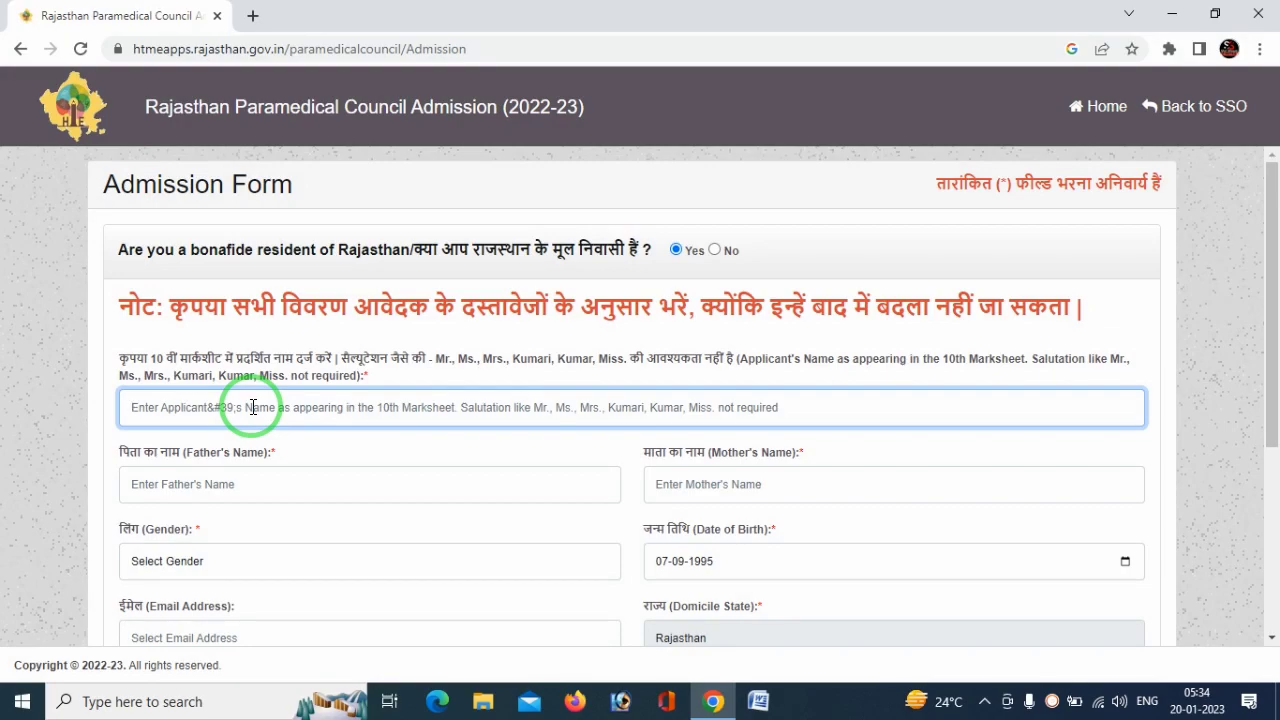
pyautogui.moveTo(1272, 425); pyautogui.dragTo(1266, 397)
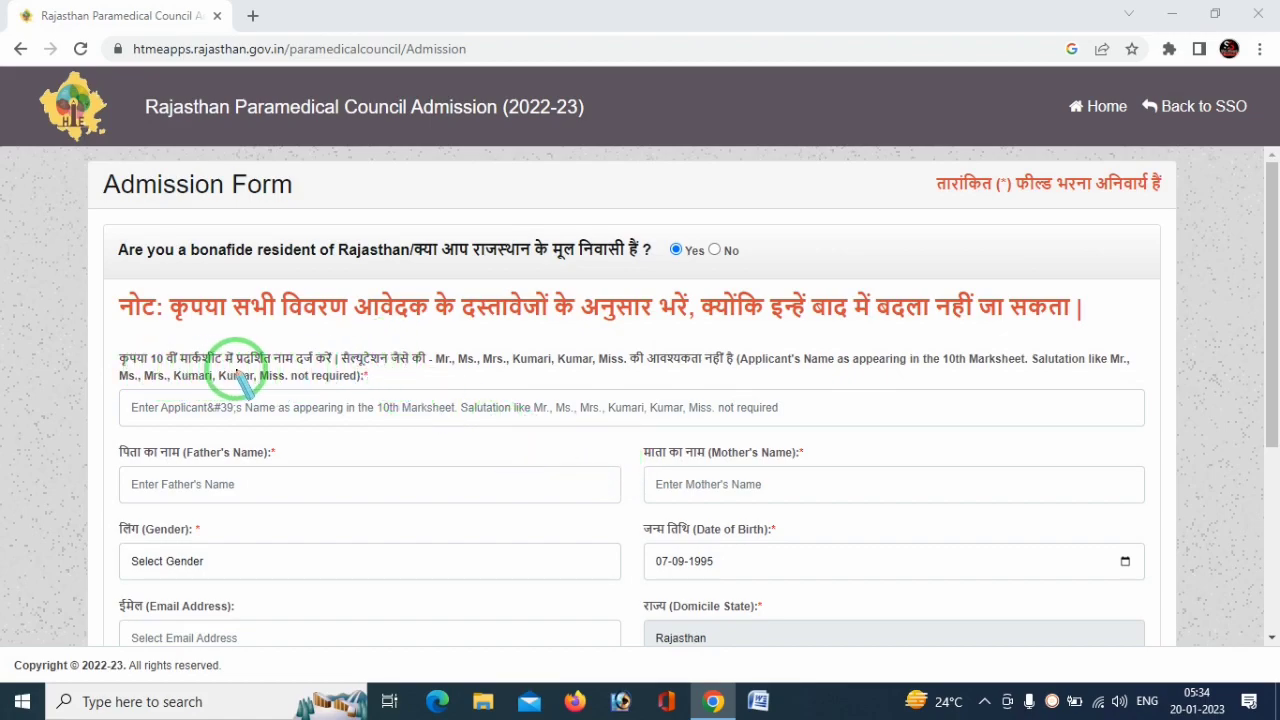
pyautogui.click(430, 373)
pyautogui.moveTo(430, 373); pyautogui.dragTo(500, 372)
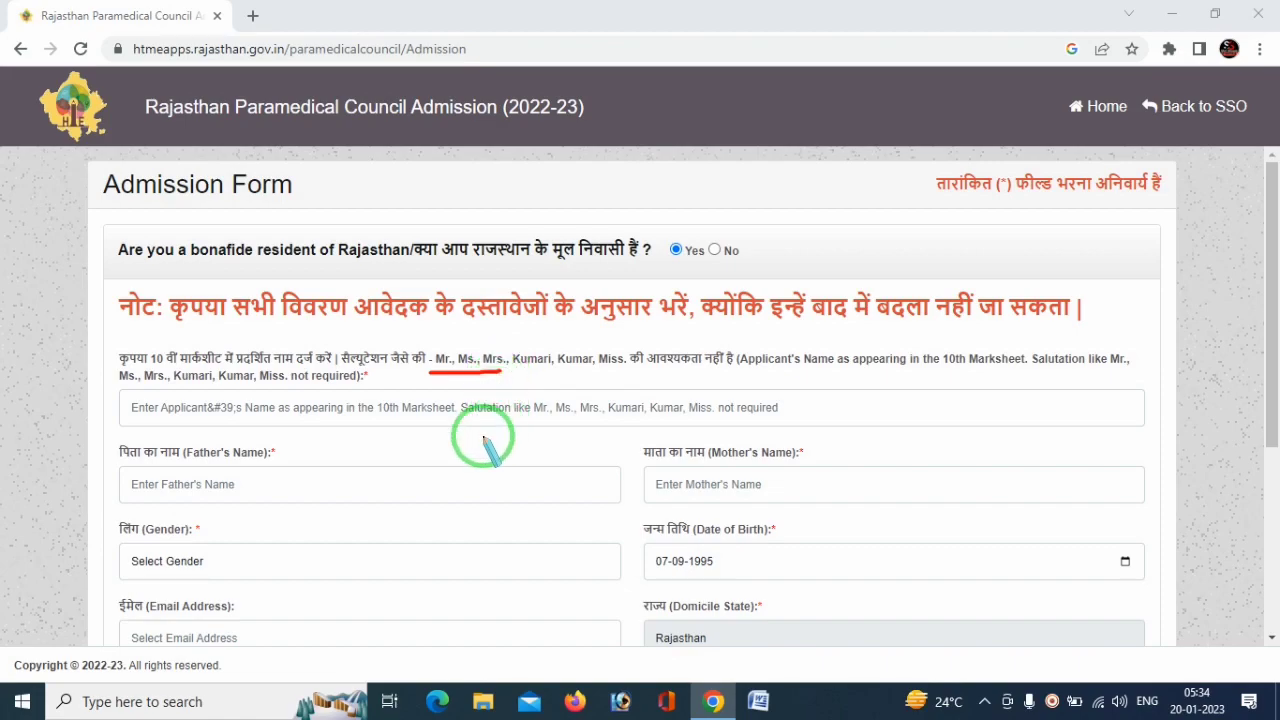
pyautogui.press('Escape')
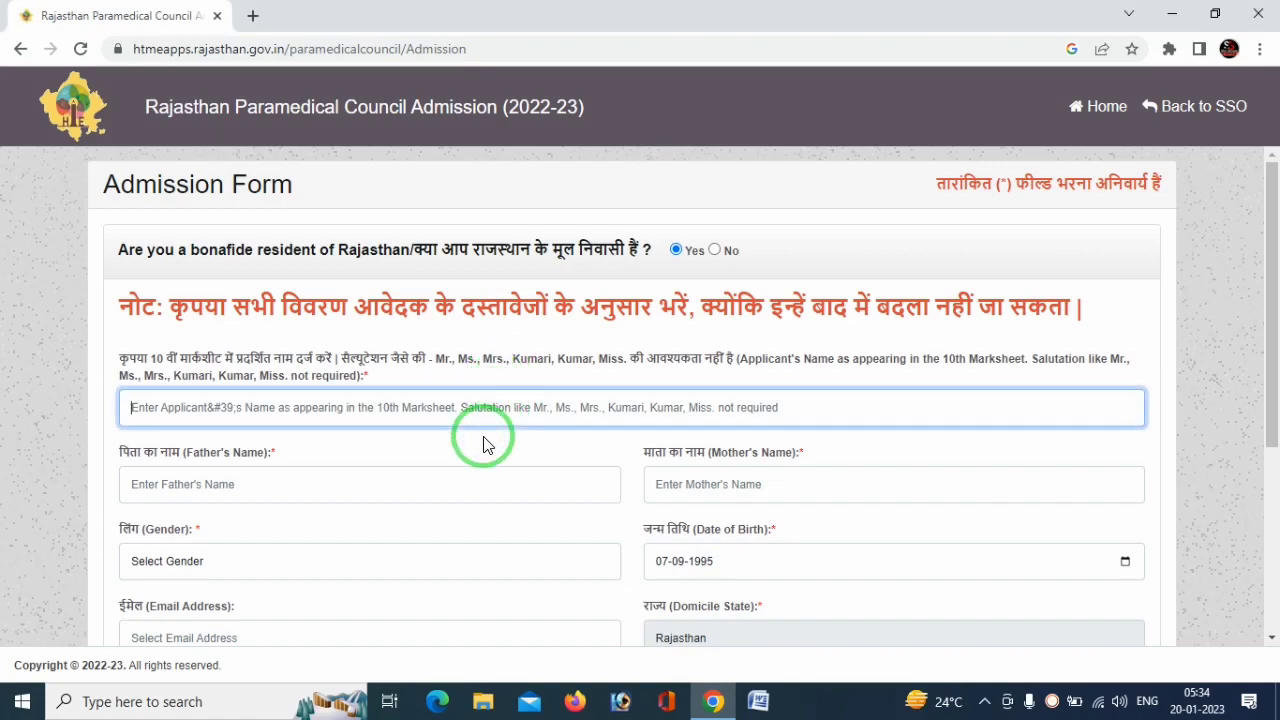
pyautogui.moveTo(1271, 363); pyautogui.dragTo(1229, 466)
pyautogui.hotkey('ctrl', 'alt', 'd')
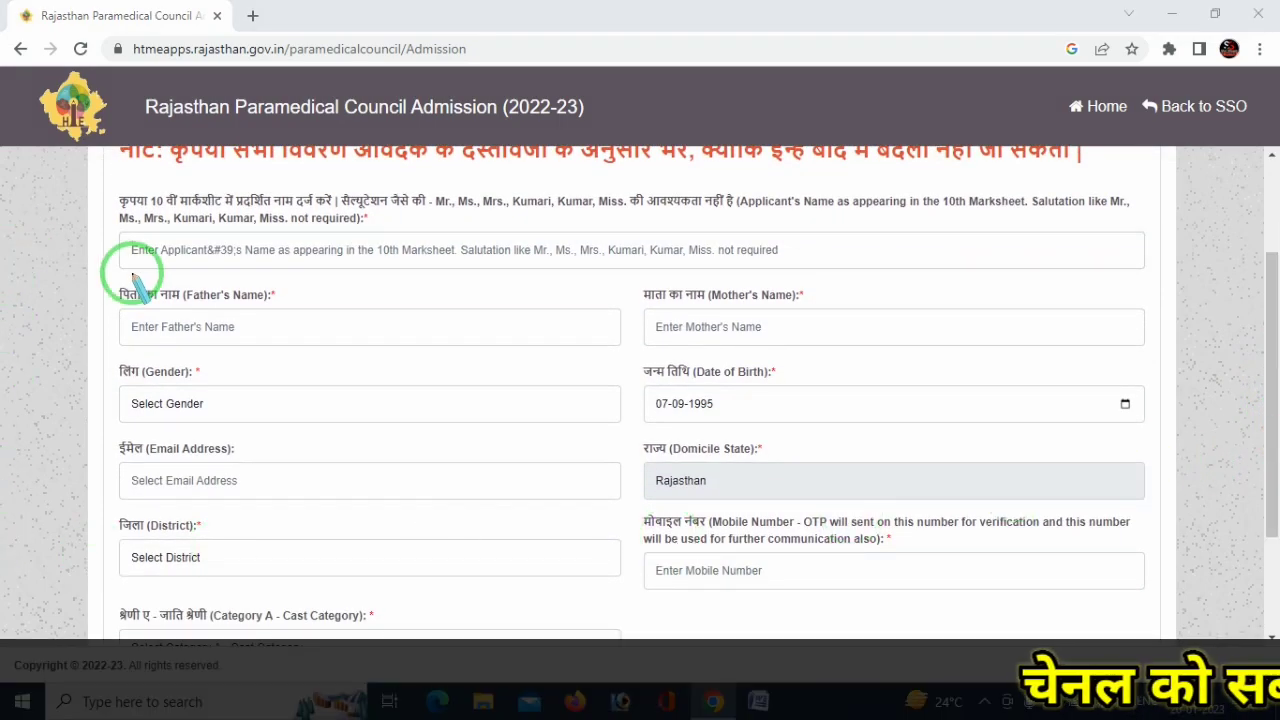
pyautogui.moveTo(96, 256); pyautogui.dragTo(205, 242)
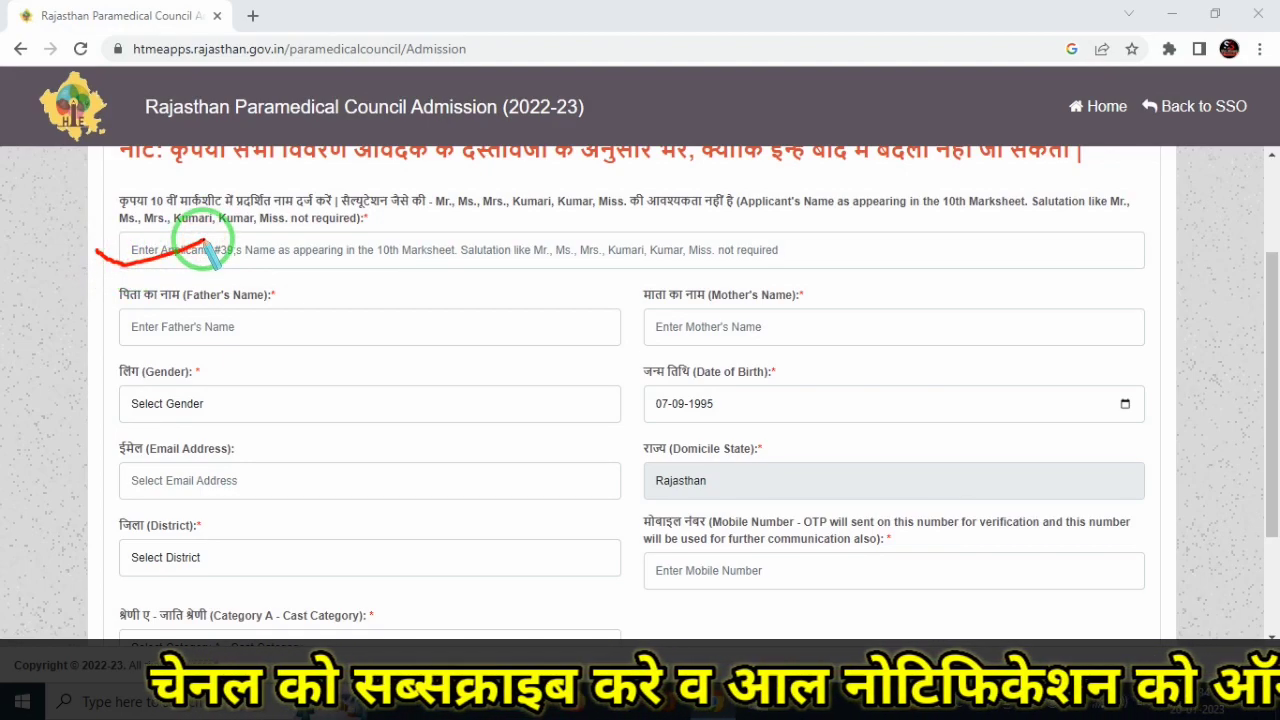
pyautogui.moveTo(150, 318); pyautogui.dragTo(288, 309)
pyautogui.moveTo(680, 336); pyautogui.dragTo(800, 302)
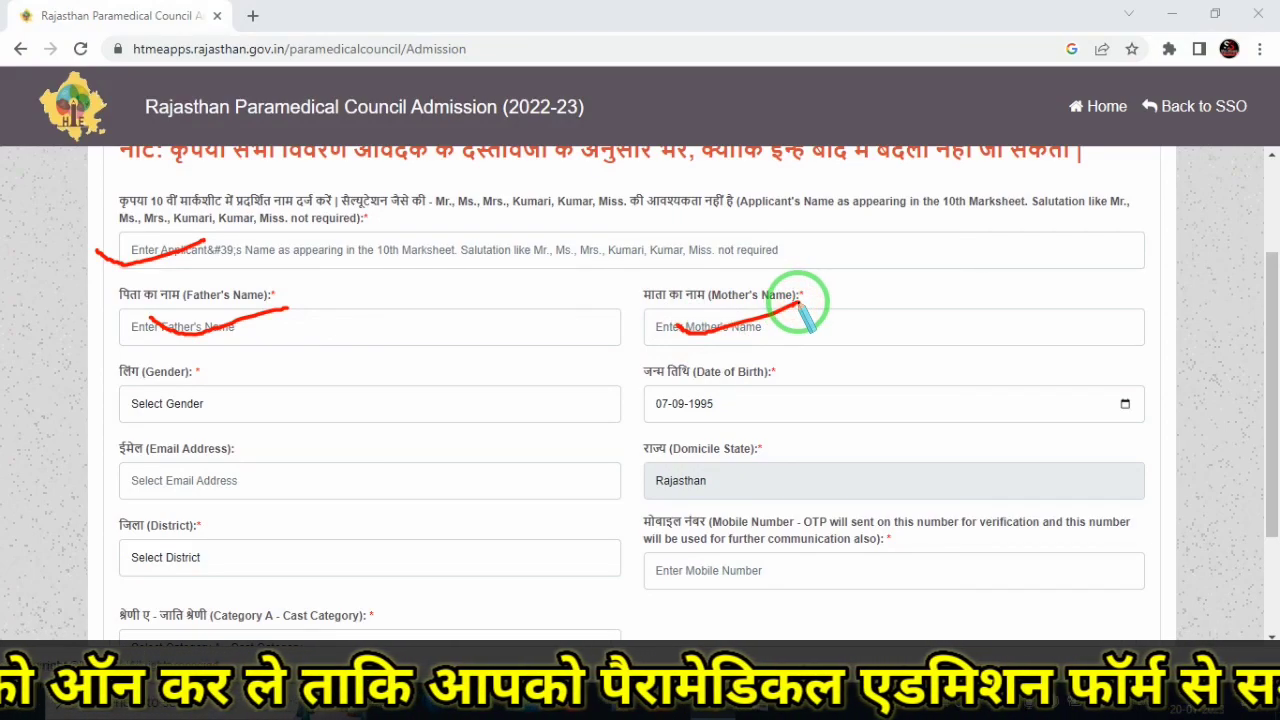
pyautogui.rightClick(386, 360)
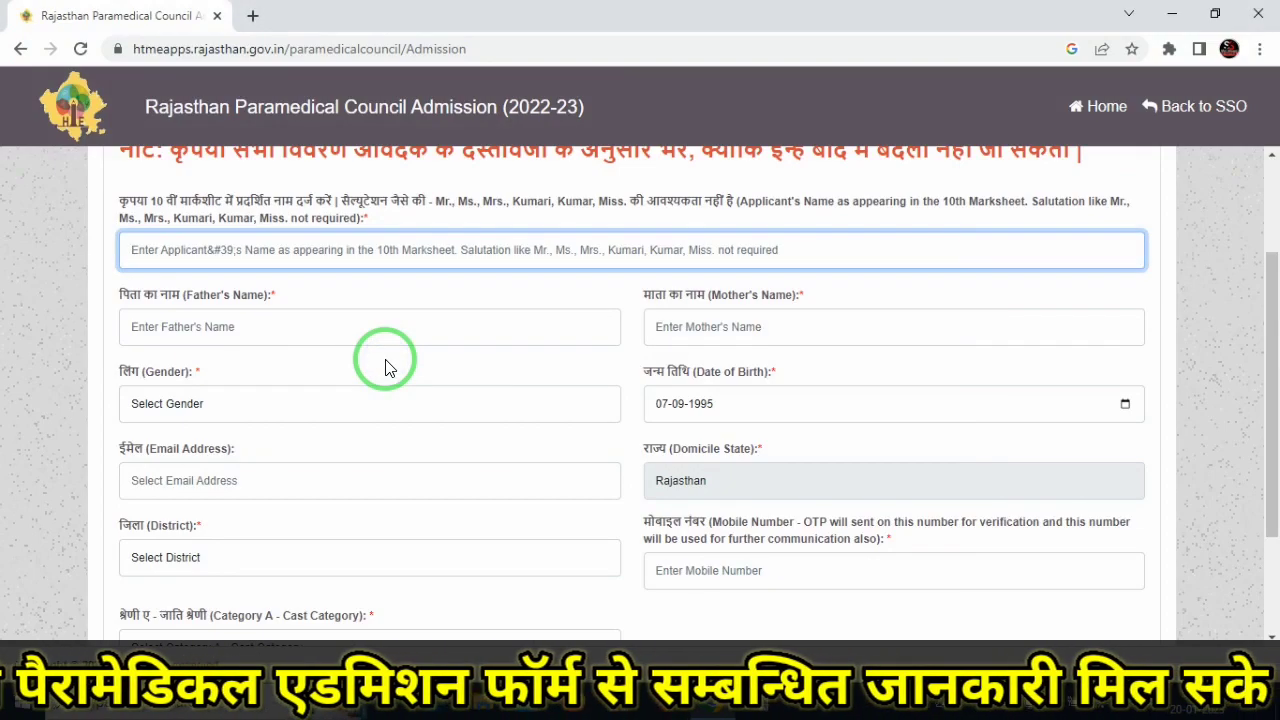
pyautogui.click(349, 405)
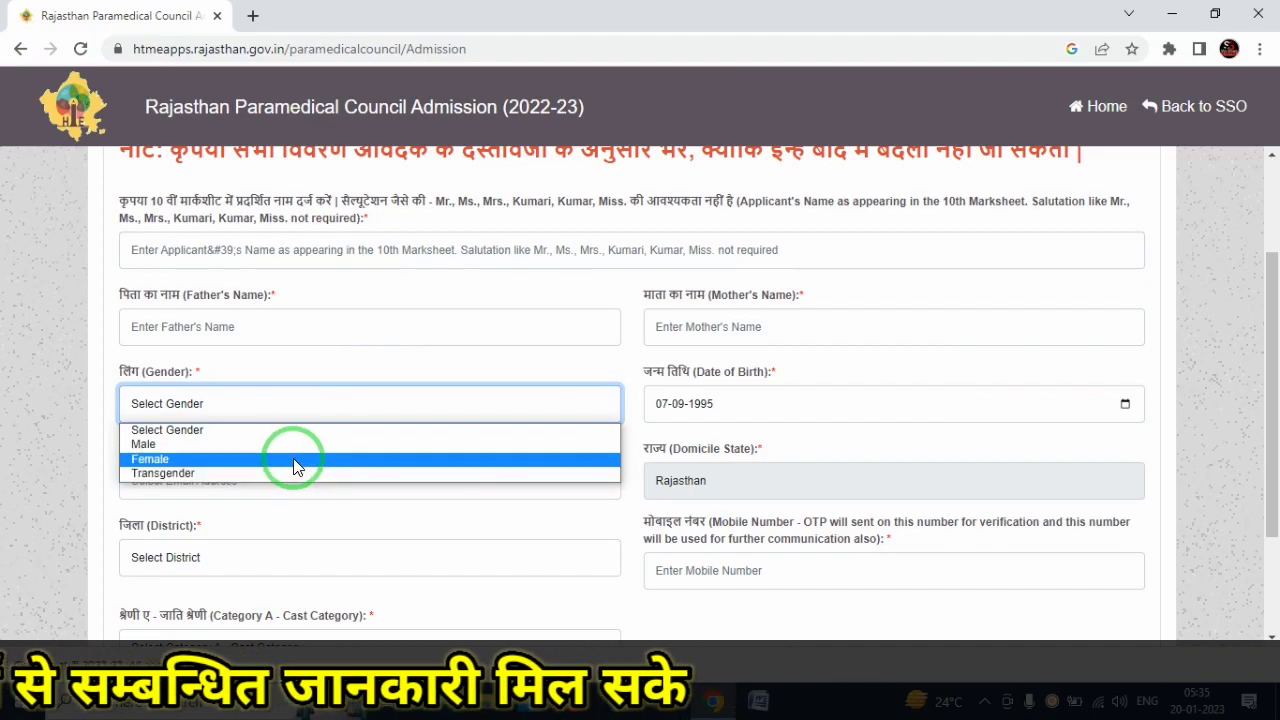
pyautogui.click(296, 445)
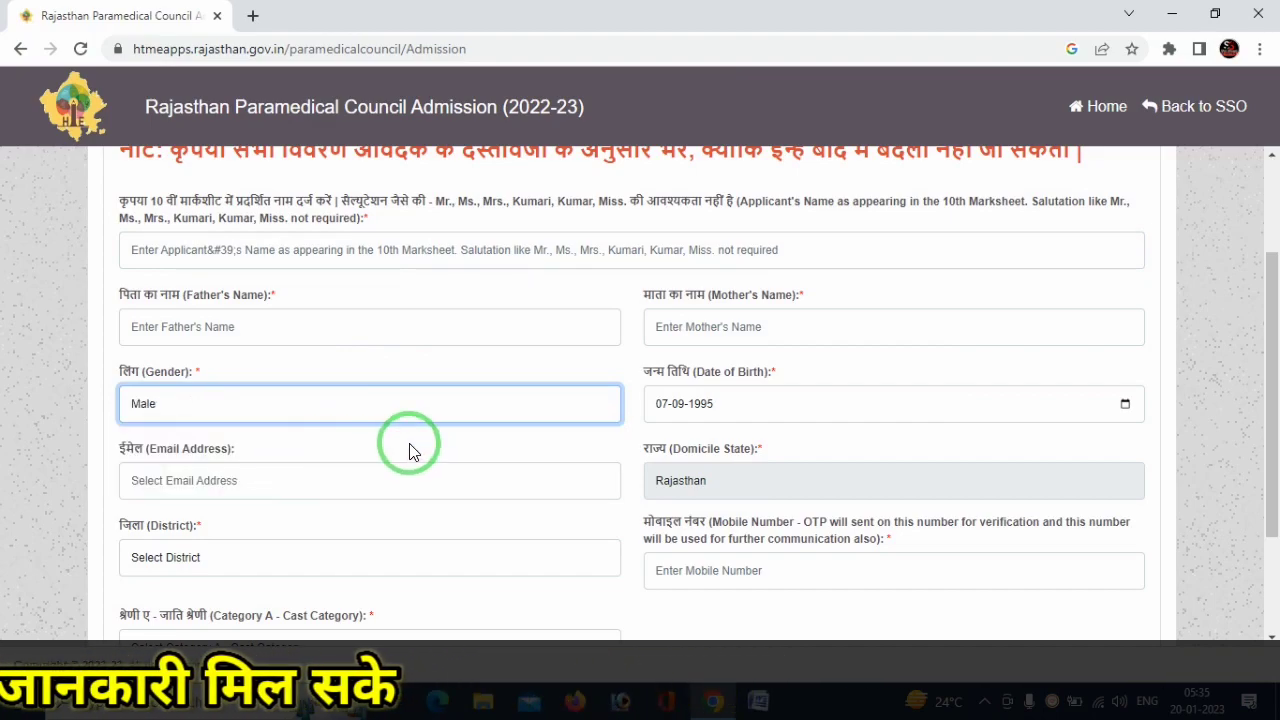
pyautogui.click(866, 405)
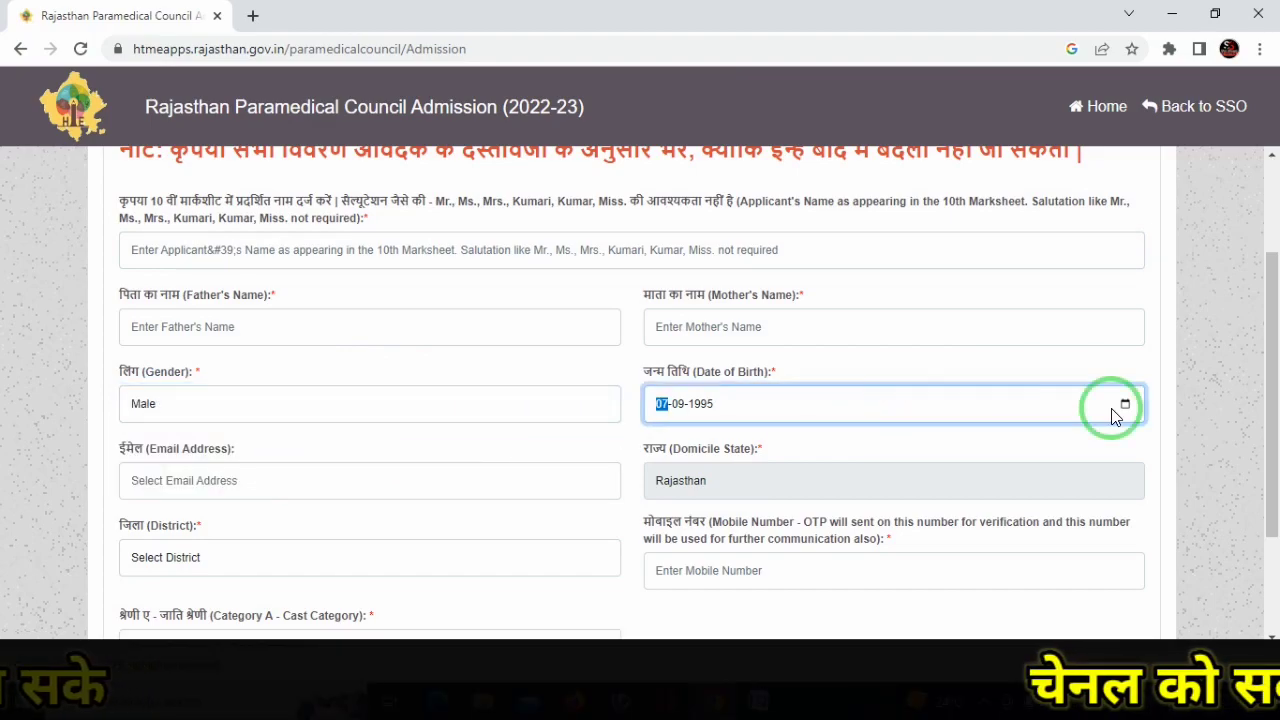
pyautogui.click(1126, 407)
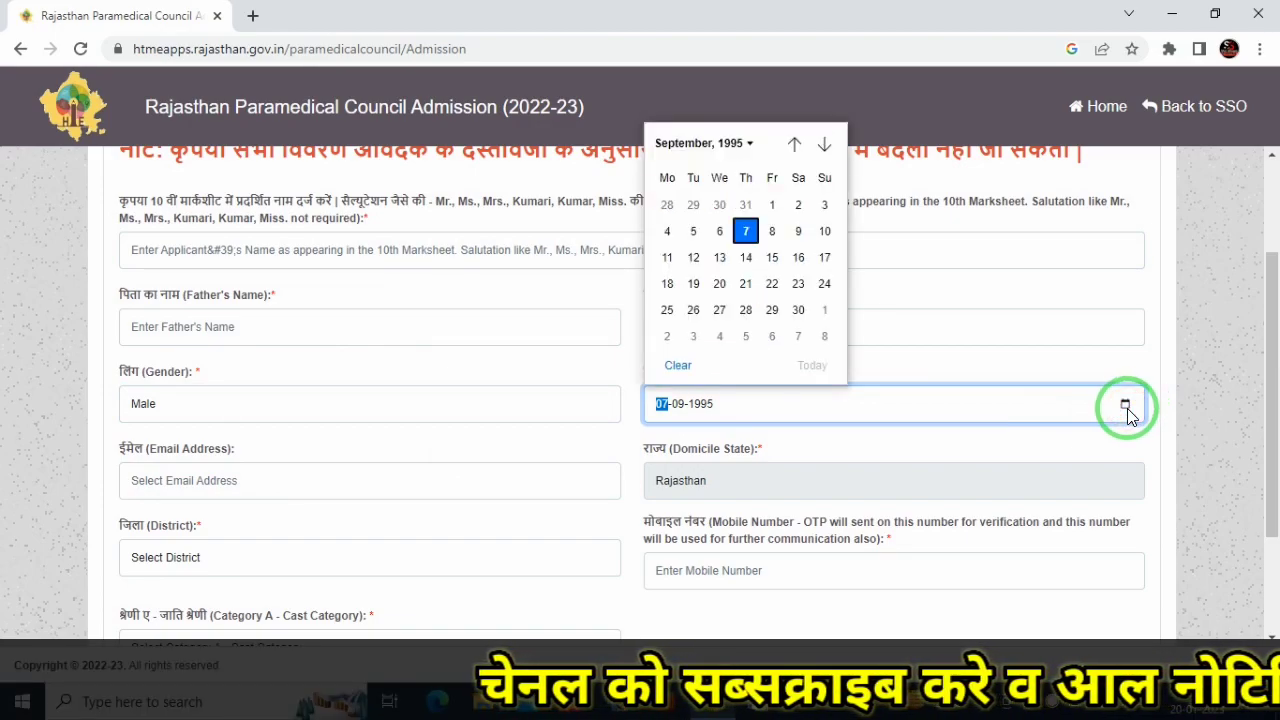
pyautogui.click(749, 146)
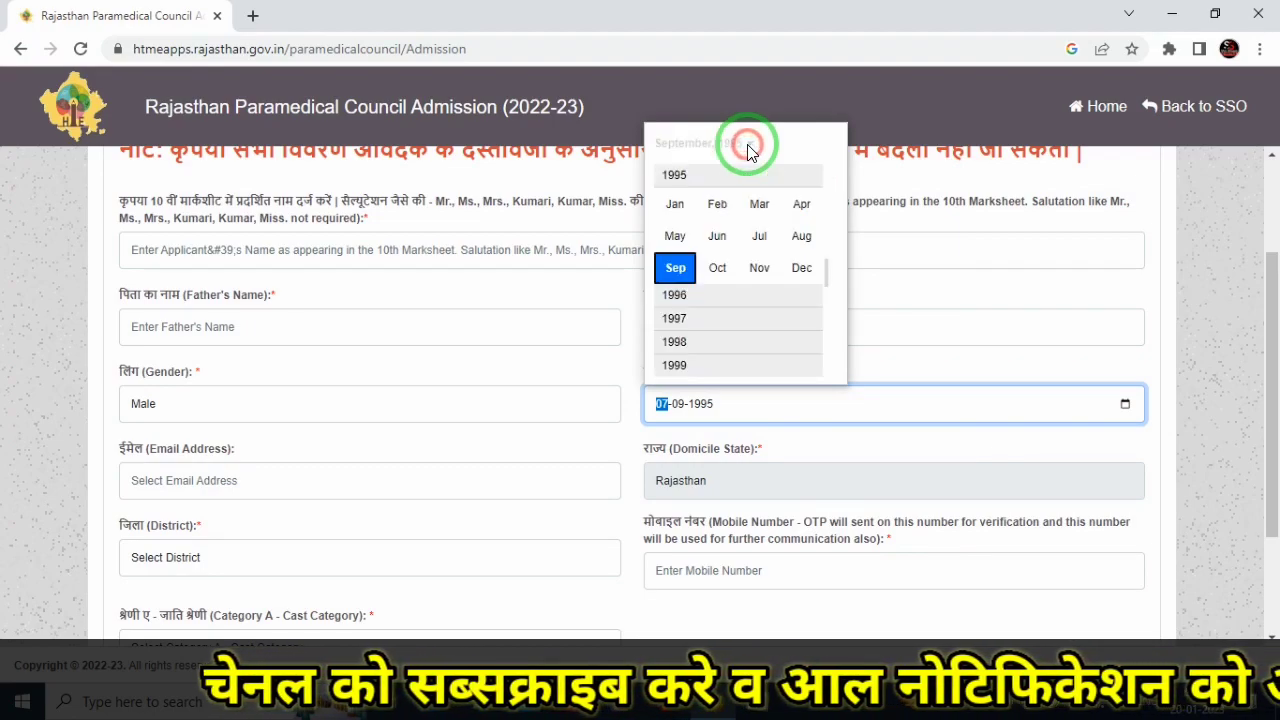
pyautogui.click(685, 345)
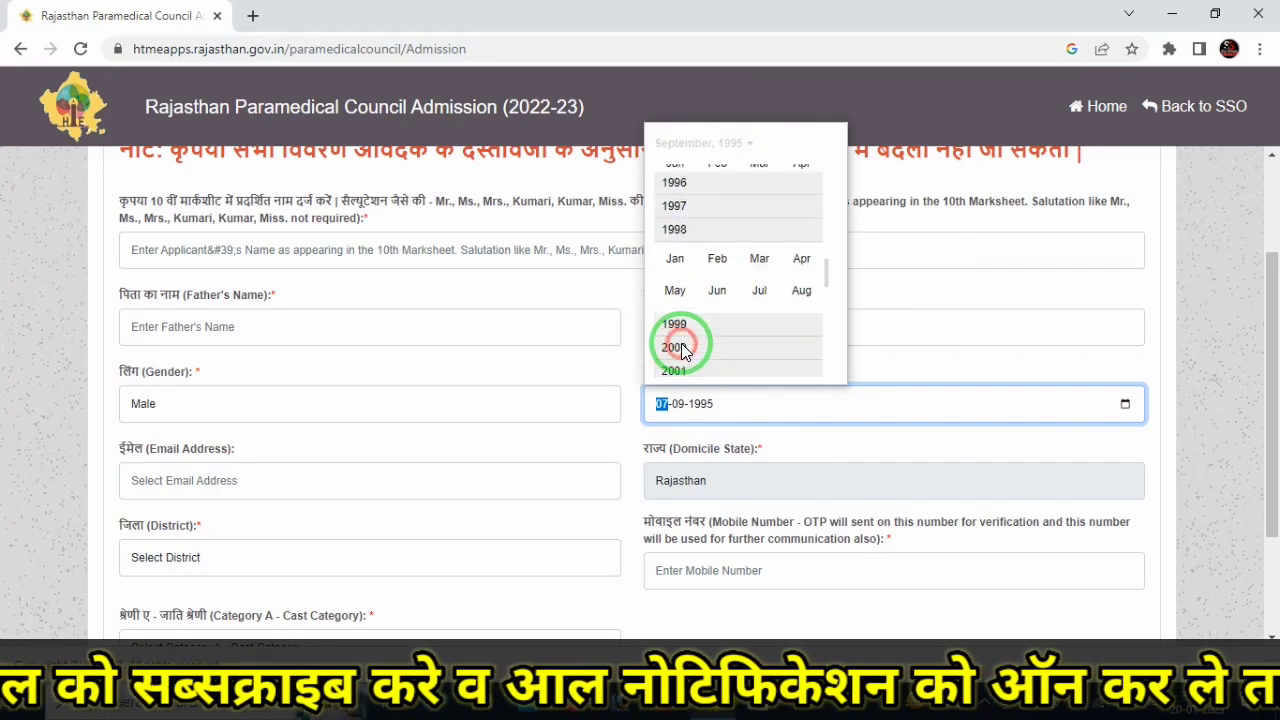
pyautogui.click(729, 269)
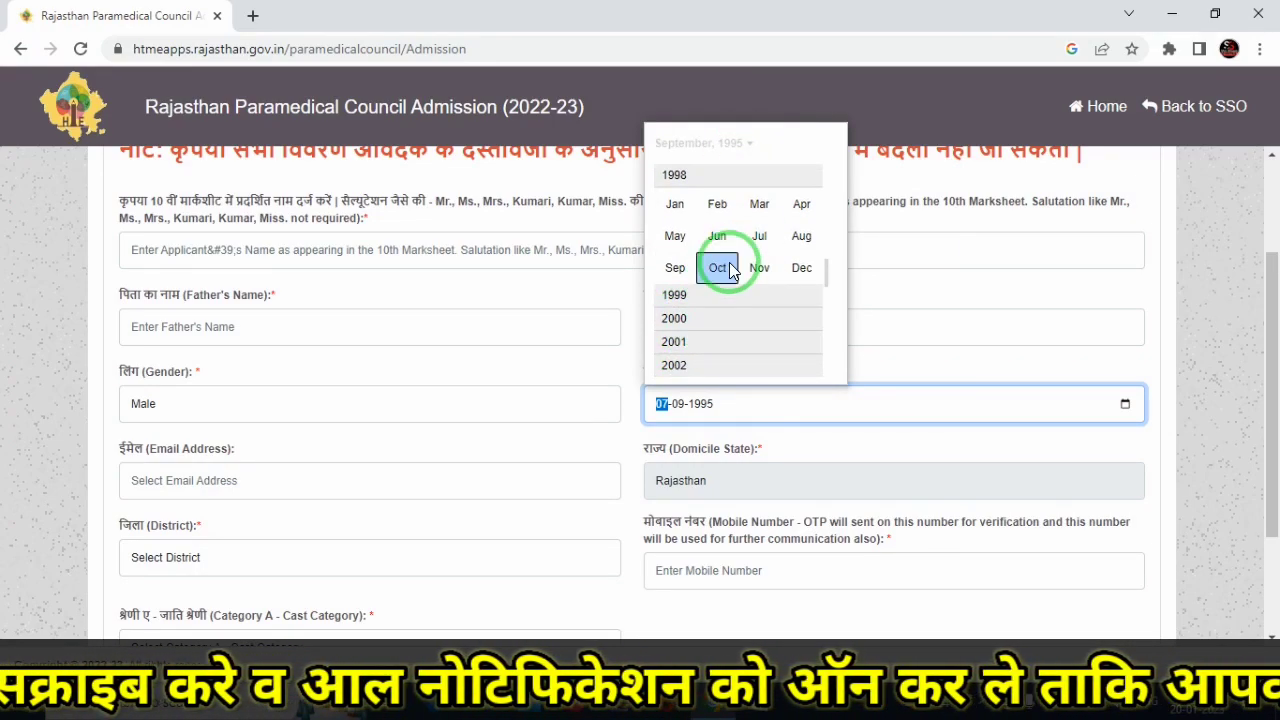
pyautogui.click(675, 268)
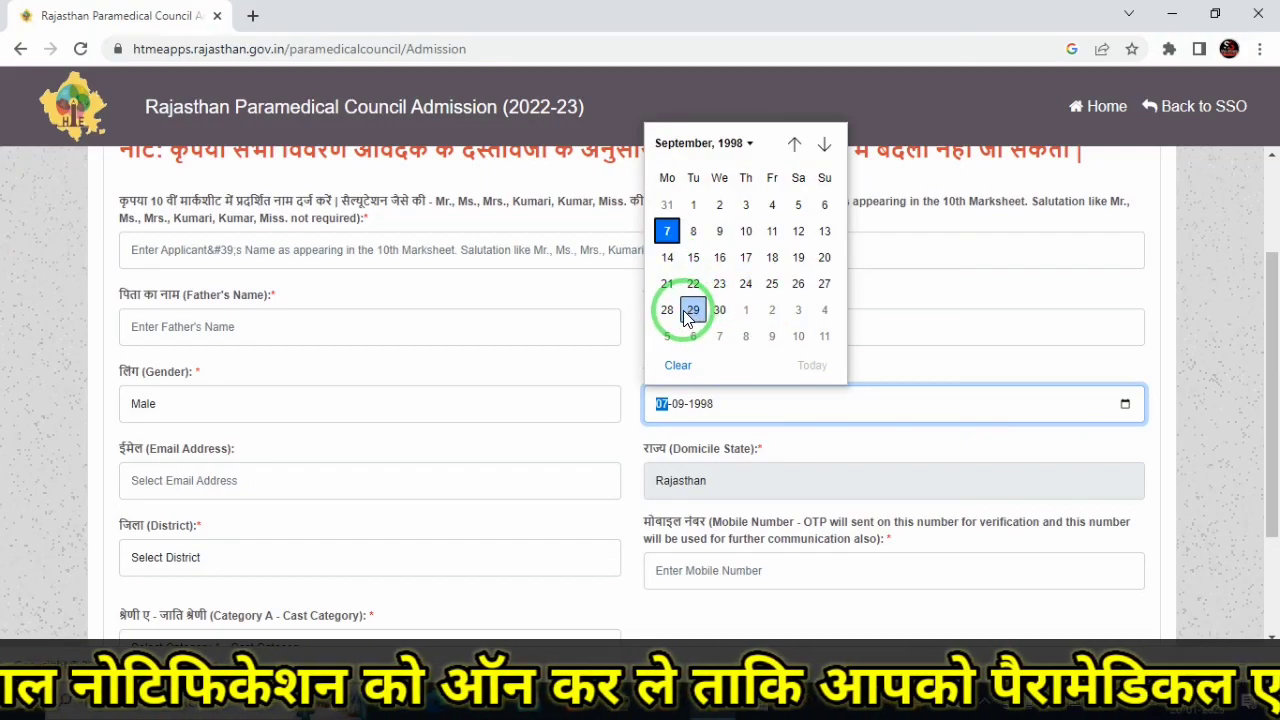
pyautogui.click(677, 240)
pyautogui.click(719, 404)
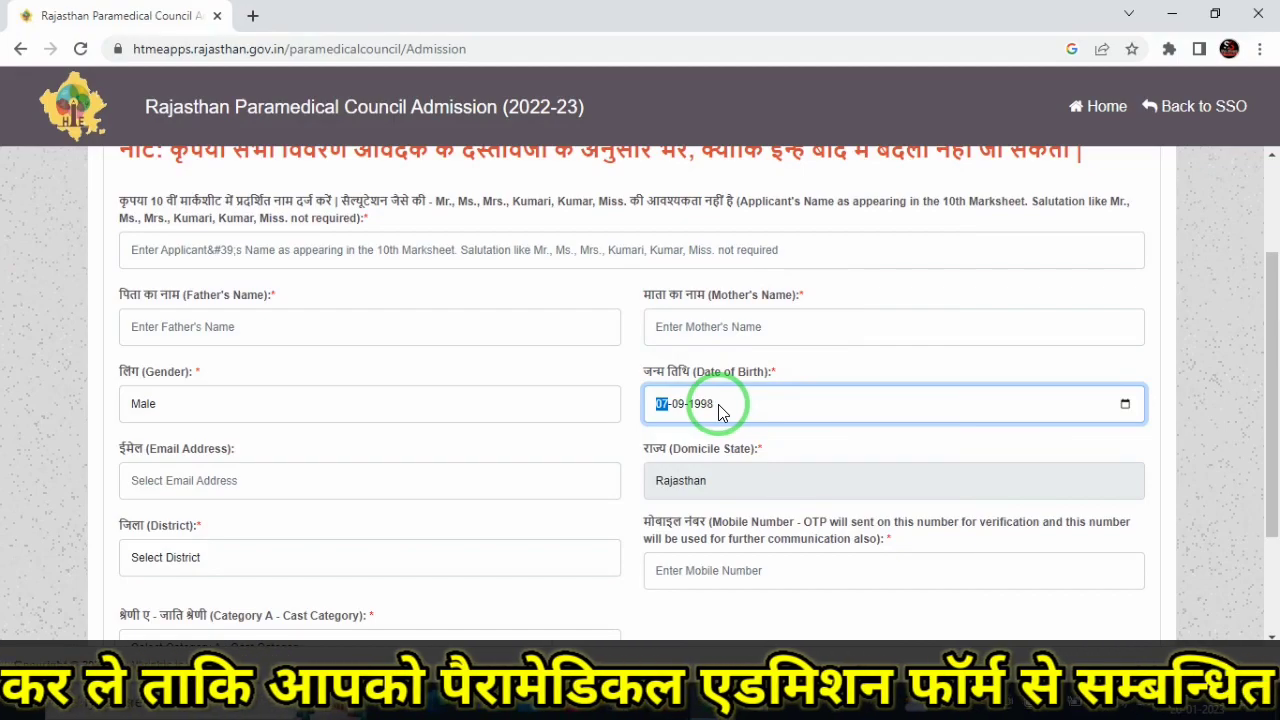
# Step: Annotate the optional Email Address and preset Rajasthan domicile state fields, then clear the marks
pyautogui.click(1243, 410)
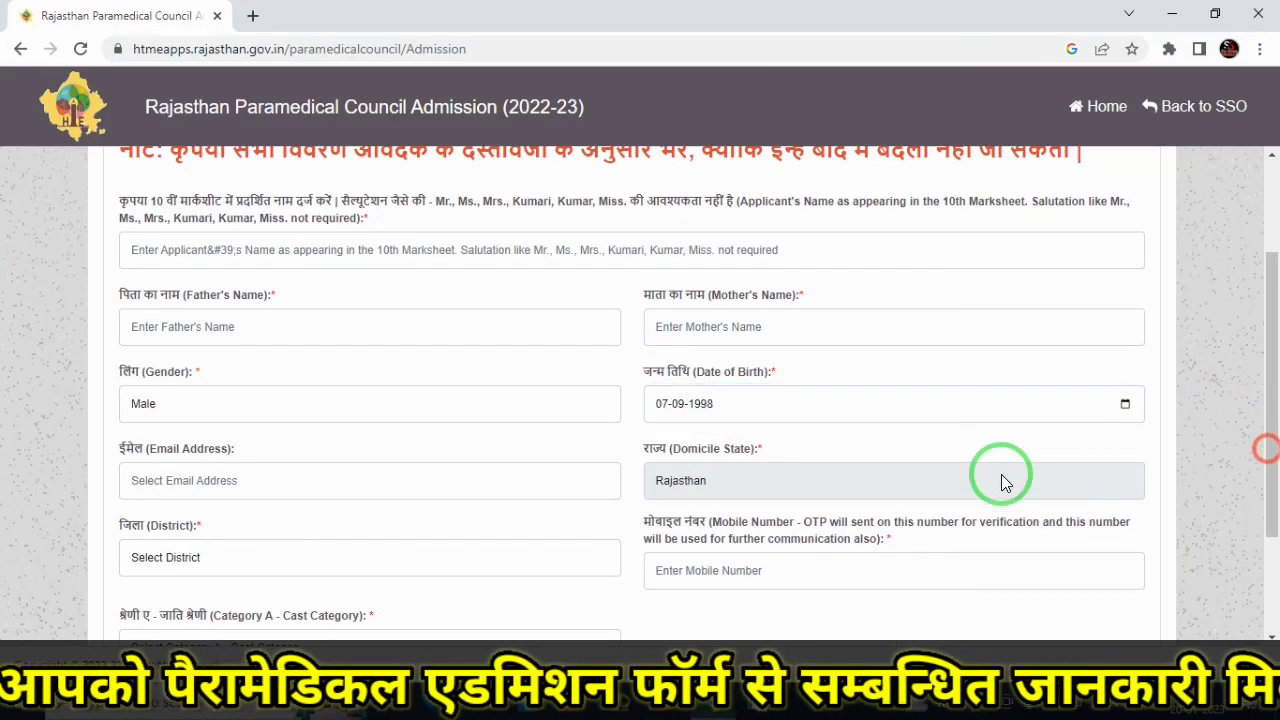
pyautogui.scroll(-1, 580, 443)
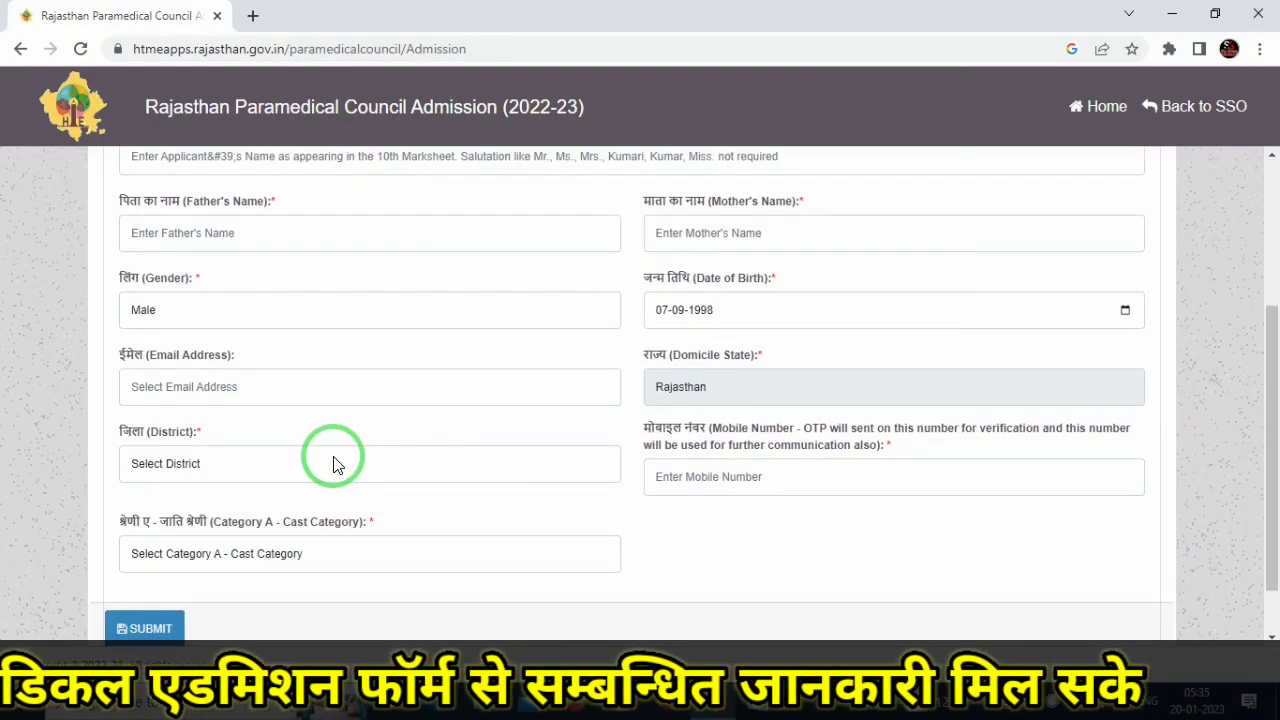
pyautogui.hotkey('ctrl', 'alt', 'g')
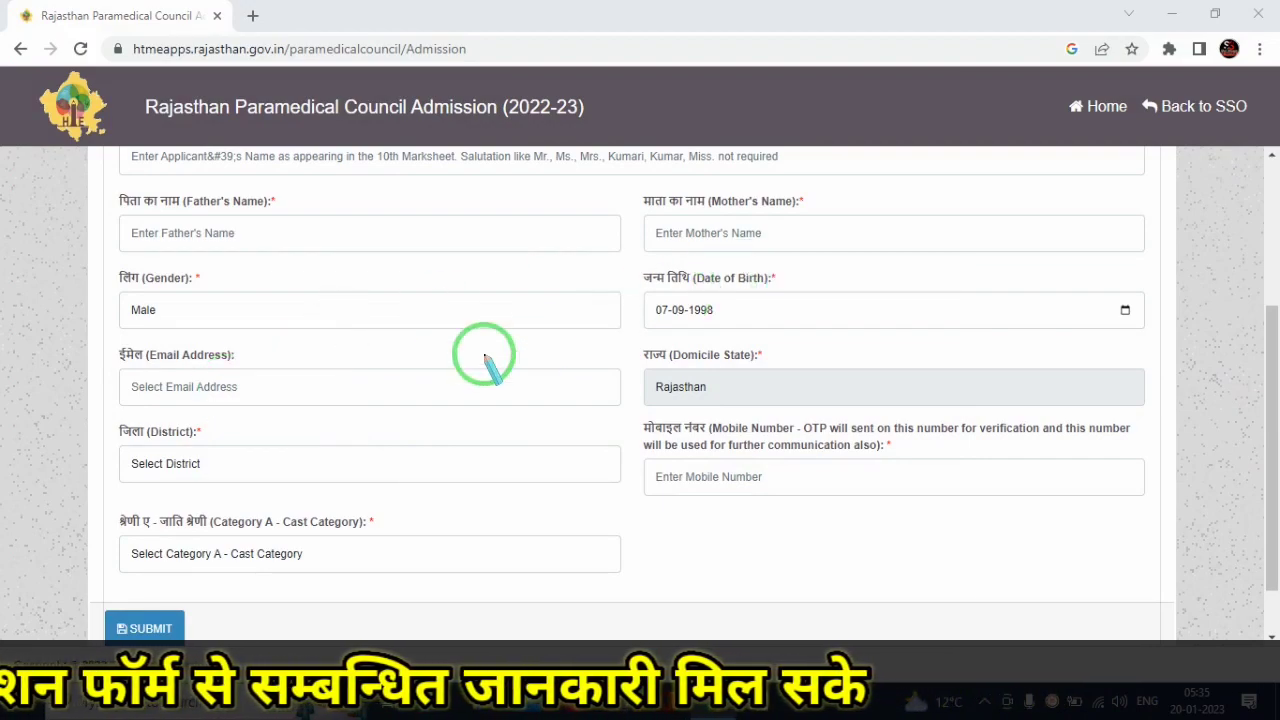
pyautogui.moveTo(143, 388); pyautogui.dragTo(260, 380)
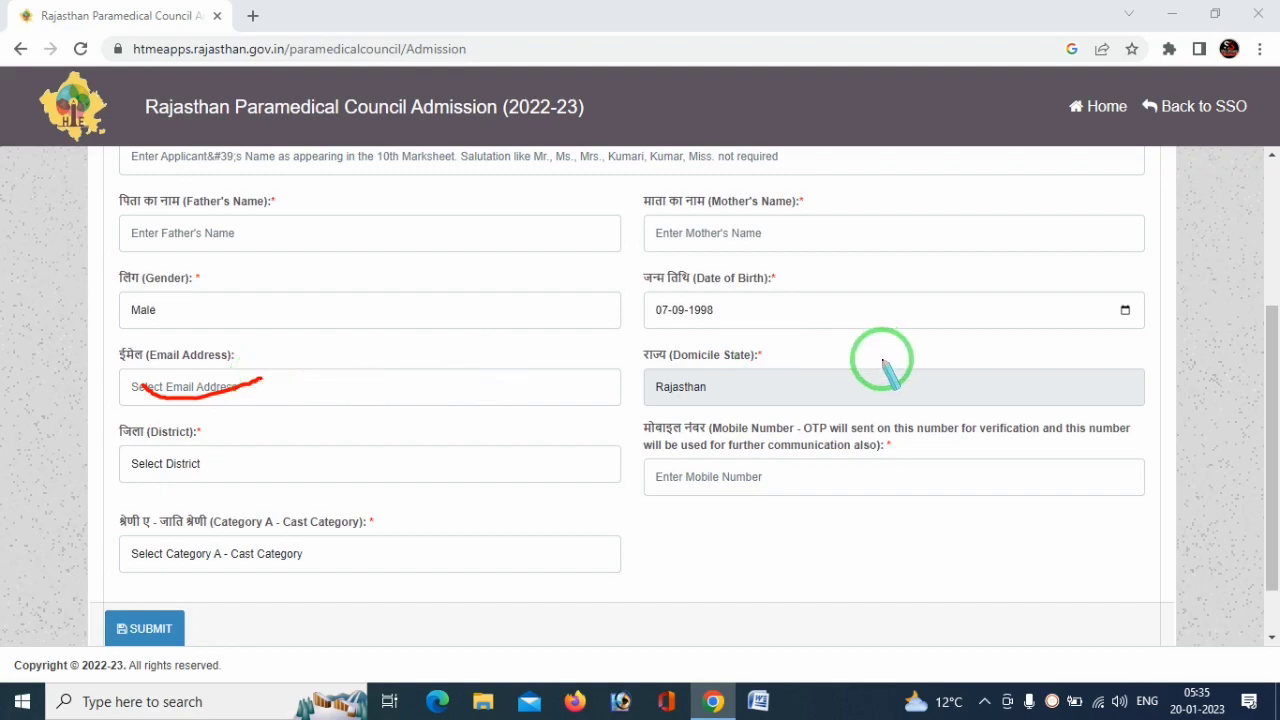
pyautogui.moveTo(638, 404)
pyautogui.mouseDown()
pyautogui.moveTo(775, 381)
pyautogui.moveTo(716, 330)
pyautogui.moveTo(620, 374)
pyautogui.moveTo(693, 402)
pyautogui.mouseUp()
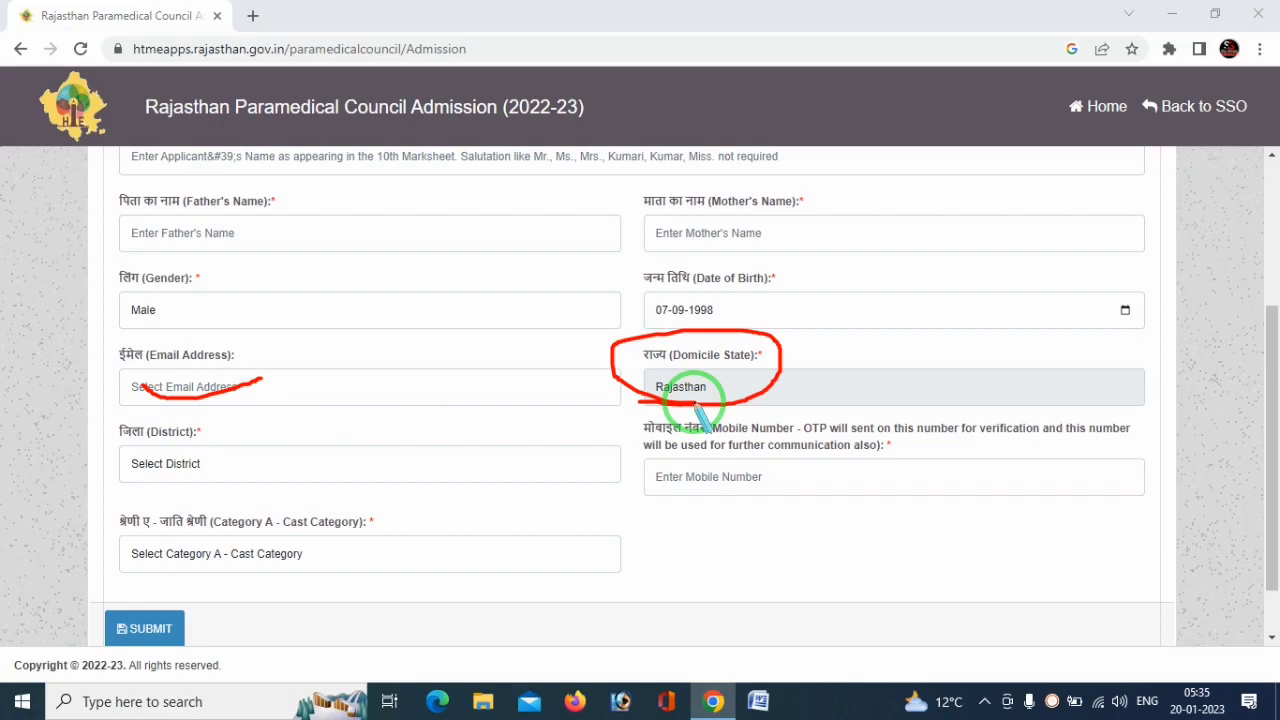
pyautogui.rightClick(487, 422)
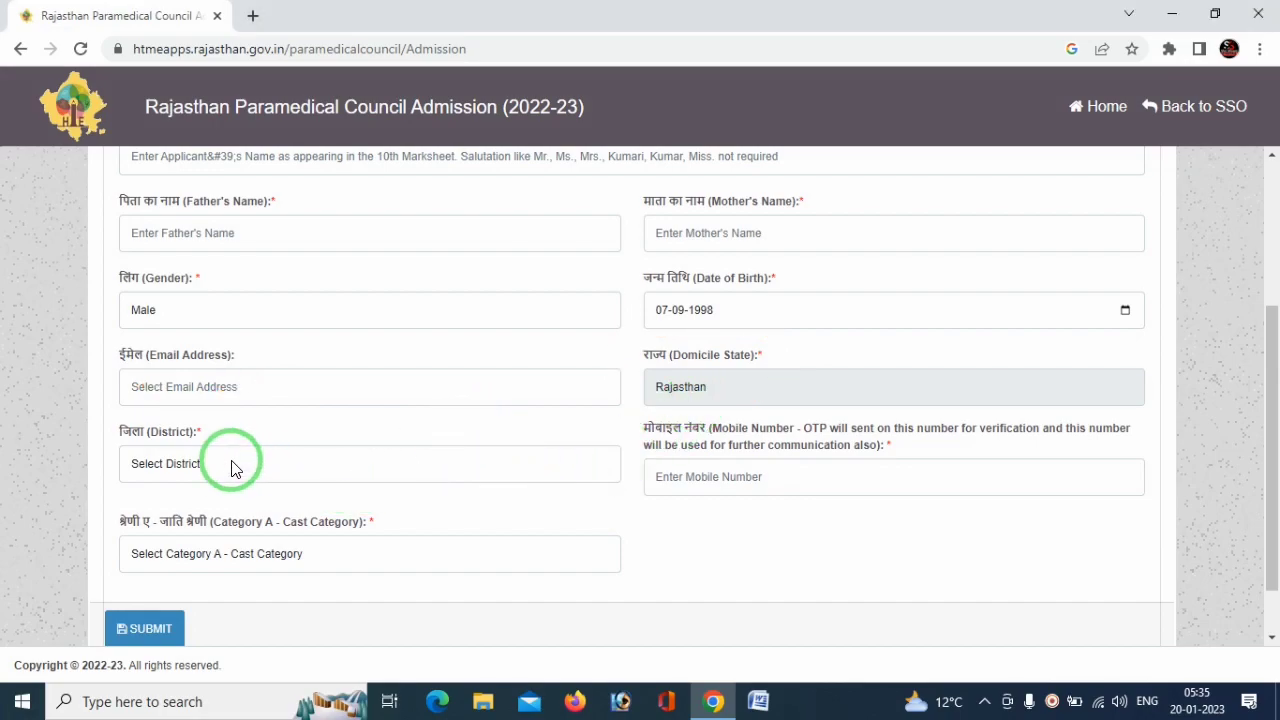
# Step: Select Ajmer in the District dropdown
pyautogui.click(187, 464)
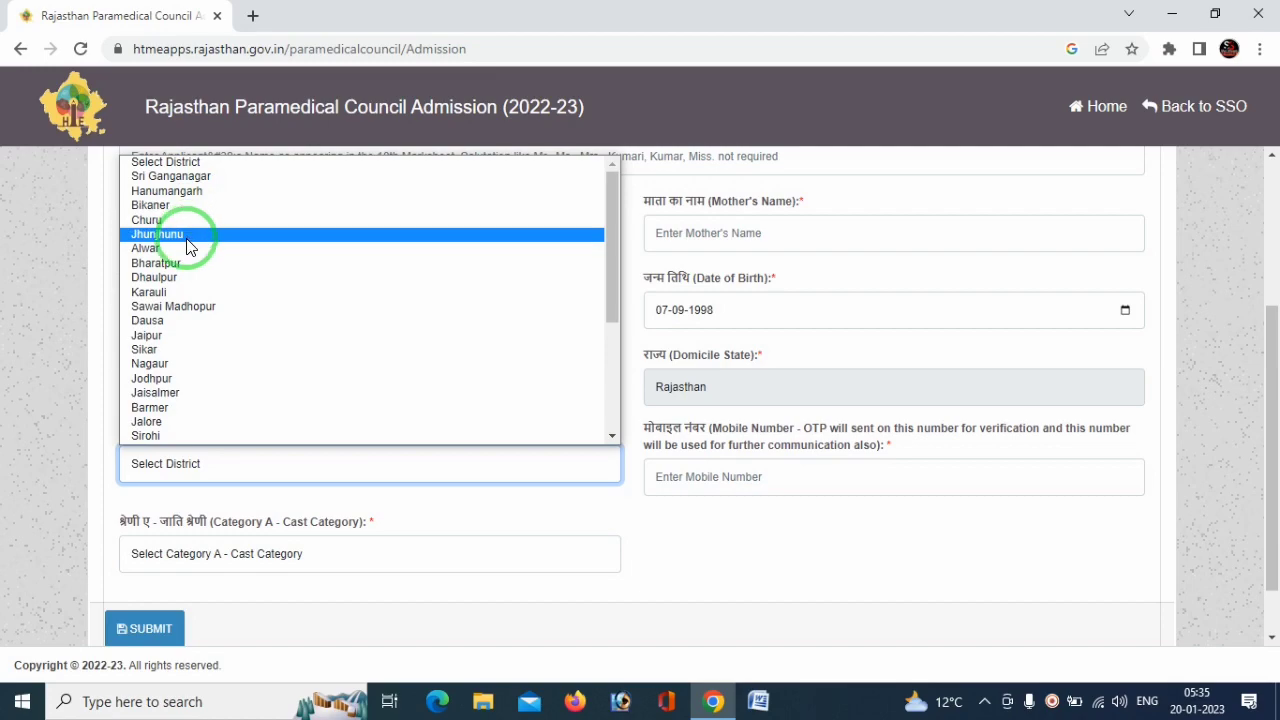
pyautogui.press('a')
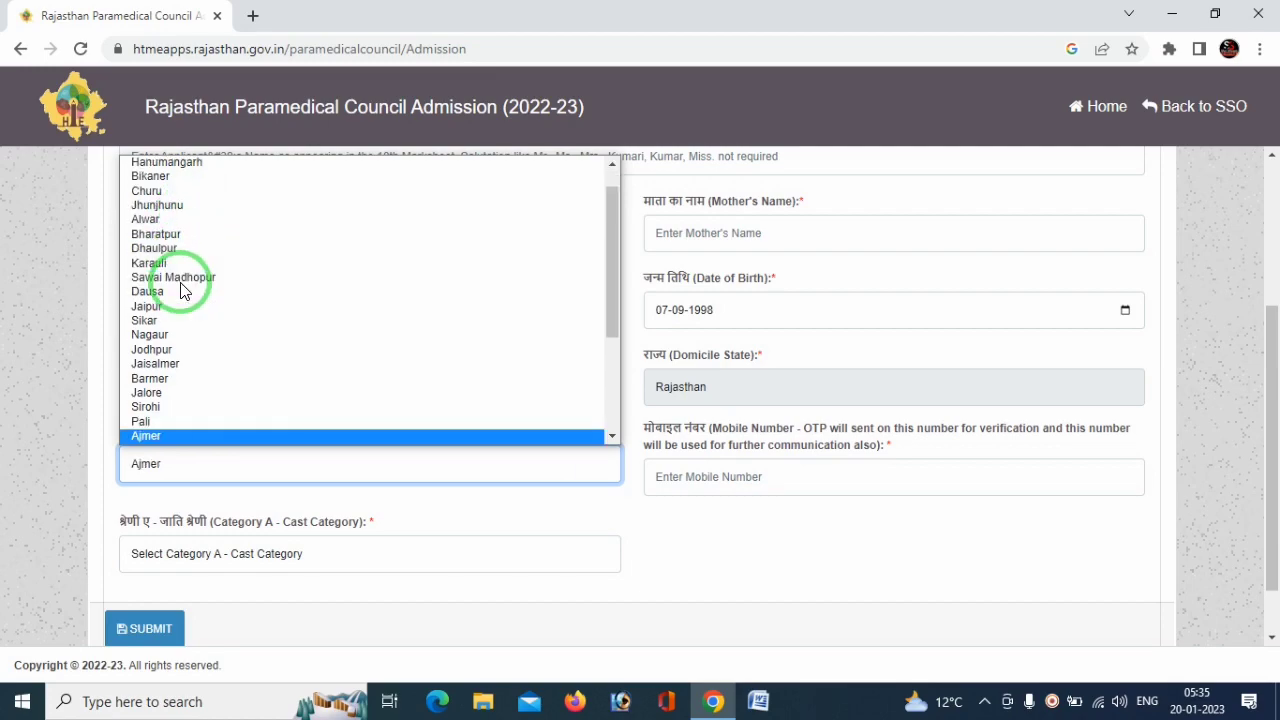
pyautogui.press('Return')
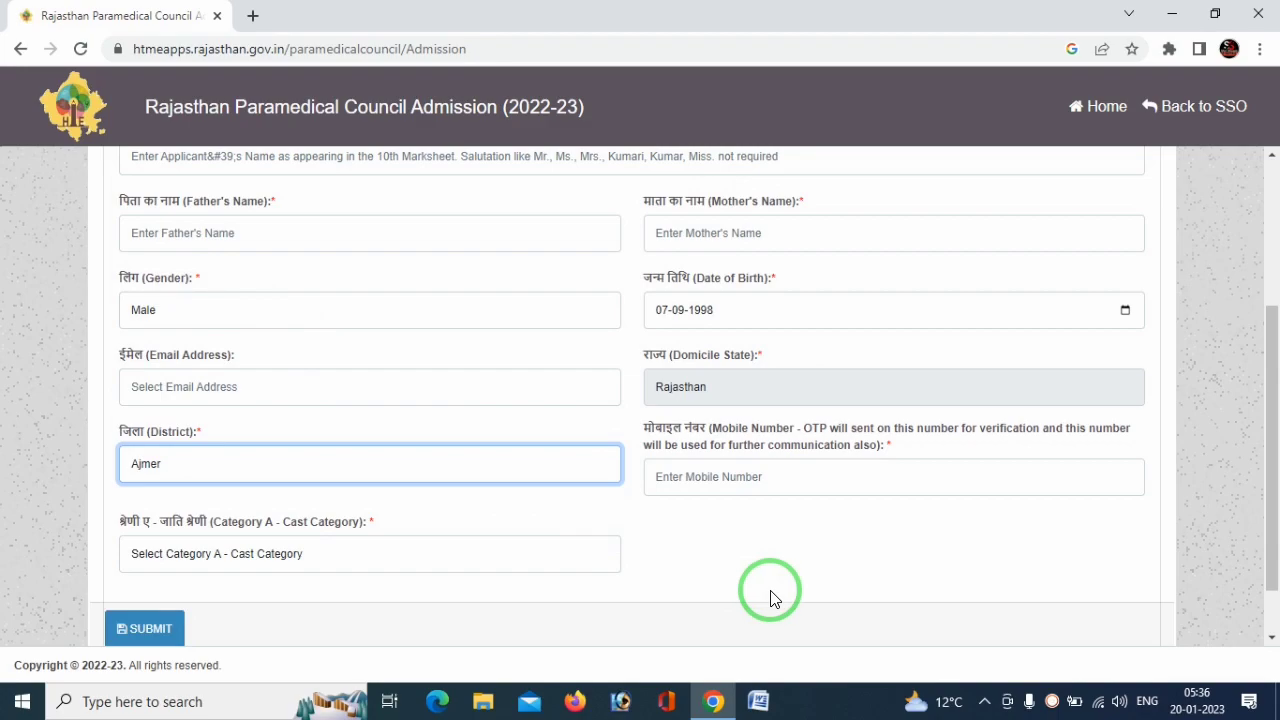
pyautogui.hotkey('ctrl', 'alt', 'd')
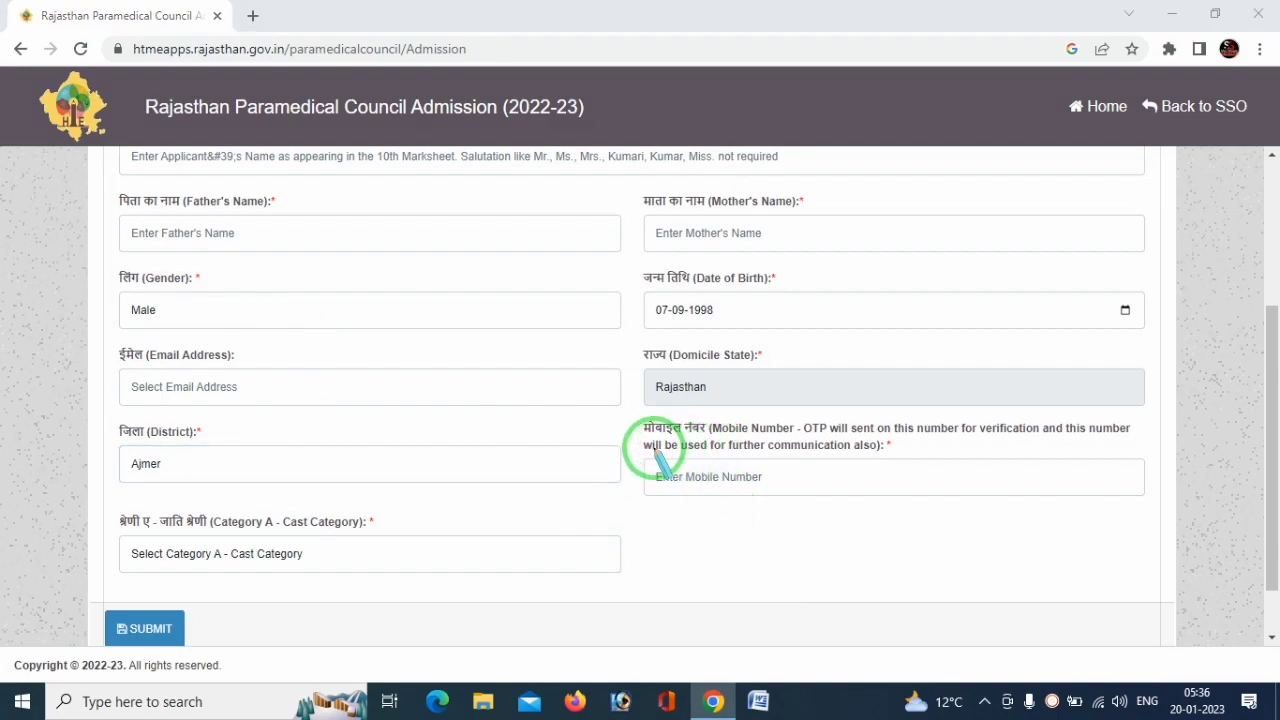
# Step: Highlight the Mobile Number field, then clear the marks and leave drawing mode
pyautogui.moveTo(644, 437); pyautogui.dragTo(703, 435)
pyautogui.moveTo(657, 477); pyautogui.dragTo(791, 457)
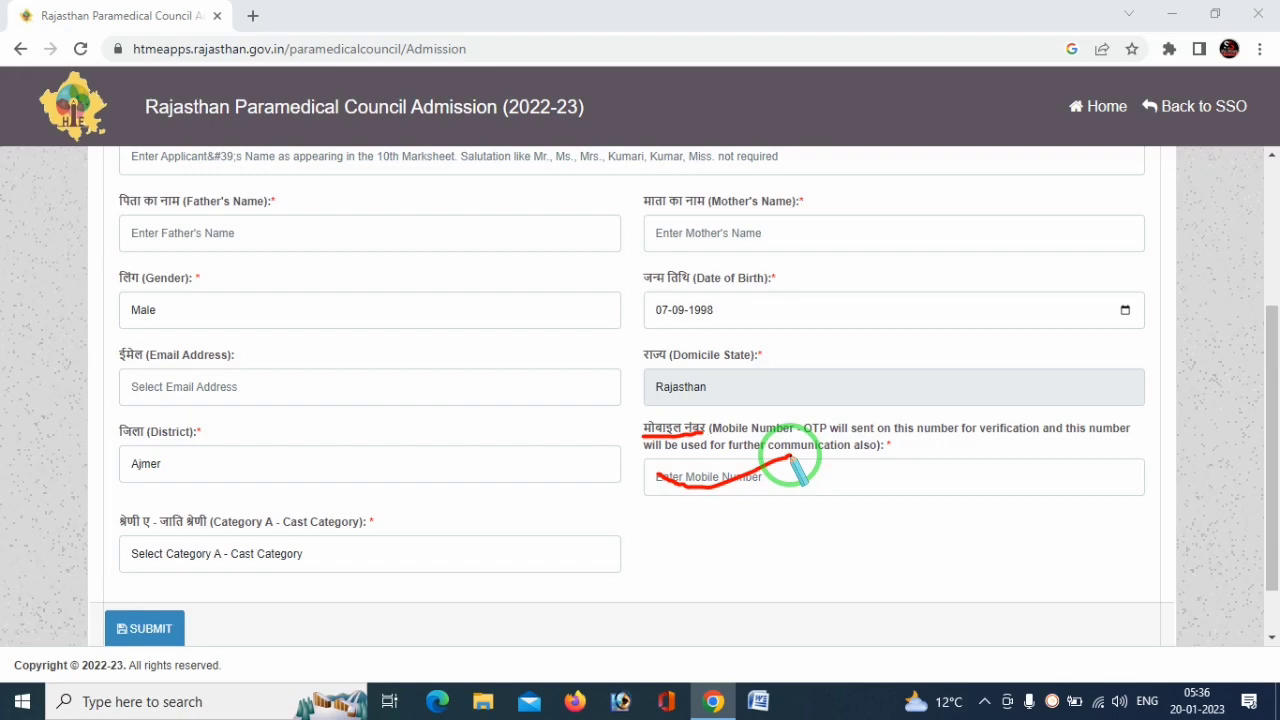
pyautogui.rightClick(638, 519)
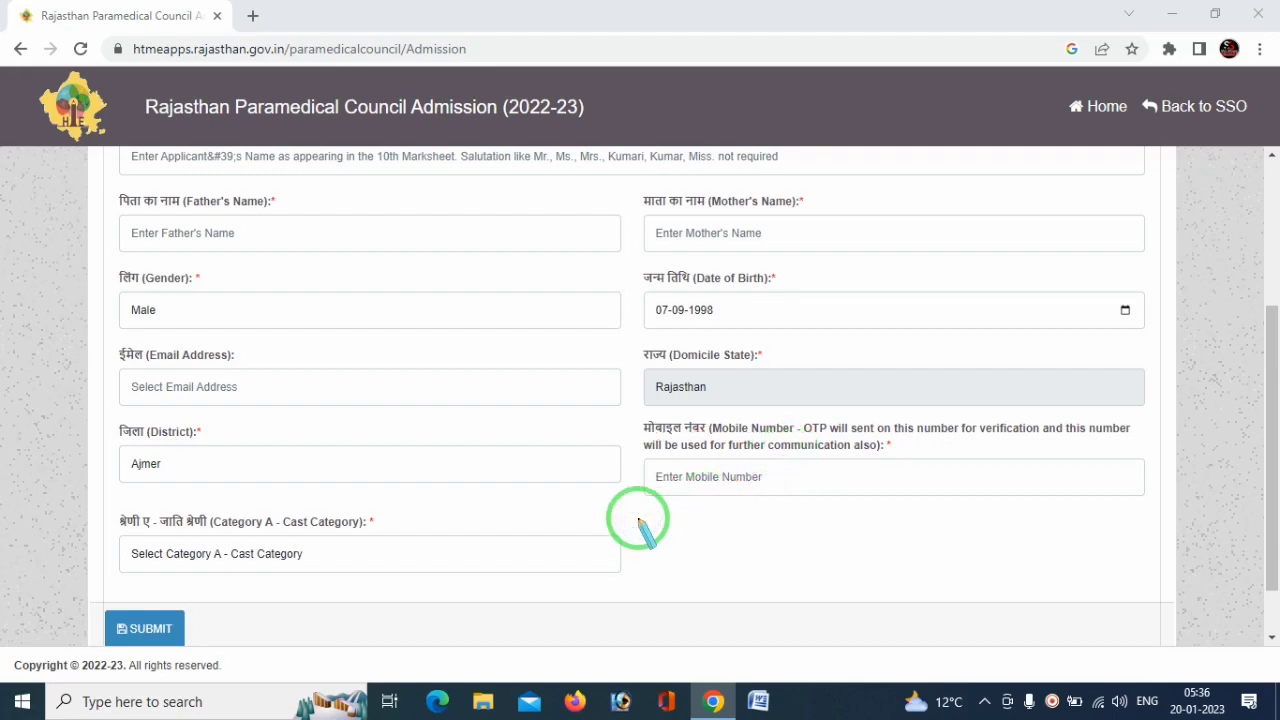
pyautogui.press('Escape')
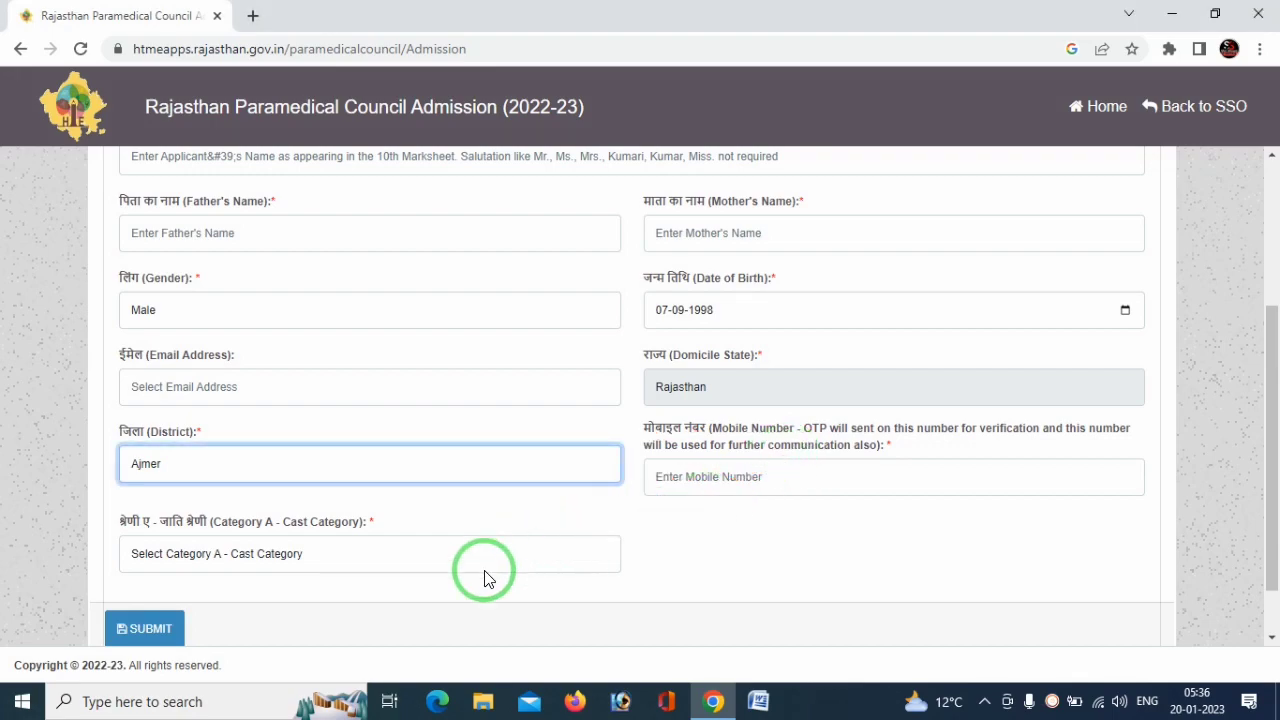
# Step: Choose SC in the Category A - Cast Category dropdown
pyautogui.scroll(-1, 570, 522)
pyautogui.click(476, 497)
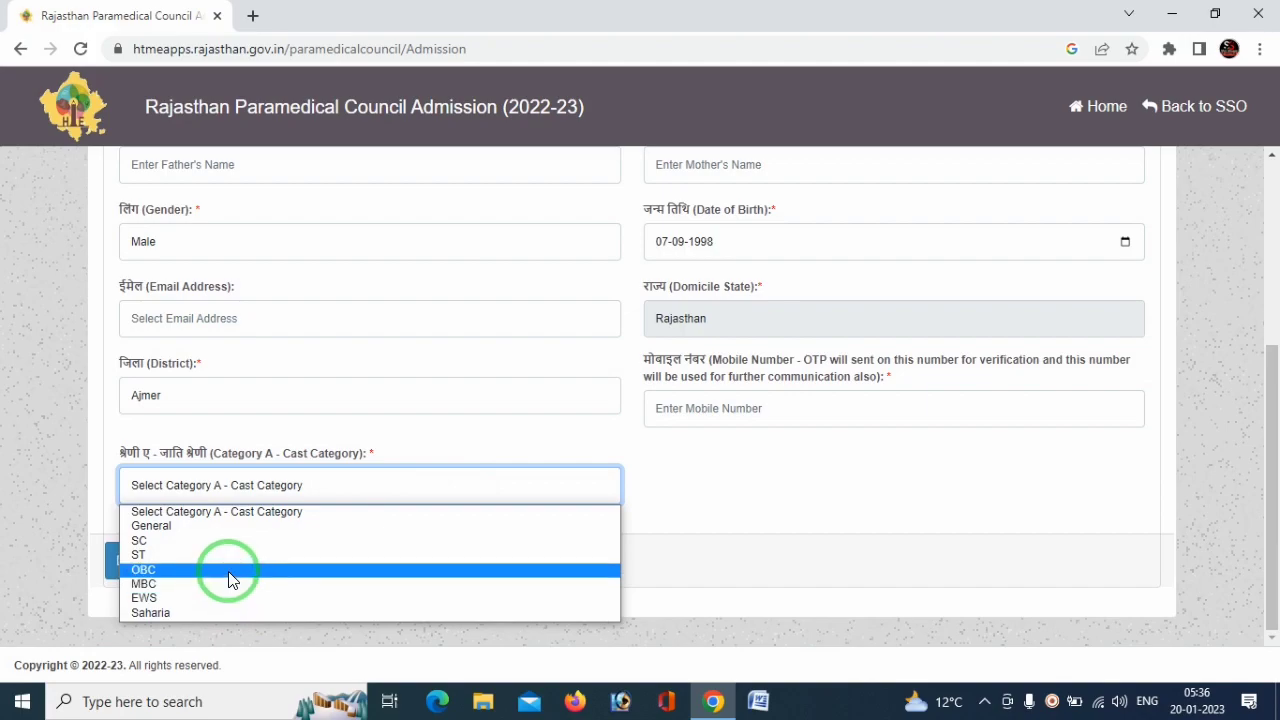
pyautogui.click(175, 546)
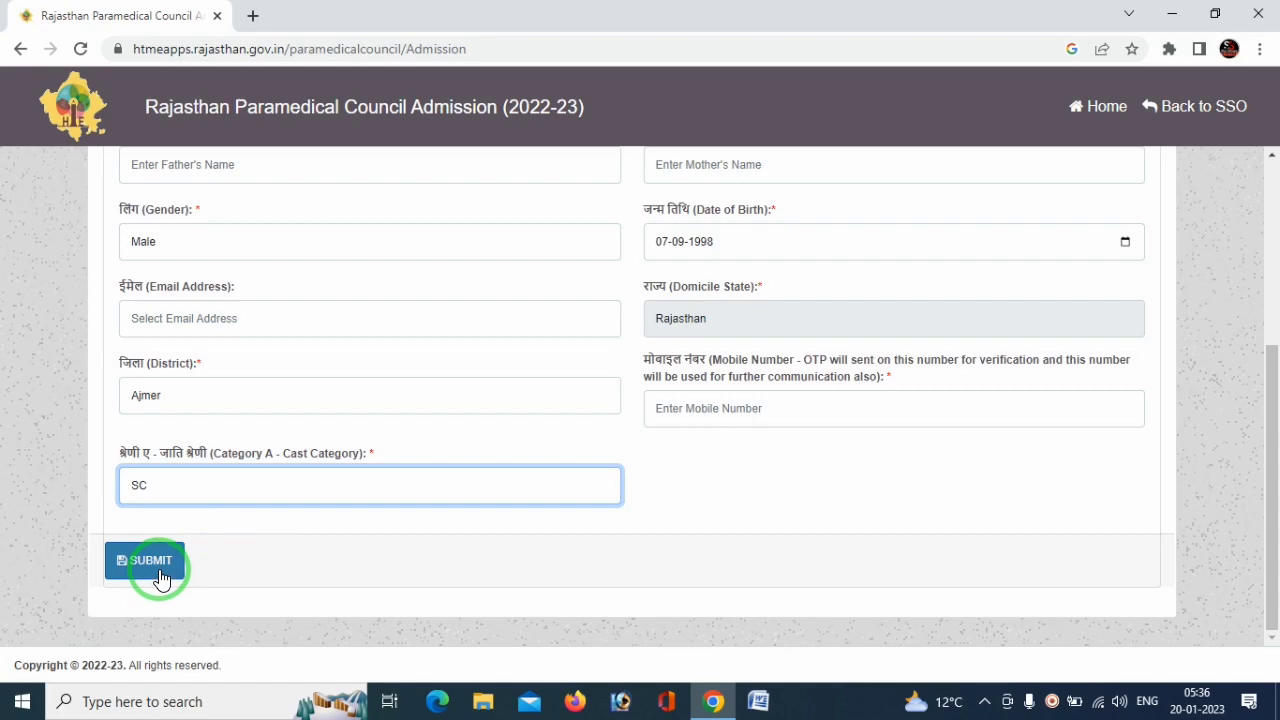
# Step: Submit and confirm the form details, then verify the received one-time password
pyautogui.click(161, 574)
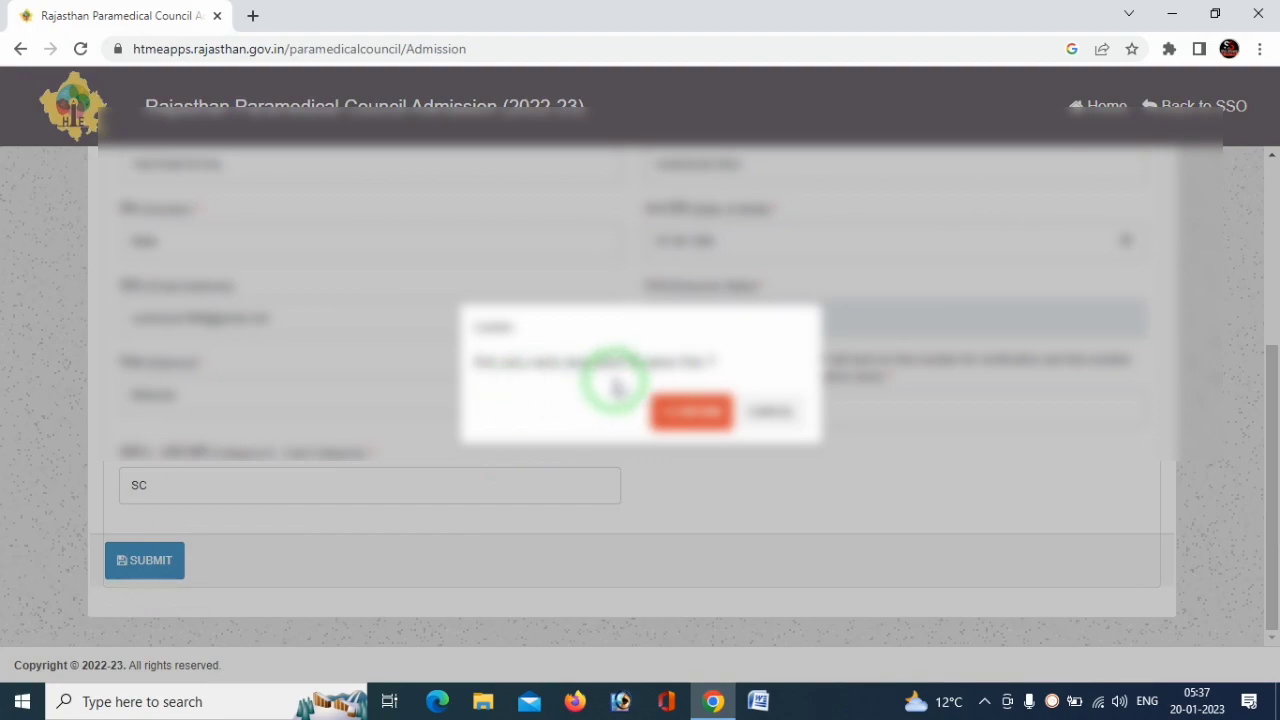
pyautogui.click(690, 415)
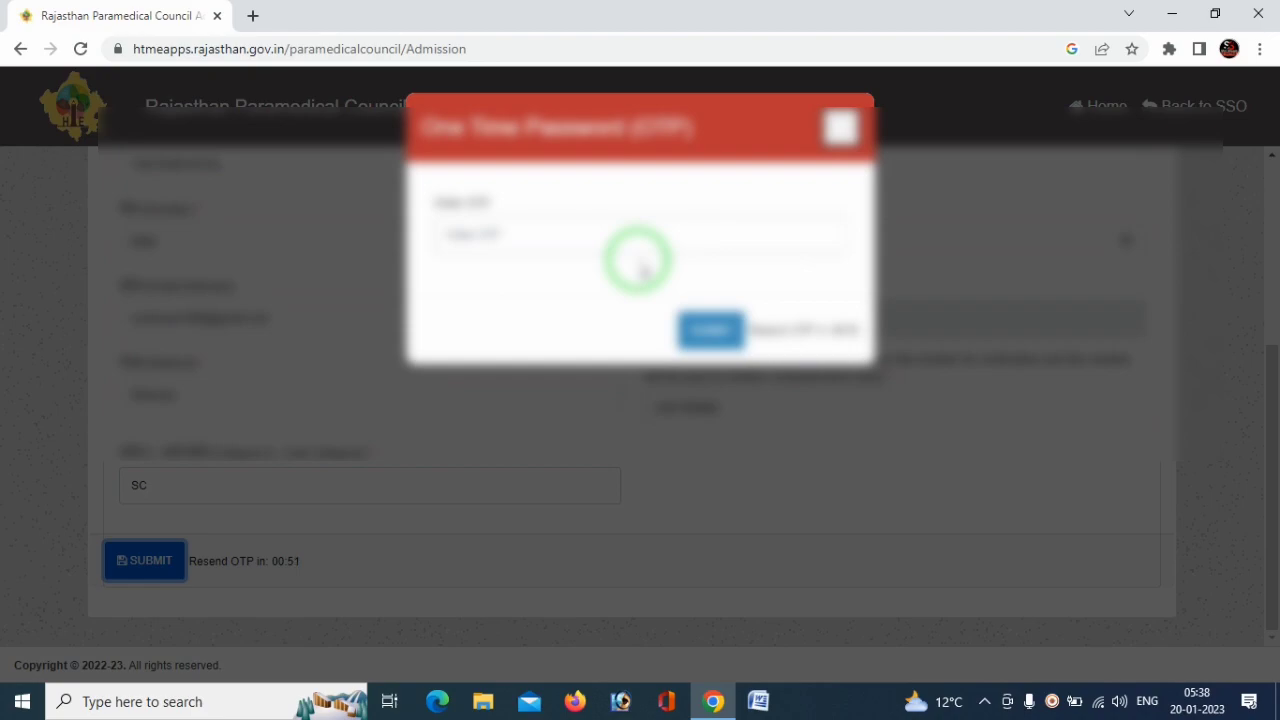
pyautogui.click(553, 241)
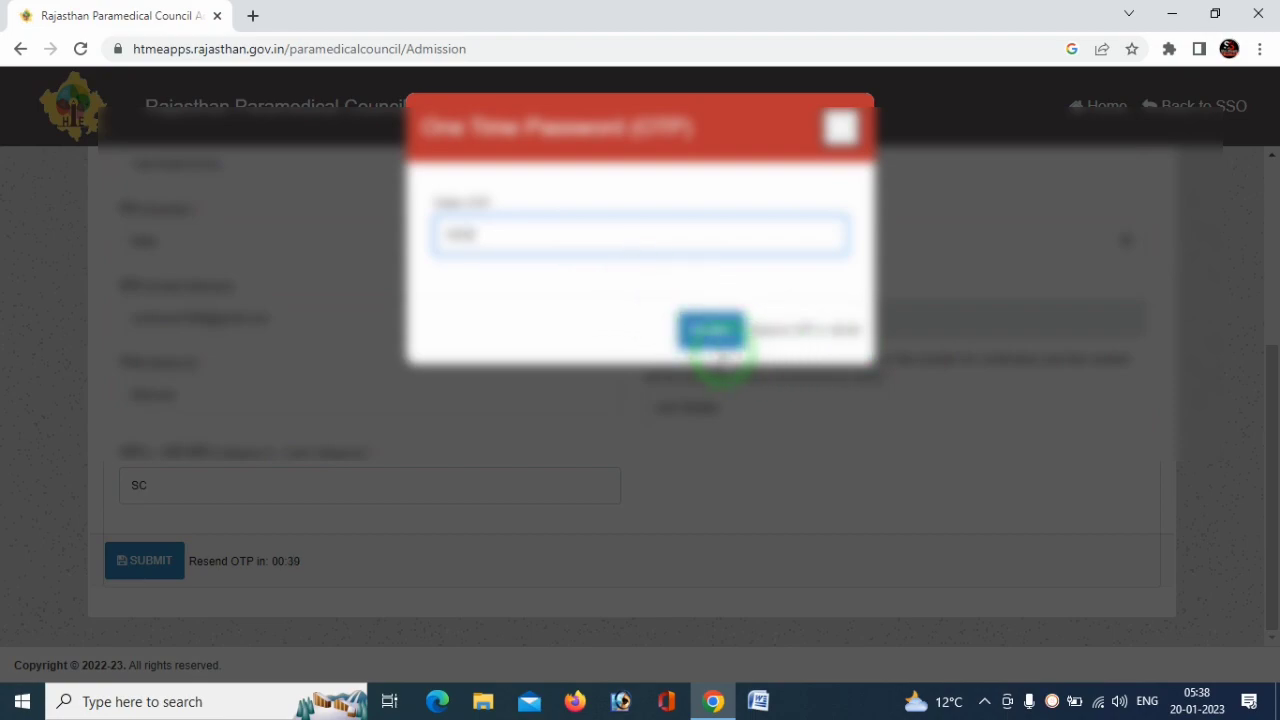
pyautogui.click(710, 332)
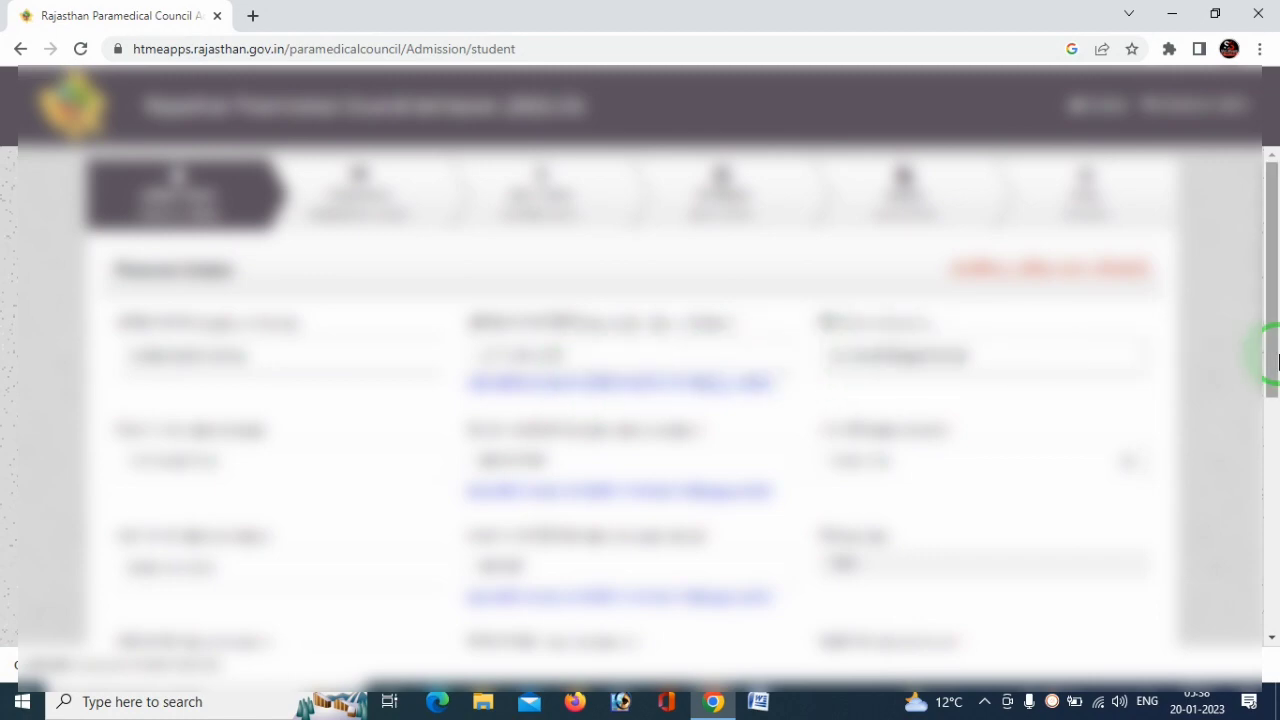
# Step: Select Aadhar Card as the applicant's Identity Proof
pyautogui.moveTo(1270, 357); pyautogui.dragTo(1272, 498)
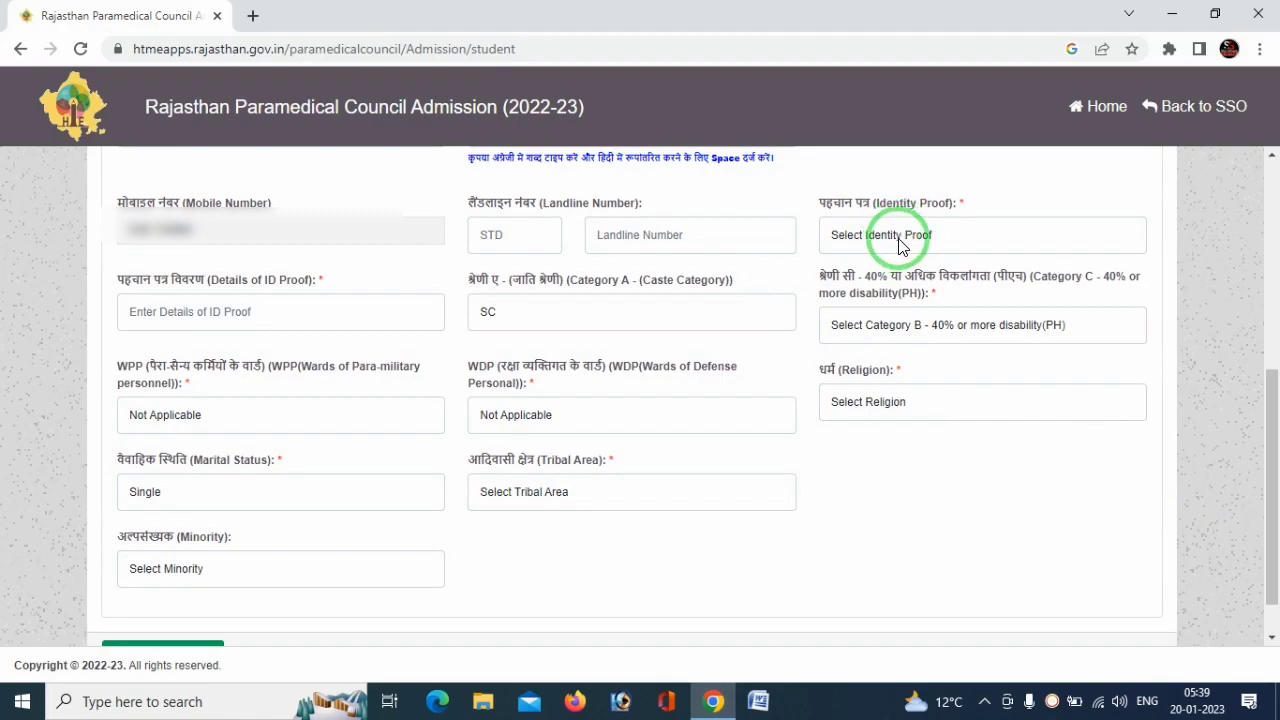
pyautogui.click(898, 240)
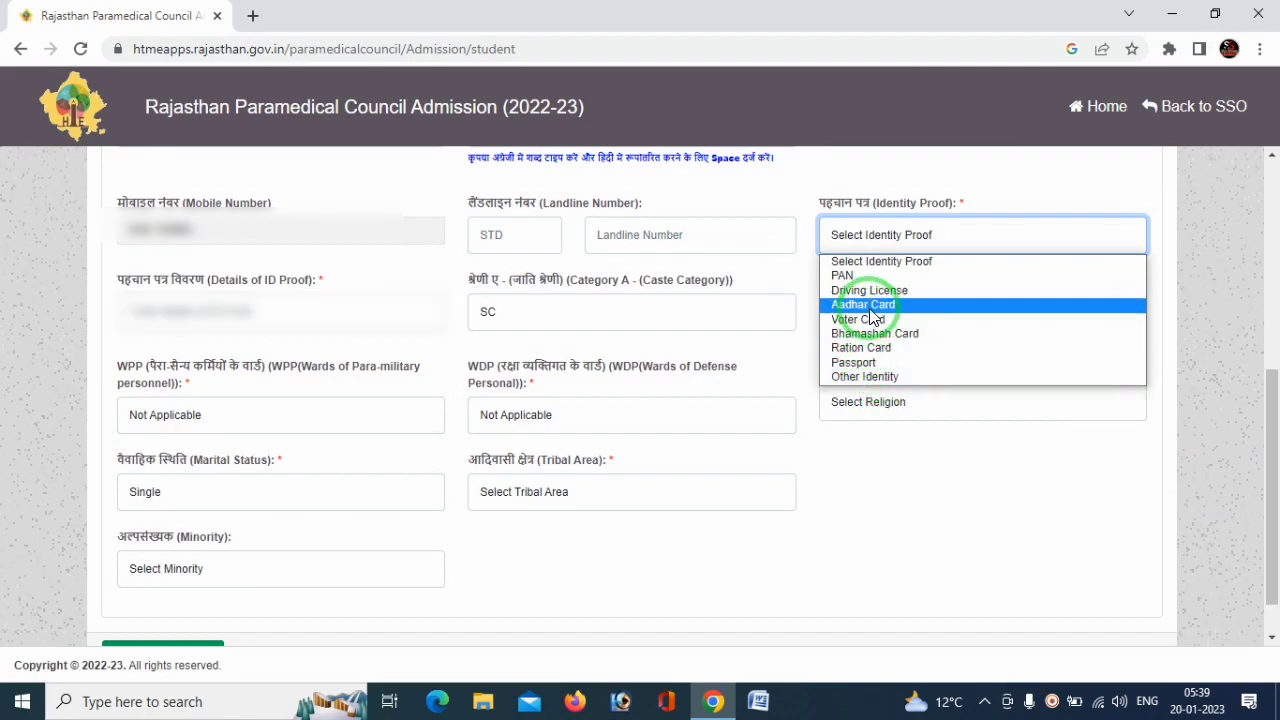
pyautogui.click(866, 305)
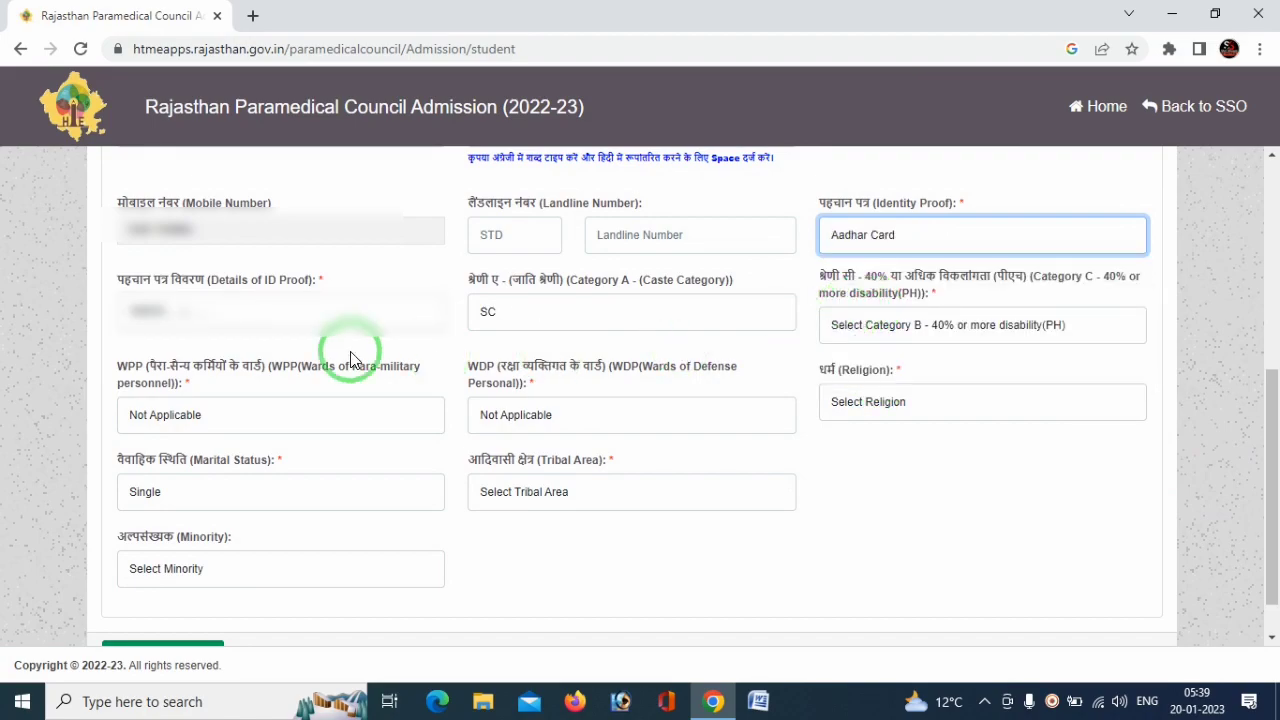
# Step: Mark the ID proof details field with the annotation pen, then erase the mark
pyautogui.click(223, 356)
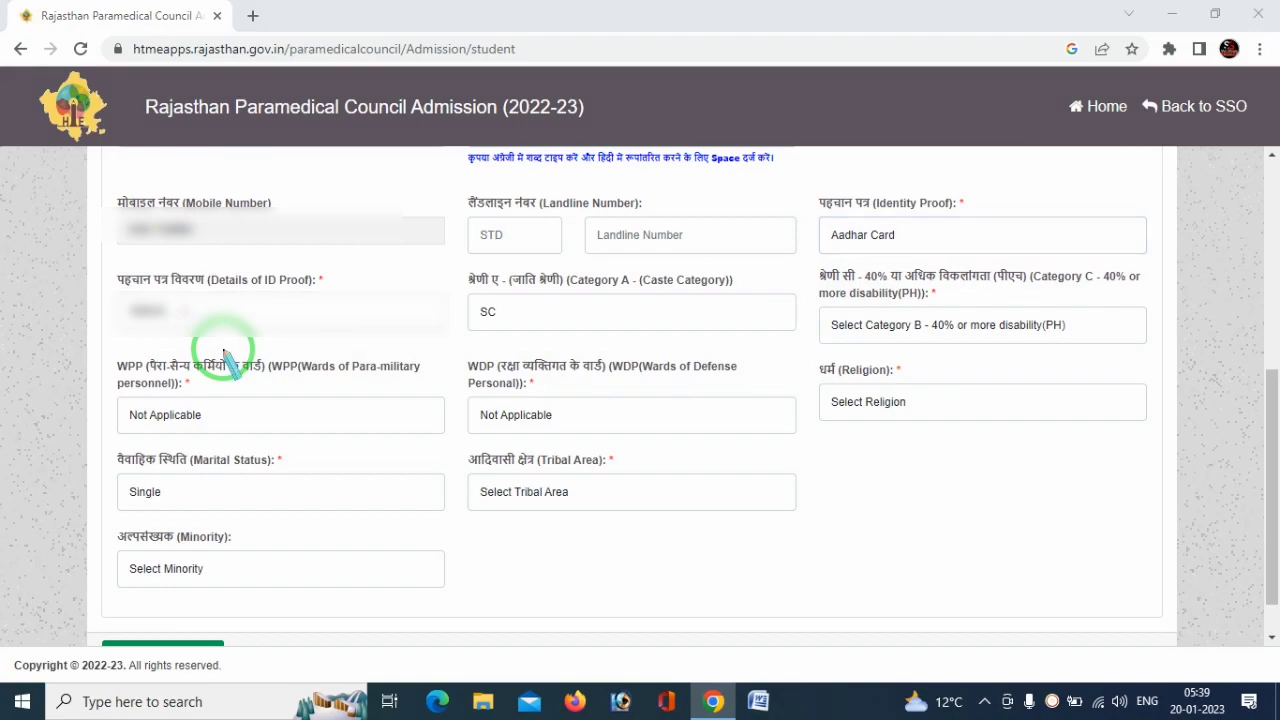
pyautogui.moveTo(121, 316)
pyautogui.mouseDown()
pyautogui.moveTo(253, 305)
pyautogui.moveTo(124, 290)
pyautogui.moveTo(192, 322)
pyautogui.mouseUp()
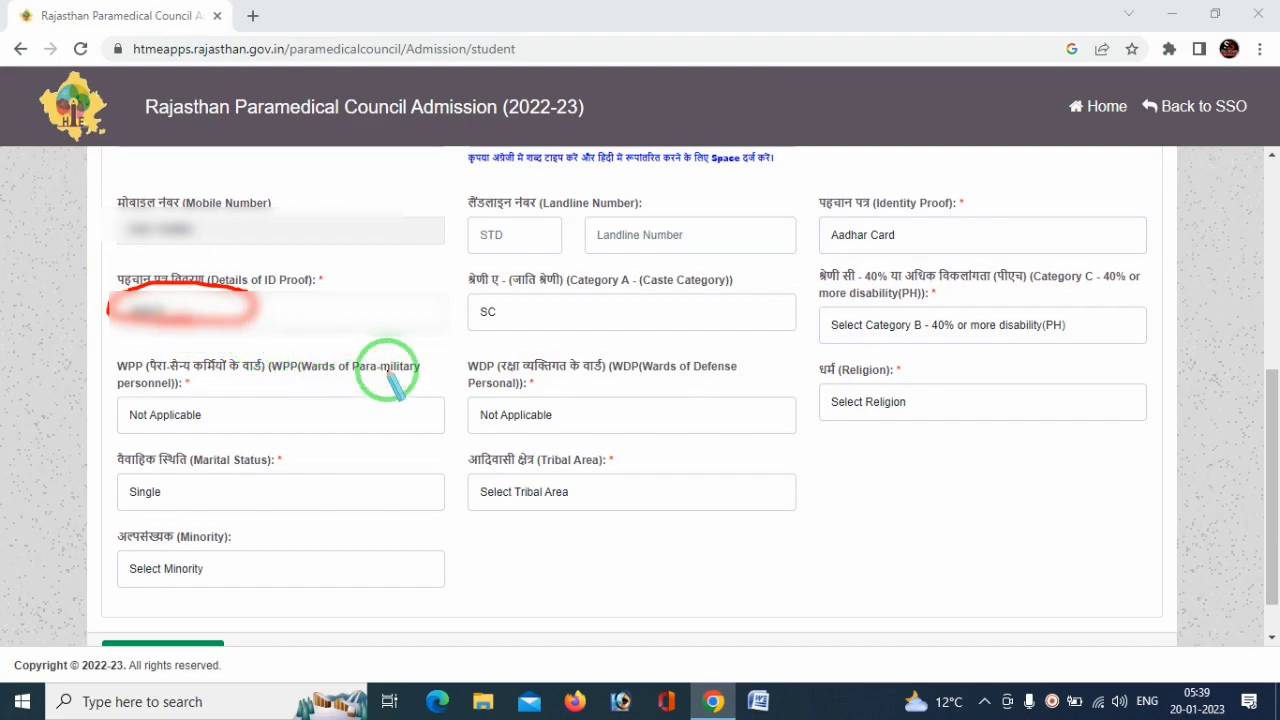
pyautogui.rightClick(434, 346)
pyautogui.press('Escape')
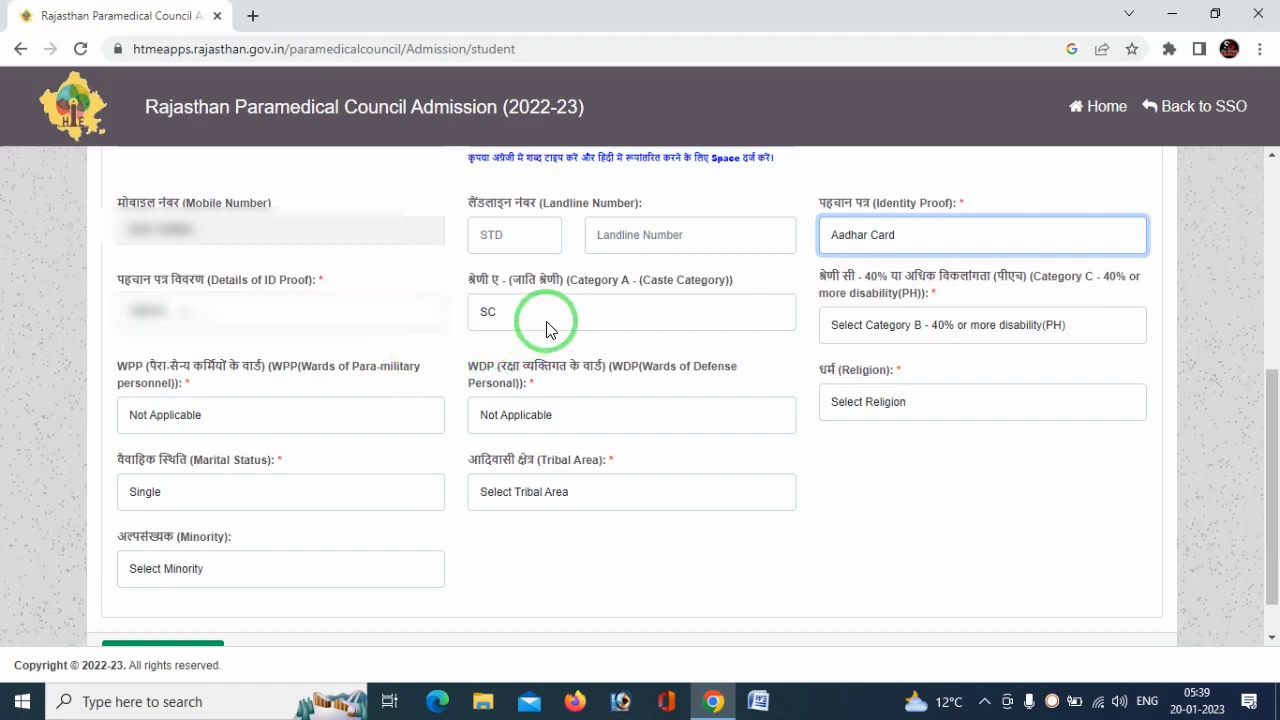
# Step: Answer No for the Category C (PH) 40%-or-more disability question
pyautogui.click(970, 337)
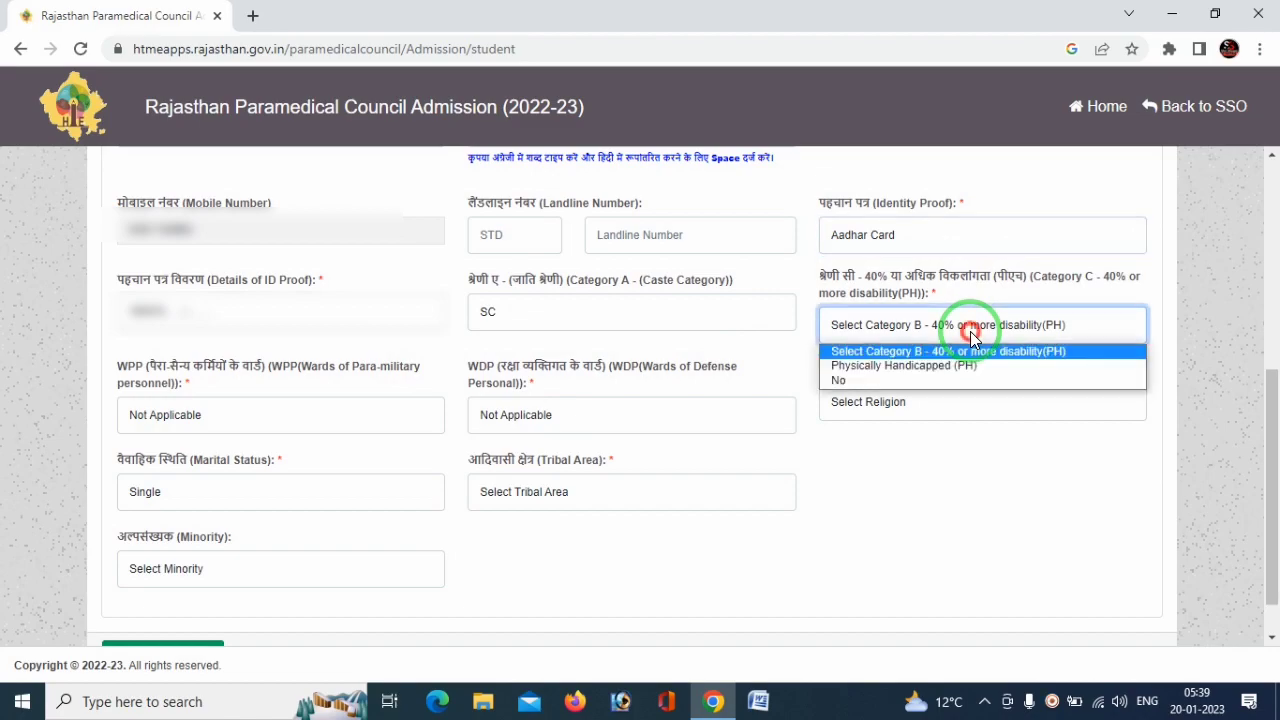
pyautogui.click(916, 367)
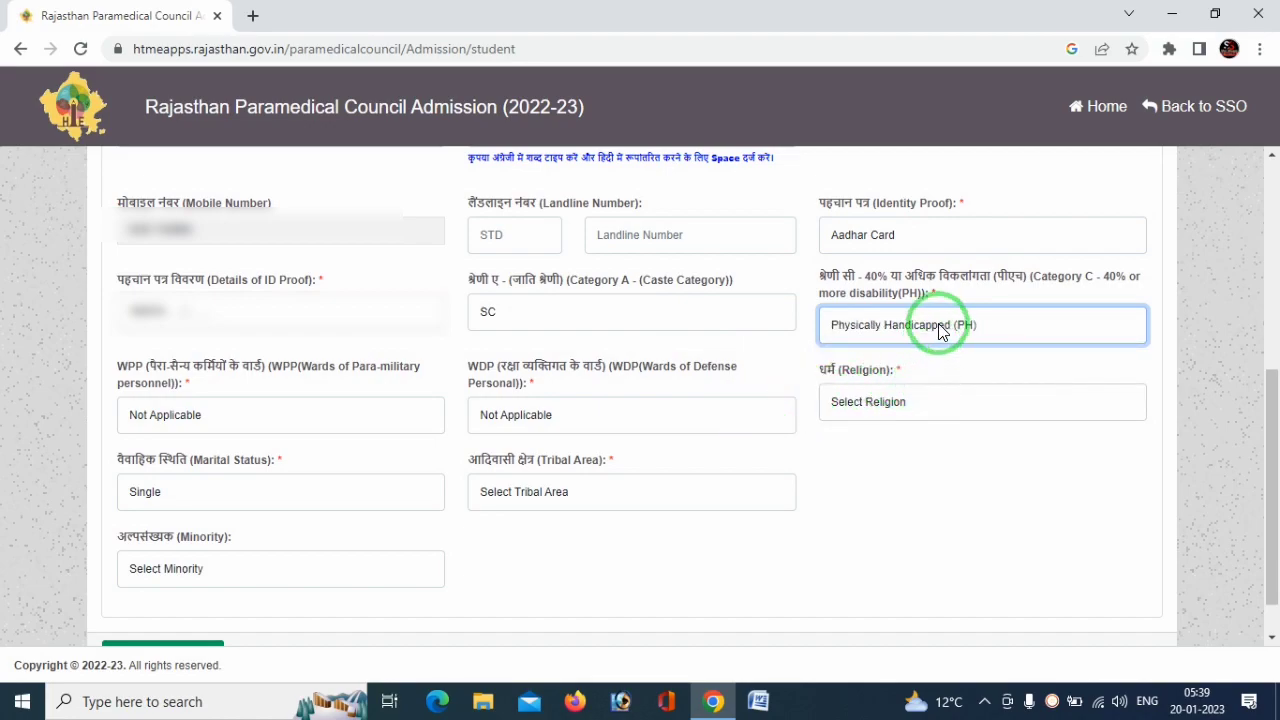
pyautogui.click(940, 330)
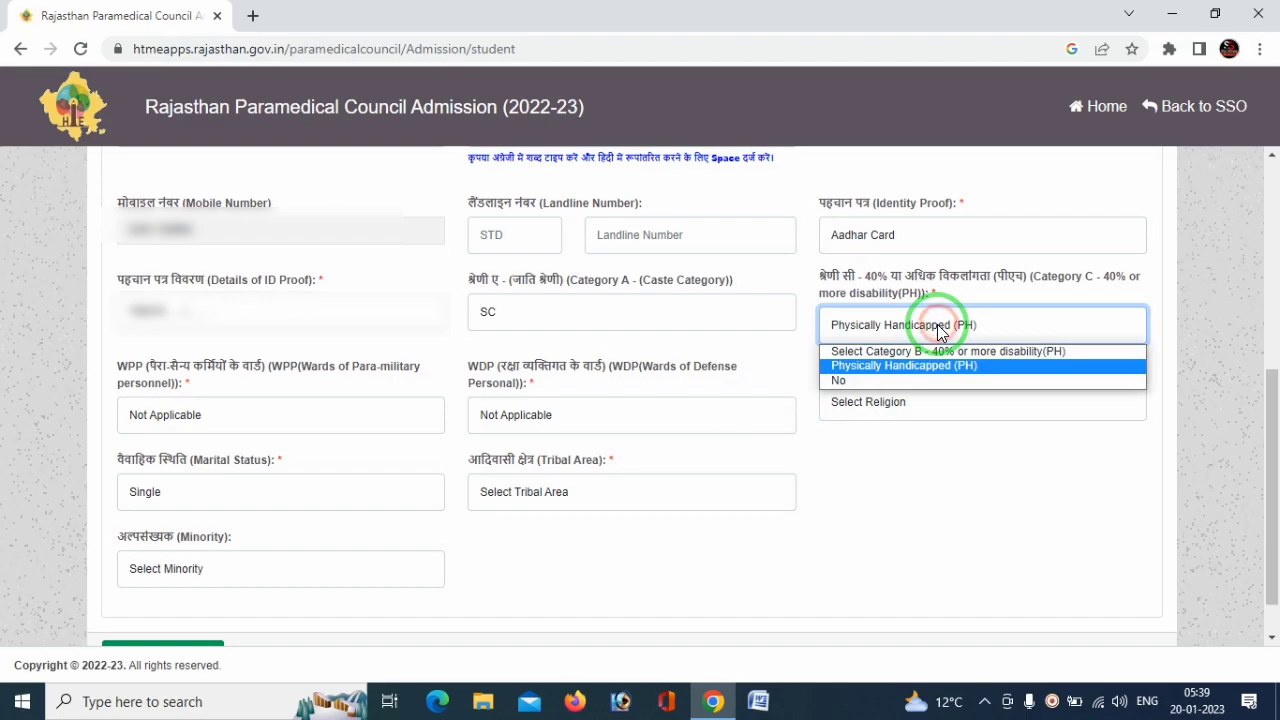
pyautogui.click(865, 386)
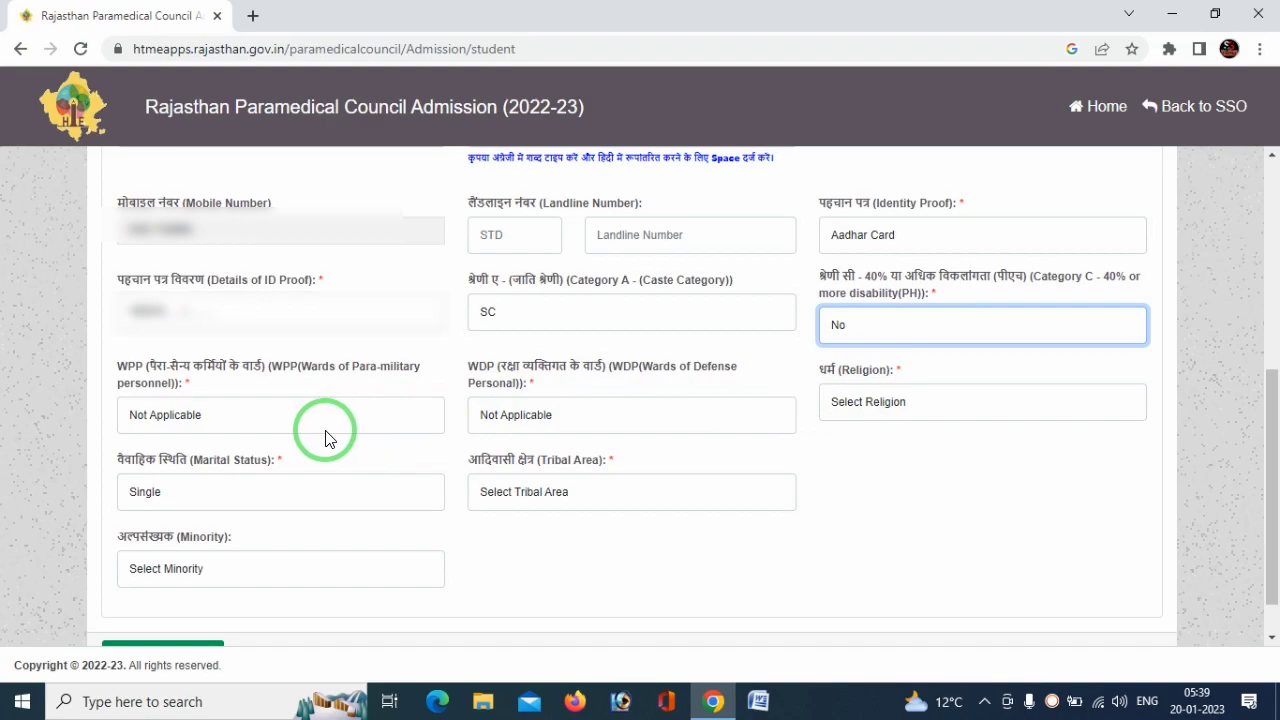
# Step: Keep both the WPP and WDP ward categories as Not Applicable
pyautogui.click(248, 418)
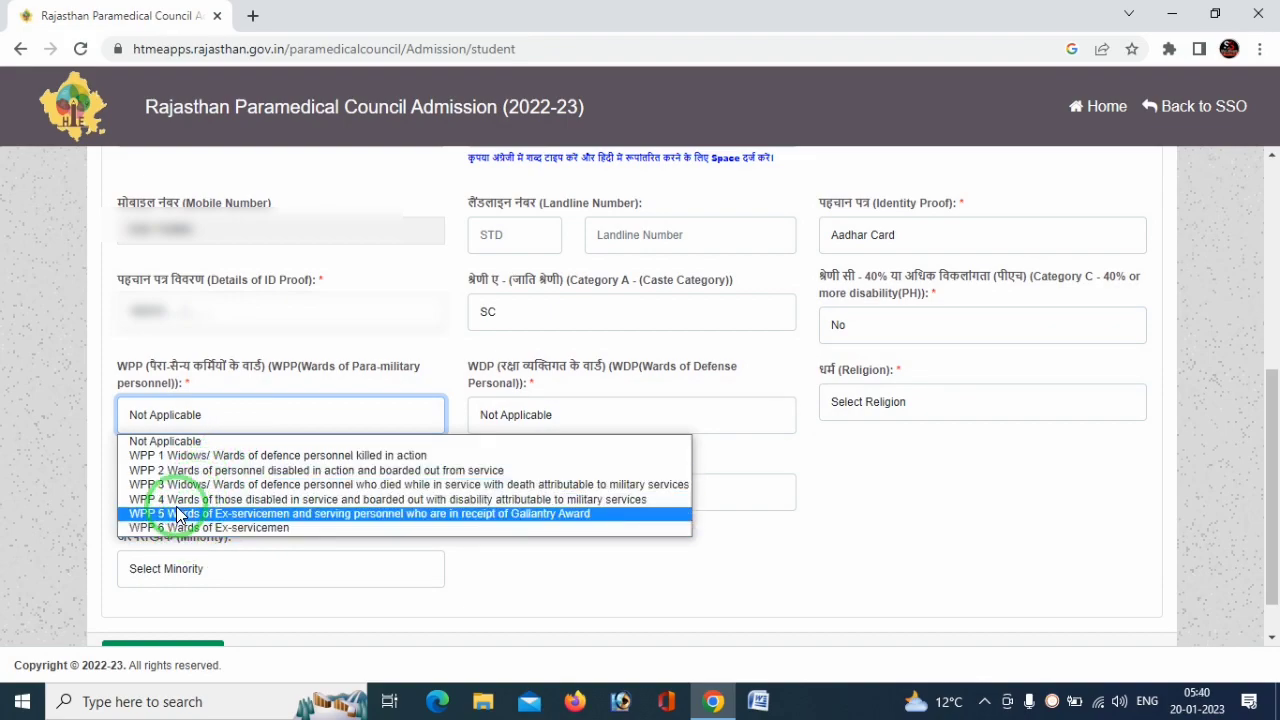
pyautogui.click(190, 441)
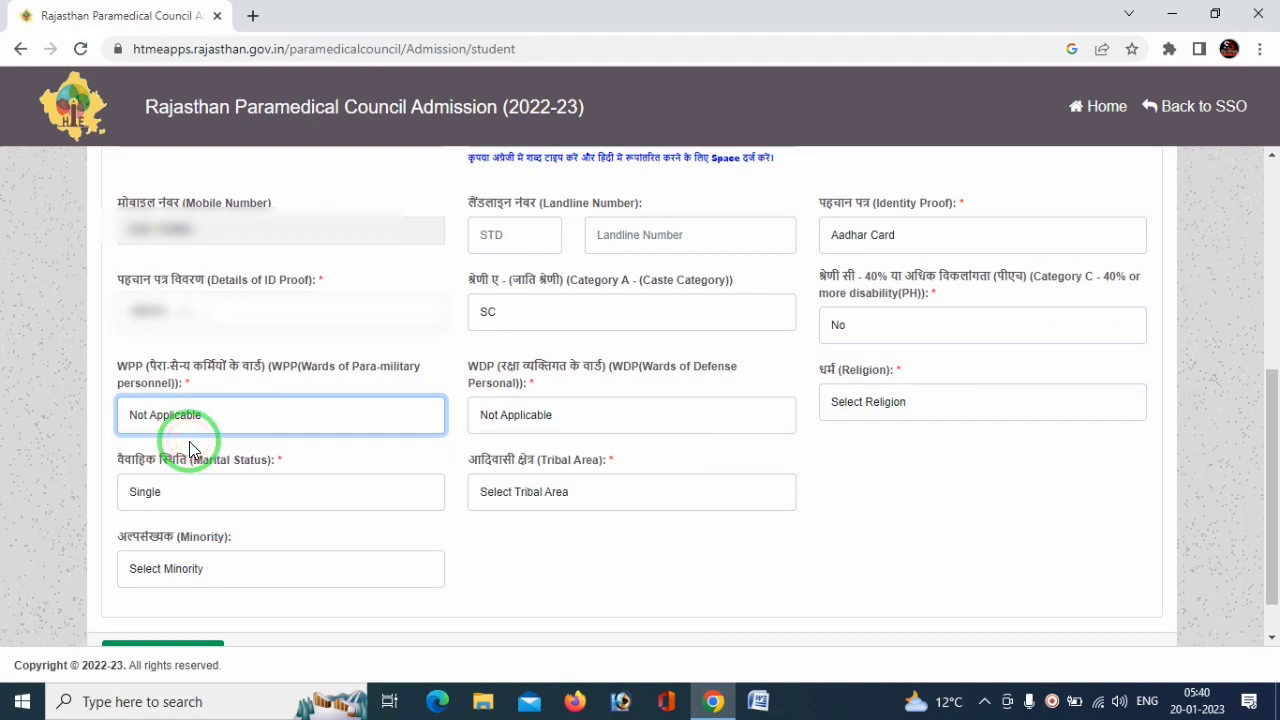
pyautogui.click(538, 418)
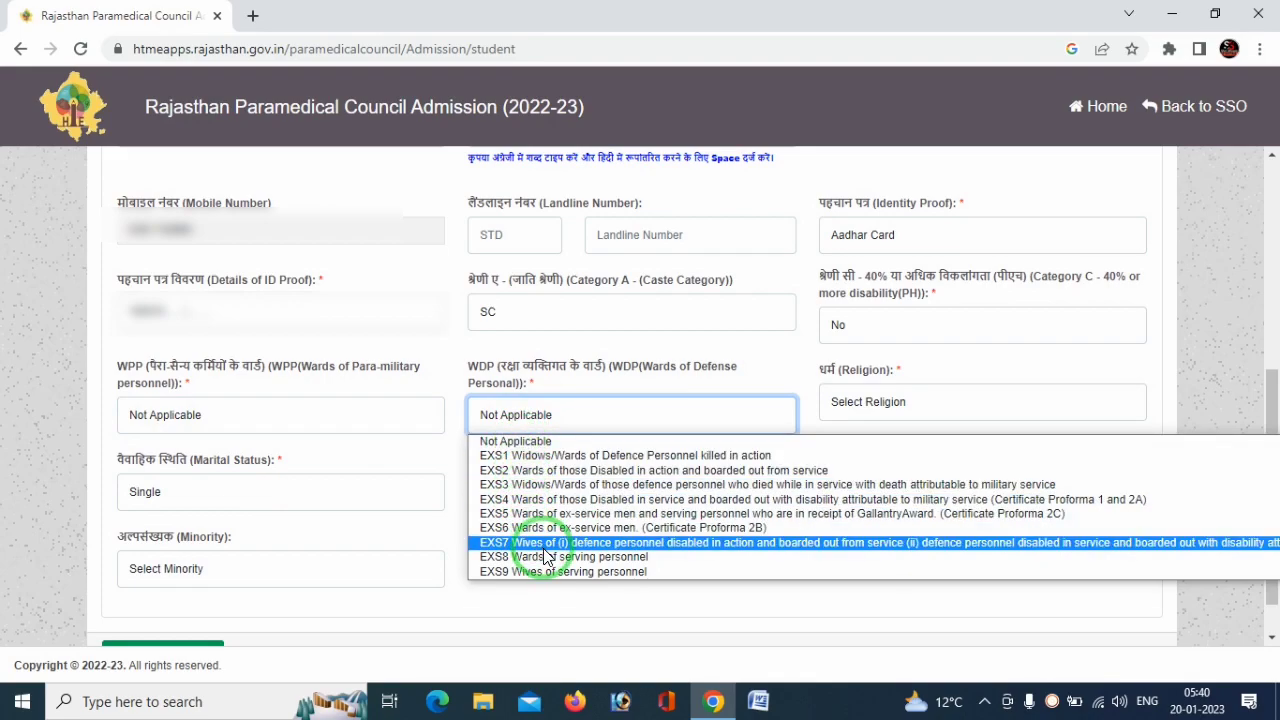
pyautogui.click(533, 441)
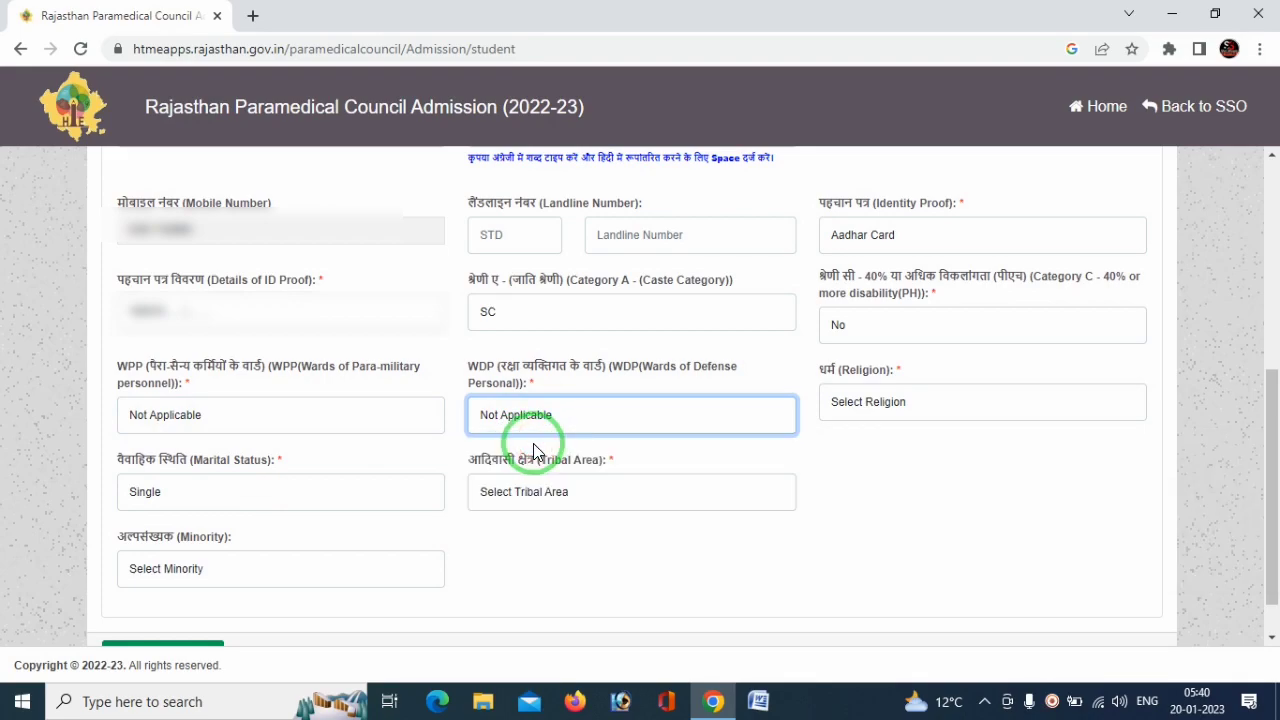
# Step: Choose Hindu as the religion
pyautogui.click(884, 406)
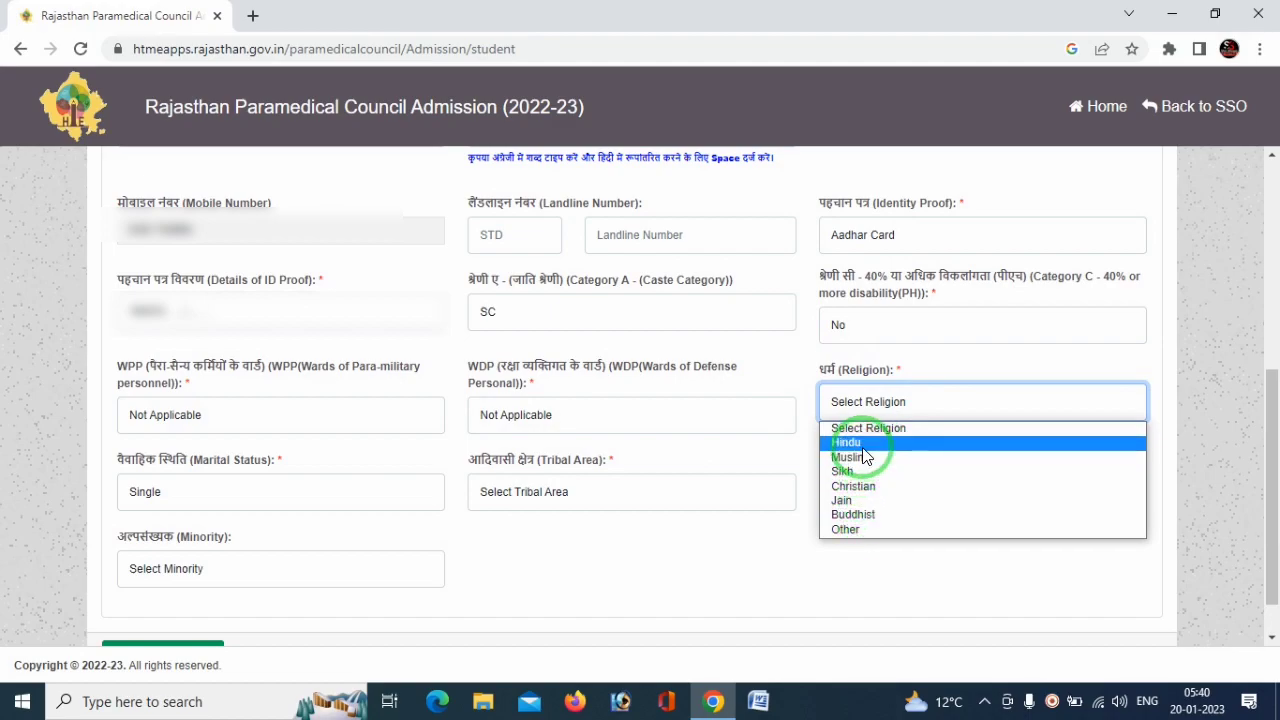
pyautogui.click(860, 443)
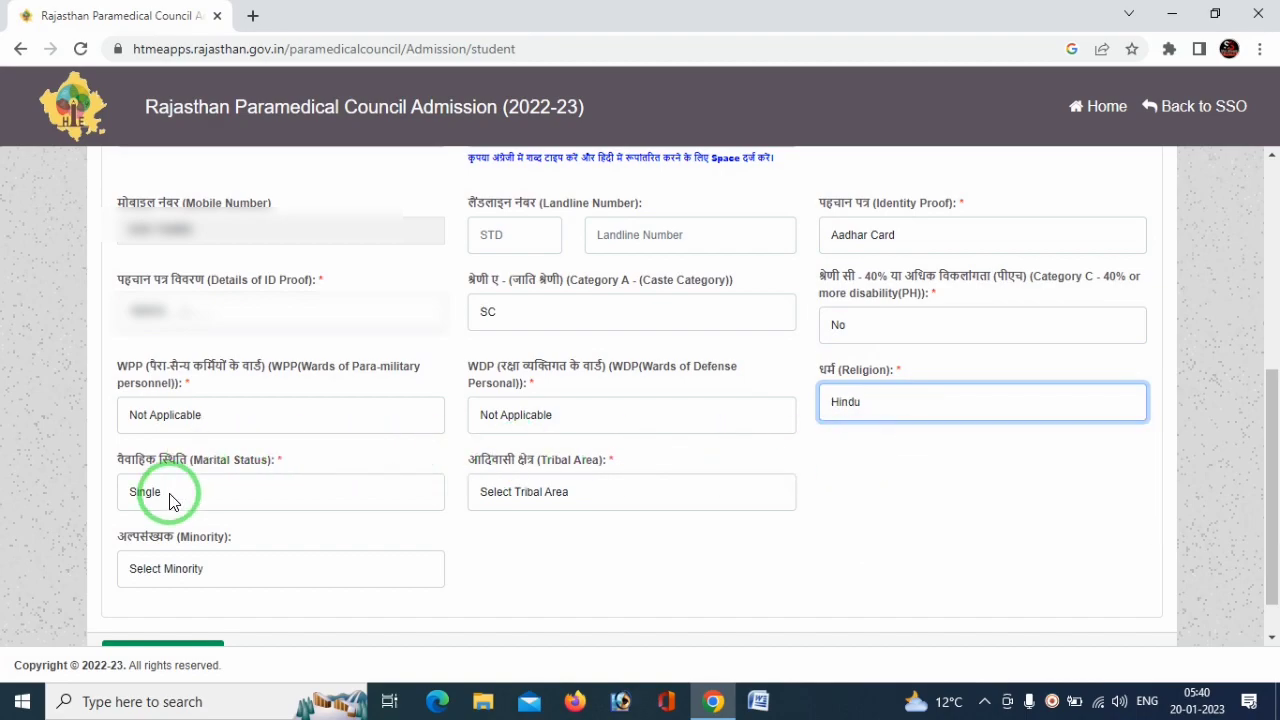
pyautogui.moveTo(1260, 523); pyautogui.dragTo(1268, 606)
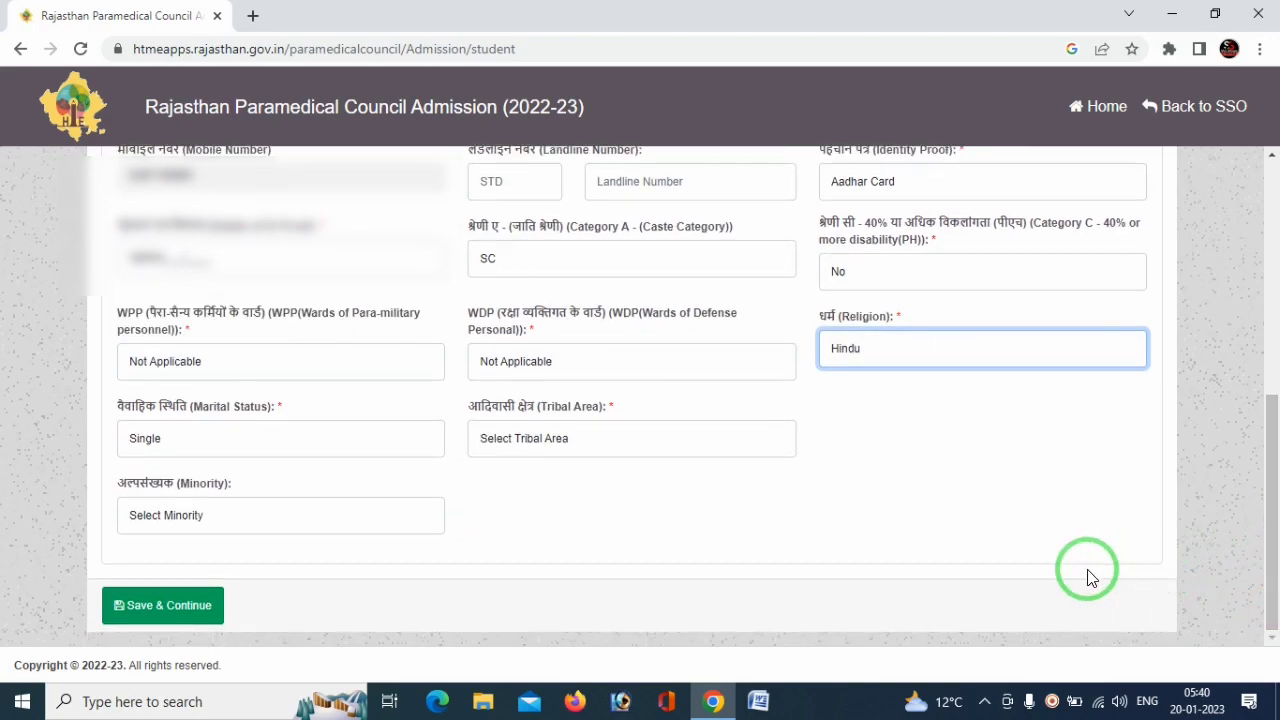
# Step: Keep marital status as Single and answer No for Tribal Area
pyautogui.click(231, 446)
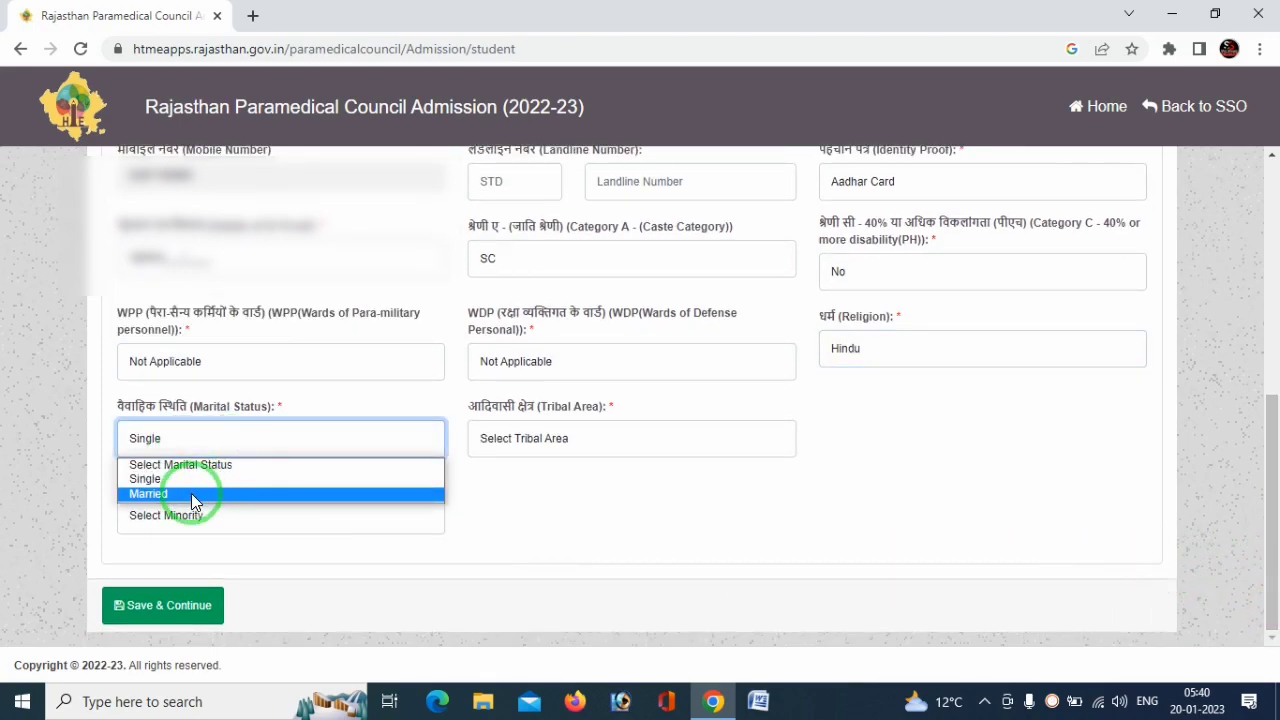
pyautogui.click(191, 493)
pyautogui.click(208, 446)
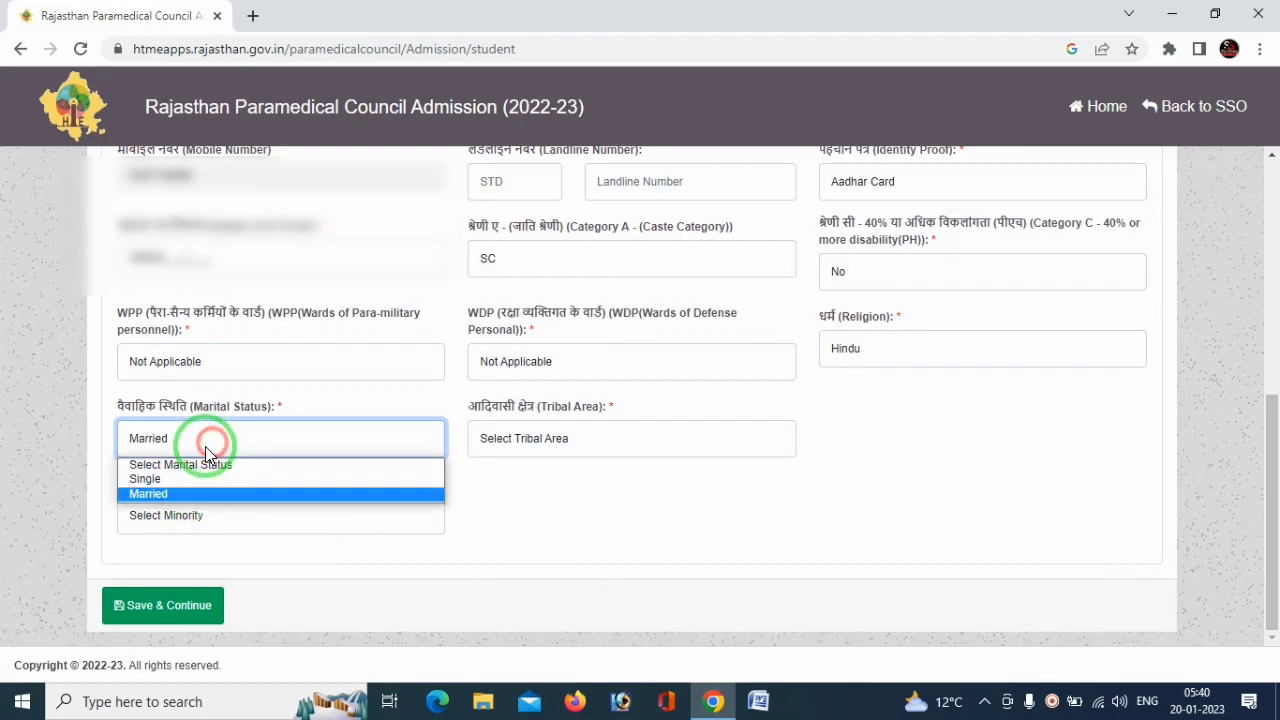
pyautogui.click(183, 479)
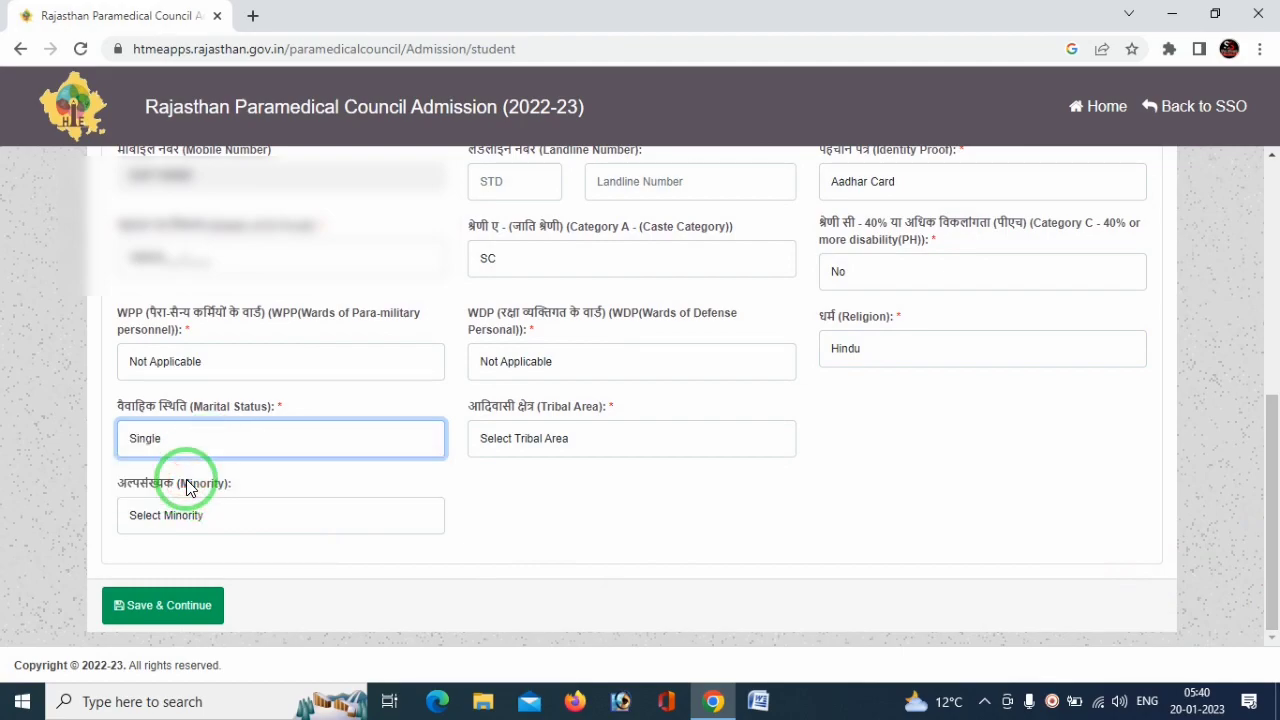
pyautogui.click(578, 441)
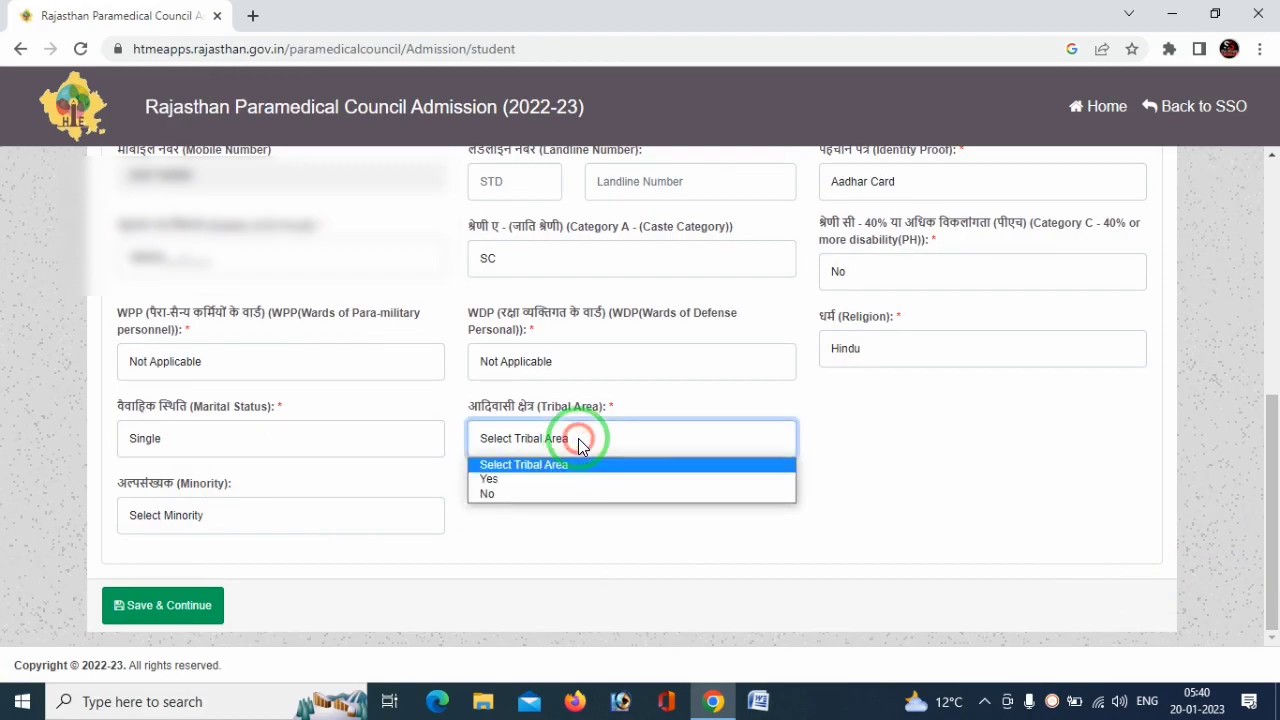
pyautogui.click(501, 493)
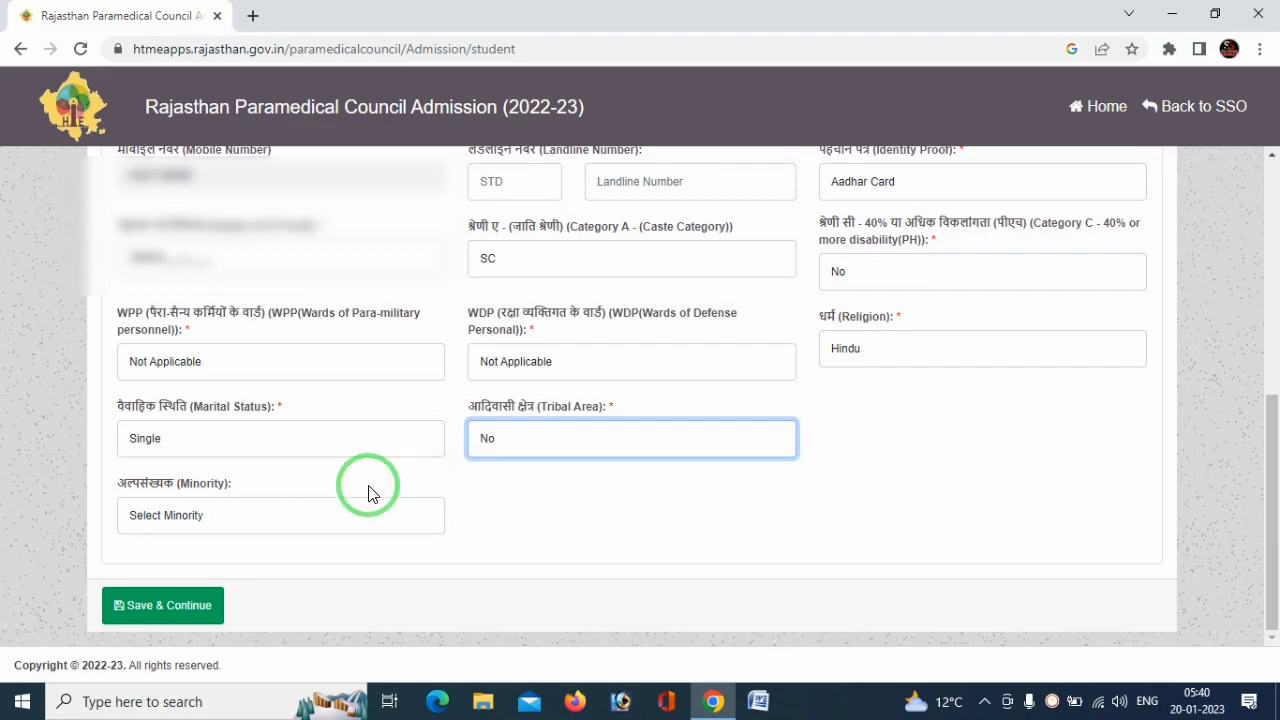
# Step: Set Minority to No, then Save & Continue to the Qualification Detail step
pyautogui.click(179, 519)
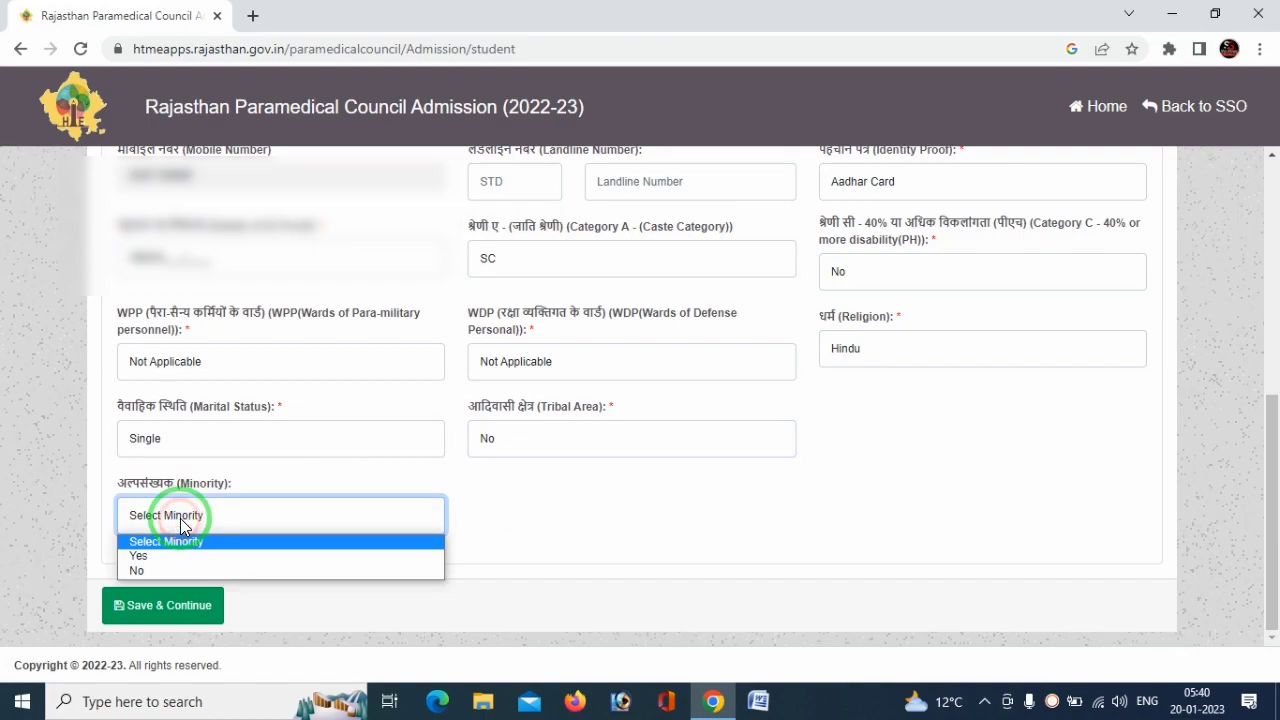
pyautogui.click(158, 566)
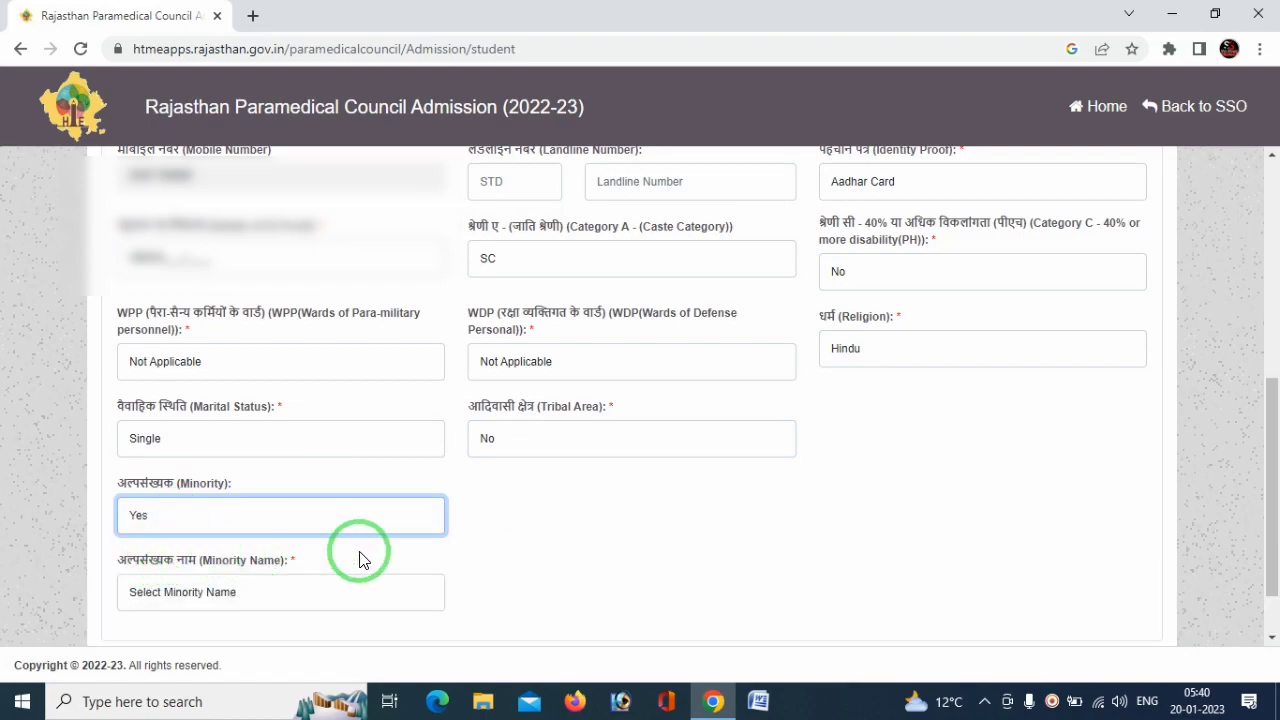
pyautogui.scroll(-1, 415, 553)
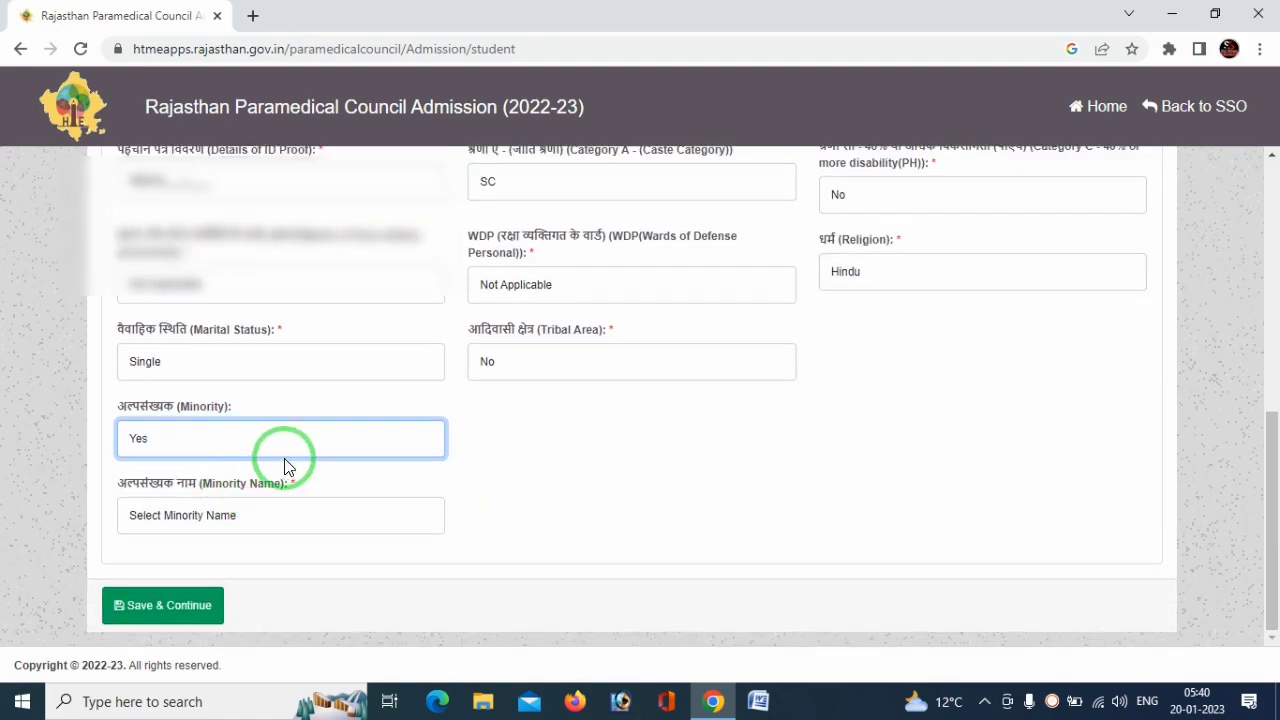
pyautogui.click(247, 519)
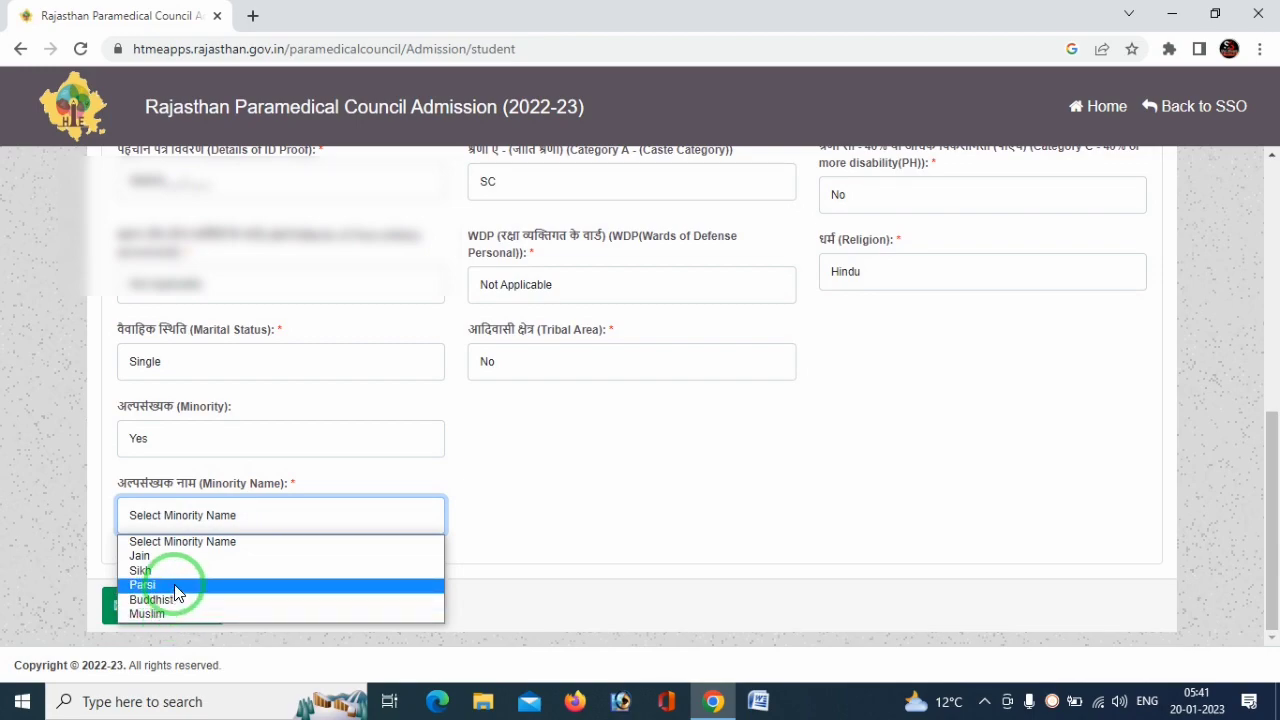
pyautogui.click(540, 497)
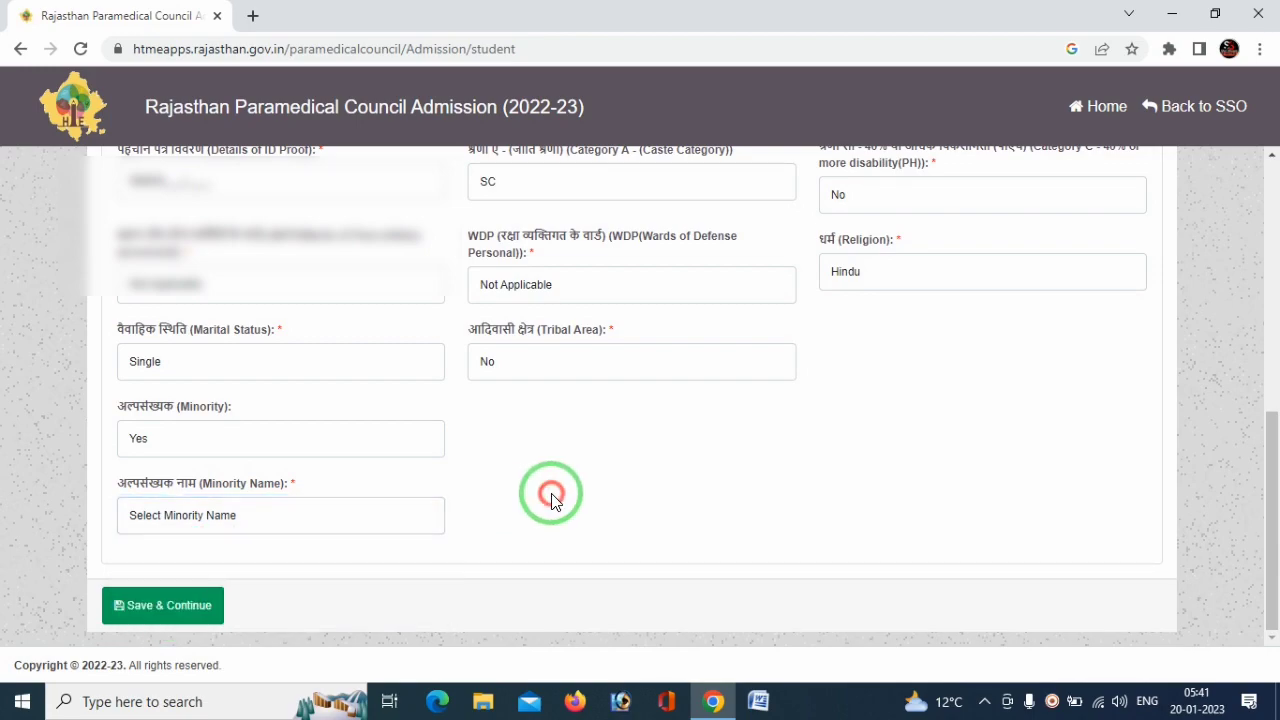
pyautogui.click(168, 443)
pyautogui.click(143, 490)
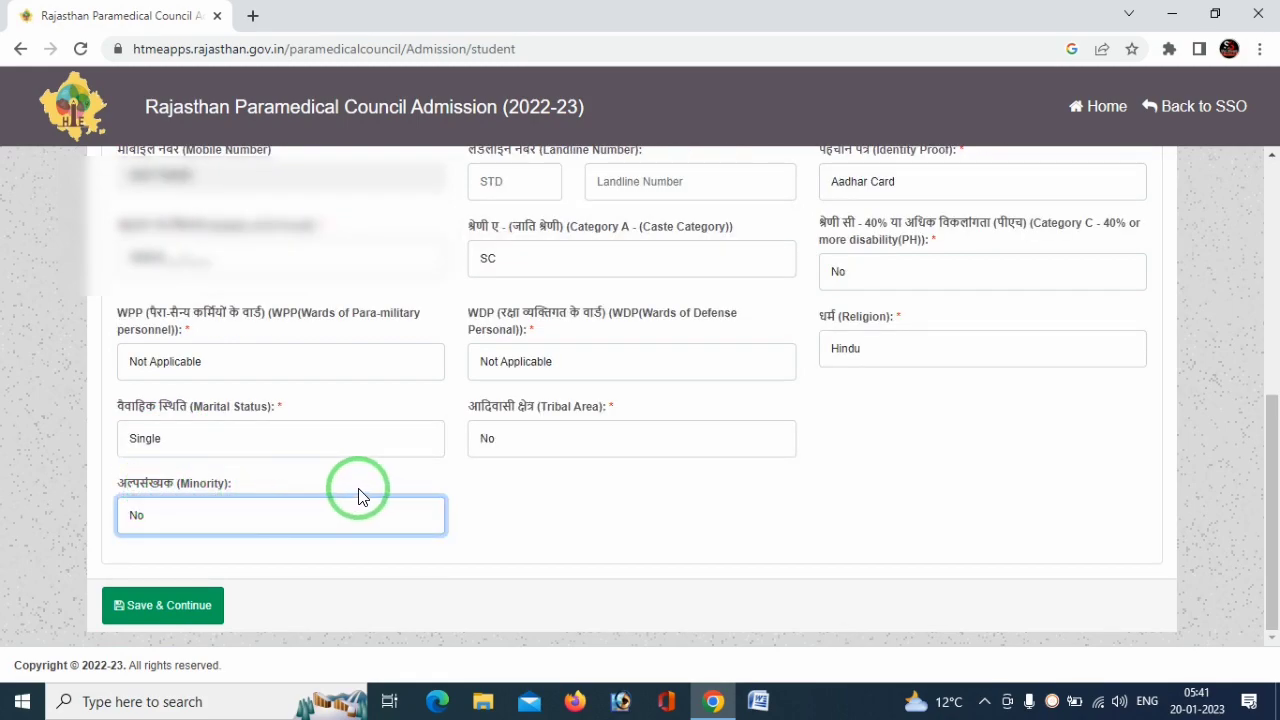
pyautogui.click(199, 606)
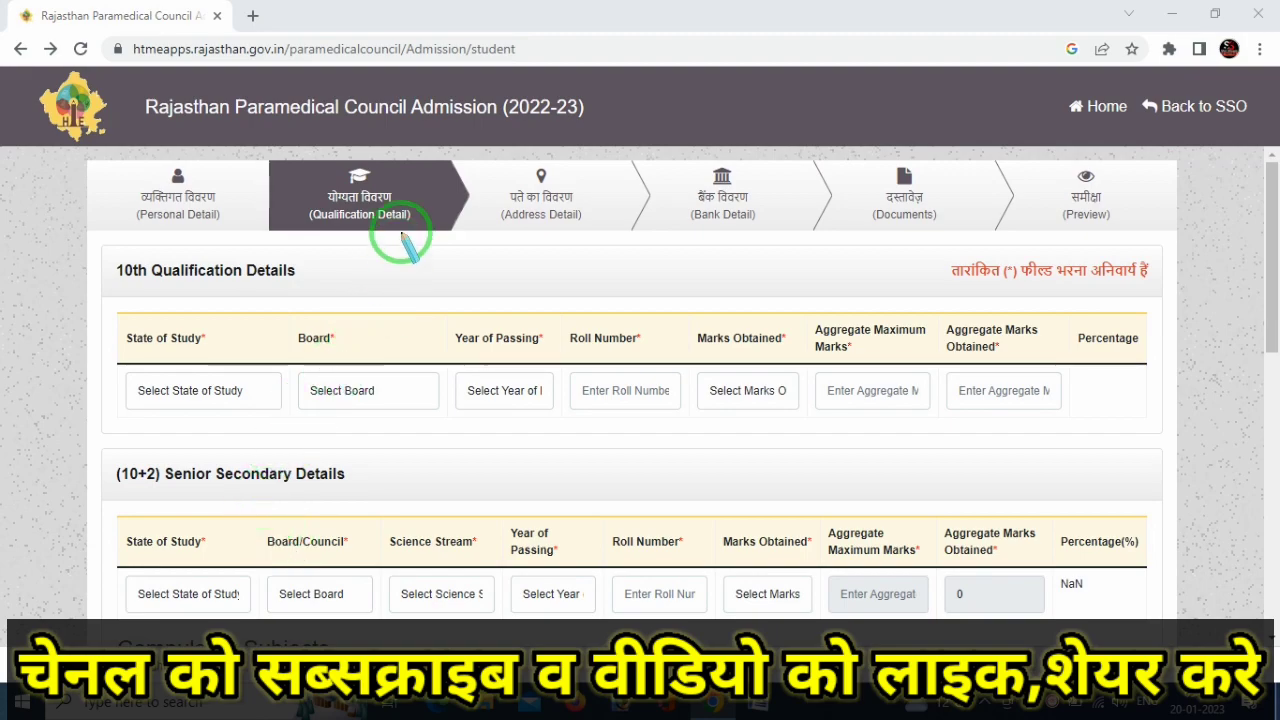
pyautogui.moveTo(302, 235)
pyautogui.mouseDown()
pyautogui.moveTo(420, 234)
pyautogui.moveTo(415, 180)
pyautogui.moveTo(300, 212)
pyautogui.moveTo(372, 240)
pyautogui.mouseUp()
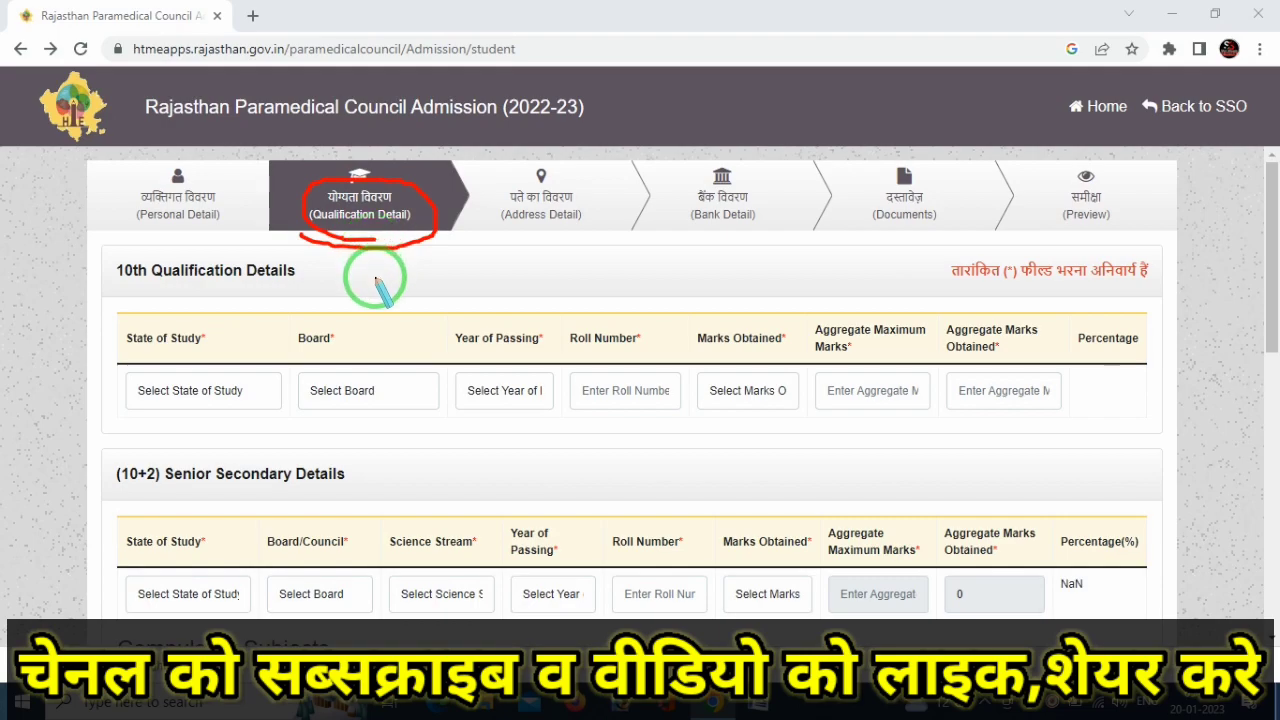
pyautogui.moveTo(104, 285)
pyautogui.mouseDown()
pyautogui.moveTo(233, 298)
pyautogui.moveTo(320, 272)
pyautogui.moveTo(170, 238)
pyautogui.moveTo(82, 260)
pyautogui.moveTo(147, 300)
pyautogui.mouseUp()
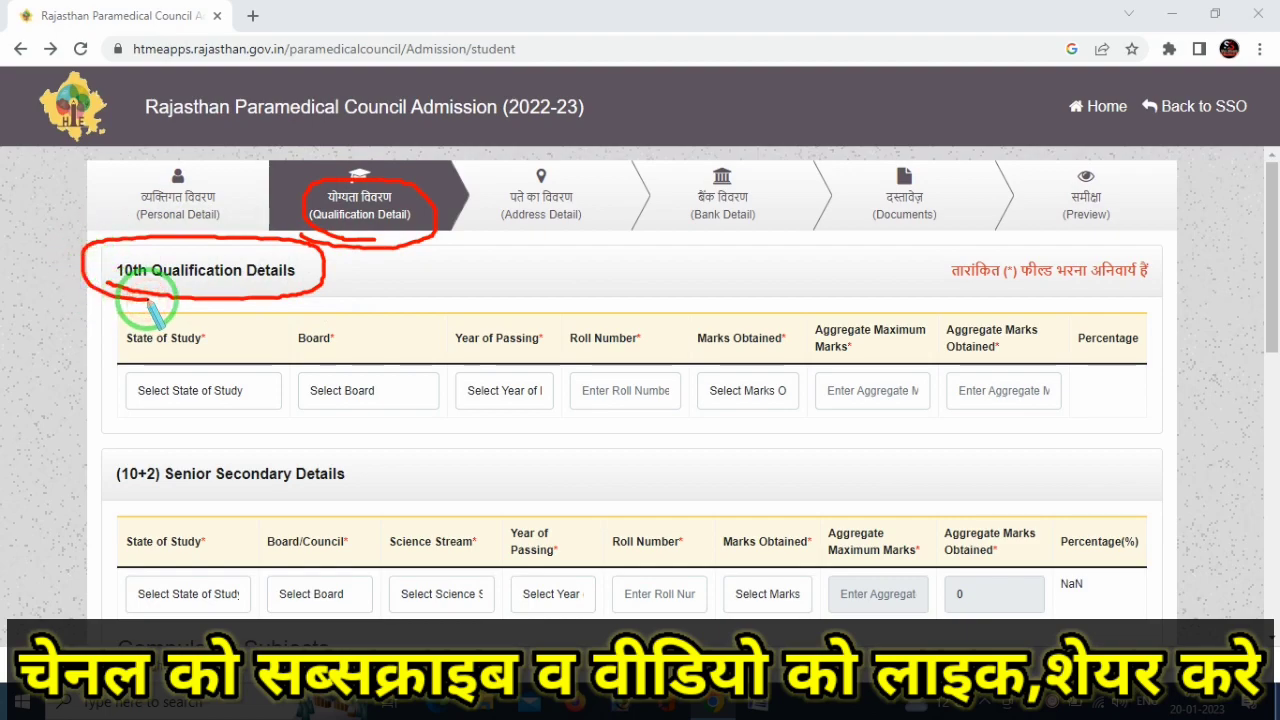
pyautogui.moveTo(988, 292); pyautogui.dragTo(1143, 289)
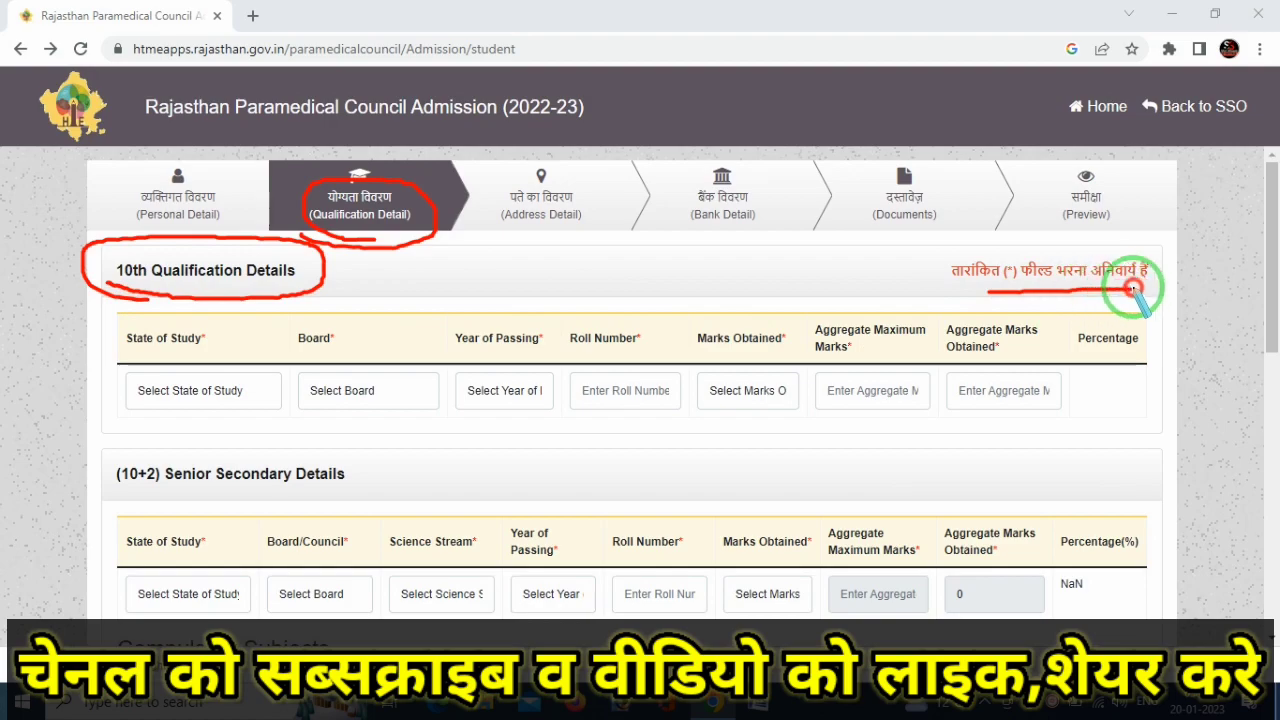
pyautogui.rightClick(661, 291)
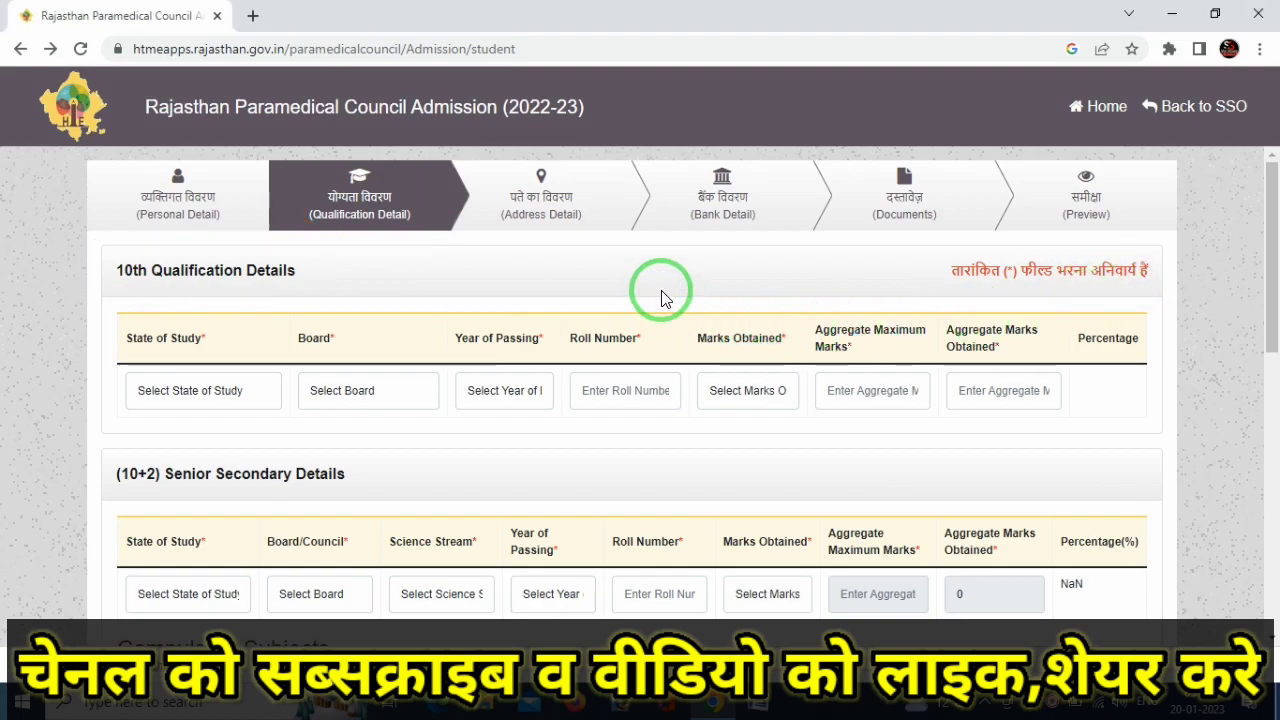
# Step: Set the 10th State of Study to Rajasthan and Board to RBSE
pyautogui.click(255, 392)
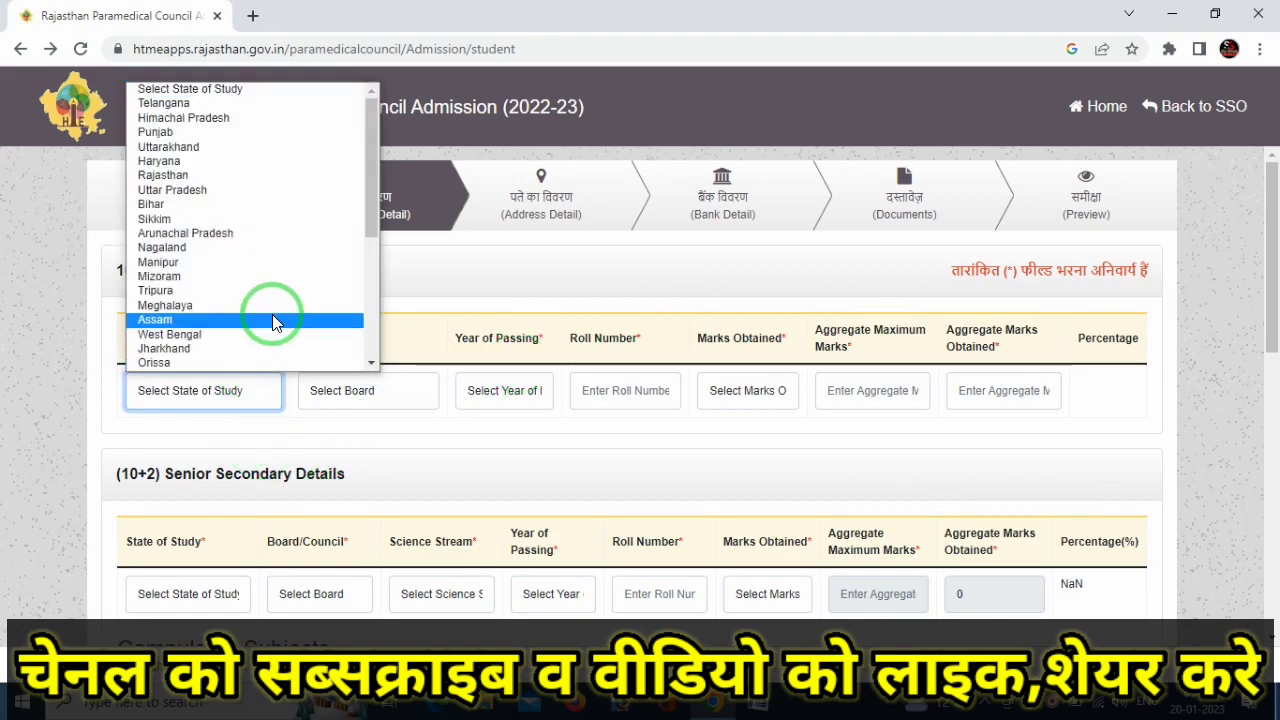
pyautogui.press('r')
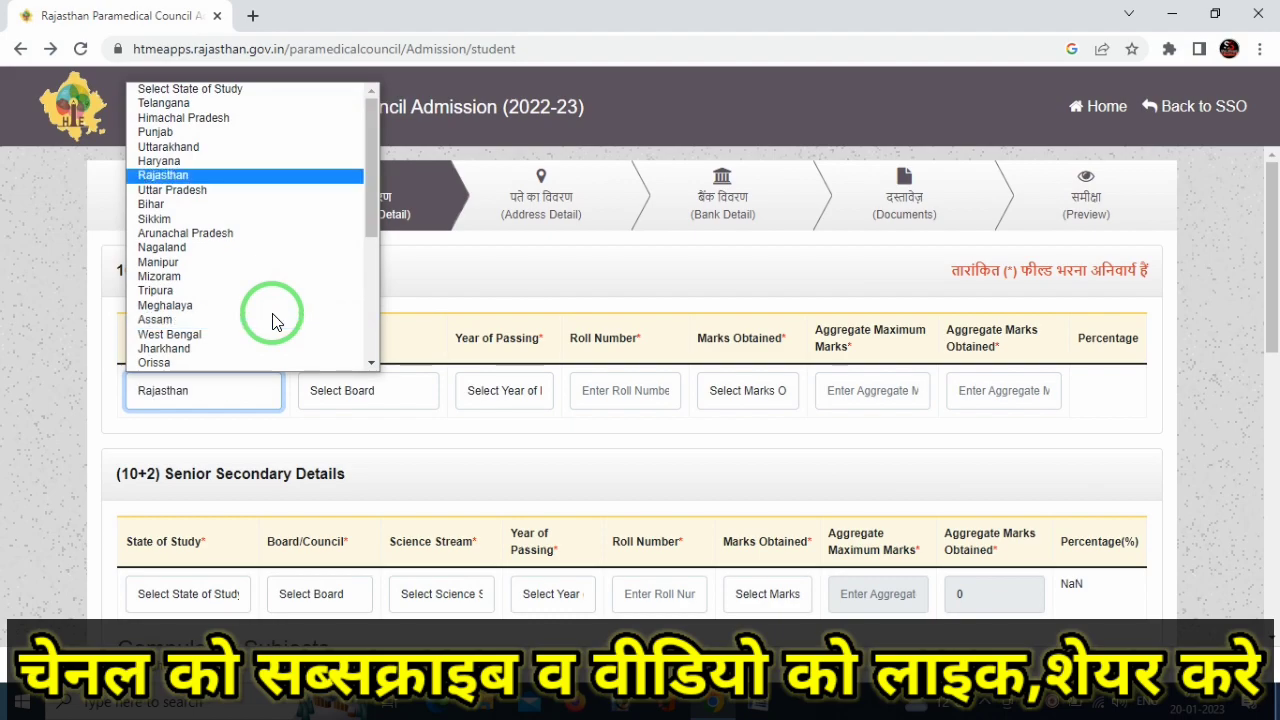
pyautogui.press('Return')
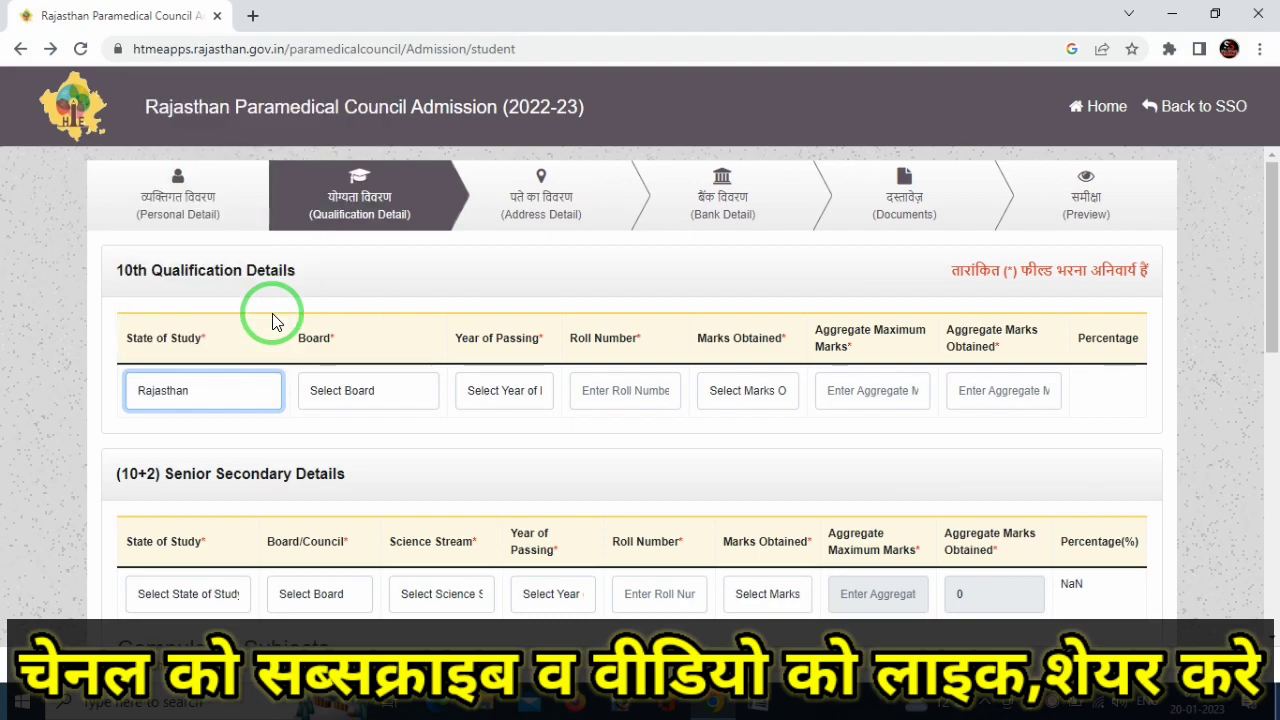
pyautogui.click(352, 390)
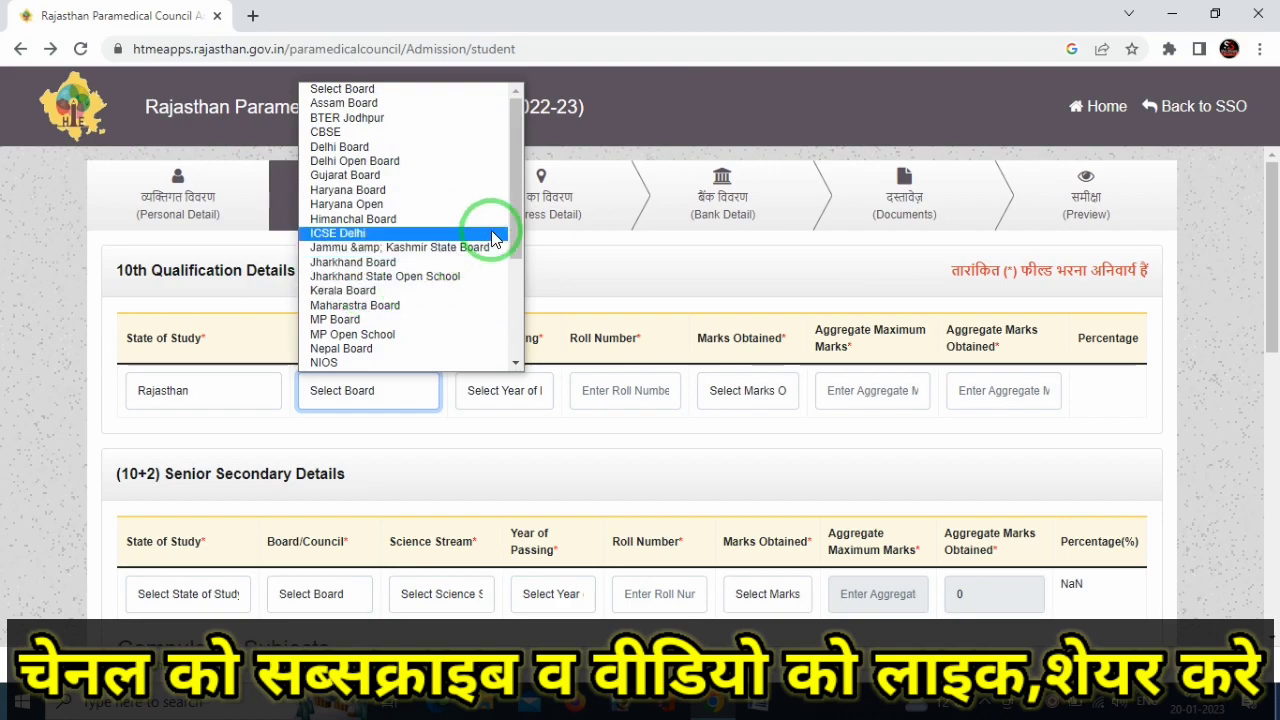
pyautogui.moveTo(513, 224); pyautogui.dragTo(503, 257)
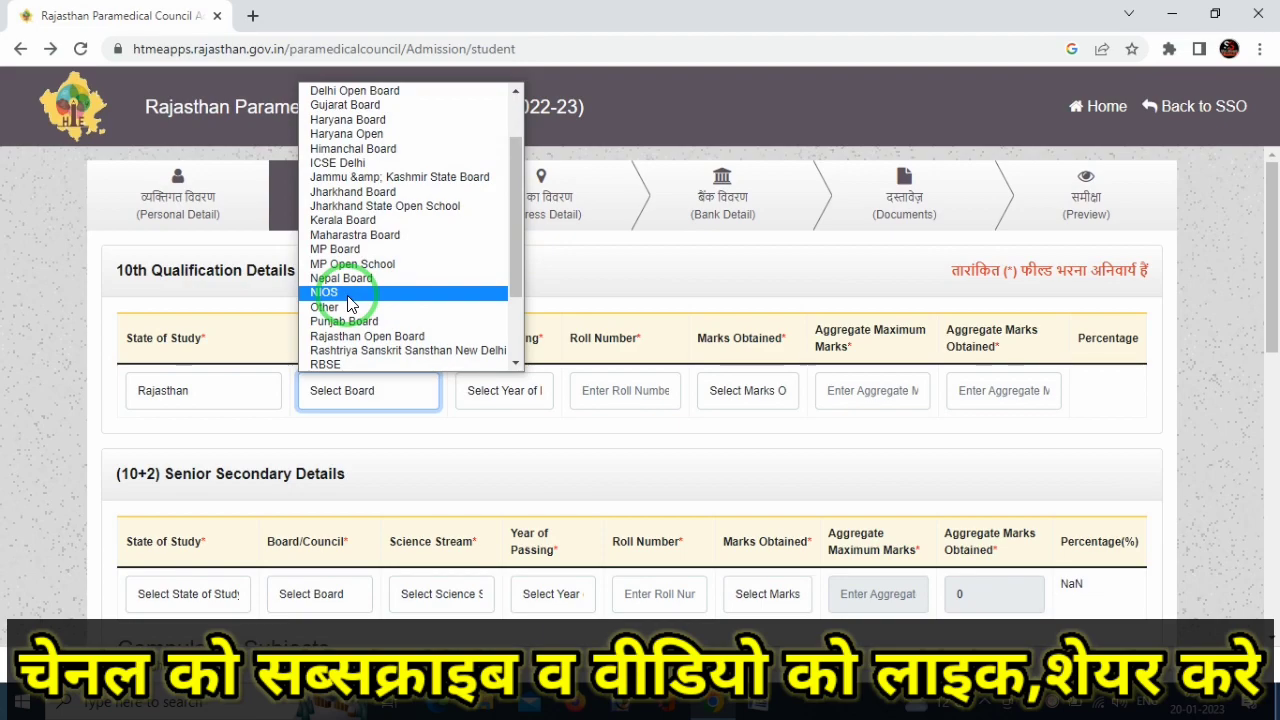
pyautogui.moveTo(513, 260); pyautogui.dragTo(503, 290)
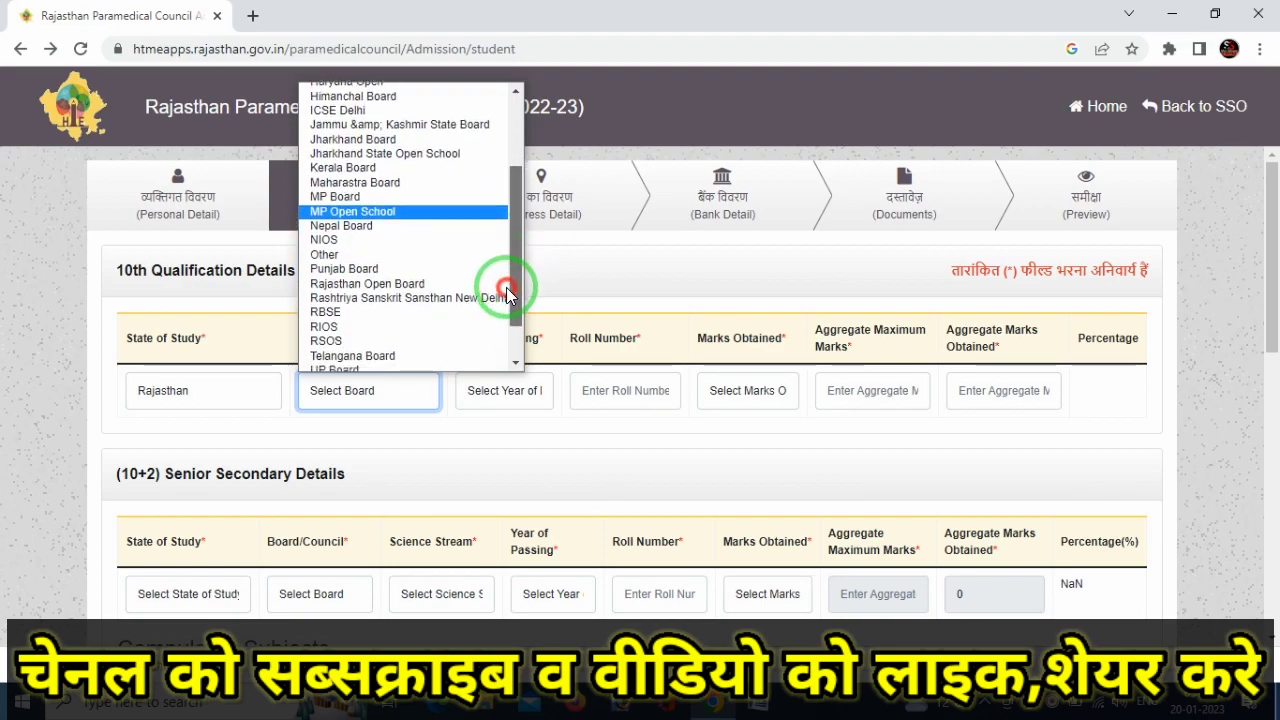
pyautogui.click(337, 321)
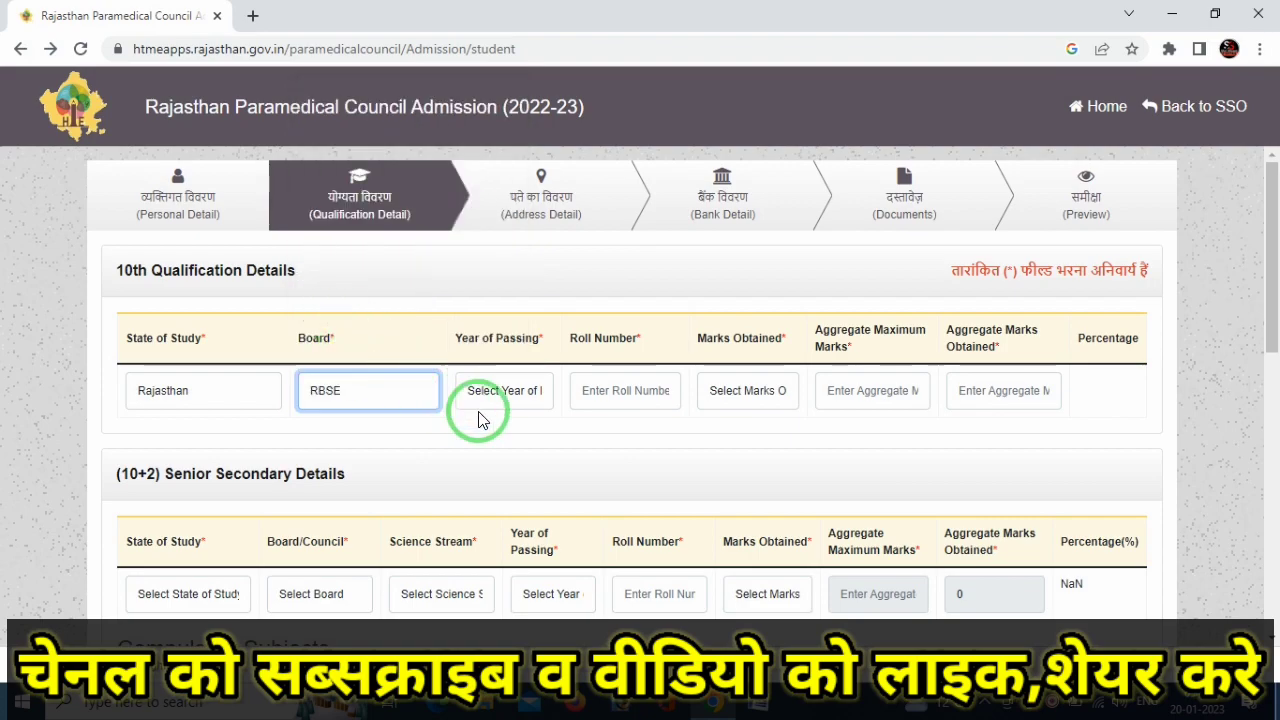
# Step: Choose 2014 as the 10th Year of Passing
pyautogui.click(508, 391)
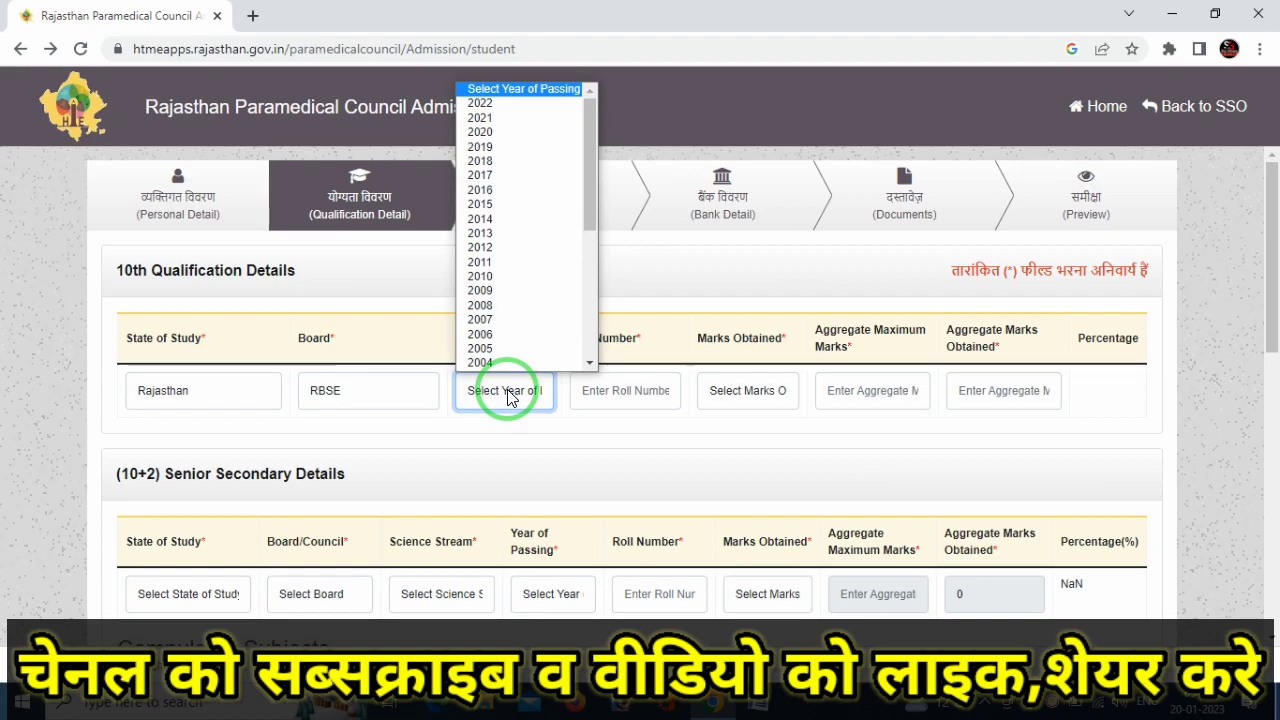
pyautogui.write('2014')
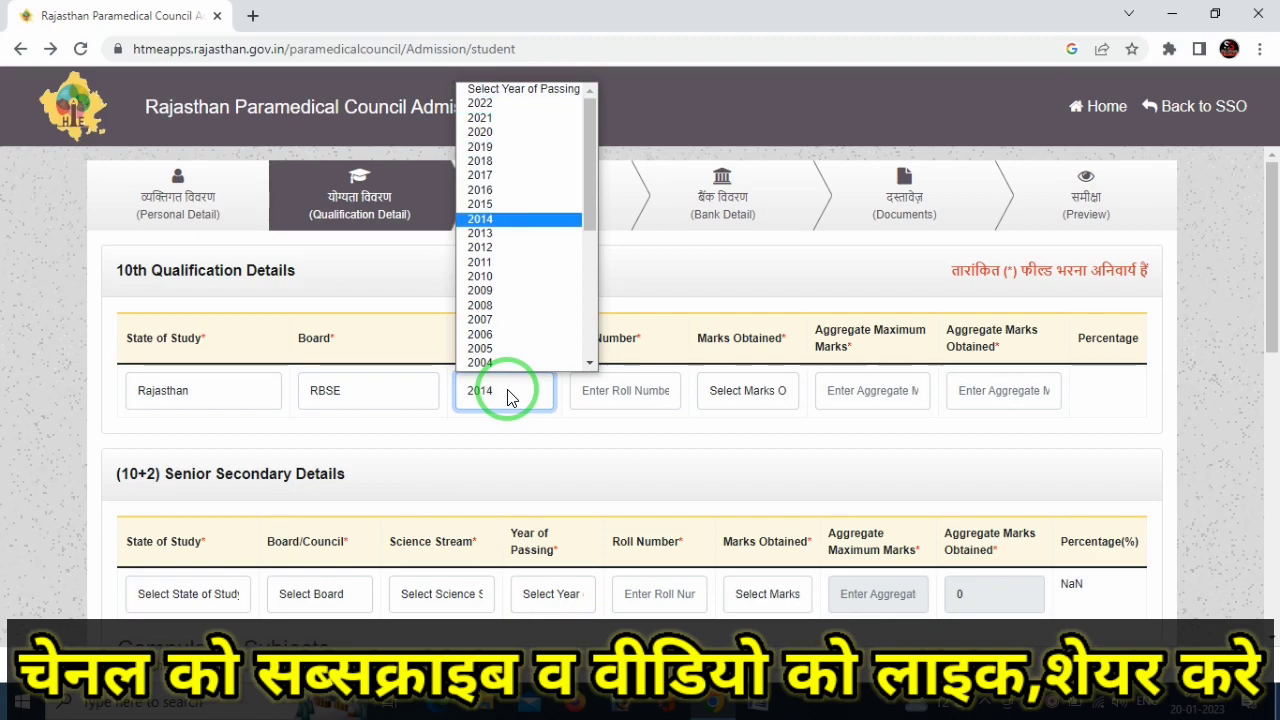
pyautogui.press('Return')
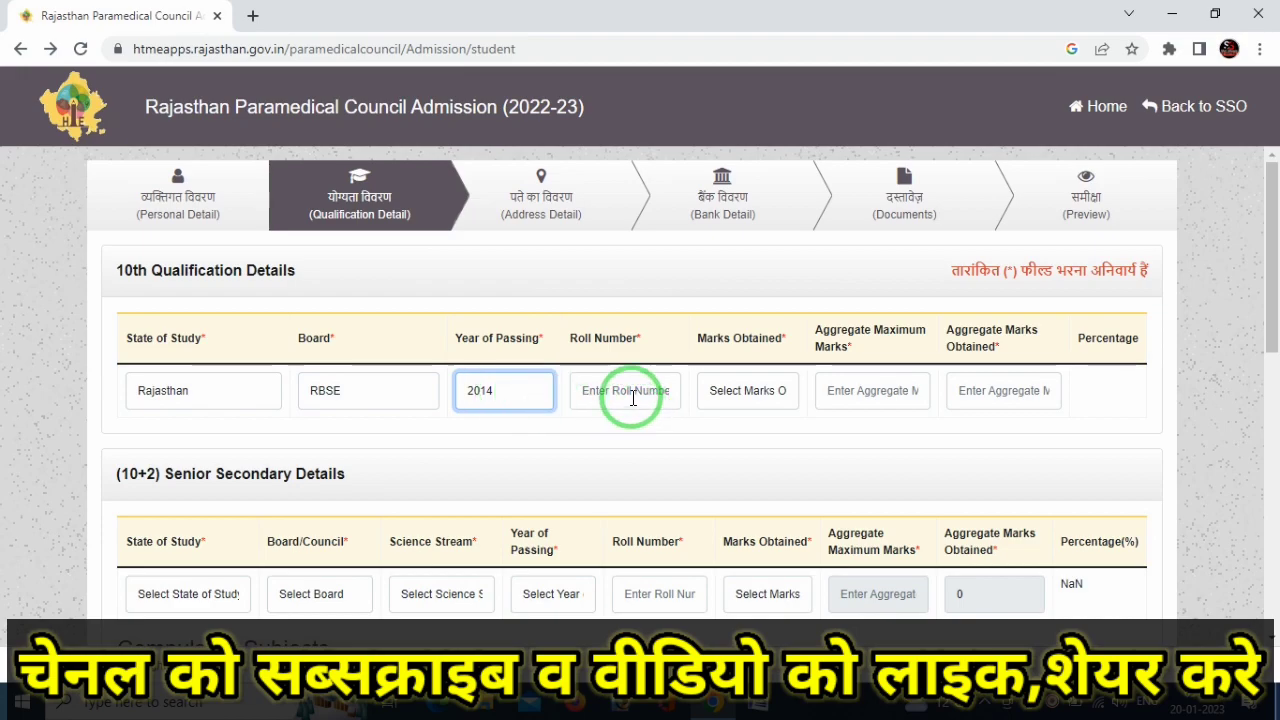
# Step: Circle the Roll Number field with the annotation pen, then clear it
pyautogui.hotkey('ctrl', '2')
pyautogui.moveTo(584, 402)
pyautogui.mouseDown()
pyautogui.moveTo(697, 394)
pyautogui.moveTo(636, 371)
pyautogui.moveTo(585, 401)
pyautogui.mouseUp()
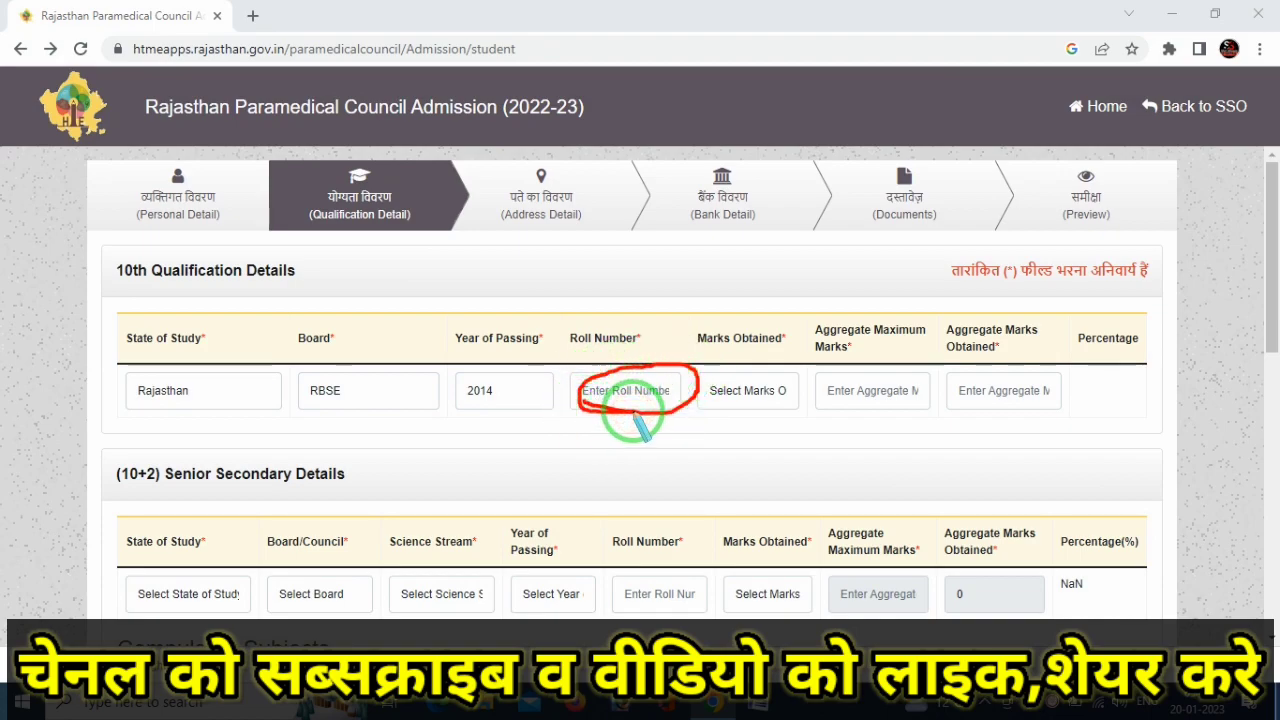
pyautogui.rightClick(669, 442)
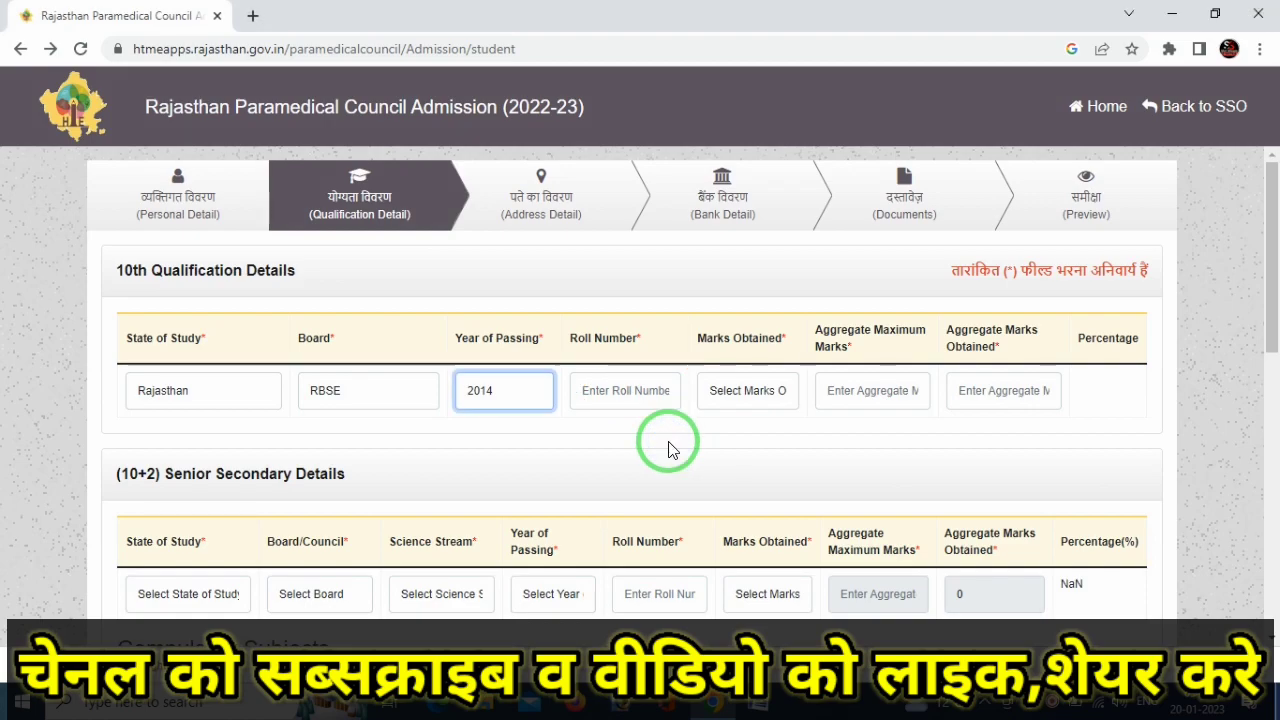
pyautogui.click(742, 395)
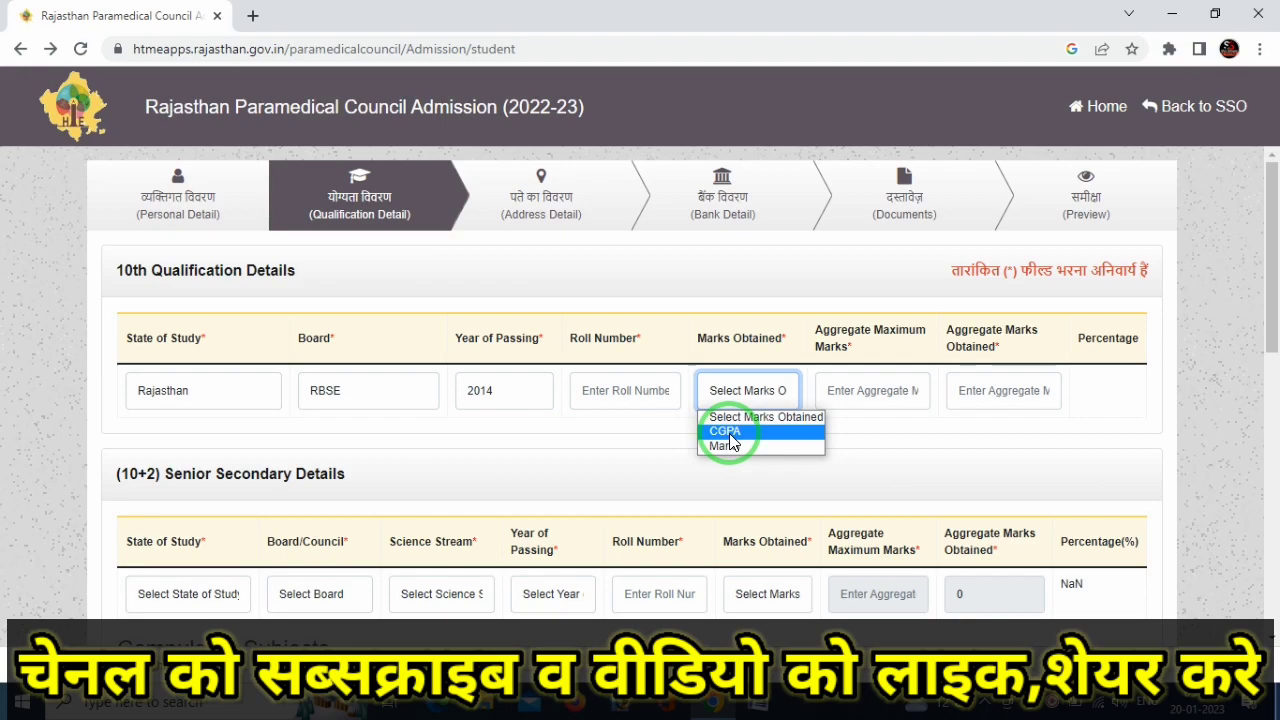
# Step: Set the 10th Marks Obtained type to Marks instead of CGPA
pyautogui.click(727, 432)
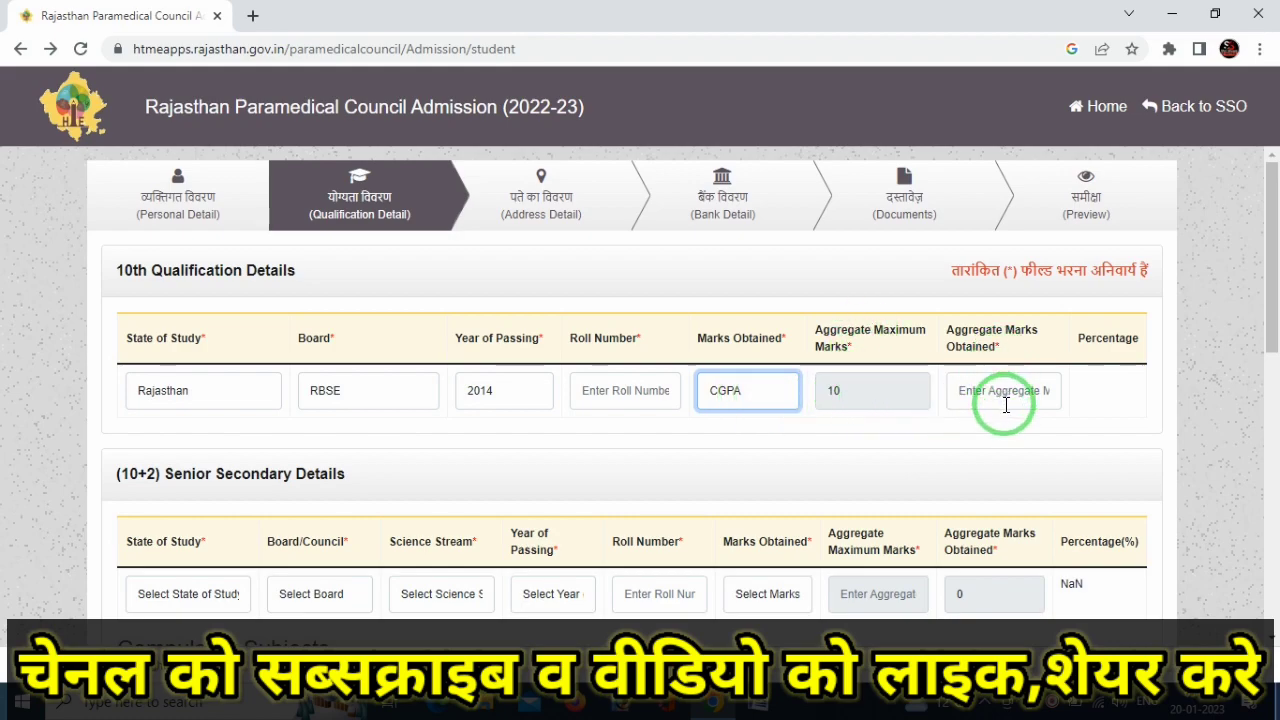
pyautogui.click(772, 401)
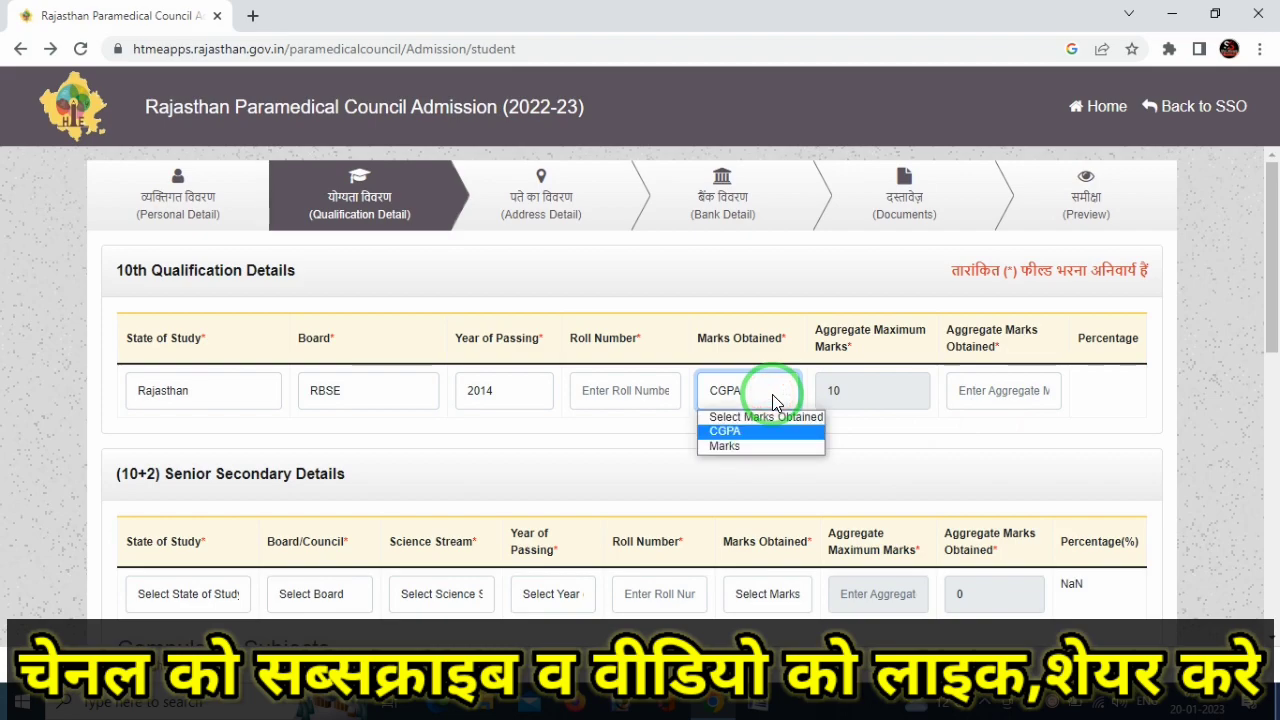
pyautogui.click(739, 446)
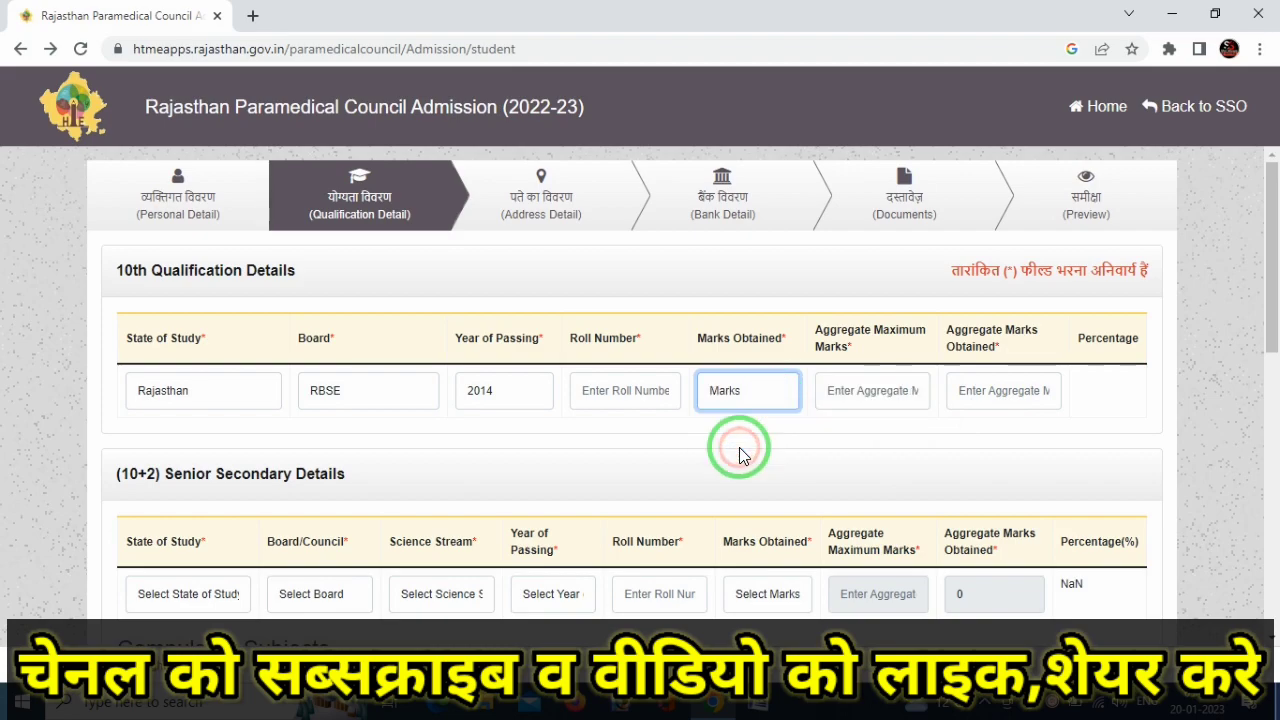
# Step: Enter 600 aggregate maximum marks and 381 obtained, giving 63.5000 percent
pyautogui.click(872, 397)
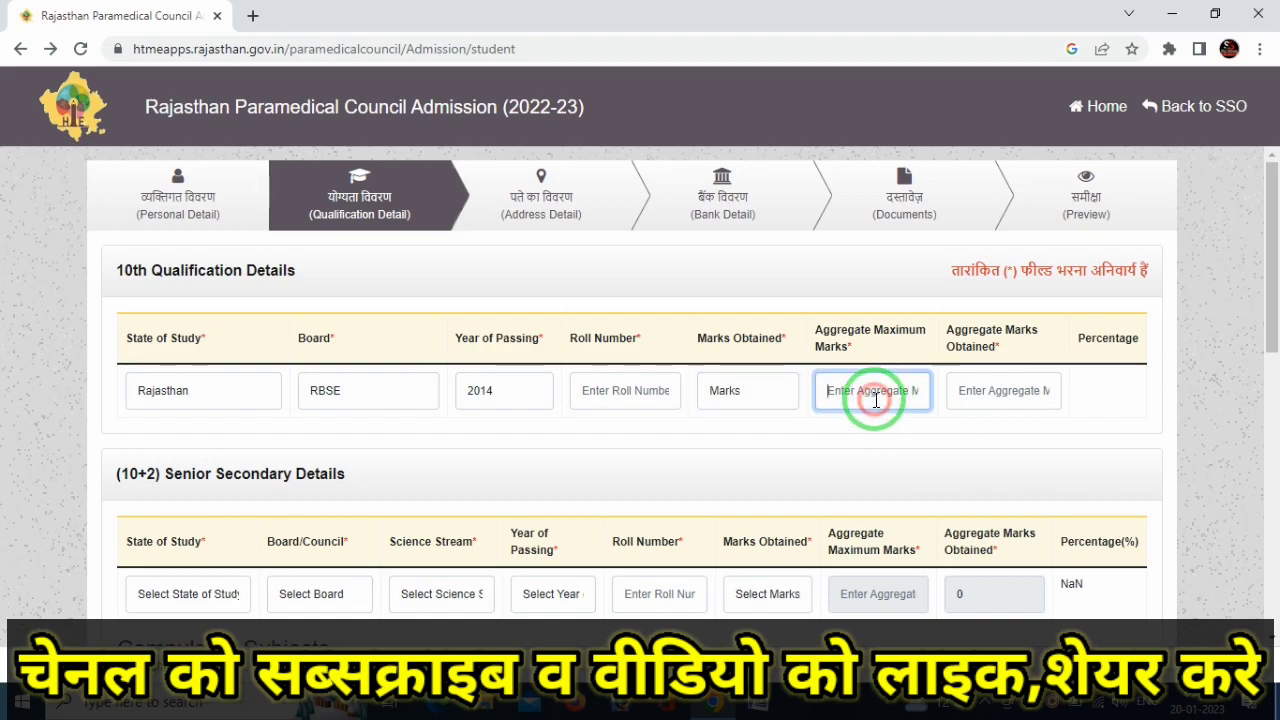
pyautogui.write('600')
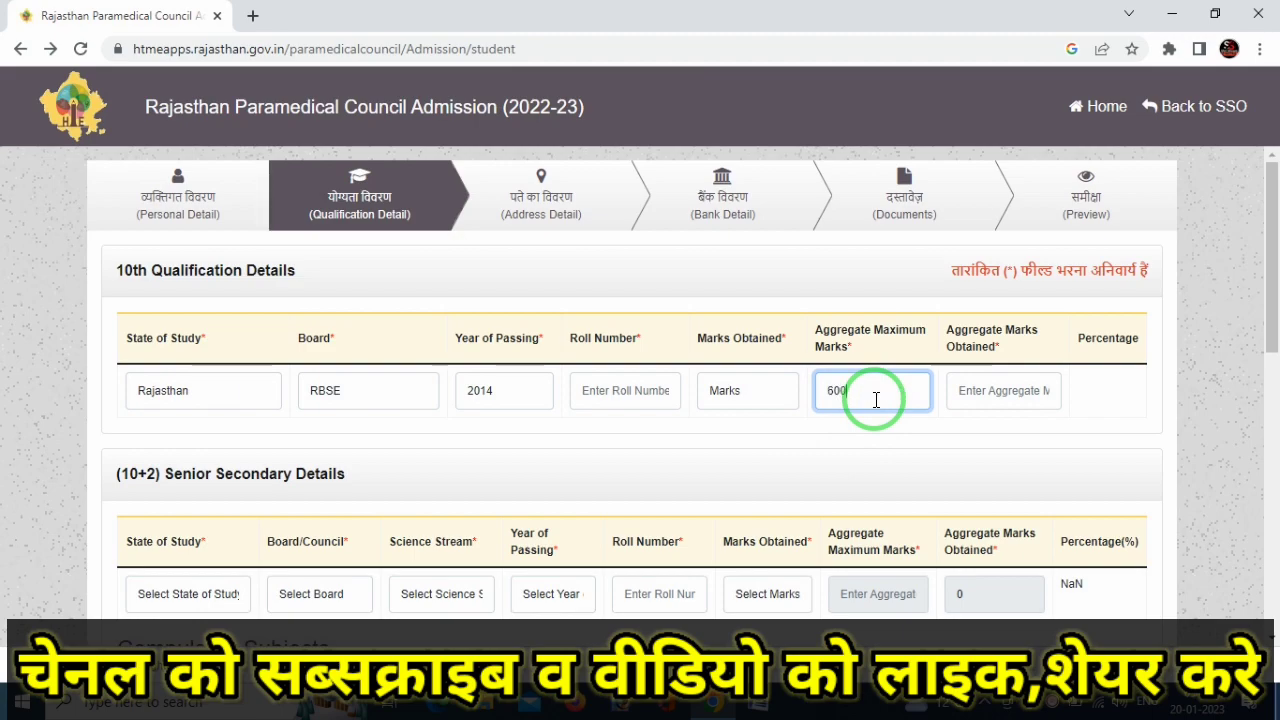
pyautogui.press('Tab')
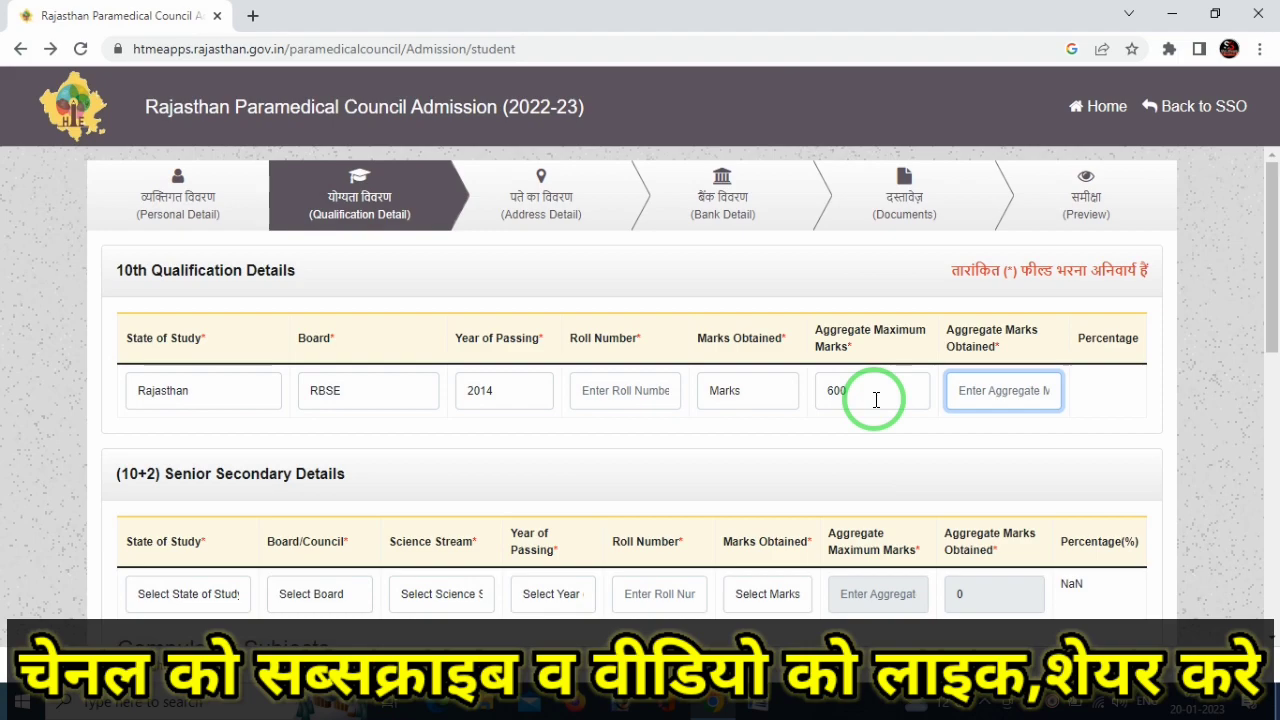
pyautogui.write('381')
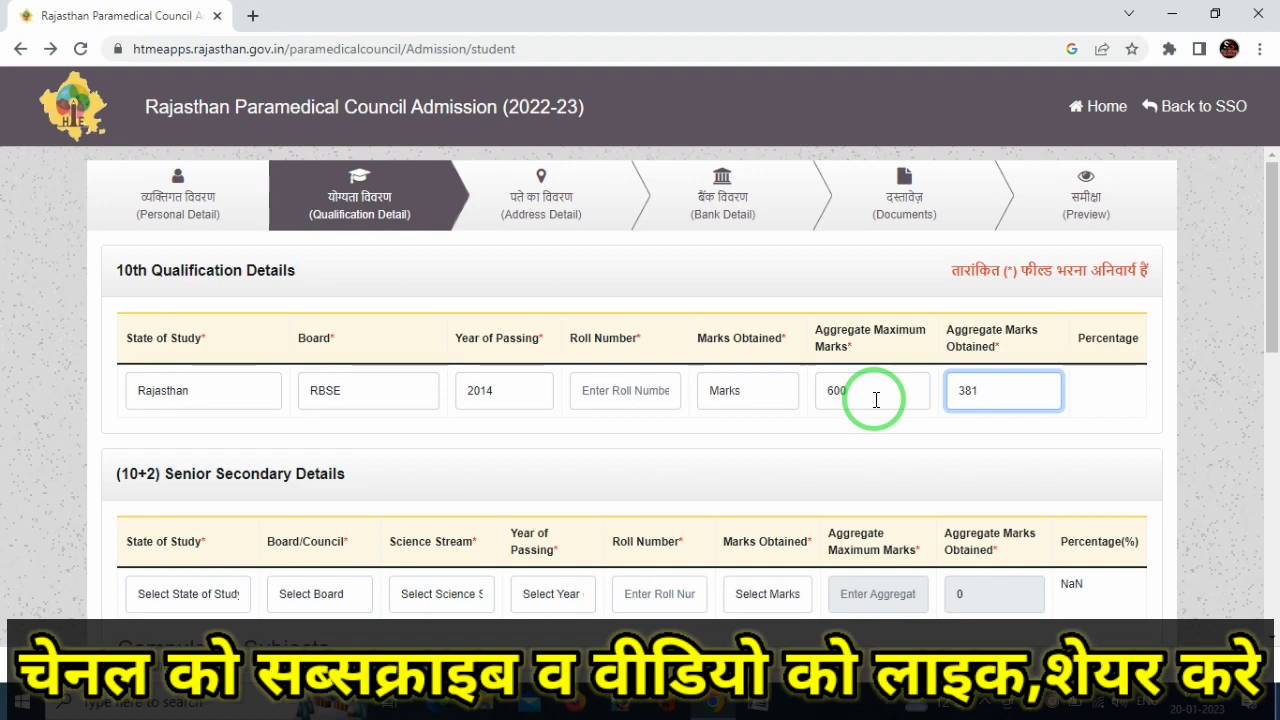
pyautogui.press('Tab')
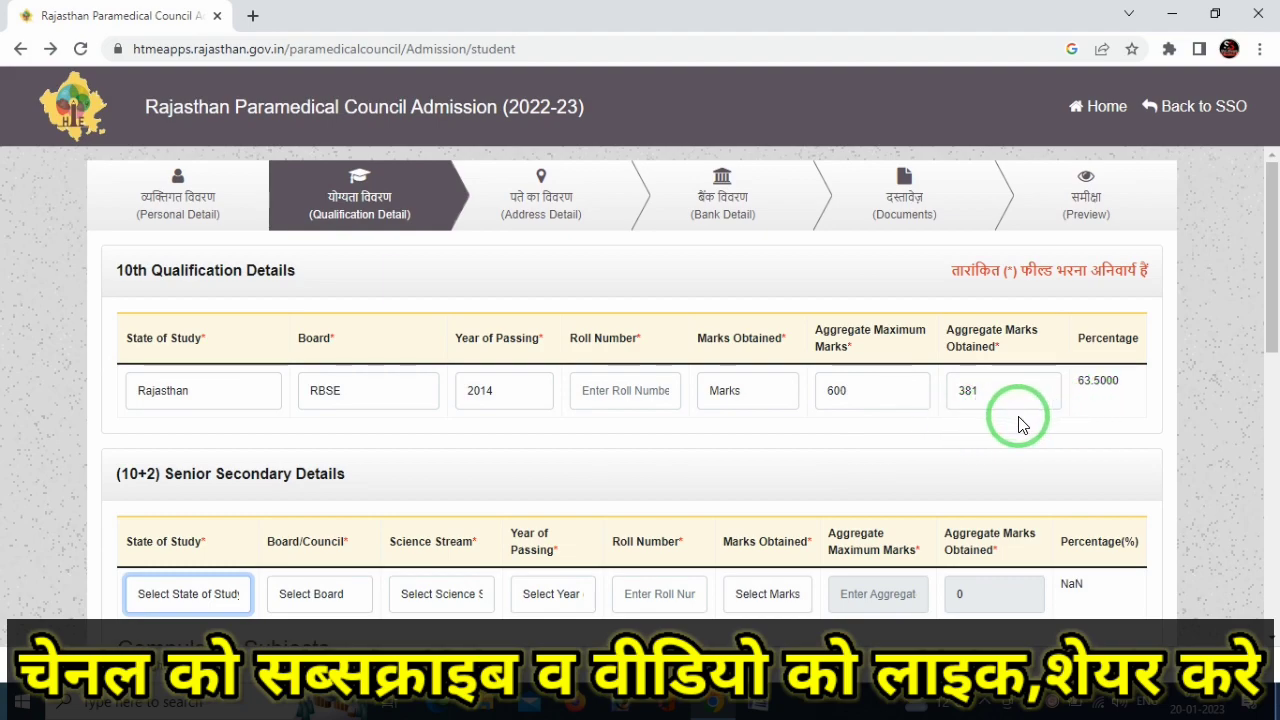
# Step: Set the 10+2 State of Study to Rajasthan and Board to RBSE
pyautogui.scroll(-2, 986, 420)
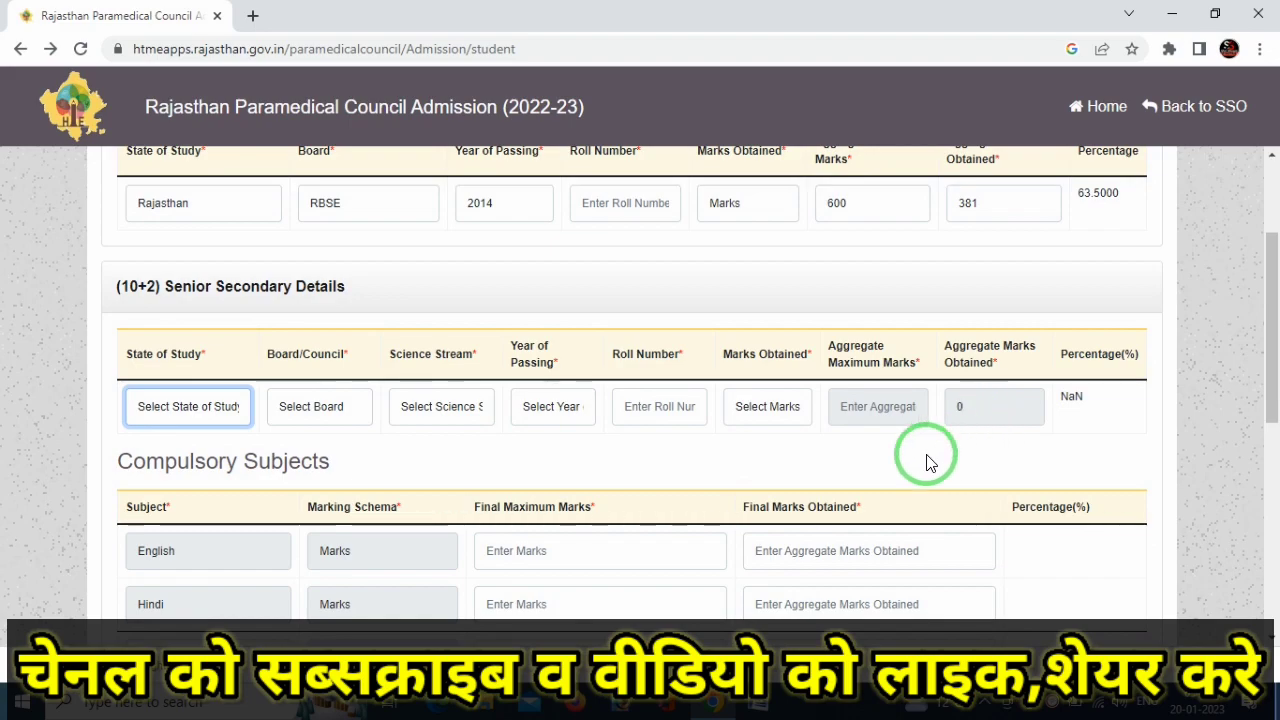
pyautogui.click(228, 410)
pyautogui.press('r')
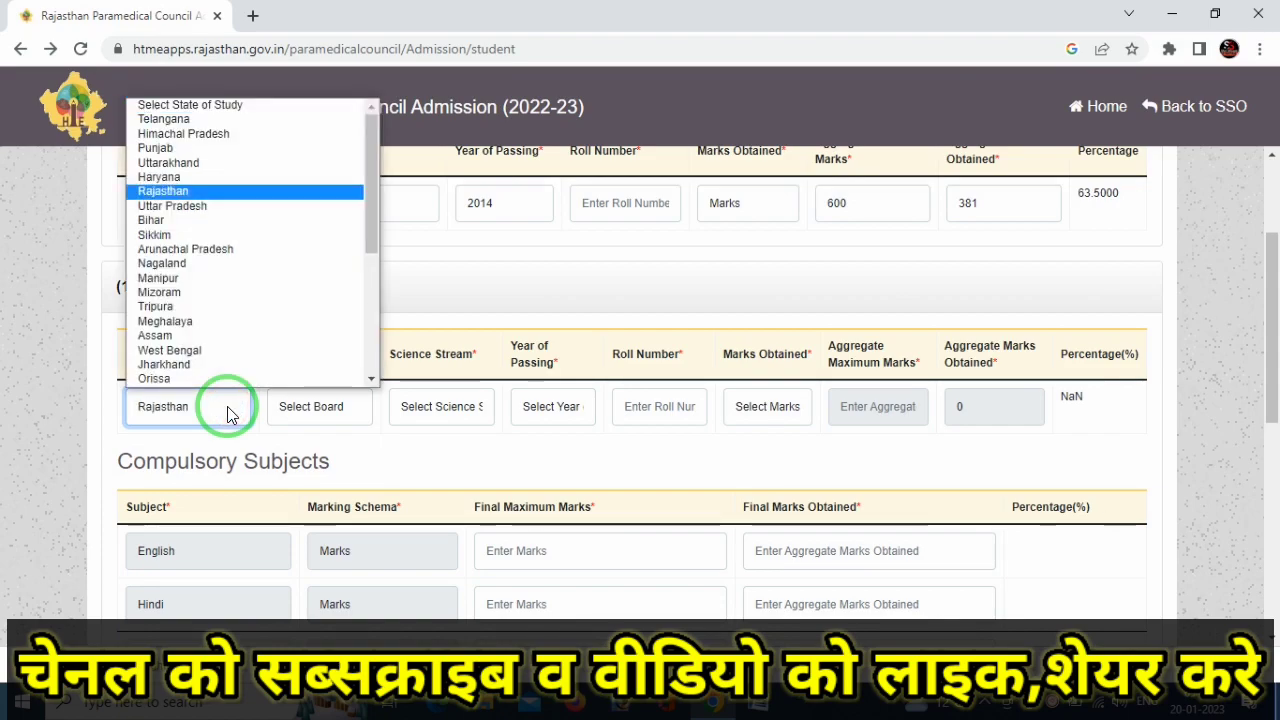
pyautogui.press('Return')
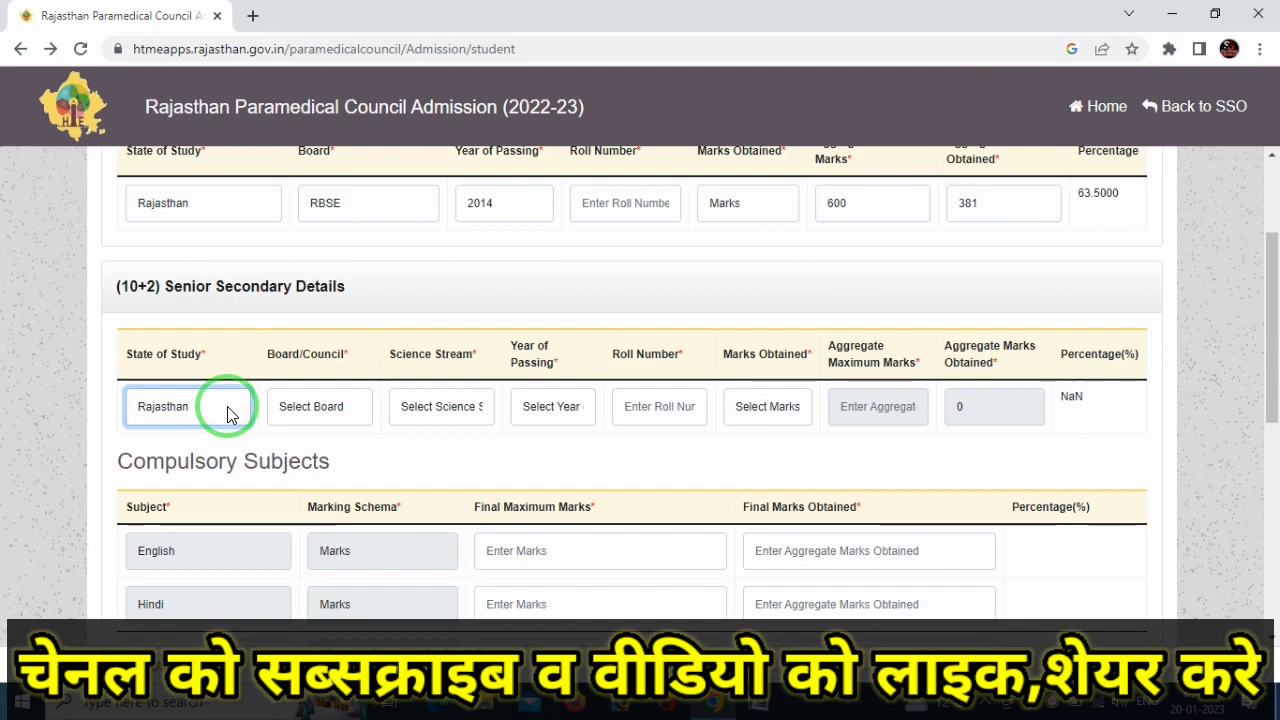
pyautogui.click(290, 407)
pyautogui.moveTo(483, 235); pyautogui.dragTo(465, 343)
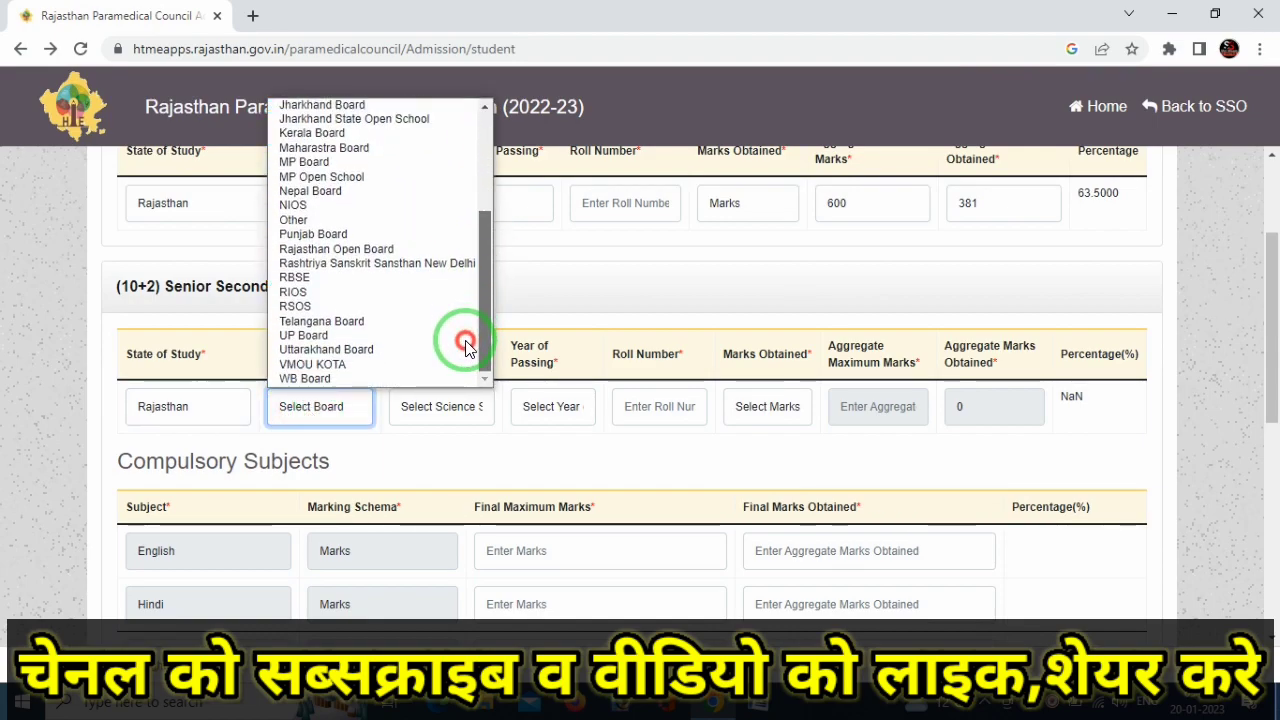
pyautogui.click(316, 288)
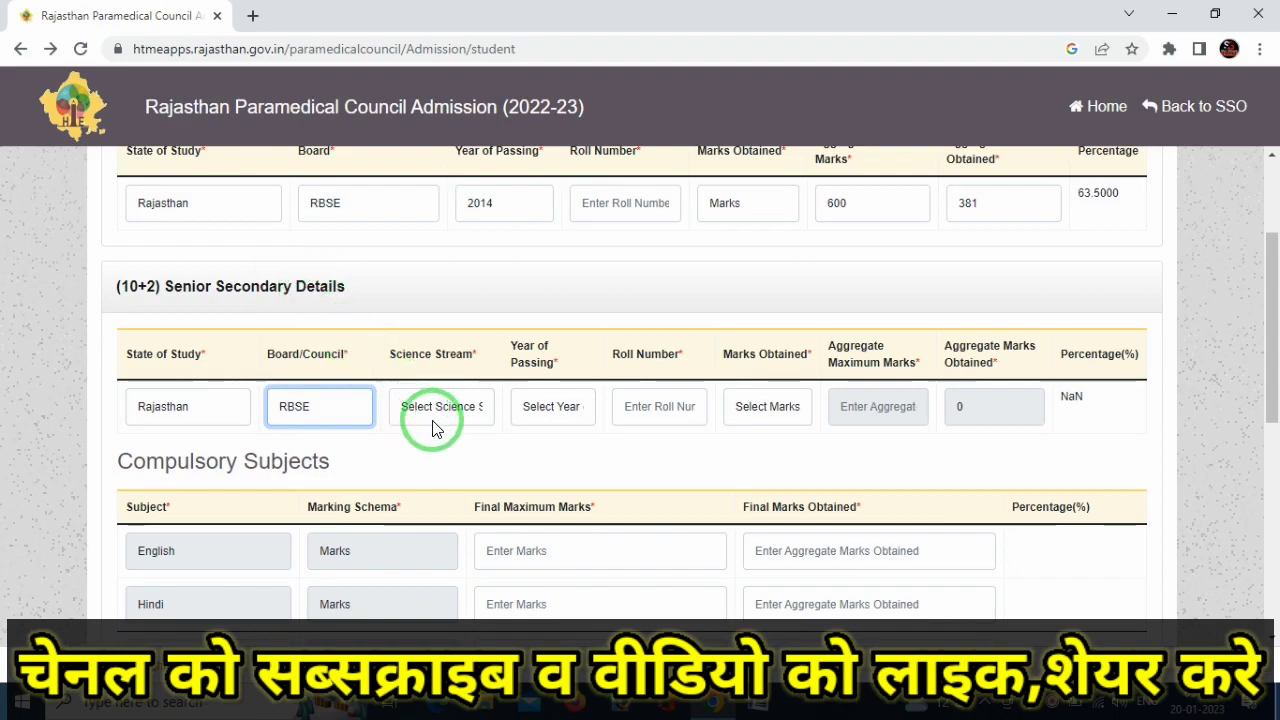
# Step: Choose PCM science stream, 2018 year of passing, and Marks as marks type
pyautogui.click(456, 410)
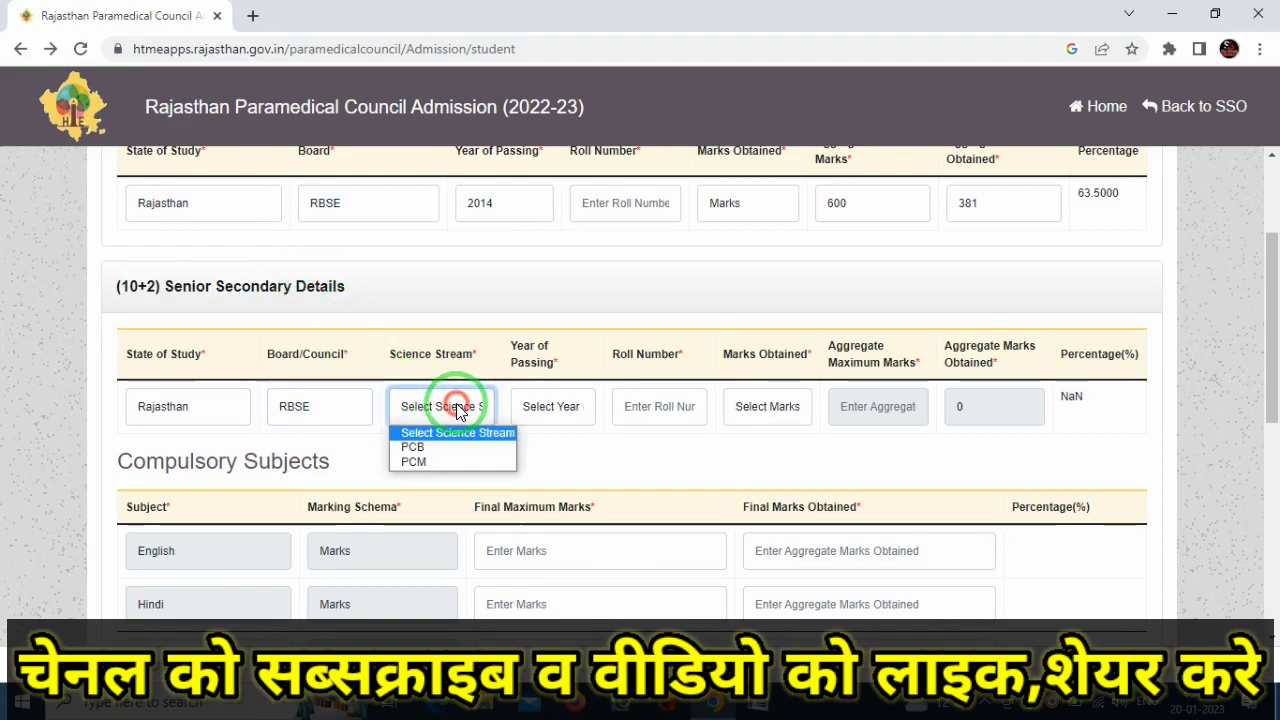
pyautogui.click(444, 462)
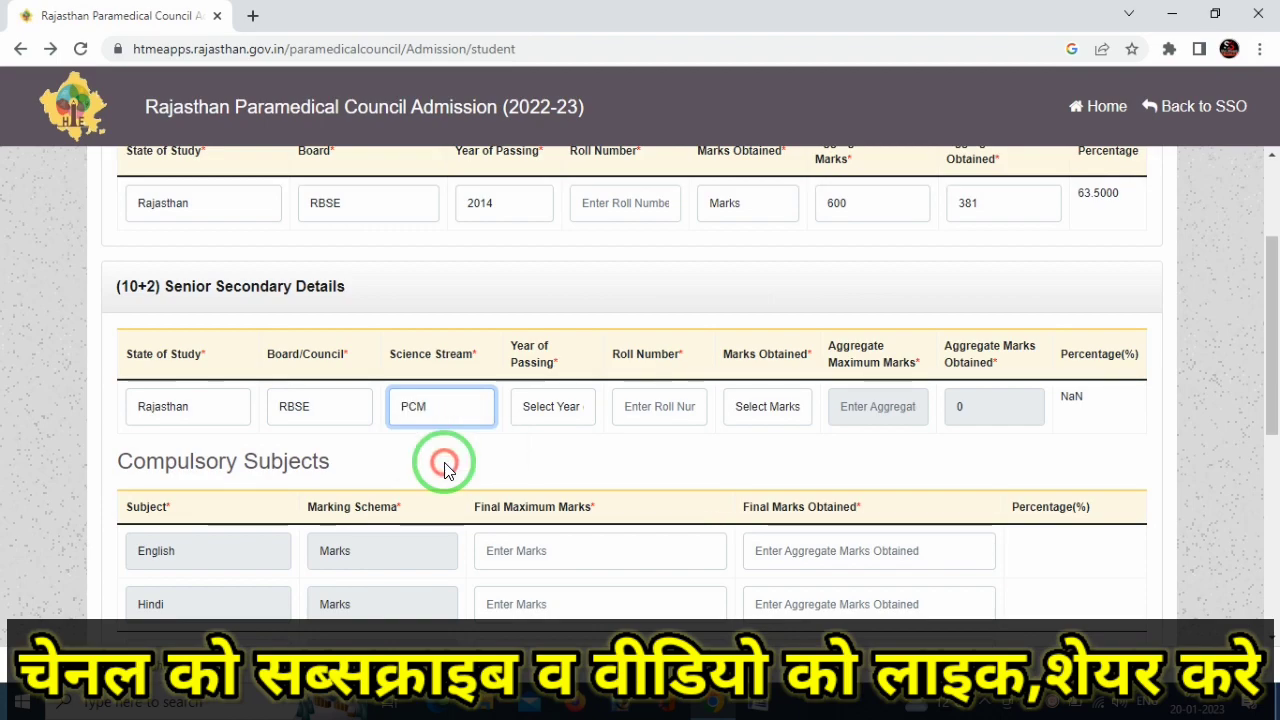
pyautogui.click(573, 420)
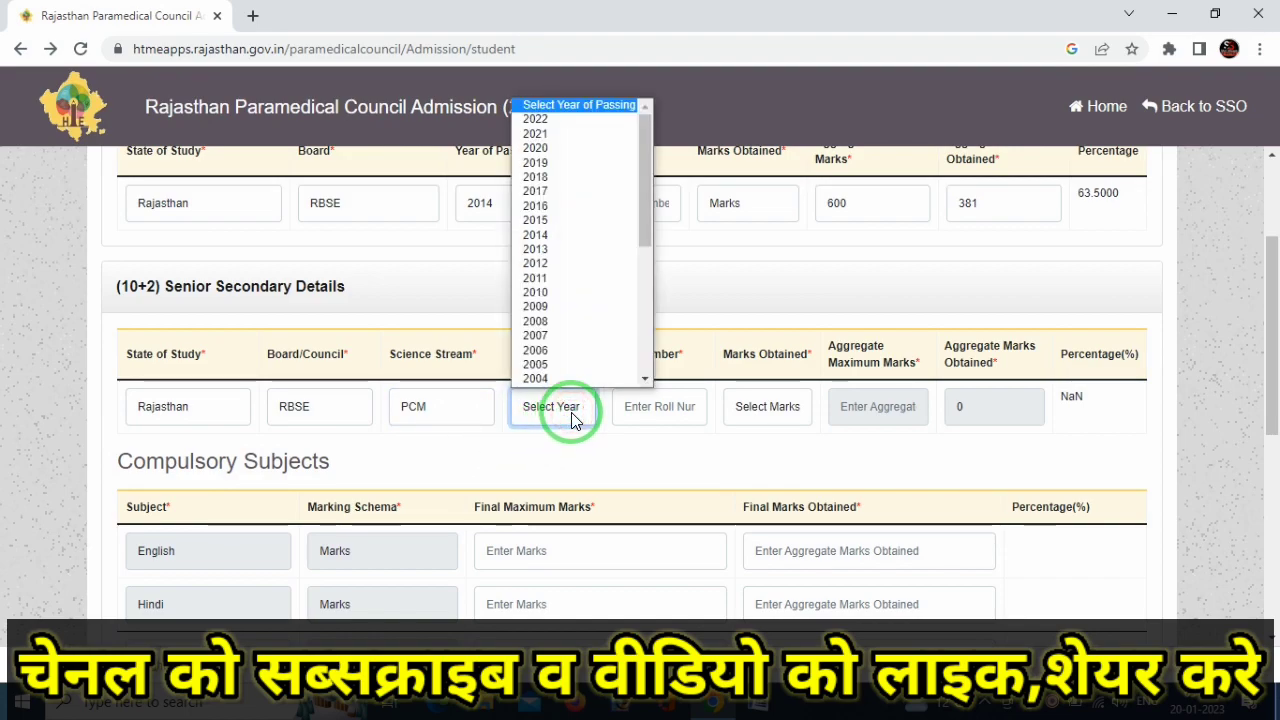
pyautogui.write('2016')
pyautogui.press('Return')
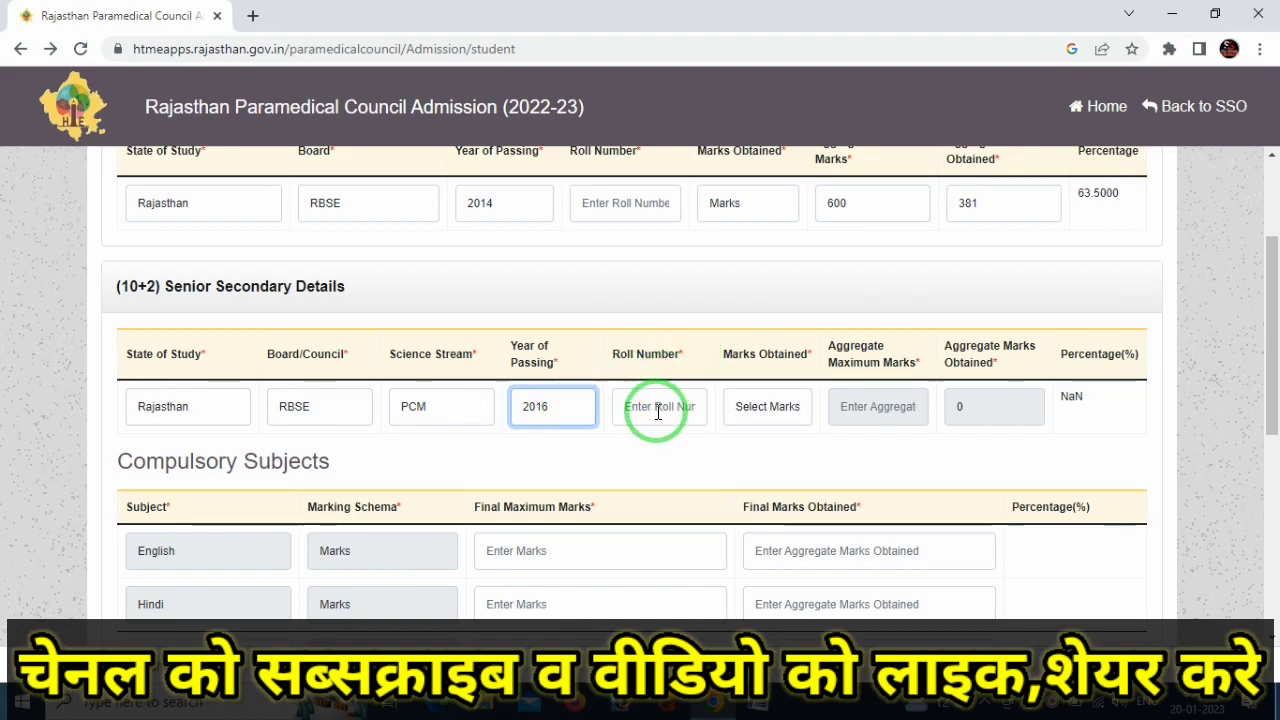
pyautogui.click(776, 410)
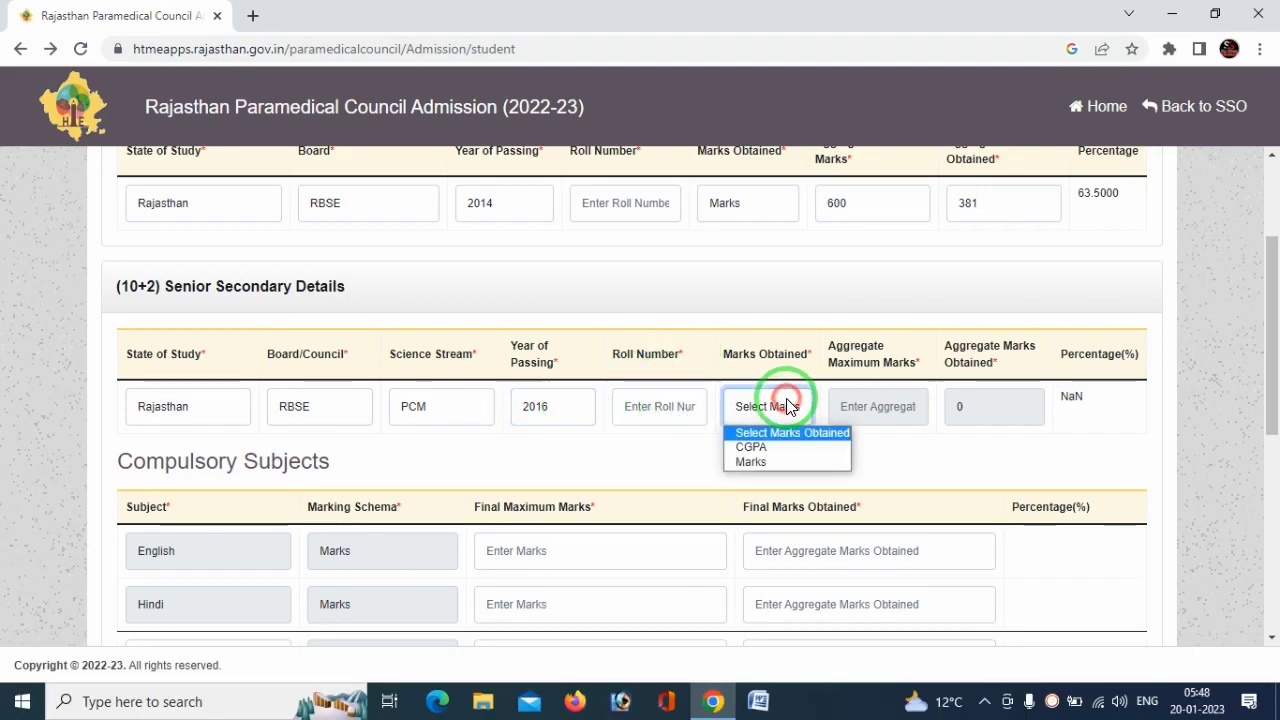
pyautogui.click(761, 463)
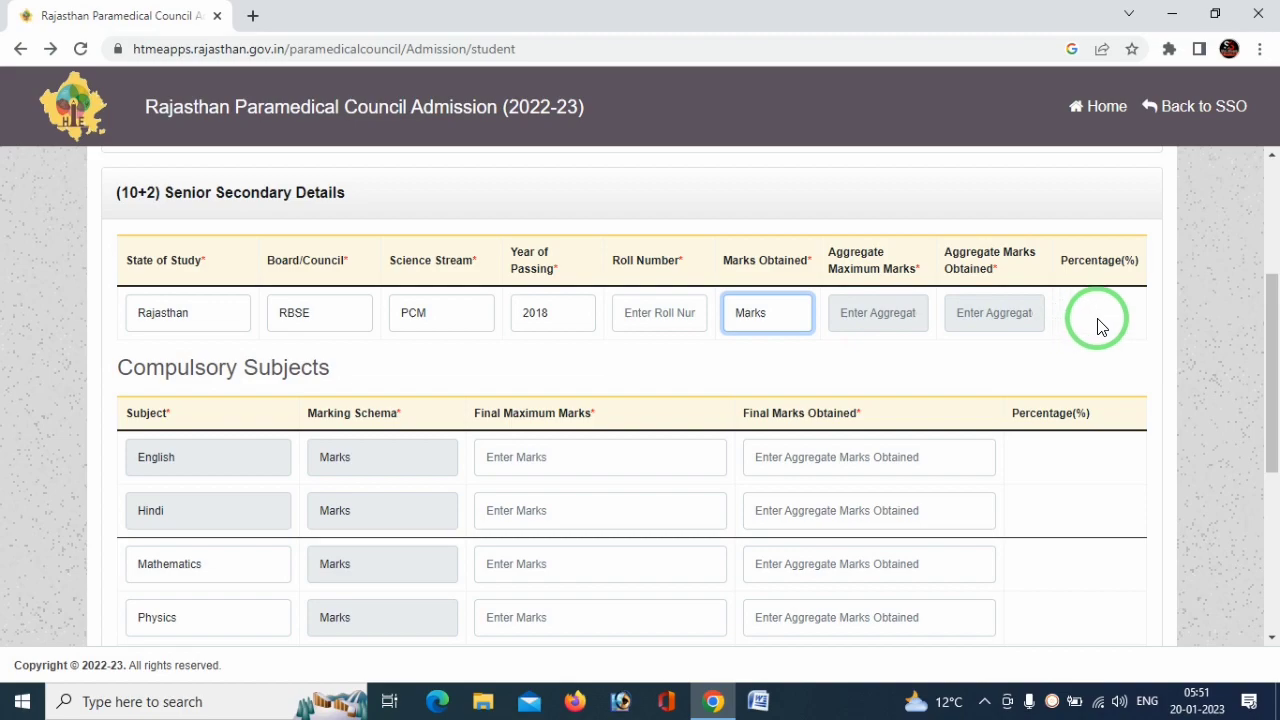
pyautogui.scroll(-1, 1097, 325)
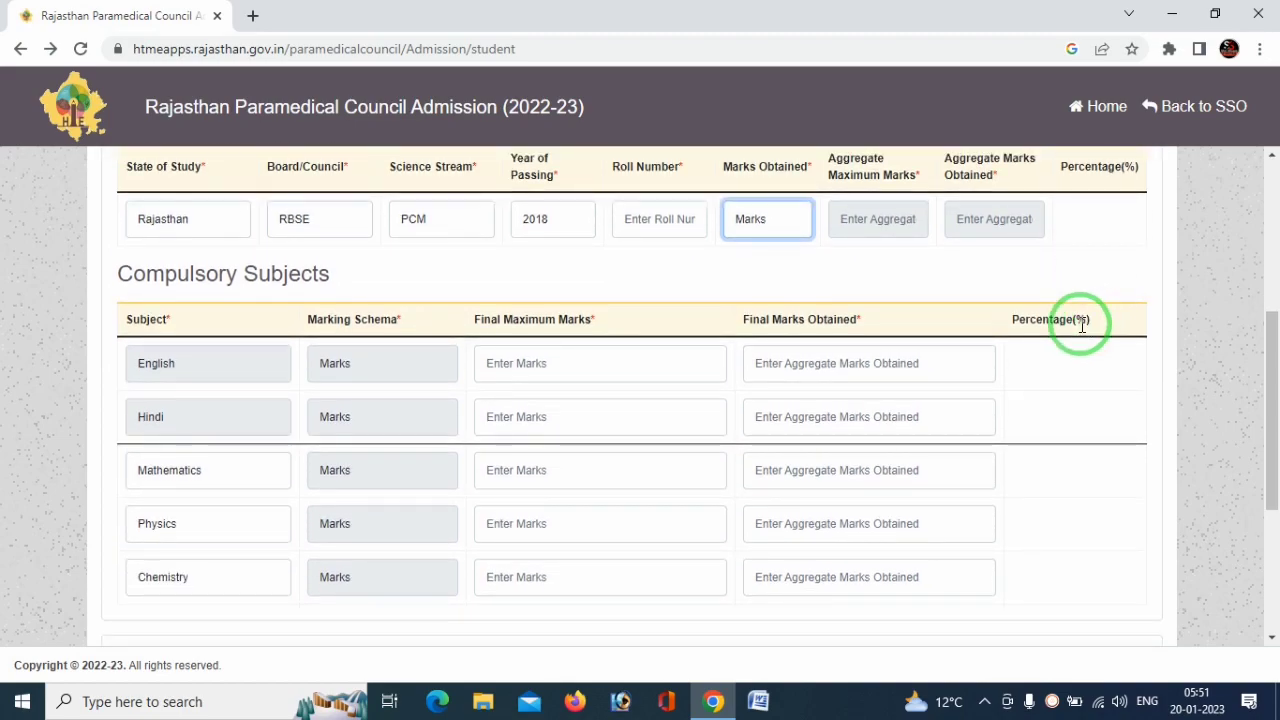
pyautogui.hotkey('ctrl', 'alt', 'd')
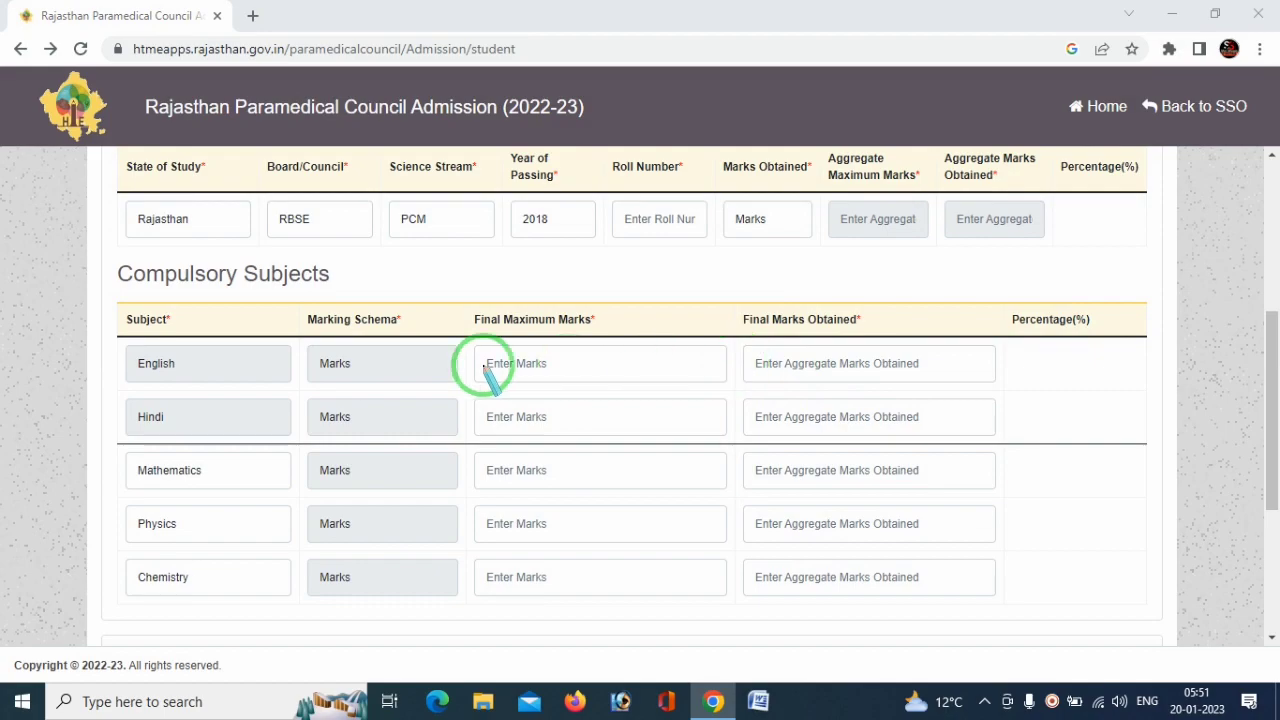
pyautogui.moveTo(95, 296)
pyautogui.mouseDown()
pyautogui.moveTo(250, 302)
pyautogui.moveTo(337, 254)
pyautogui.moveTo(134, 251)
pyautogui.moveTo(150, 297)
pyautogui.moveTo(172, 300)
pyautogui.mouseUp()
pyautogui.moveTo(570, 355); pyautogui.dragTo(558, 597)
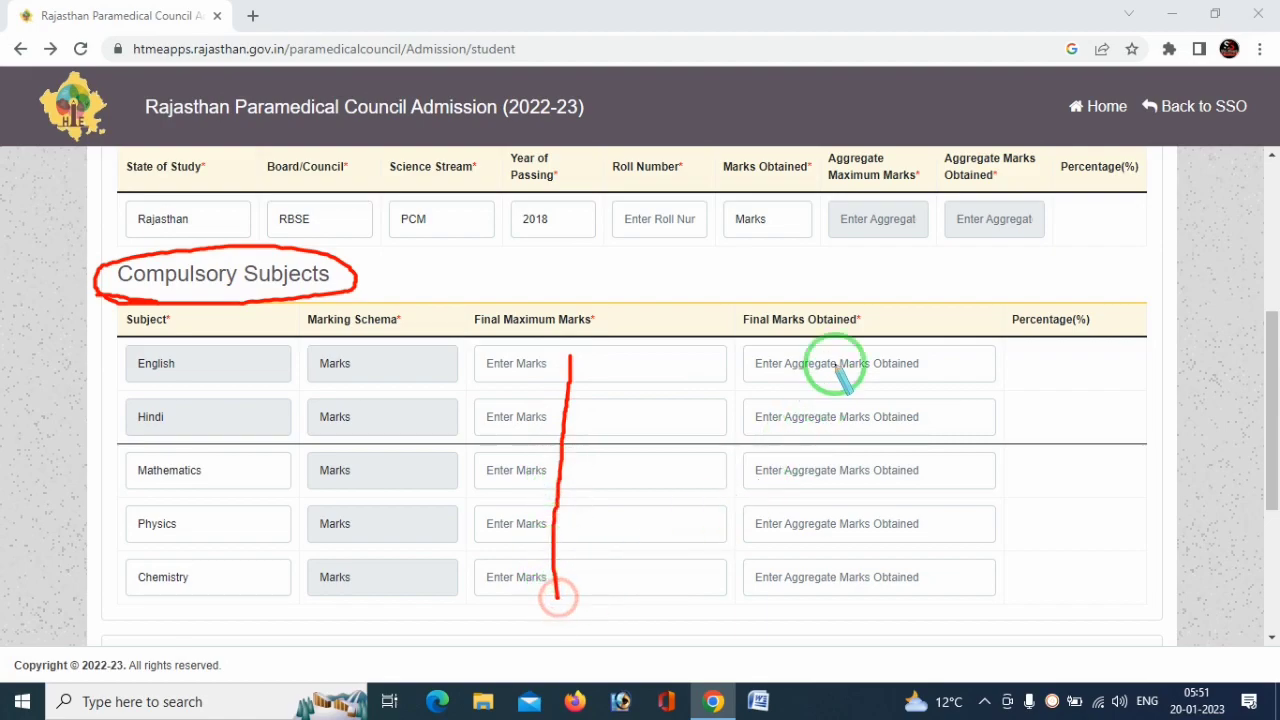
pyautogui.moveTo(858, 350)
pyautogui.mouseDown()
pyautogui.moveTo(869, 423)
pyautogui.moveTo(857, 592)
pyautogui.mouseUp()
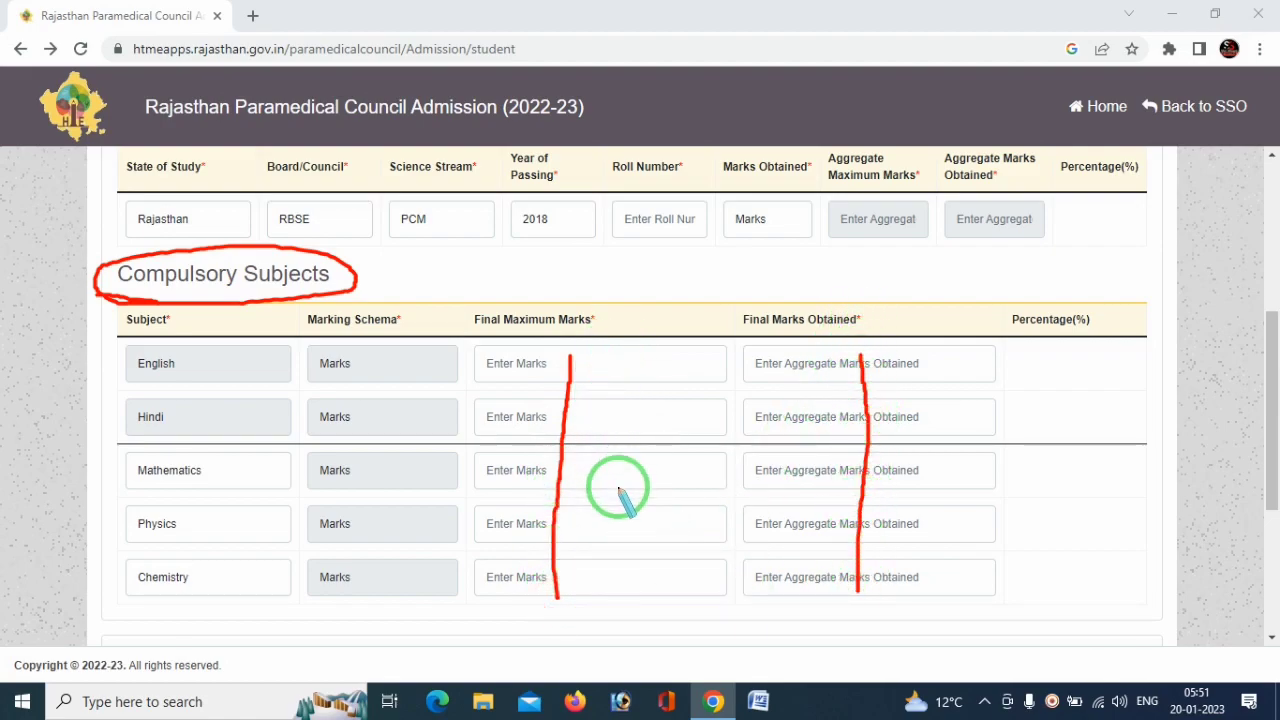
pyautogui.moveTo(838, 233)
pyautogui.mouseDown()
pyautogui.moveTo(860, 244)
pyautogui.moveTo(908, 223)
pyautogui.moveTo(829, 211)
pyautogui.moveTo(836, 238)
pyautogui.mouseUp()
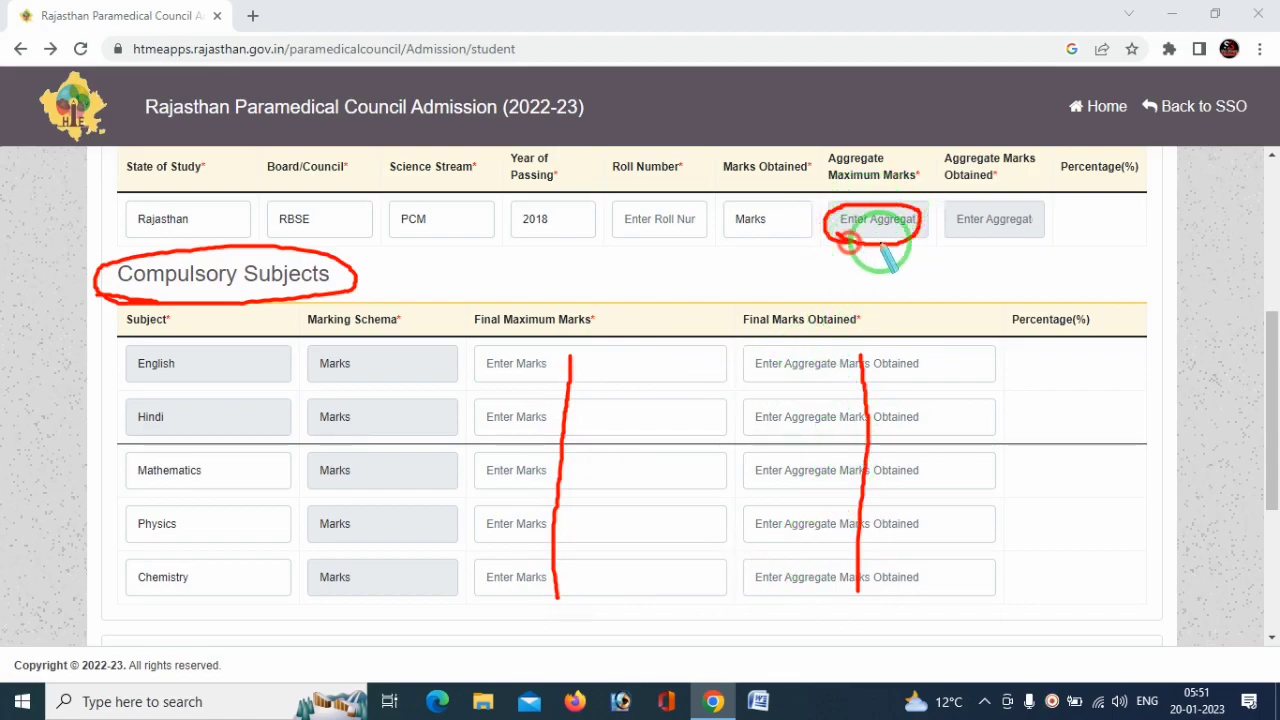
pyautogui.moveTo(958, 240)
pyautogui.mouseDown()
pyautogui.moveTo(1014, 229)
pyautogui.moveTo(1023, 200)
pyautogui.moveTo(940, 210)
pyautogui.moveTo(962, 242)
pyautogui.mouseUp()
pyautogui.rightClick(670, 284)
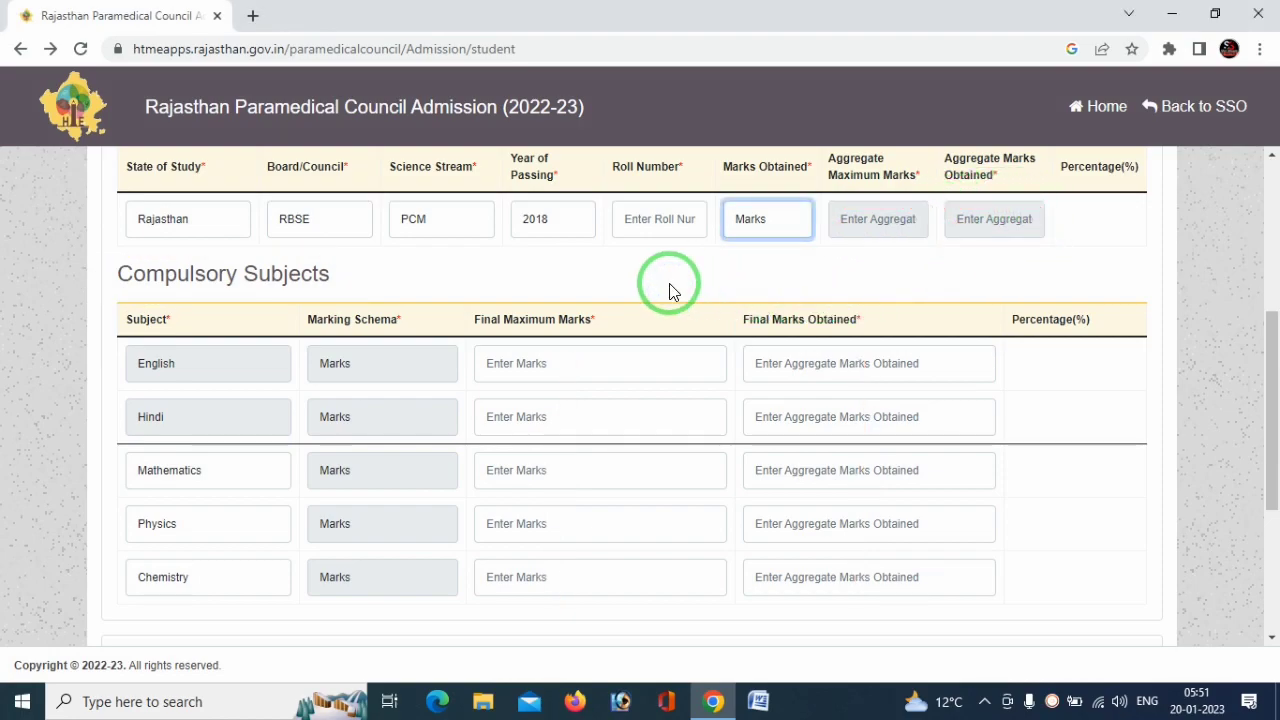
# Step: Enter maximum marks 100 and obtained marks for English and Hindi
pyautogui.click(576, 368)
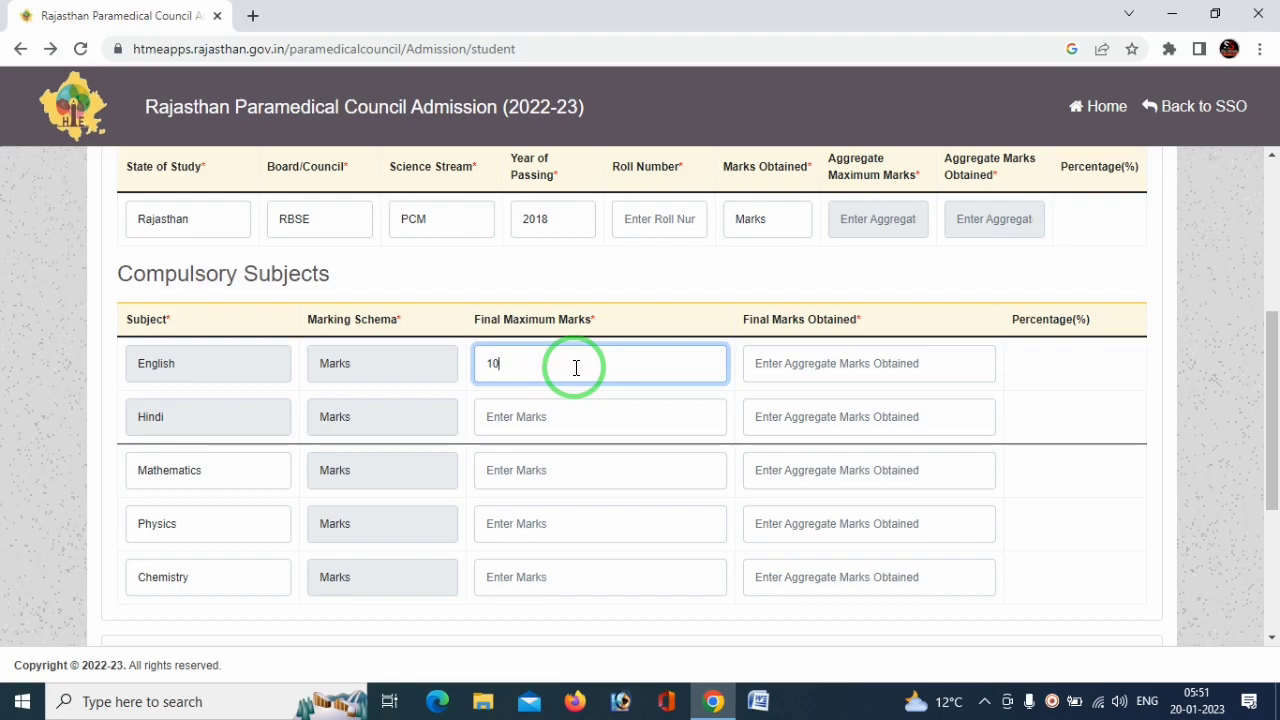
pyautogui.press('Tab')
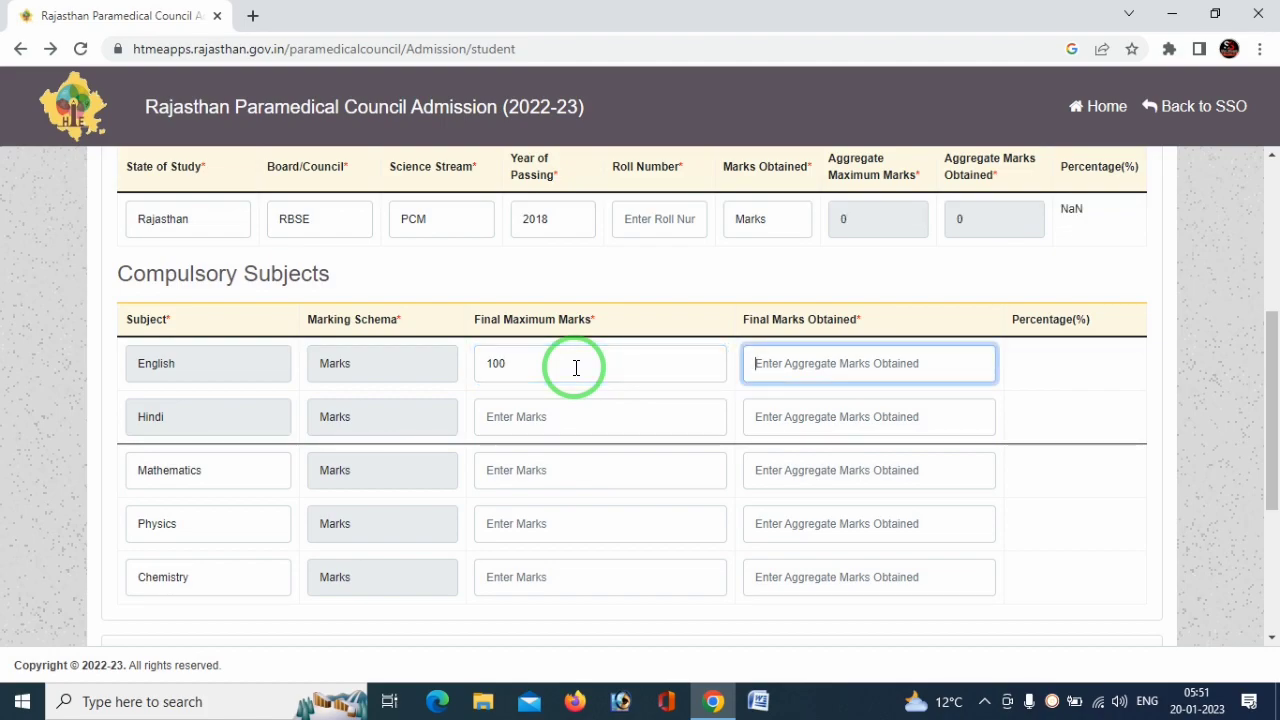
pyautogui.write('80')
pyautogui.press('Tab')
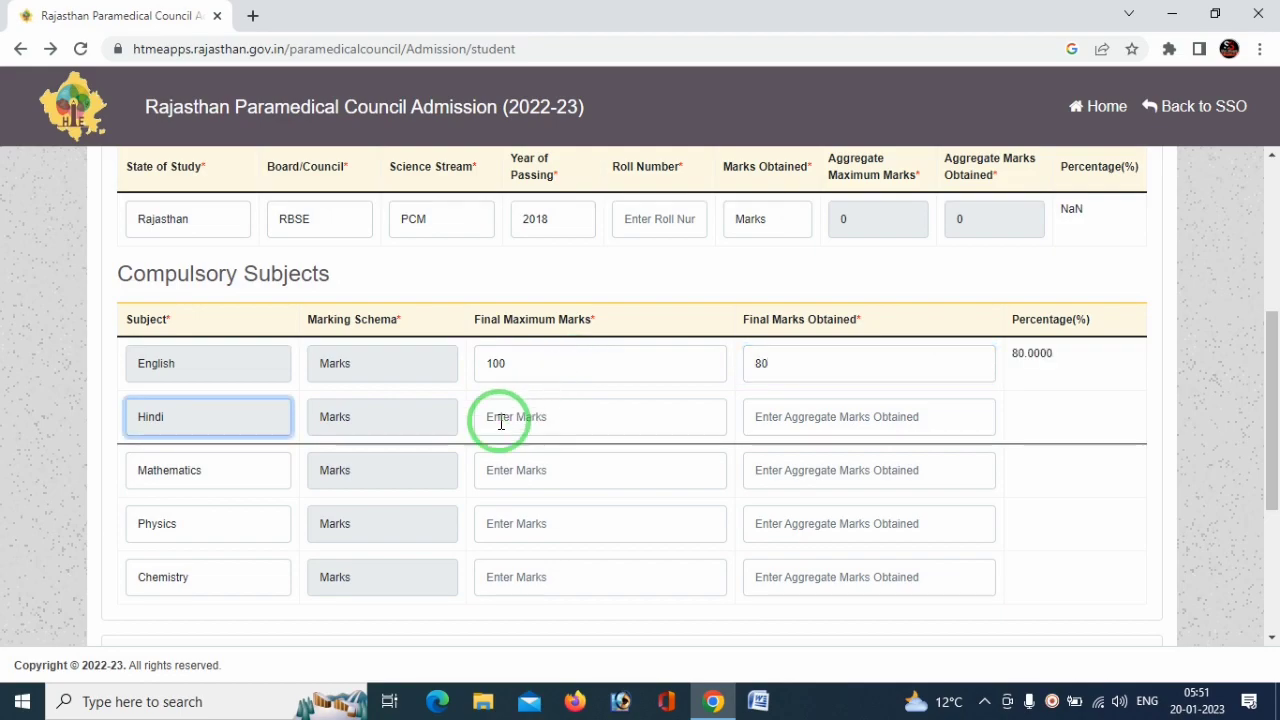
pyautogui.click(537, 416)
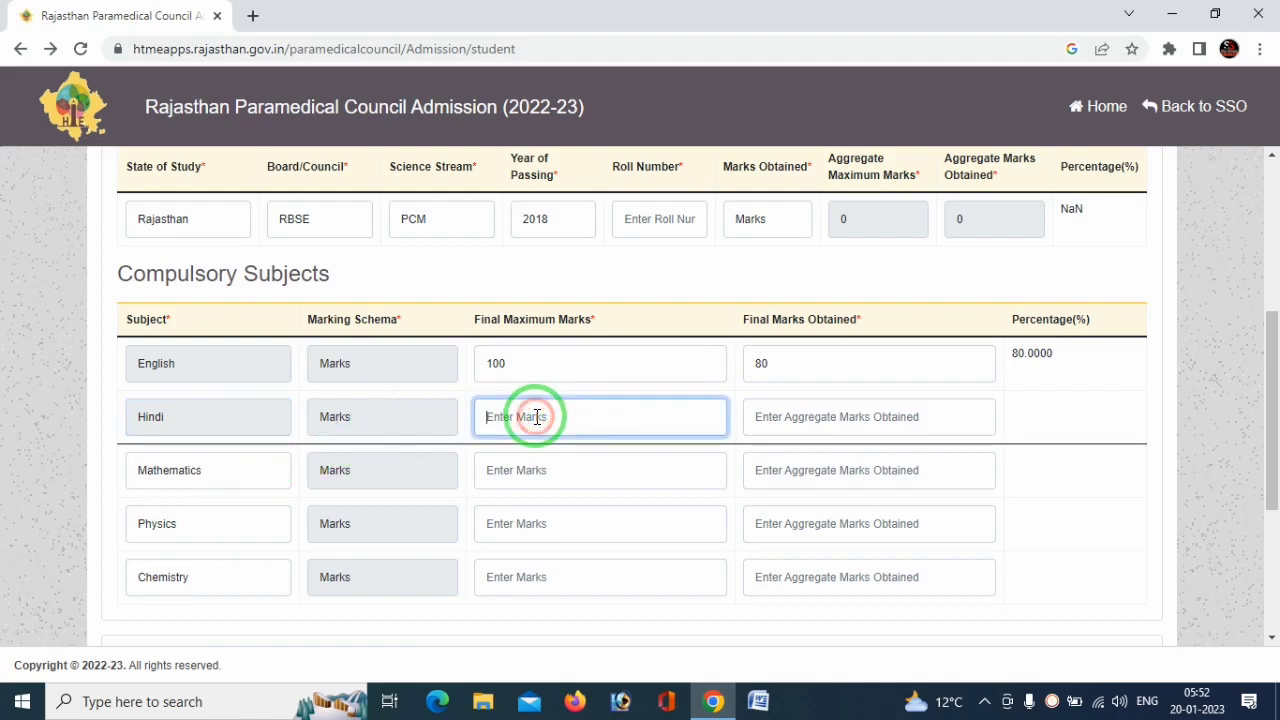
pyautogui.write('100')
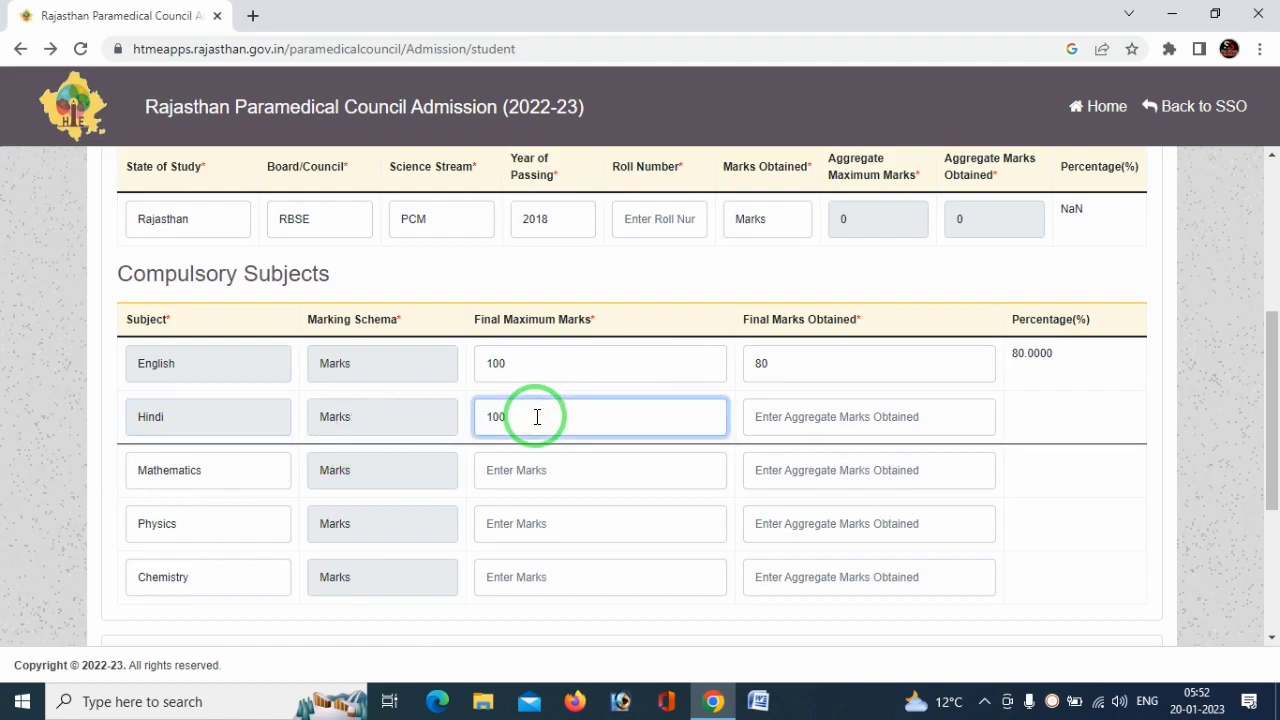
pyautogui.press('Tab')
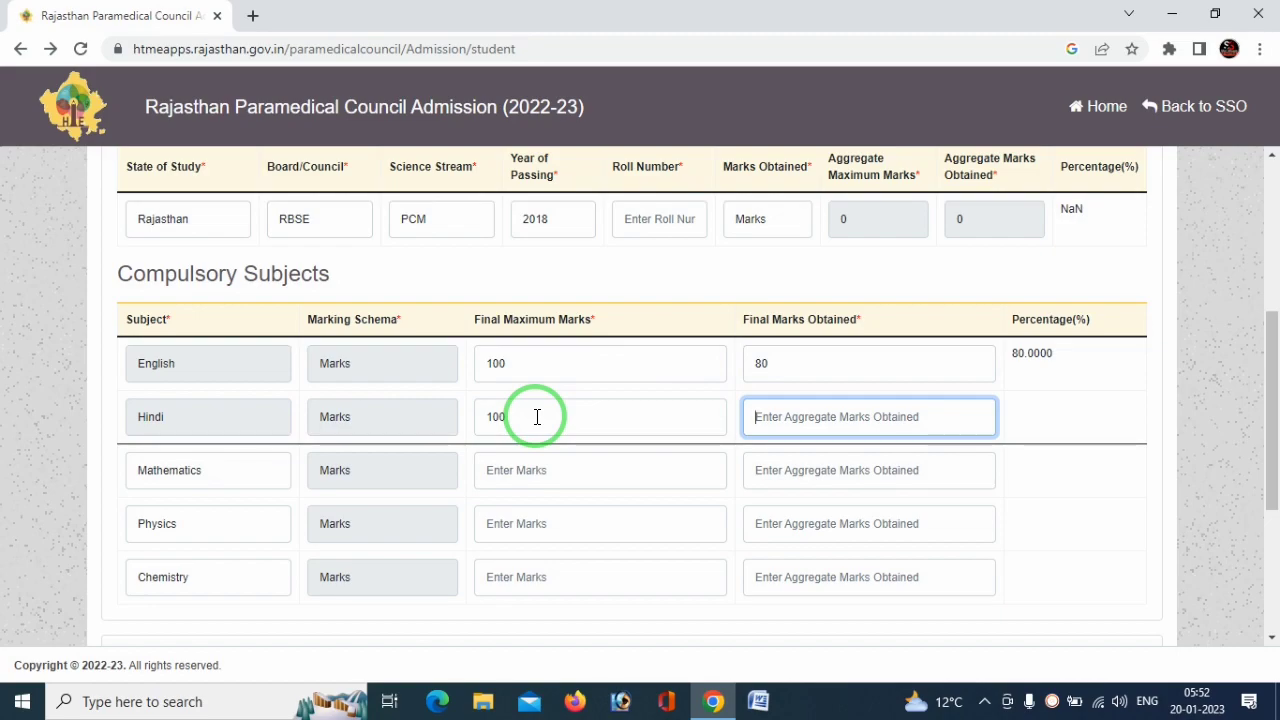
pyautogui.write('80')
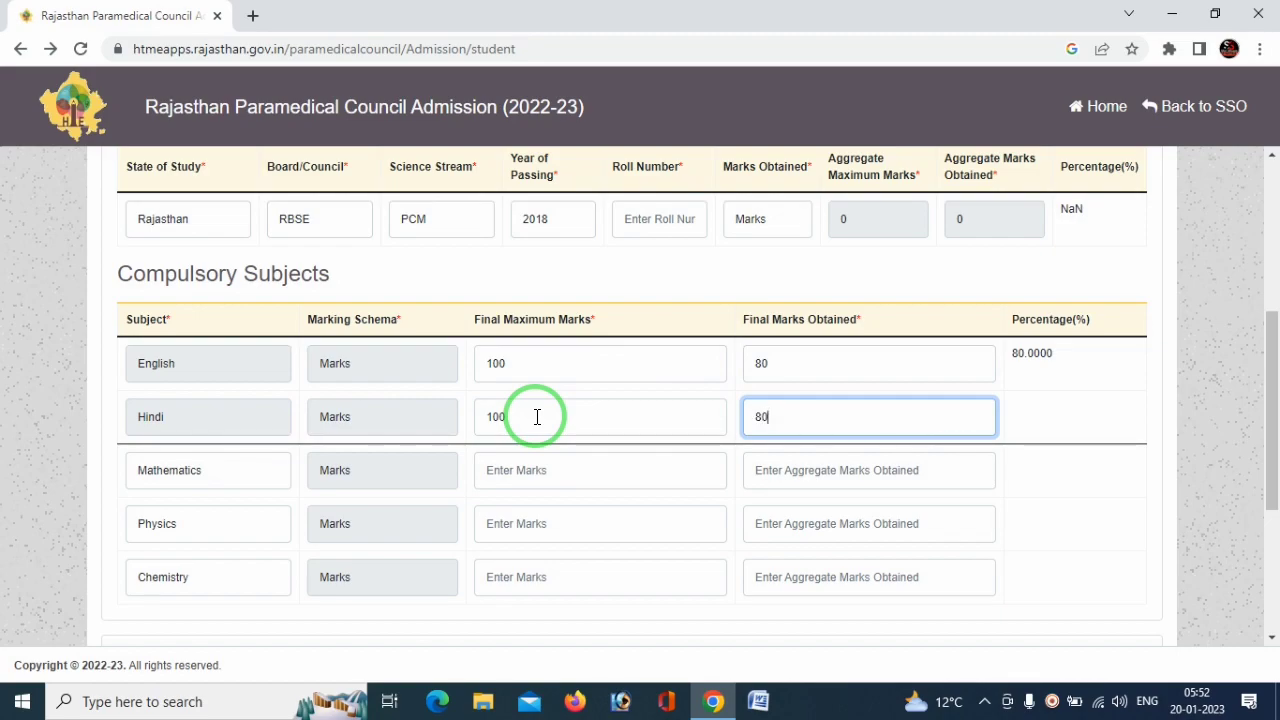
pyautogui.press('Tab')
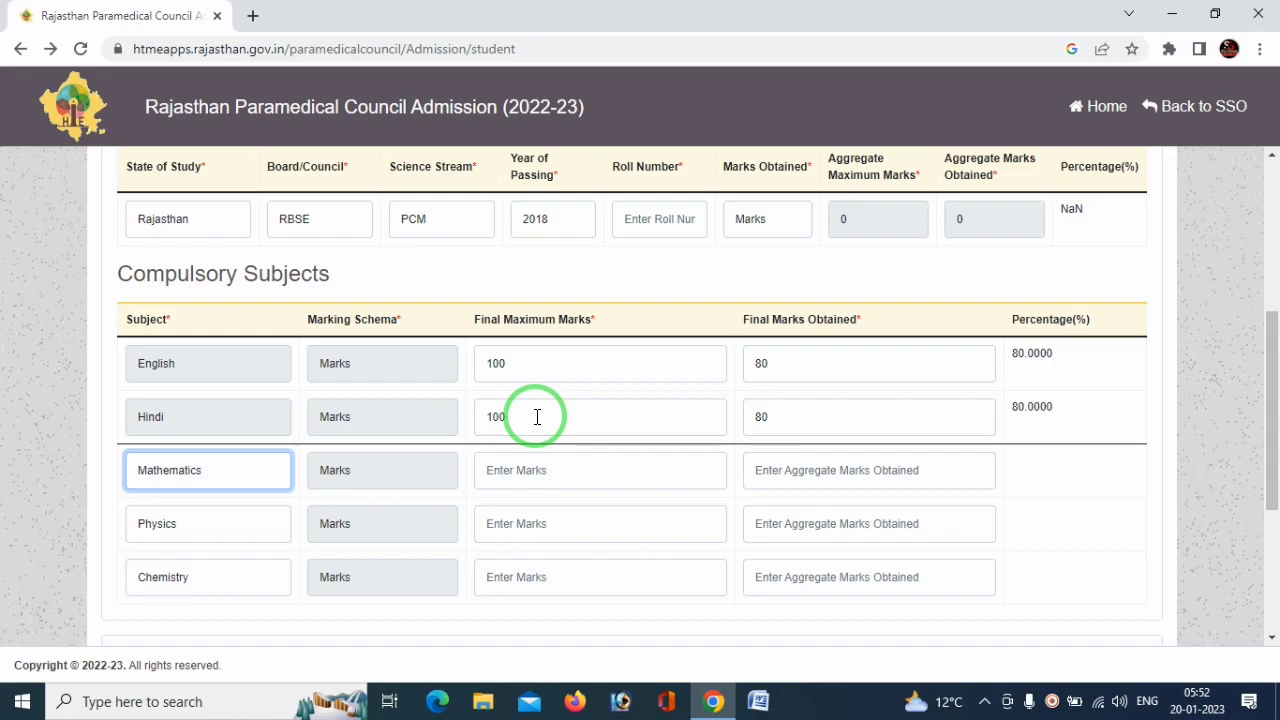
# Step: Annotate the Mathematics maximum marks, marks obtained and percentage fields
pyautogui.hotkey('ctrl', 'alt', 'd')
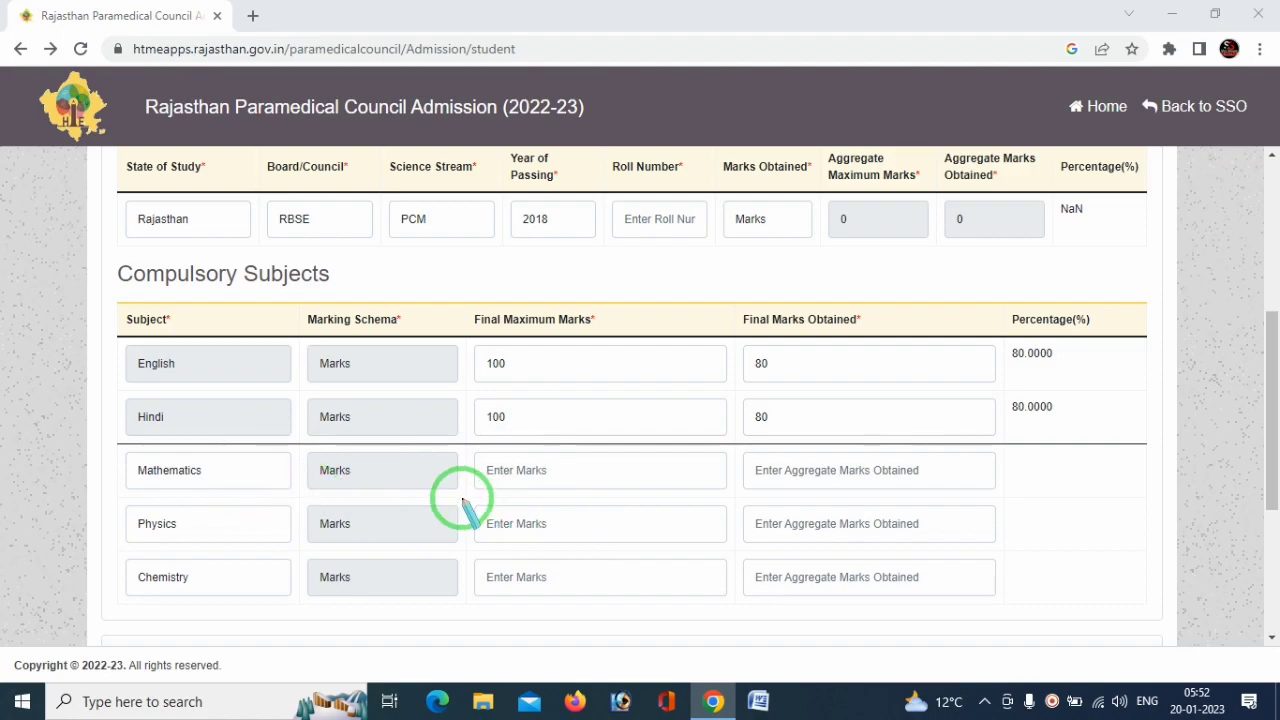
pyautogui.moveTo(477, 492)
pyautogui.mouseDown()
pyautogui.moveTo(603, 471)
pyautogui.moveTo(471, 494)
pyautogui.moveTo(548, 503)
pyautogui.mouseUp()
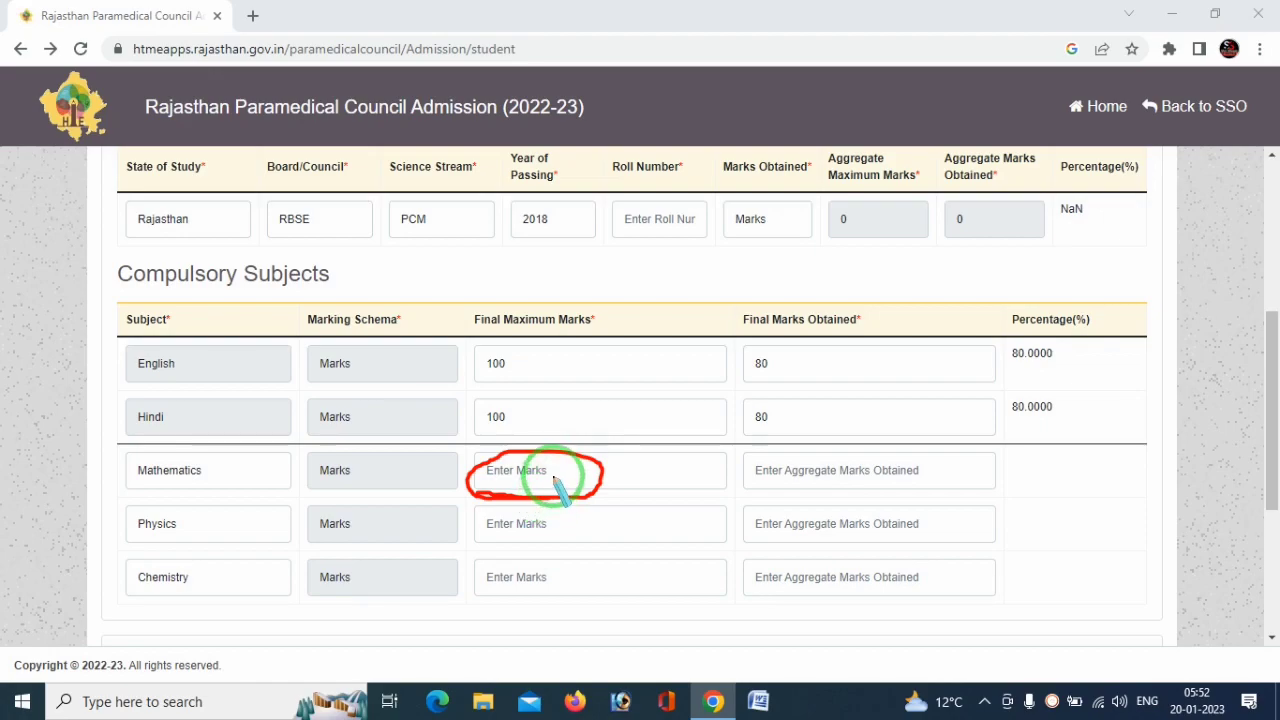
pyautogui.moveTo(786, 491)
pyautogui.mouseDown()
pyautogui.moveTo(913, 479)
pyautogui.moveTo(800, 449)
pyautogui.moveTo(829, 491)
pyautogui.mouseUp()
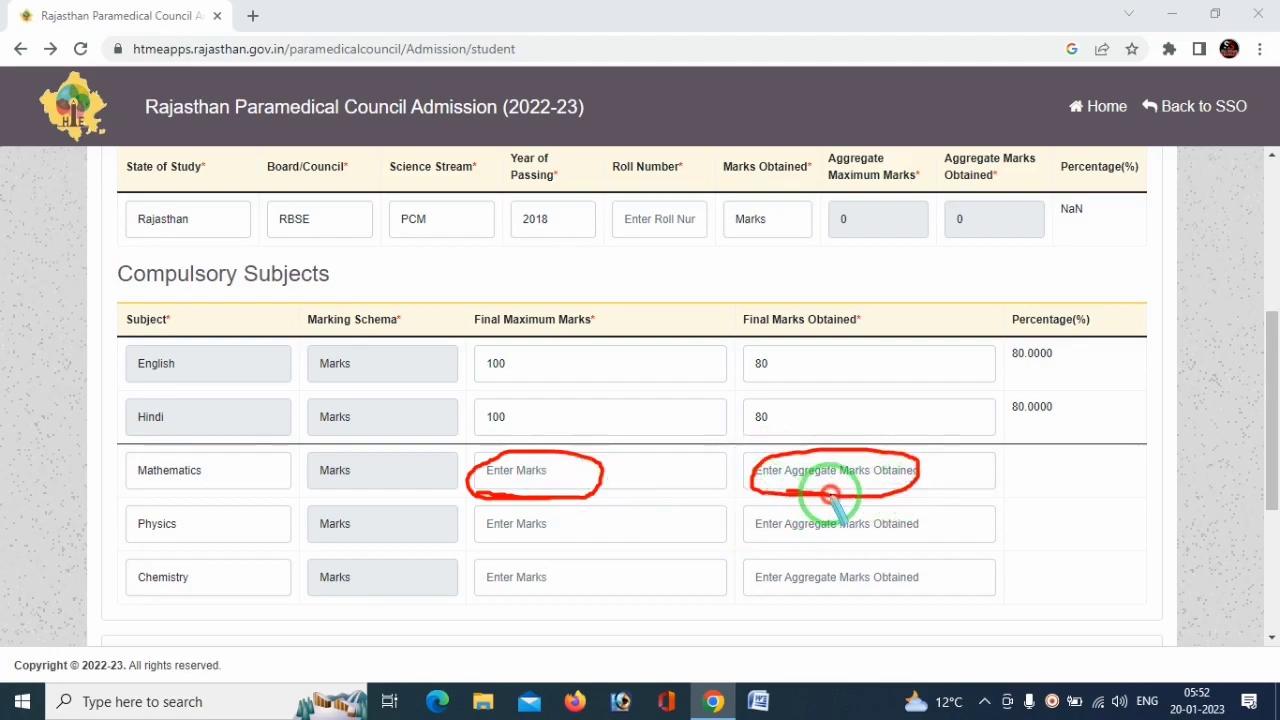
pyautogui.moveTo(1016, 487)
pyautogui.mouseDown()
pyautogui.moveTo(1080, 486)
pyautogui.moveTo(993, 473)
pyautogui.mouseUp()
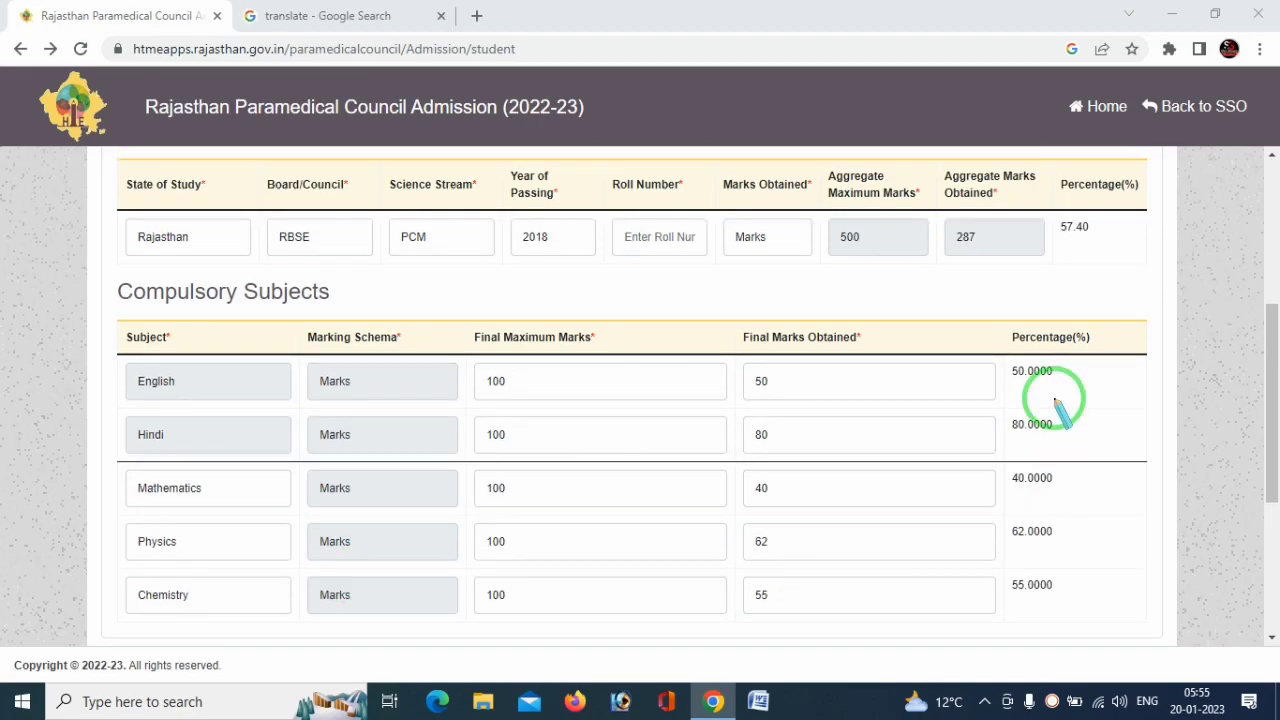
pyautogui.moveTo(830, 262)
pyautogui.mouseDown()
pyautogui.moveTo(920, 240)
pyautogui.moveTo(822, 262)
pyautogui.moveTo(895, 266)
pyautogui.moveTo(1032, 220)
pyautogui.moveTo(954, 271)
pyautogui.moveTo(985, 270)
pyautogui.mouseUp()
pyautogui.moveTo(1074, 257)
pyautogui.mouseDown()
pyautogui.moveTo(1108, 240)
pyautogui.moveTo(1075, 251)
pyautogui.mouseUp()
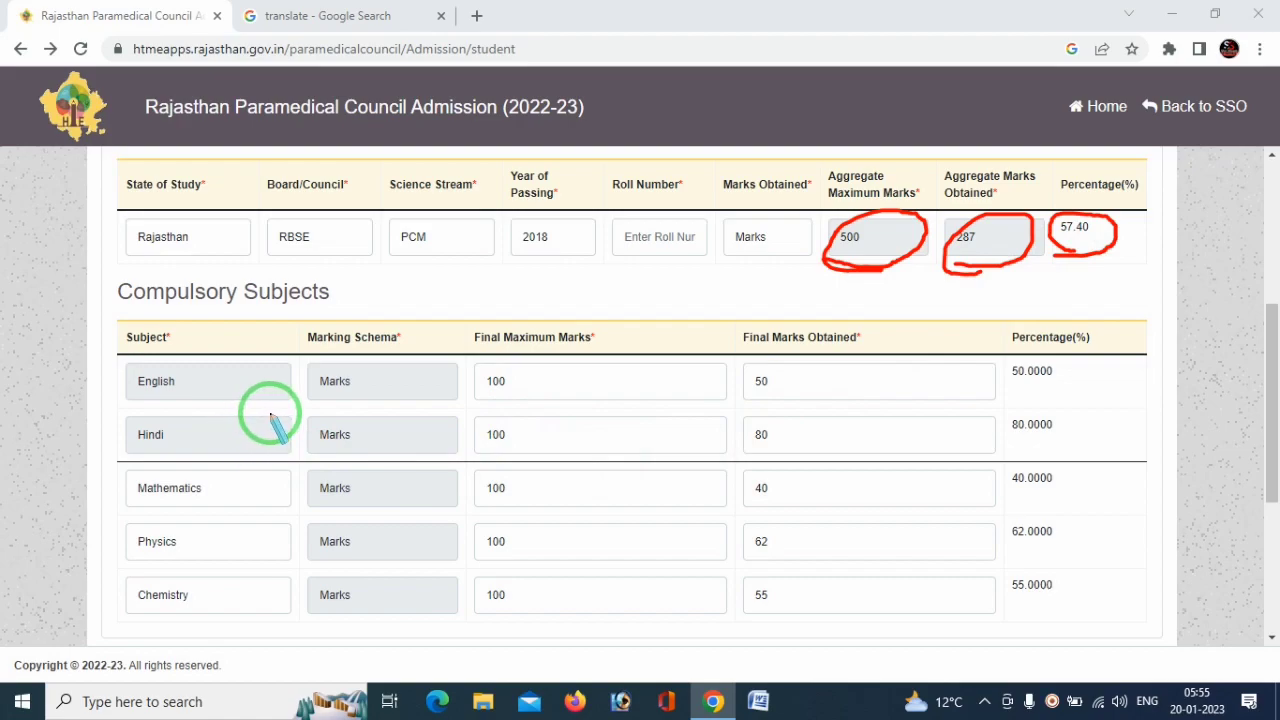
pyautogui.moveTo(500, 400)
pyautogui.mouseDown()
pyautogui.moveTo(471, 357)
pyautogui.moveTo(511, 398)
pyautogui.mouseUp()
pyautogui.moveTo(754, 389)
pyautogui.mouseDown()
pyautogui.moveTo(820, 389)
pyautogui.moveTo(752, 372)
pyautogui.mouseUp()
pyautogui.moveTo(513, 458)
pyautogui.mouseDown()
pyautogui.moveTo(551, 420)
pyautogui.moveTo(466, 443)
pyautogui.moveTo(515, 453)
pyautogui.mouseUp()
pyautogui.moveTo(748, 449)
pyautogui.mouseDown()
pyautogui.moveTo(800, 437)
pyautogui.moveTo(749, 426)
pyautogui.moveTo(752, 452)
pyautogui.mouseUp()
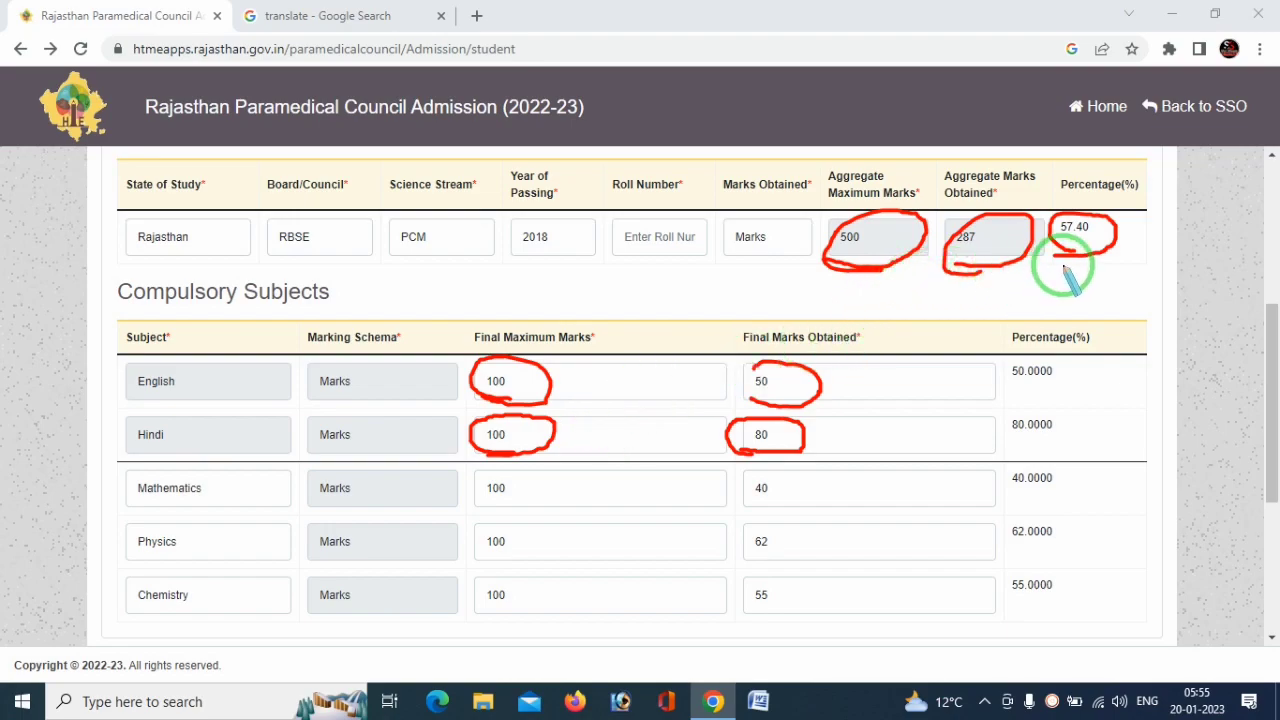
pyautogui.rightClick(700, 312)
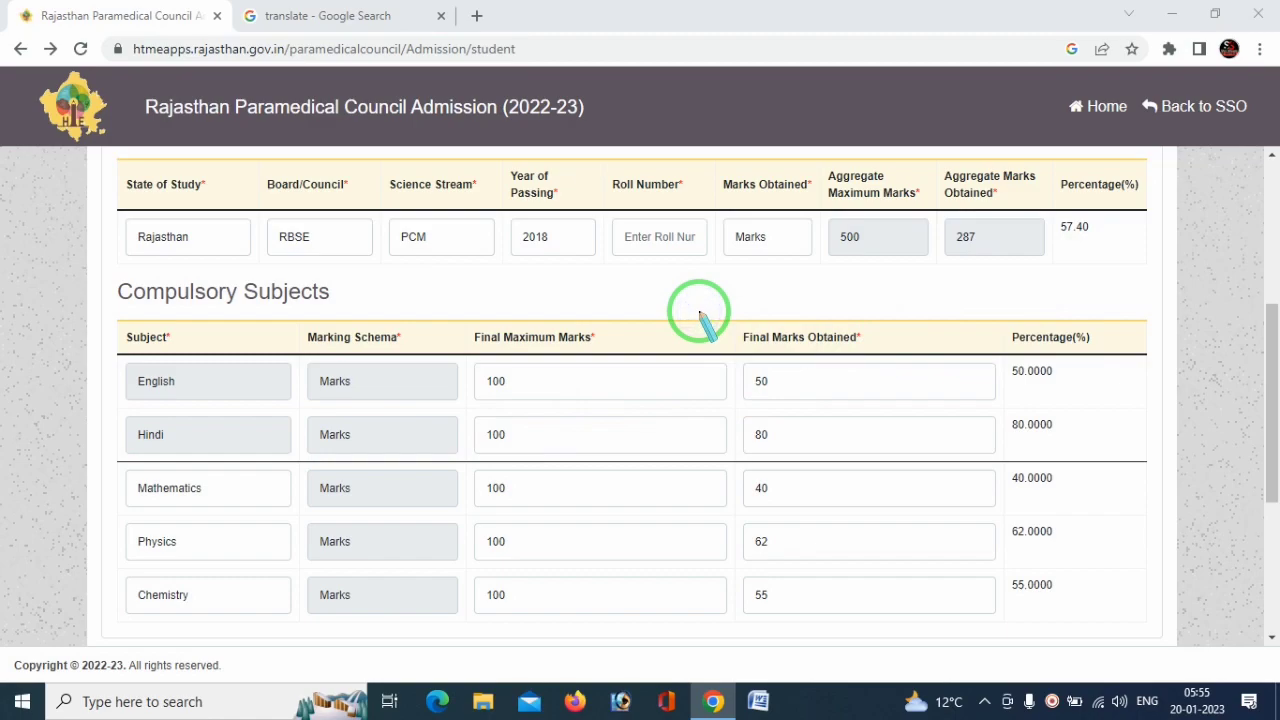
# Step: Answer No for Supplementary/Improvement and circle the Migration Details heading, then clear the ink
pyautogui.scroll(-3, 700, 313)
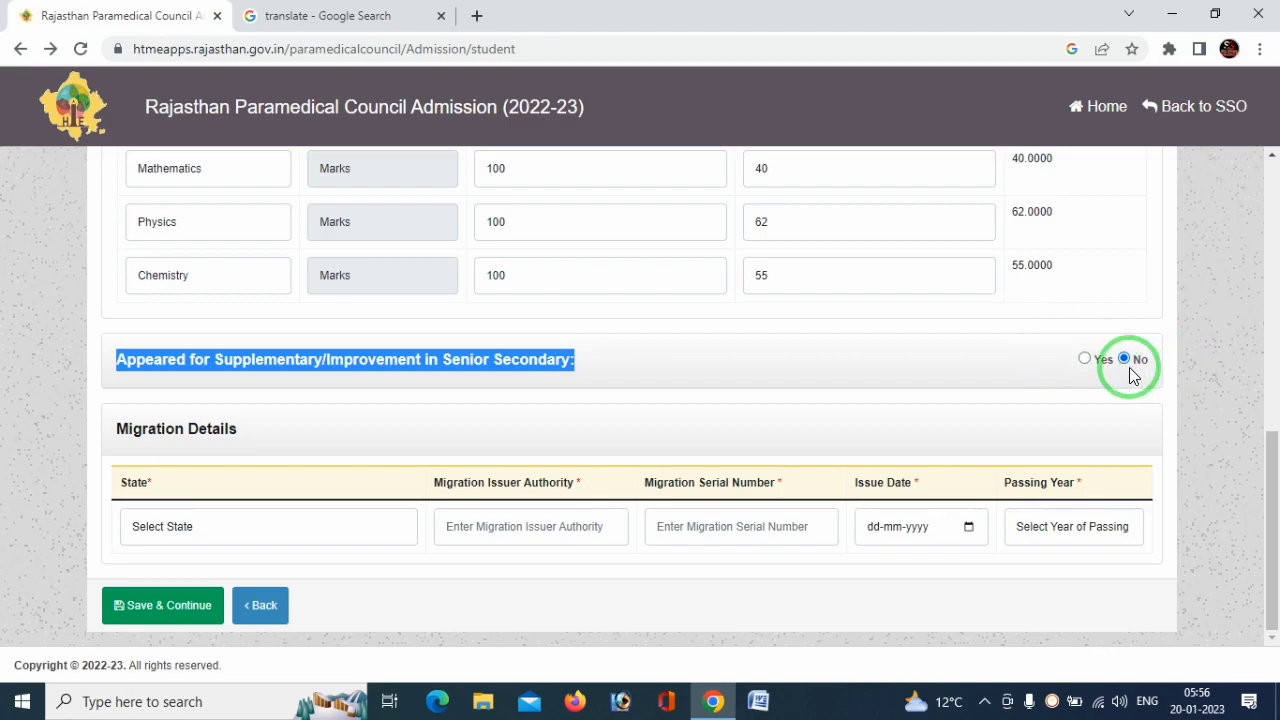
pyautogui.click(193, 458)
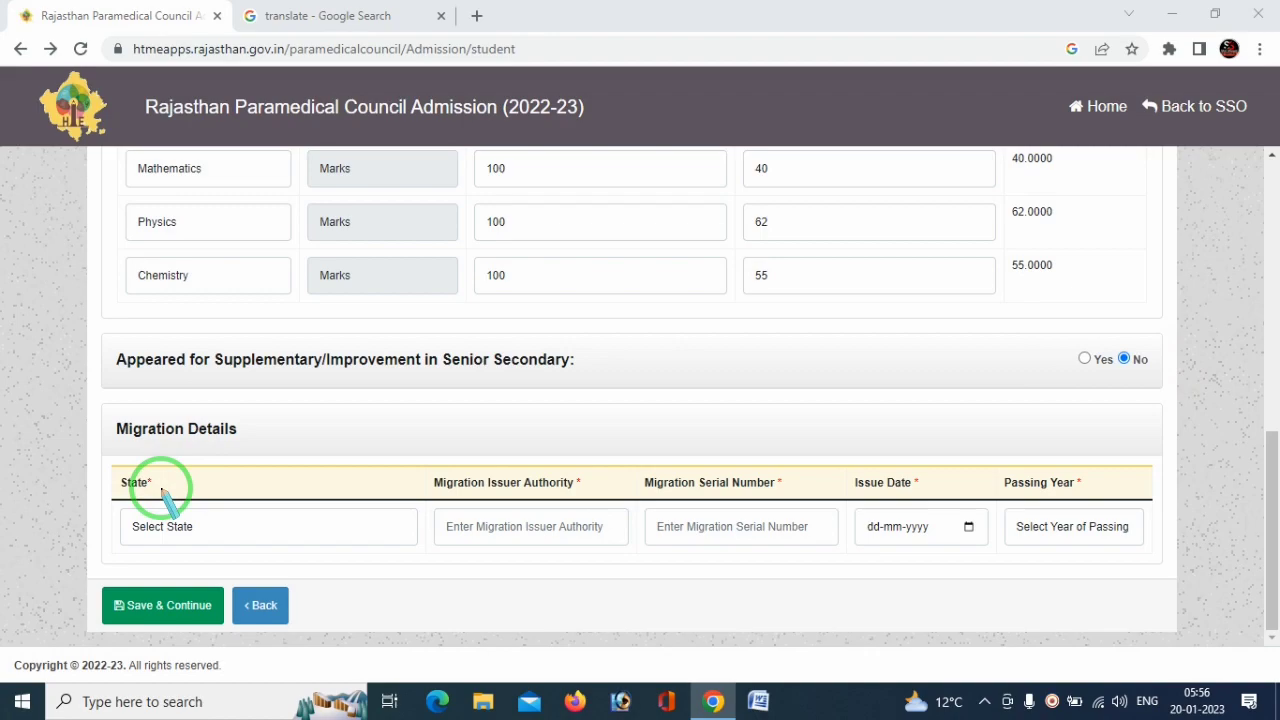
pyautogui.moveTo(112, 446)
pyautogui.mouseDown()
pyautogui.moveTo(258, 437)
pyautogui.moveTo(191, 399)
pyautogui.moveTo(89, 414)
pyautogui.moveTo(132, 455)
pyautogui.mouseUp()
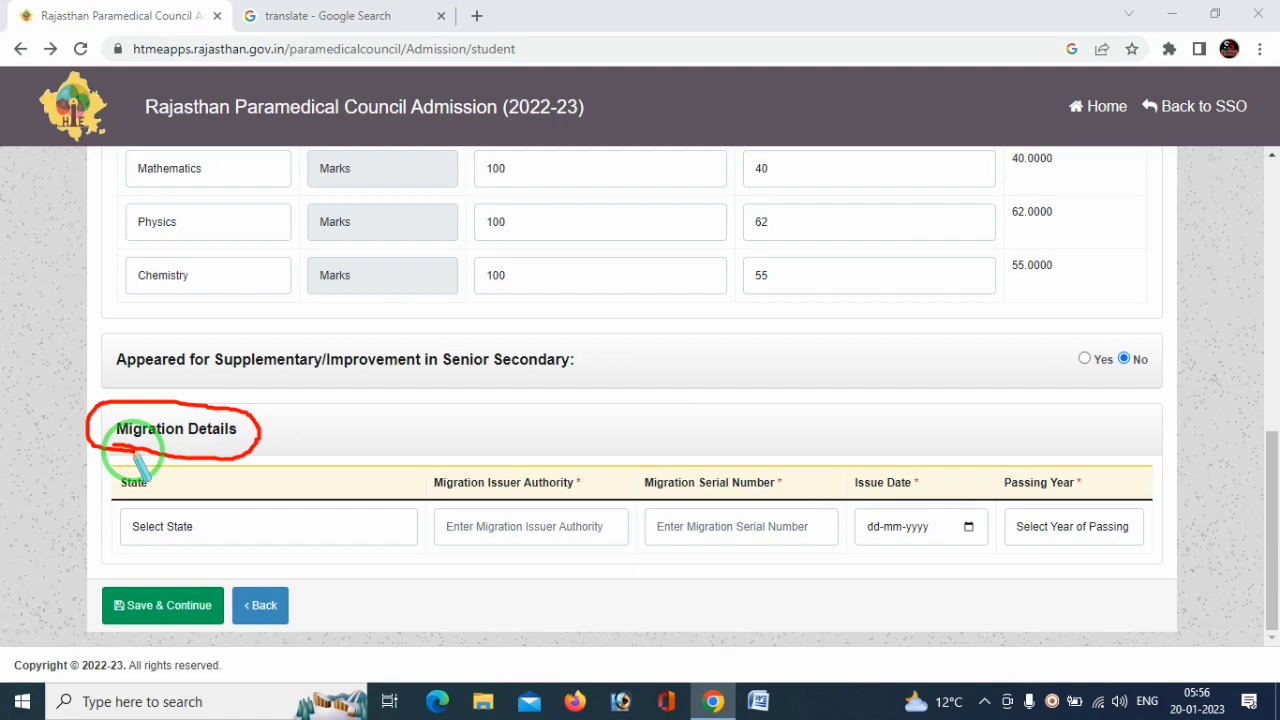
pyautogui.click(68, 516)
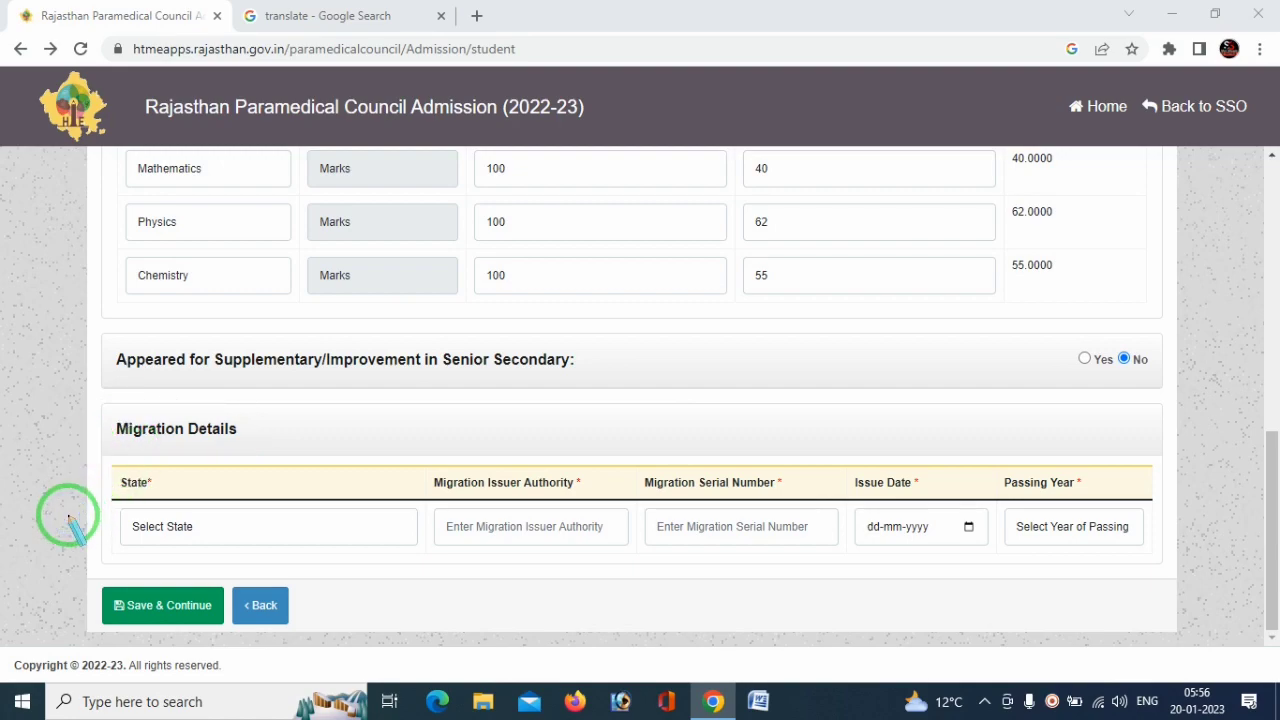
# Step: Choose Rajasthan as the Migration Details state
pyautogui.press('Tab')
pyautogui.click(270, 527)
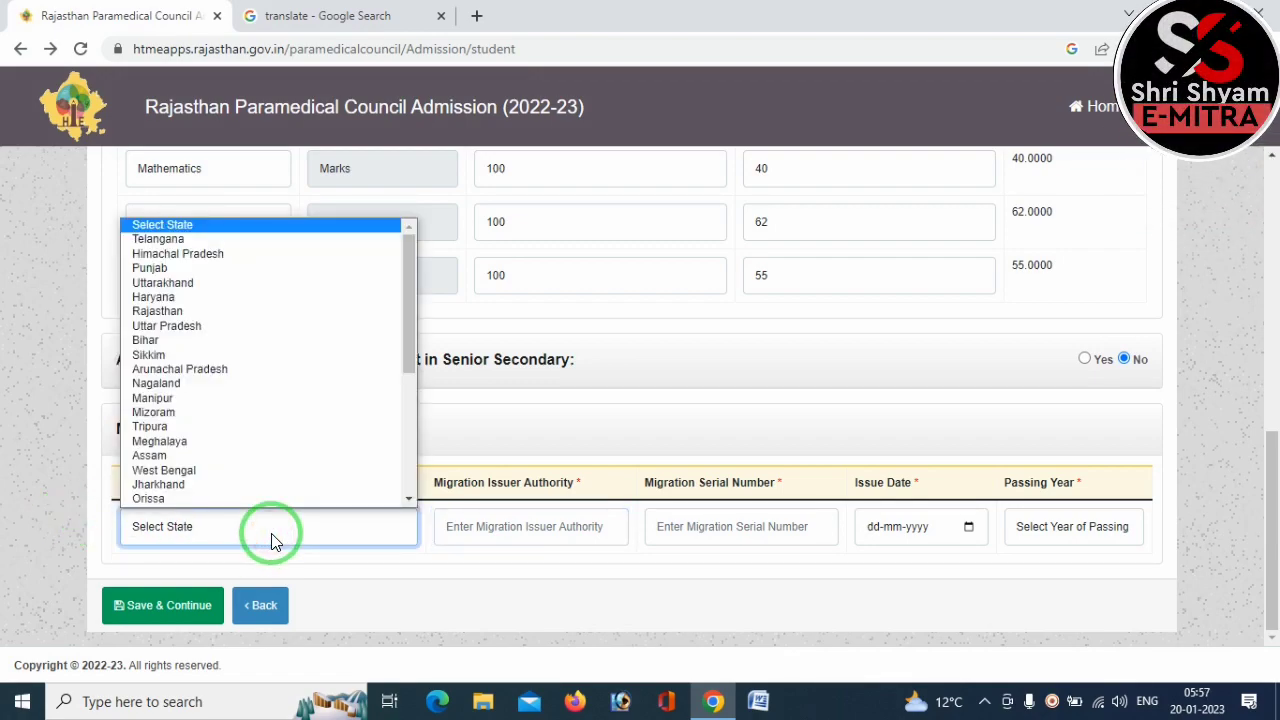
pyautogui.press('r')
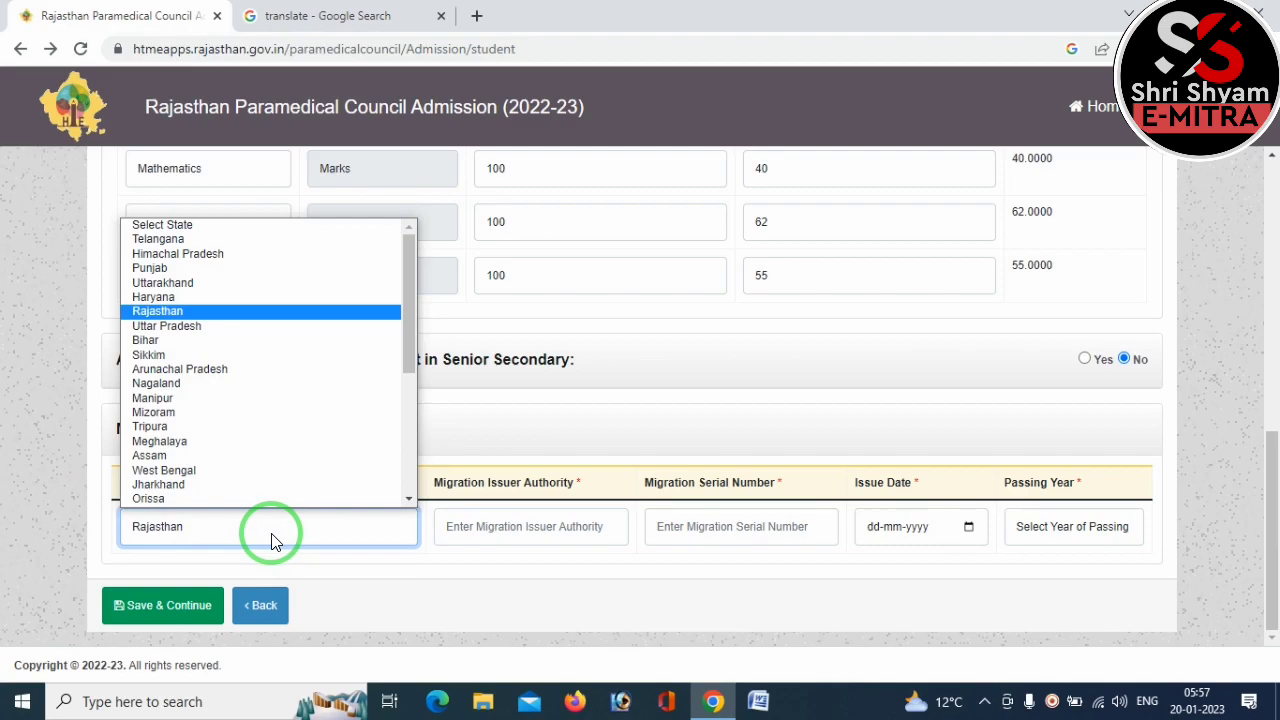
pyautogui.press('Return')
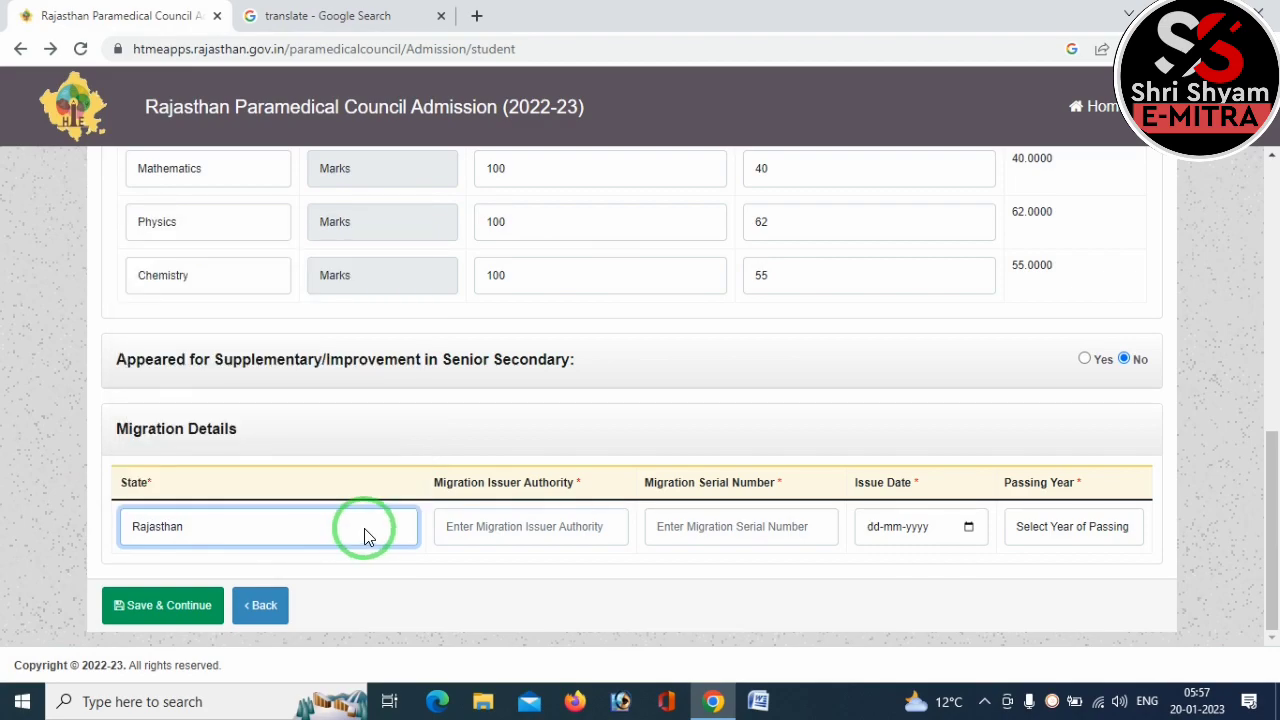
# Step: Underline Migration Issuer Authority and Migration Serial Number with the screen pen, then erase it
pyautogui.hotkey('ctrl', 'alt', 'd')
pyautogui.moveTo(434, 491)
pyautogui.mouseDown()
pyautogui.moveTo(604, 478)
pyautogui.moveTo(531, 449)
pyautogui.moveTo(409, 460)
pyautogui.moveTo(458, 496)
pyautogui.mouseUp()
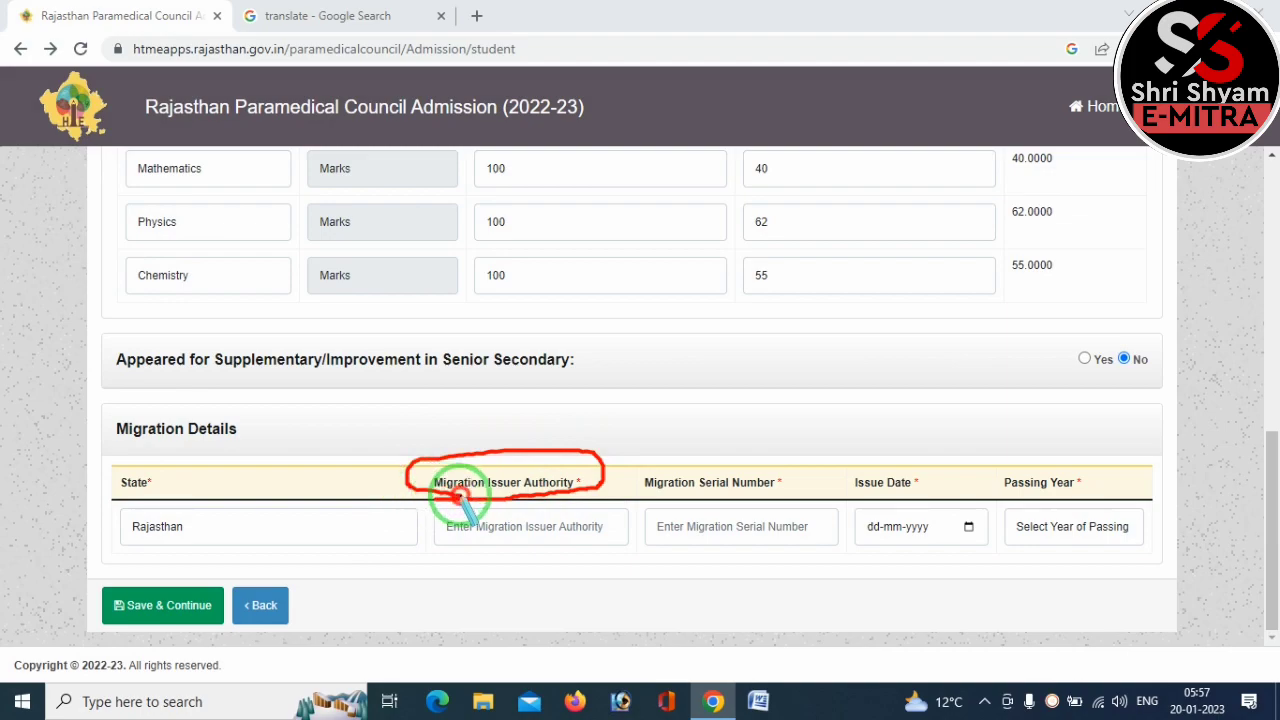
pyautogui.moveTo(477, 527); pyautogui.dragTo(521, 514)
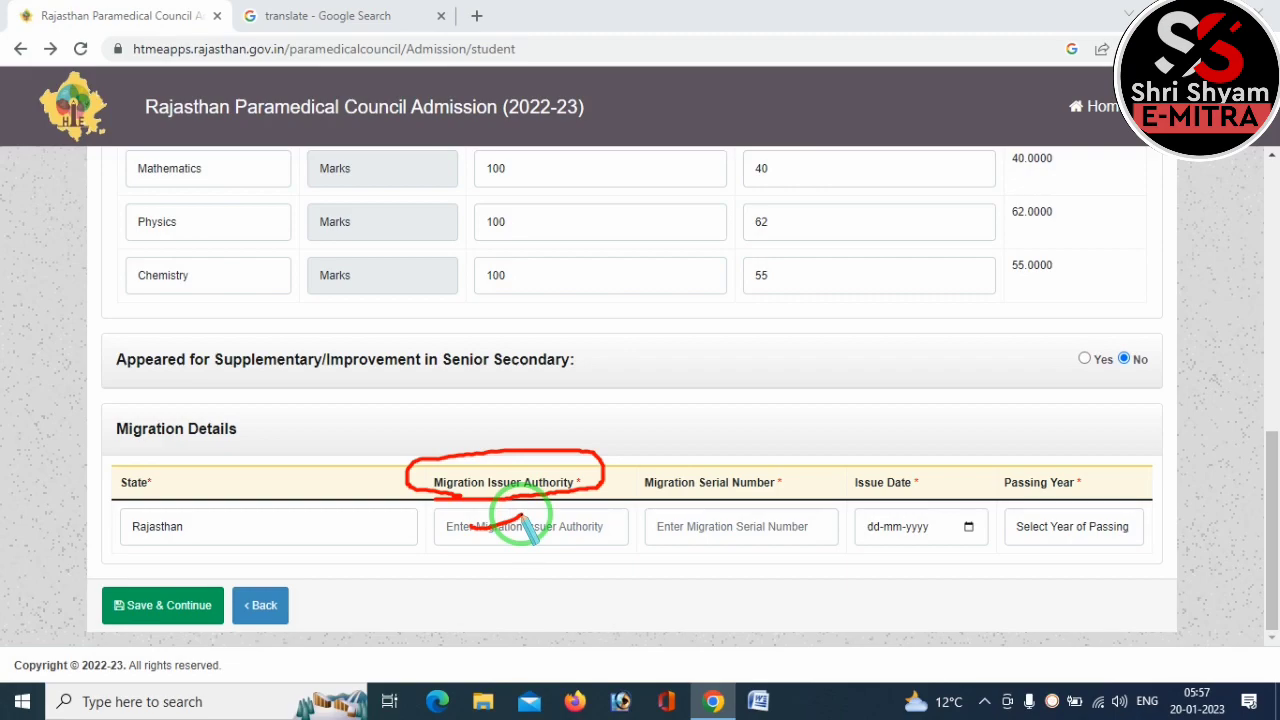
pyautogui.moveTo(642, 492)
pyautogui.mouseDown()
pyautogui.moveTo(755, 497)
pyautogui.moveTo(786, 469)
pyautogui.moveTo(640, 466)
pyautogui.moveTo(663, 495)
pyautogui.mouseUp()
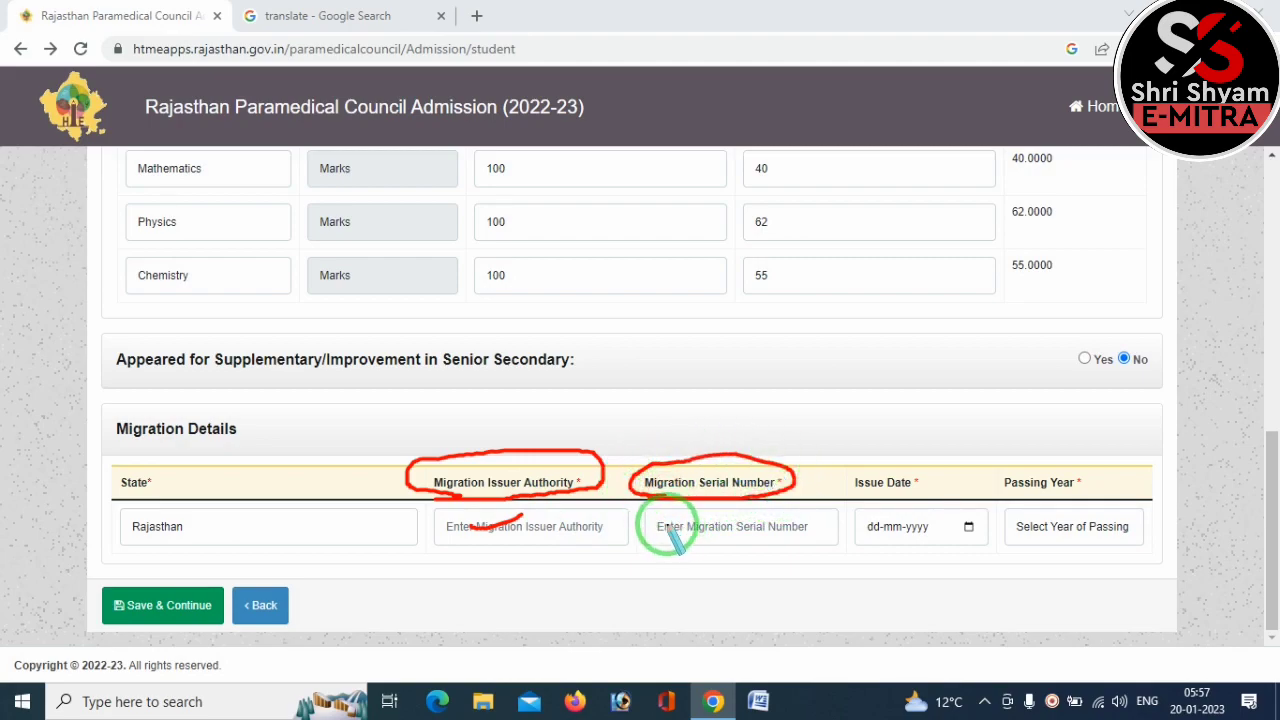
pyautogui.moveTo(670, 526); pyautogui.dragTo(727, 515)
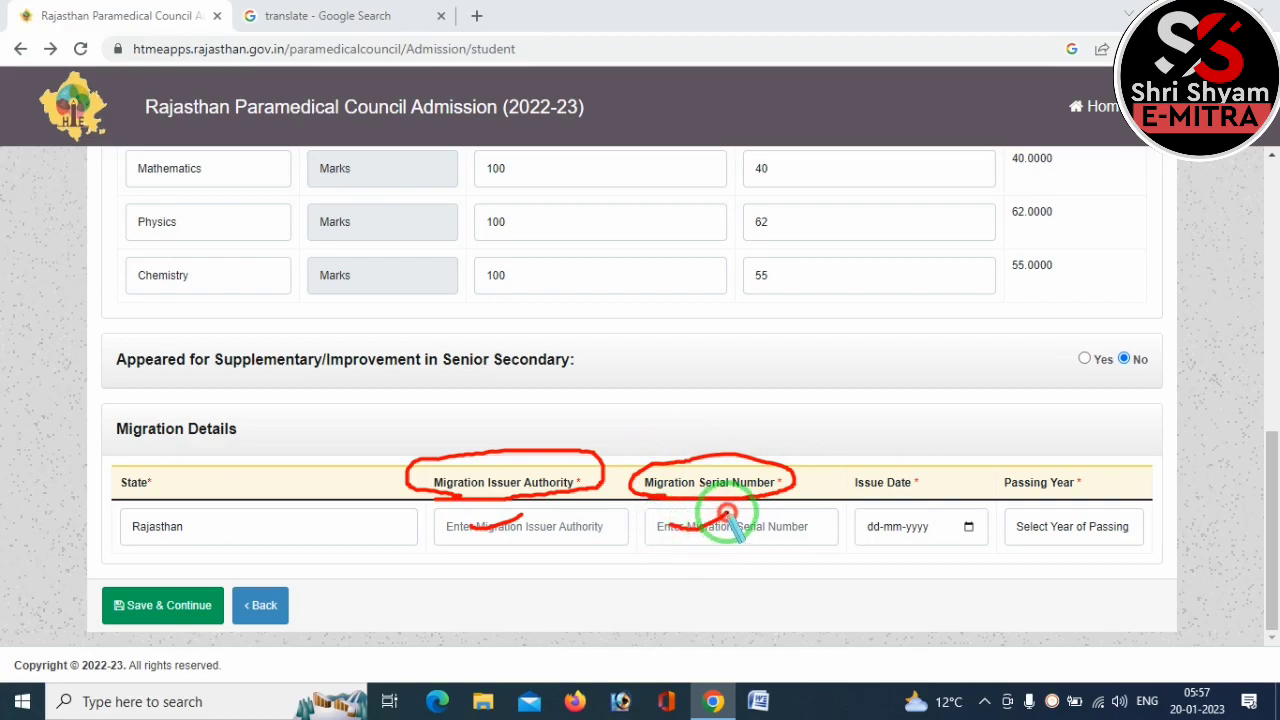
pyautogui.rightClick(752, 560)
pyautogui.press('Escape')
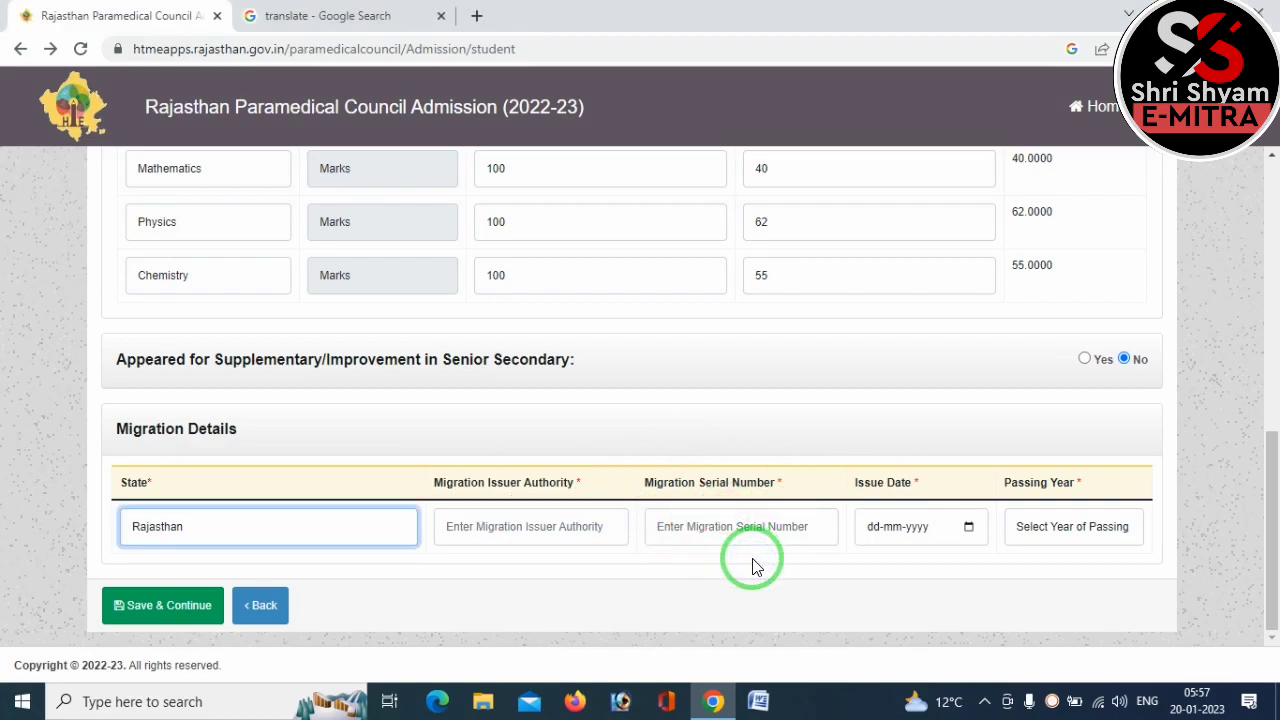
# Step: Set the migration certificate issue date to 10 August 2022 in the calendar
pyautogui.click(967, 530)
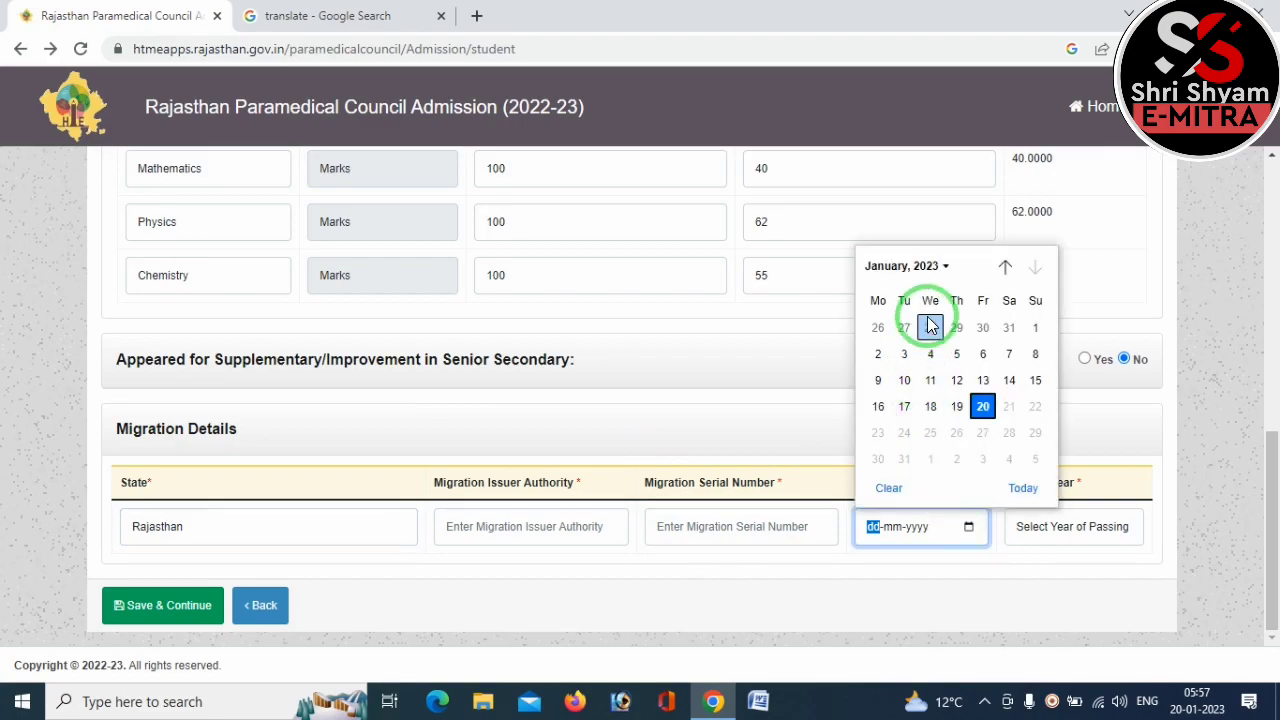
pyautogui.click(938, 270)
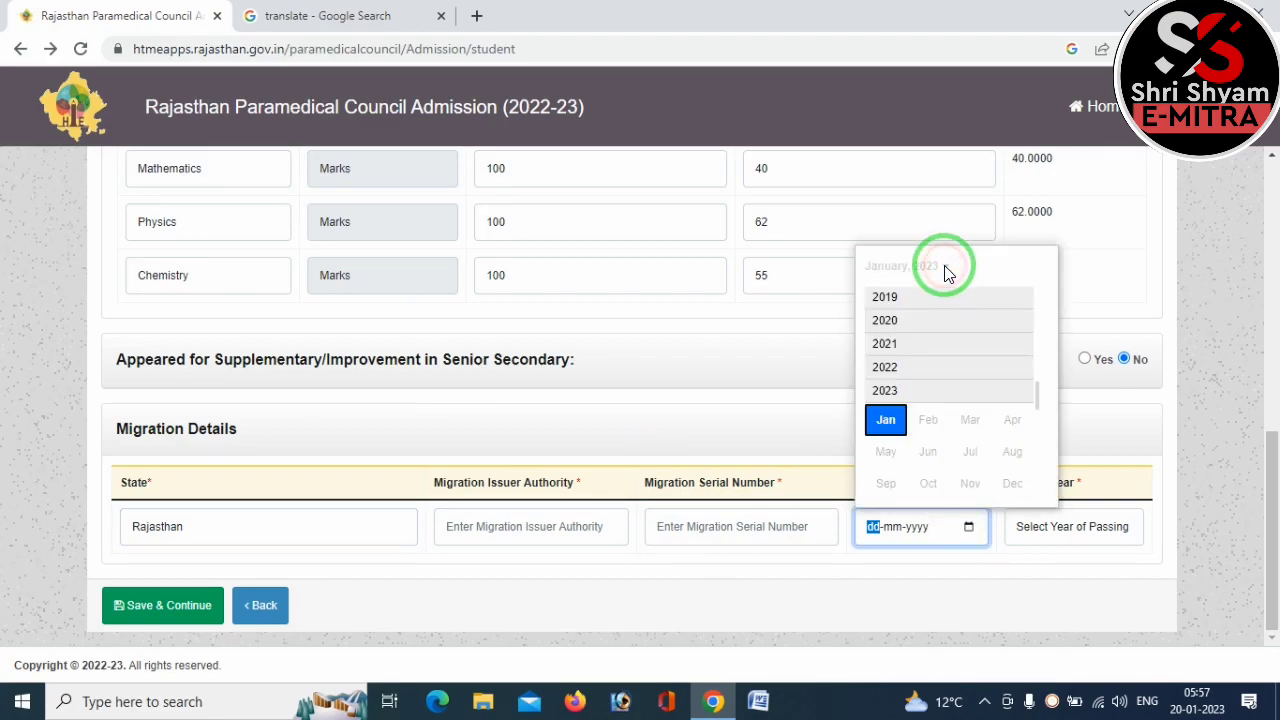
pyautogui.click(909, 367)
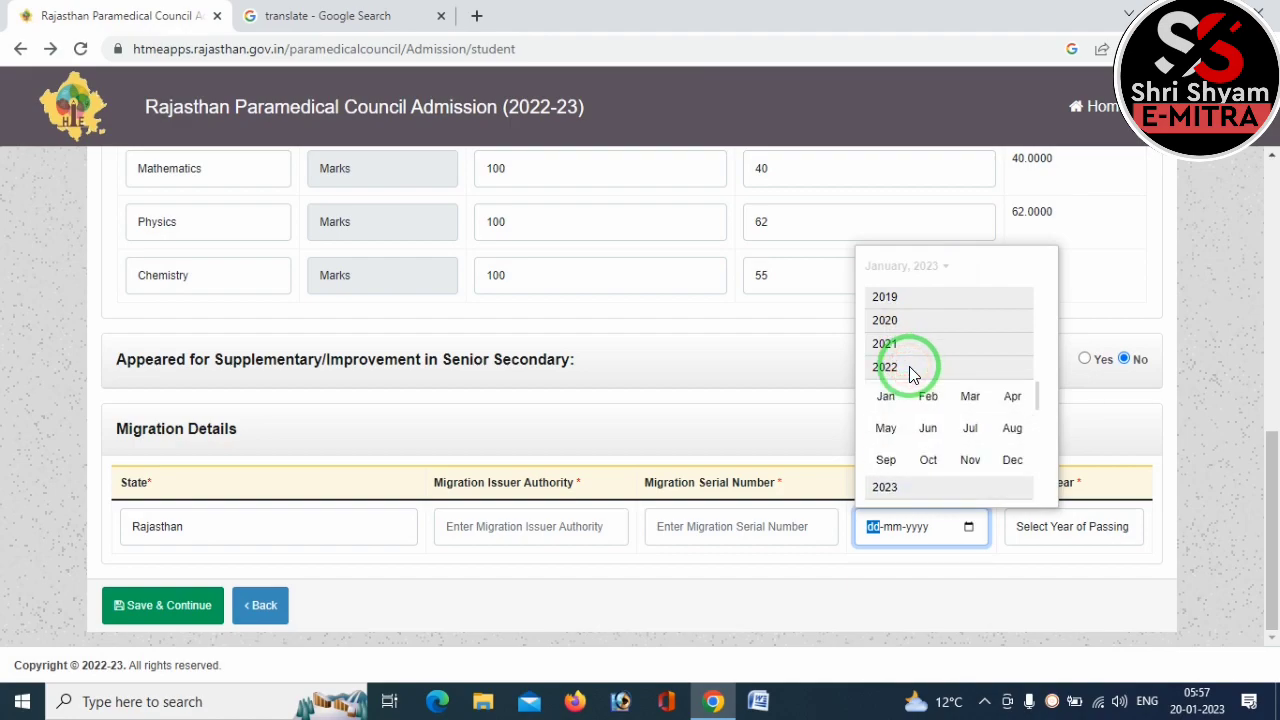
pyautogui.click(1013, 429)
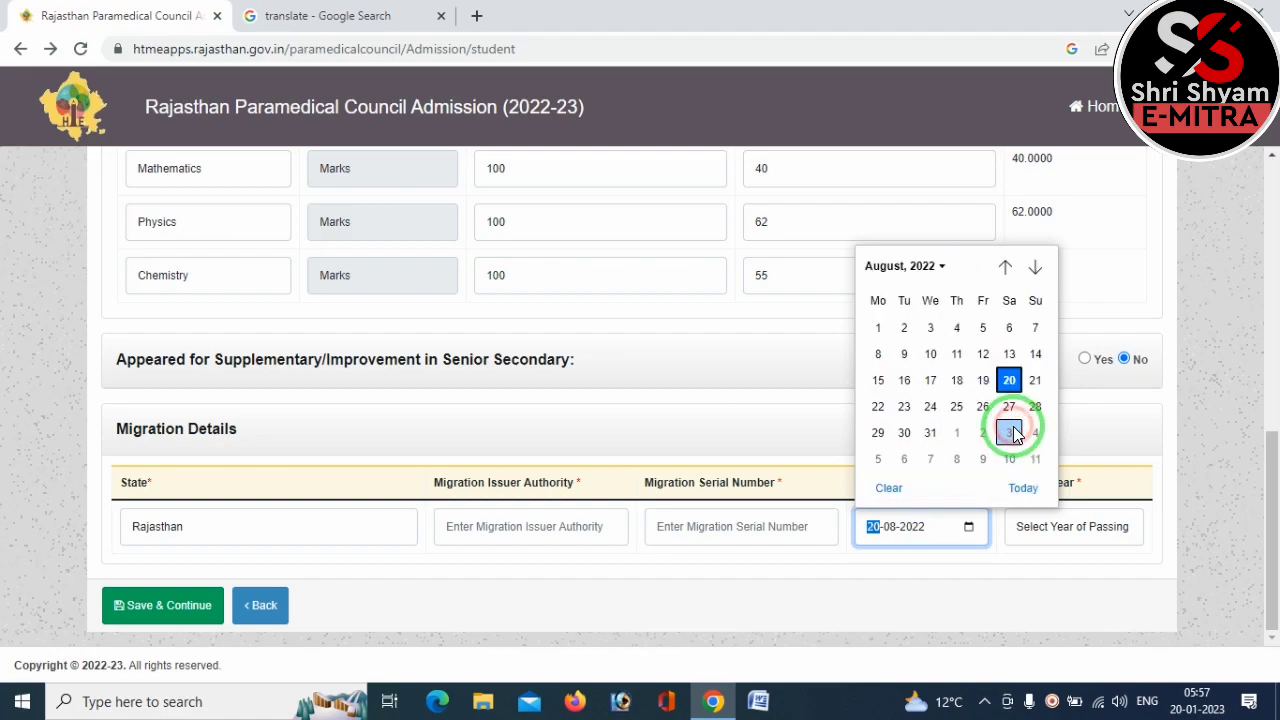
pyautogui.click(930, 355)
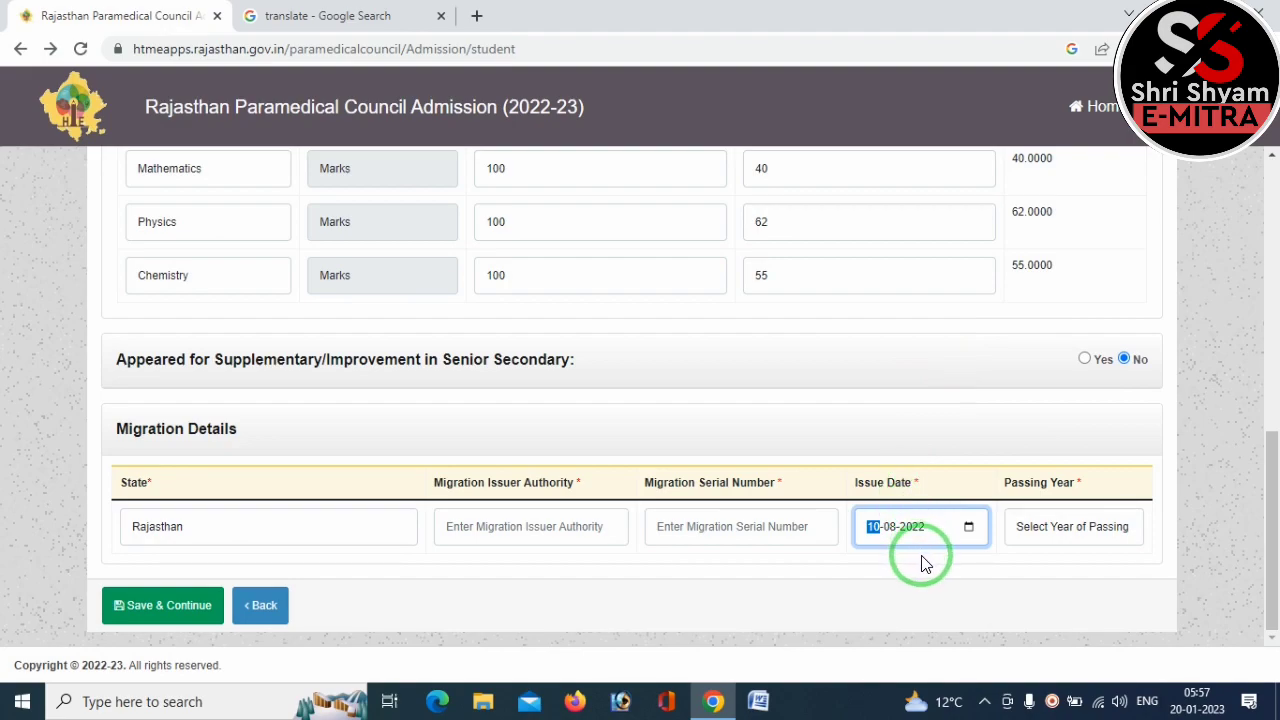
# Step: Choose 2022 as the migration passing year
pyautogui.click(1068, 535)
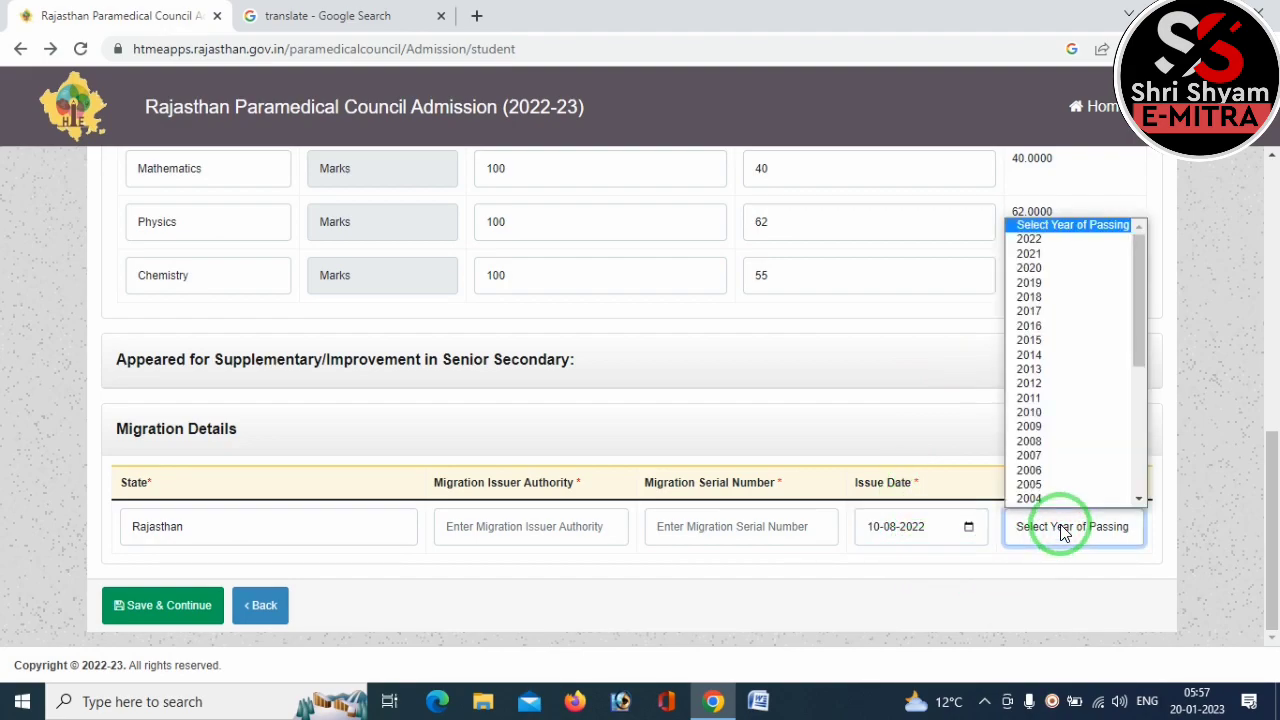
pyautogui.press('Down')
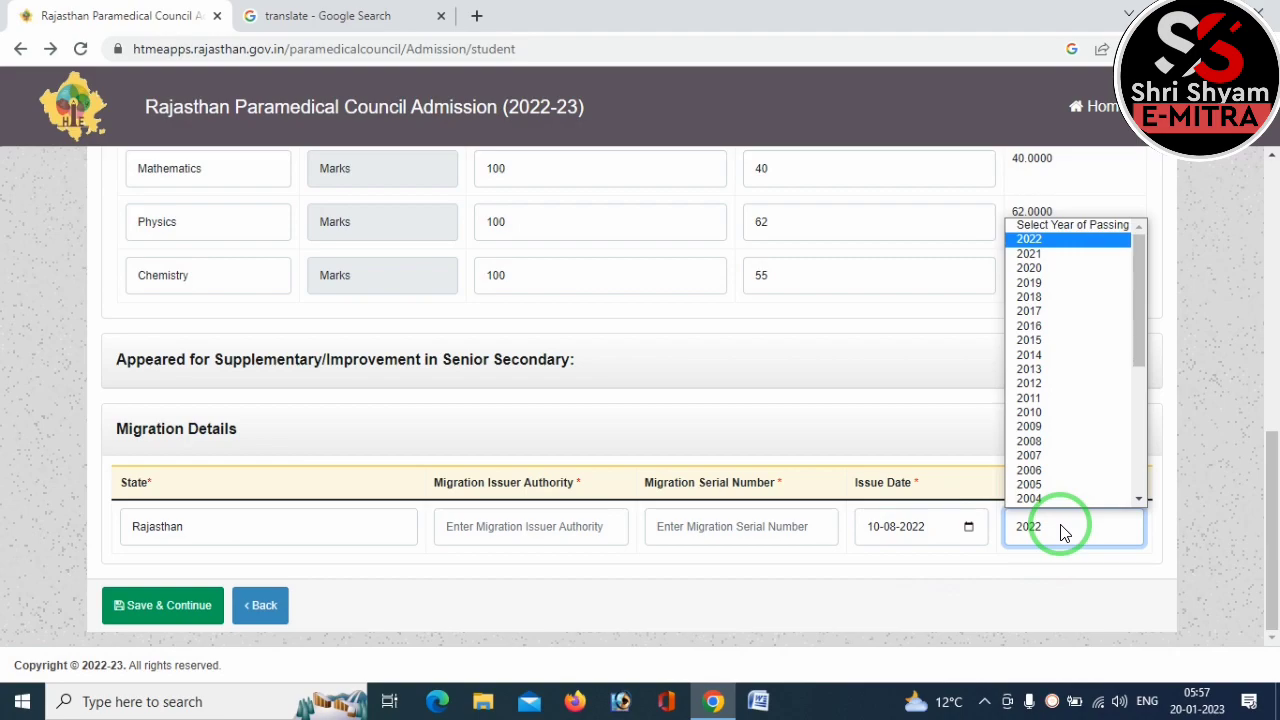
pyautogui.press('Return')
pyautogui.click(1062, 531)
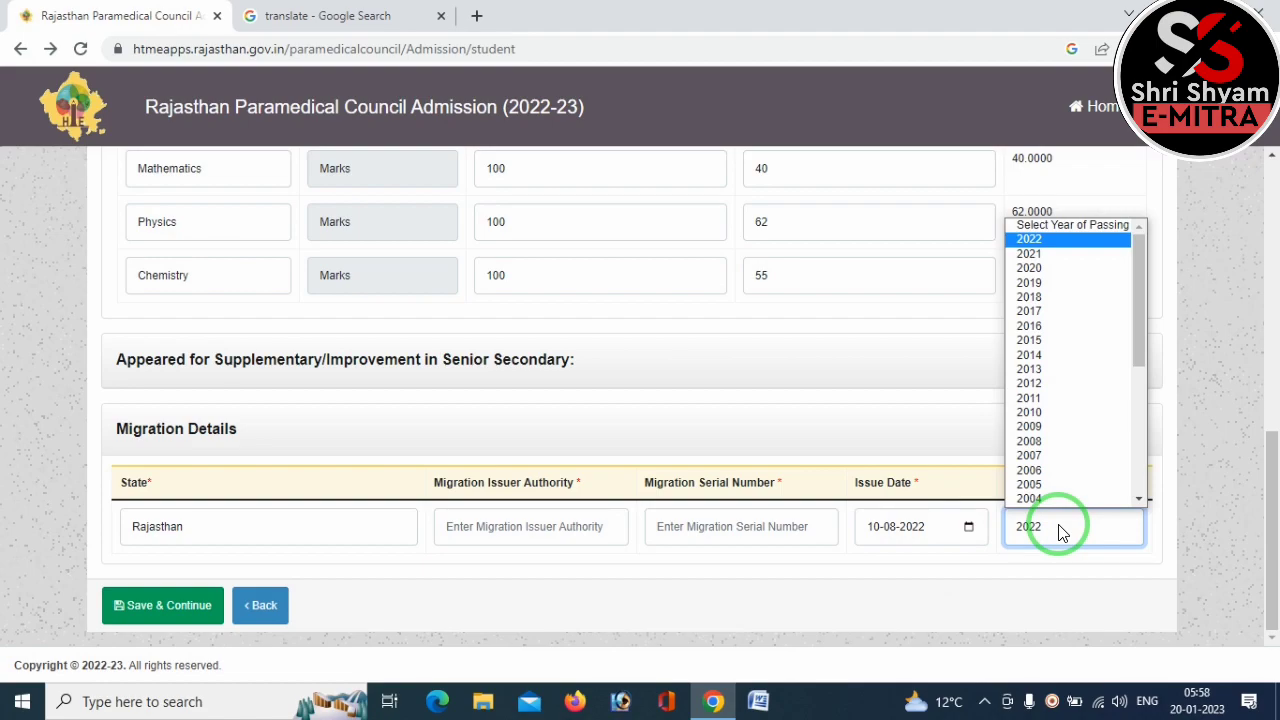
pyautogui.click(1062, 531)
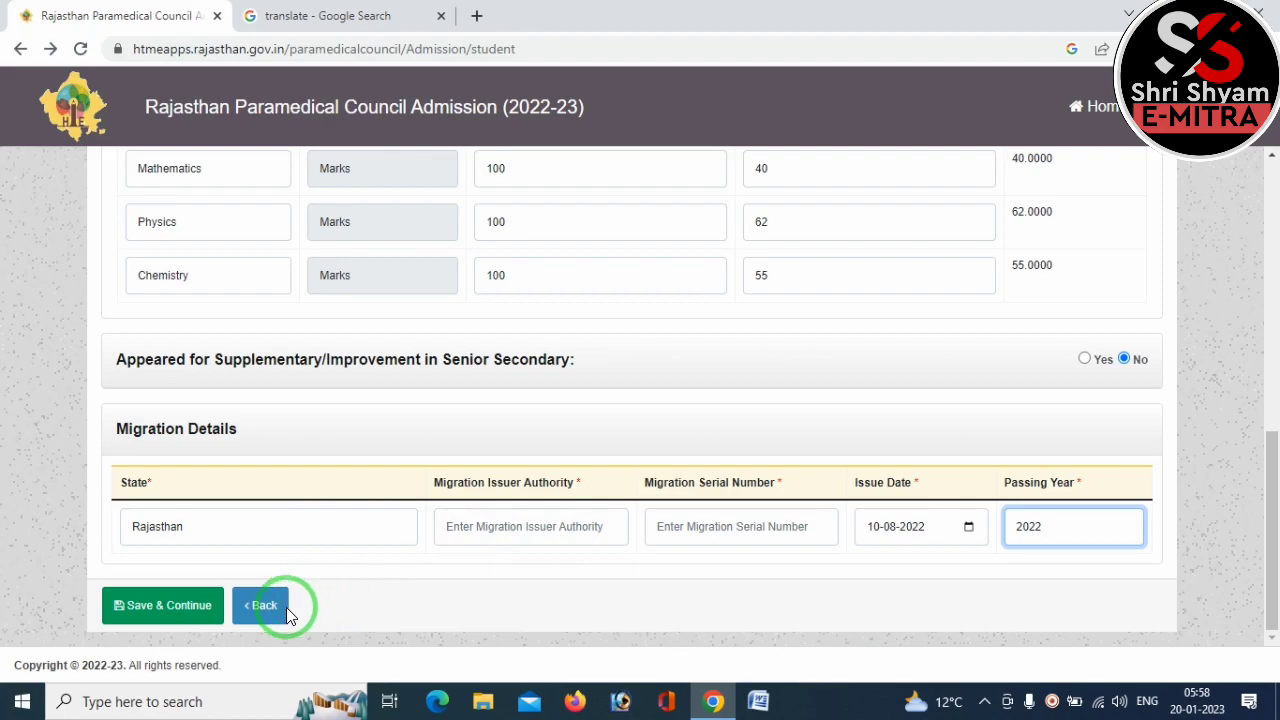
# Step: Save the migration details, then circle and erase the Address Detail step with the screen pen
pyautogui.click(170, 612)
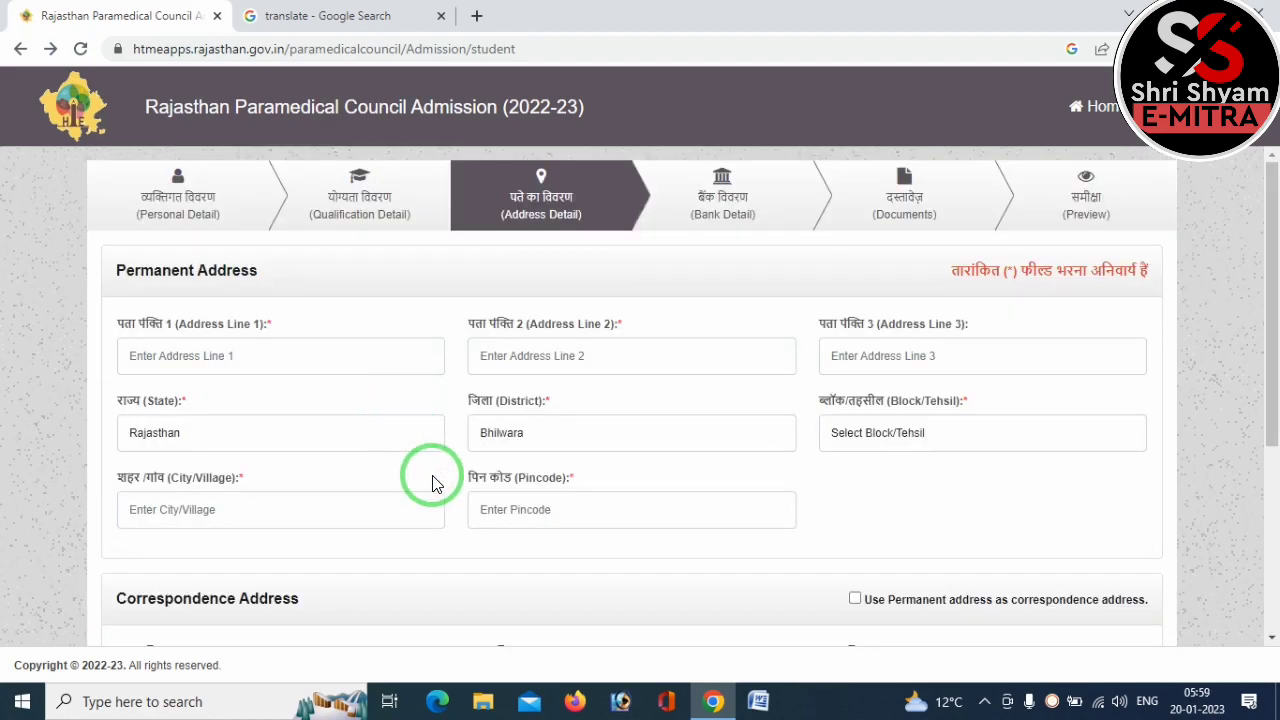
pyautogui.hotkey('ctrl', 'alt', 'd')
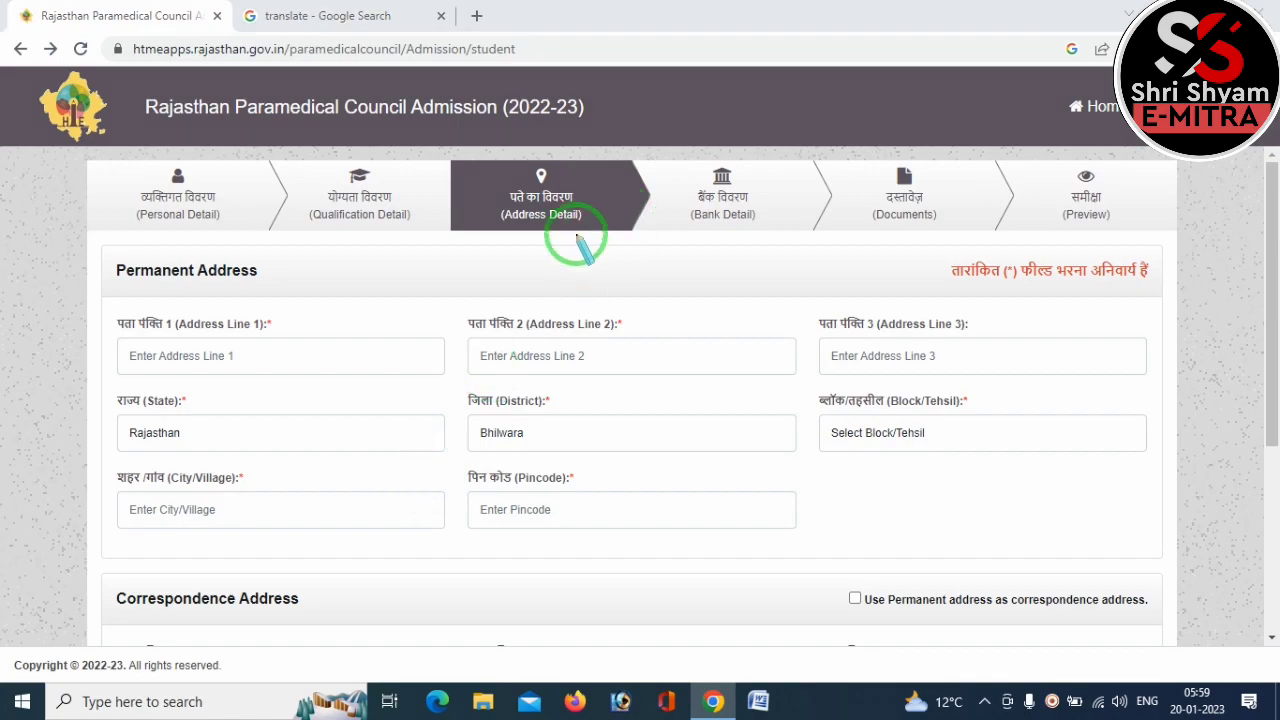
pyautogui.moveTo(520, 245)
pyautogui.mouseDown()
pyautogui.moveTo(588, 163)
pyautogui.moveTo(482, 210)
pyautogui.moveTo(518, 250)
pyautogui.mouseUp()
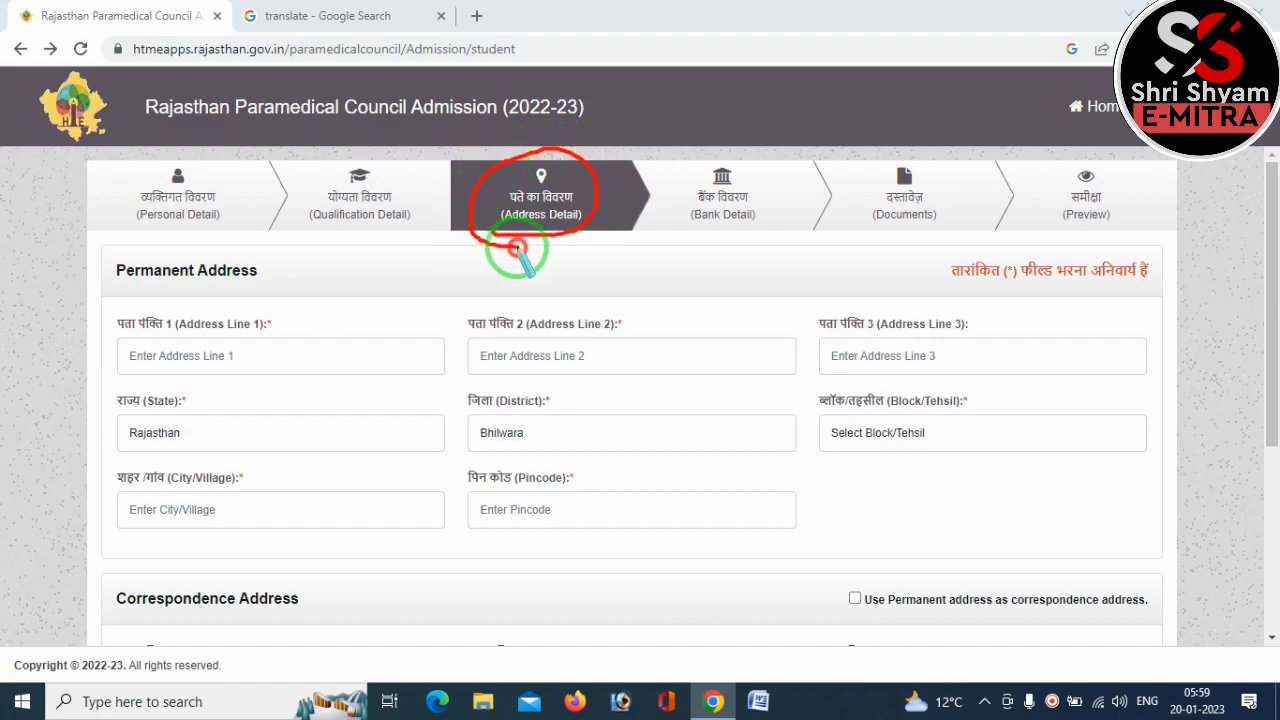
pyautogui.rightClick(445, 291)
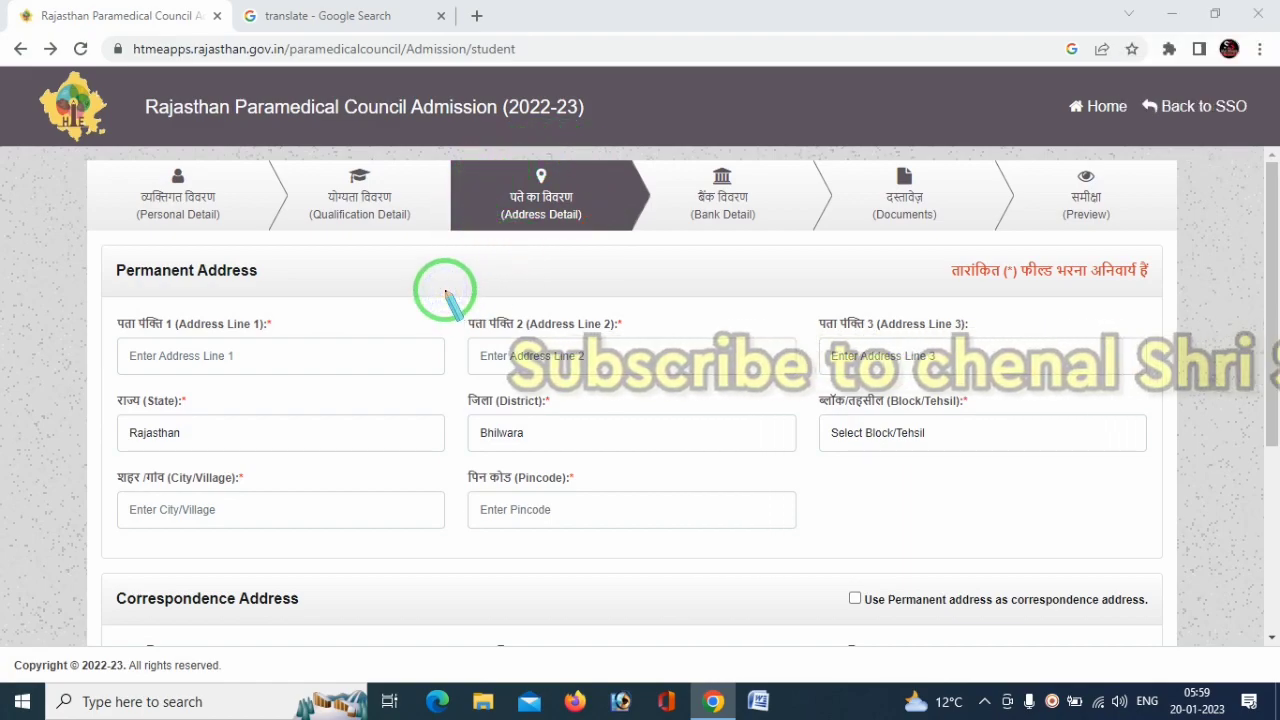
pyautogui.scroll(-1, 374, 323)
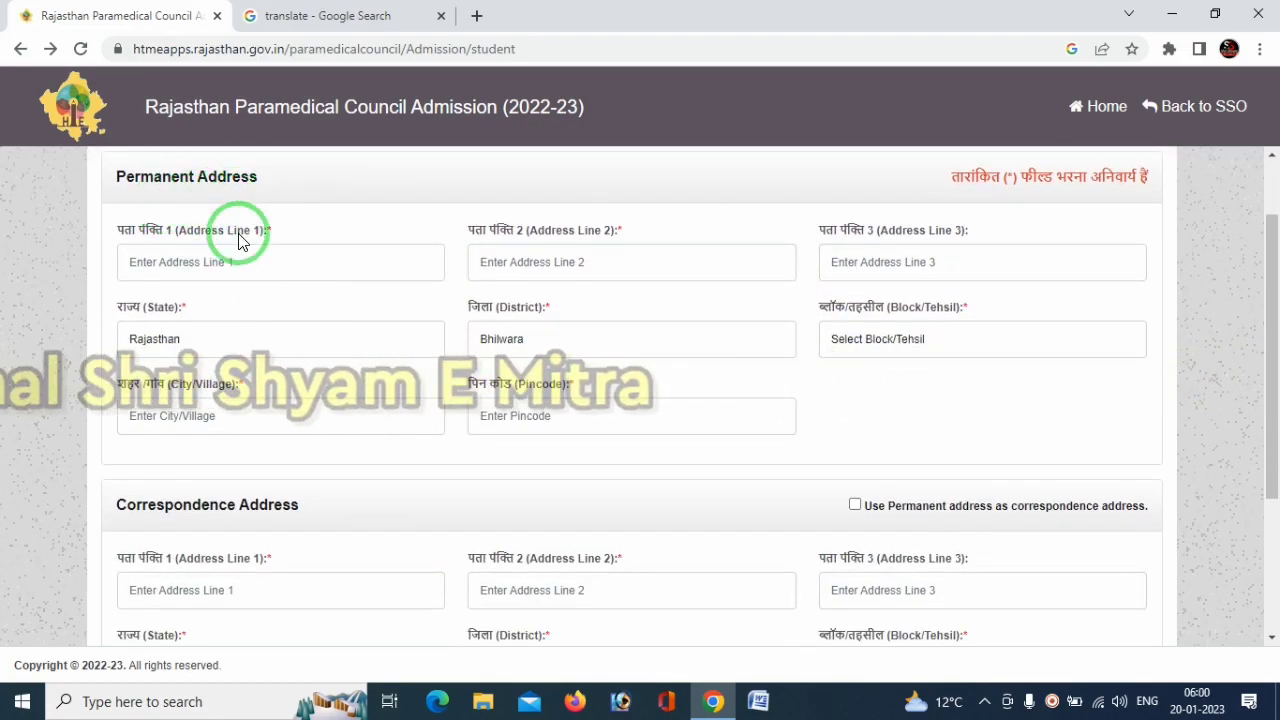
# Step: Fill permanent Address Lines 1-3 with VP, TEH and DIST
pyautogui.click(246, 265)
pyautogui.write('vp')
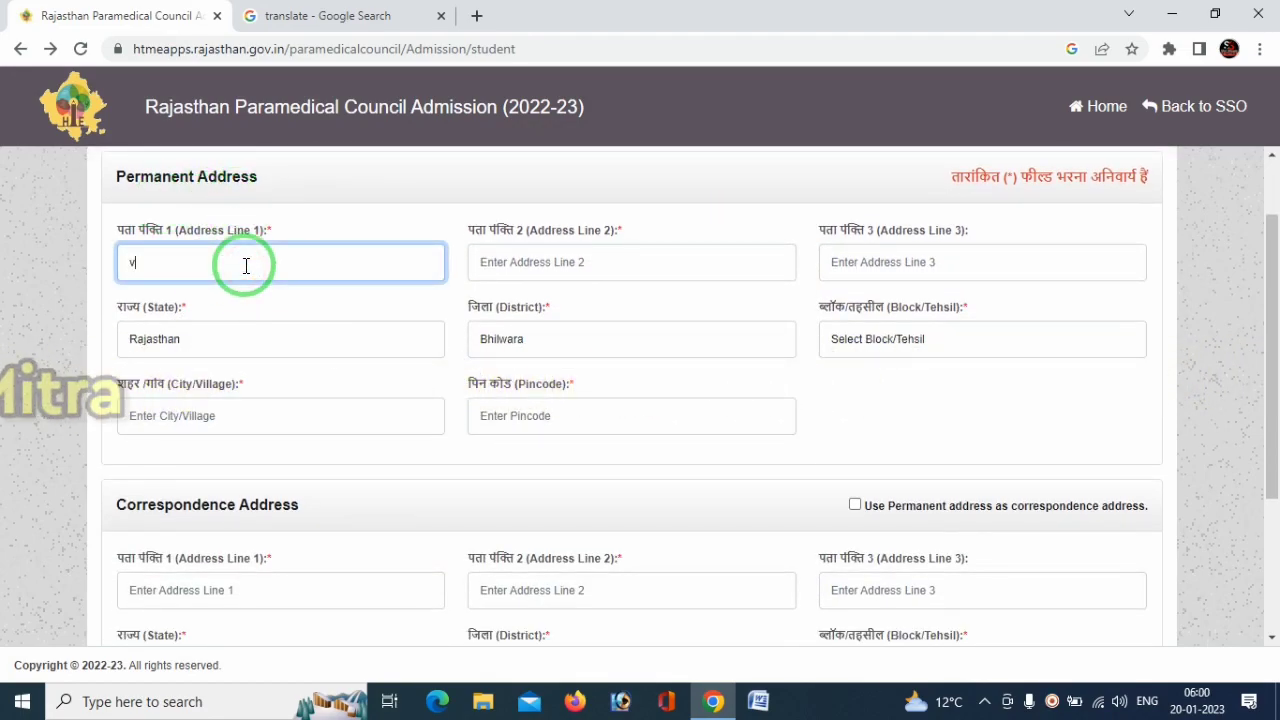
pyautogui.press('BackSpace')
pyautogui.press('BackSpace')
pyautogui.write('VP')
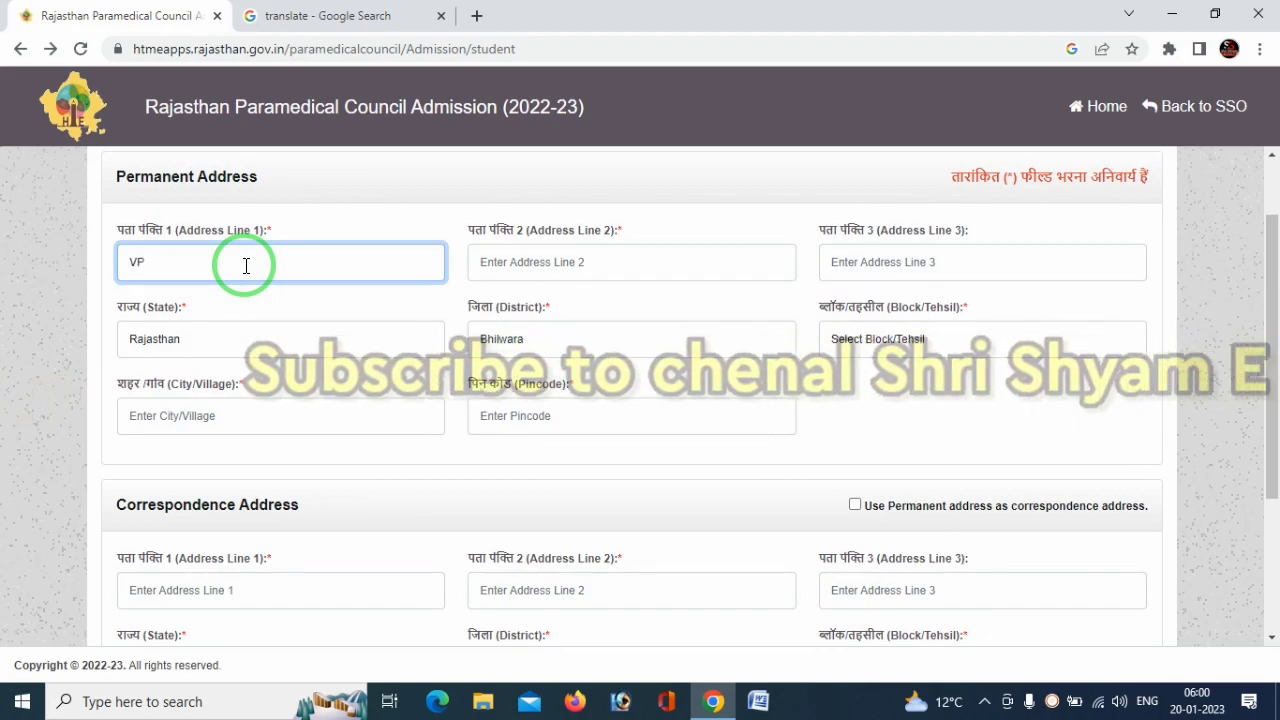
pyautogui.press('Tab')
pyautogui.write('TEH')
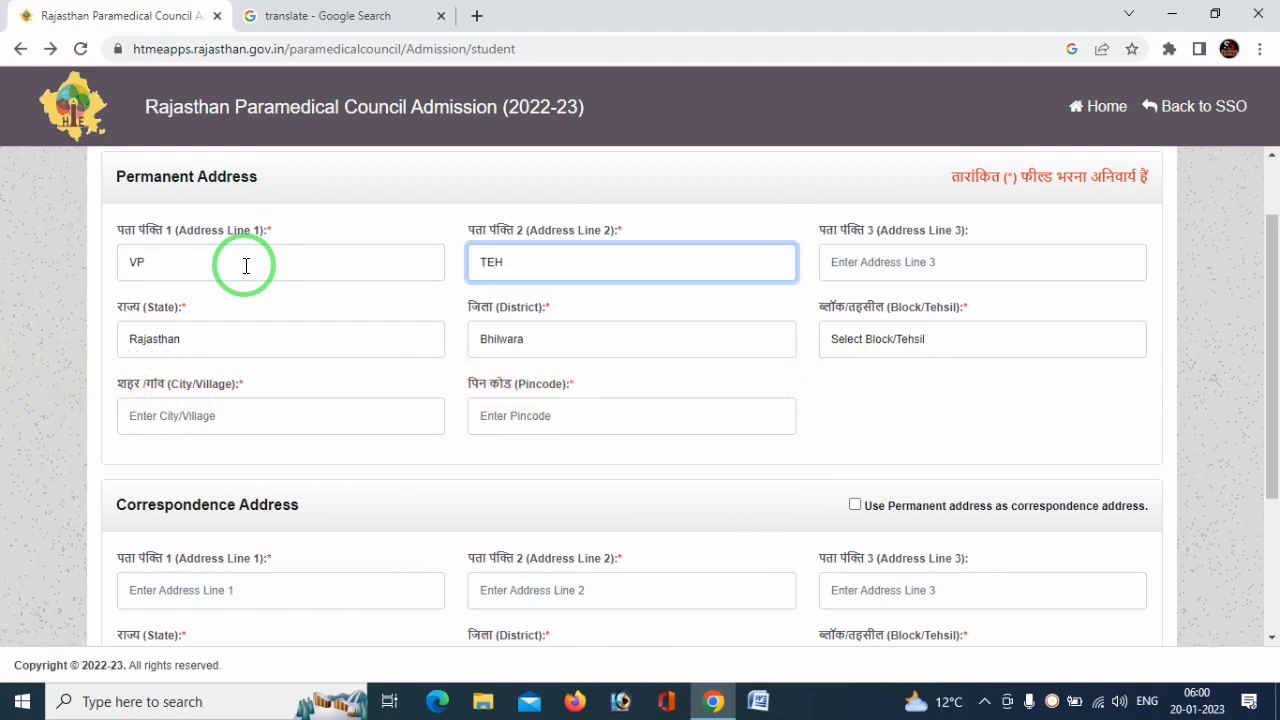
pyautogui.click(849, 265)
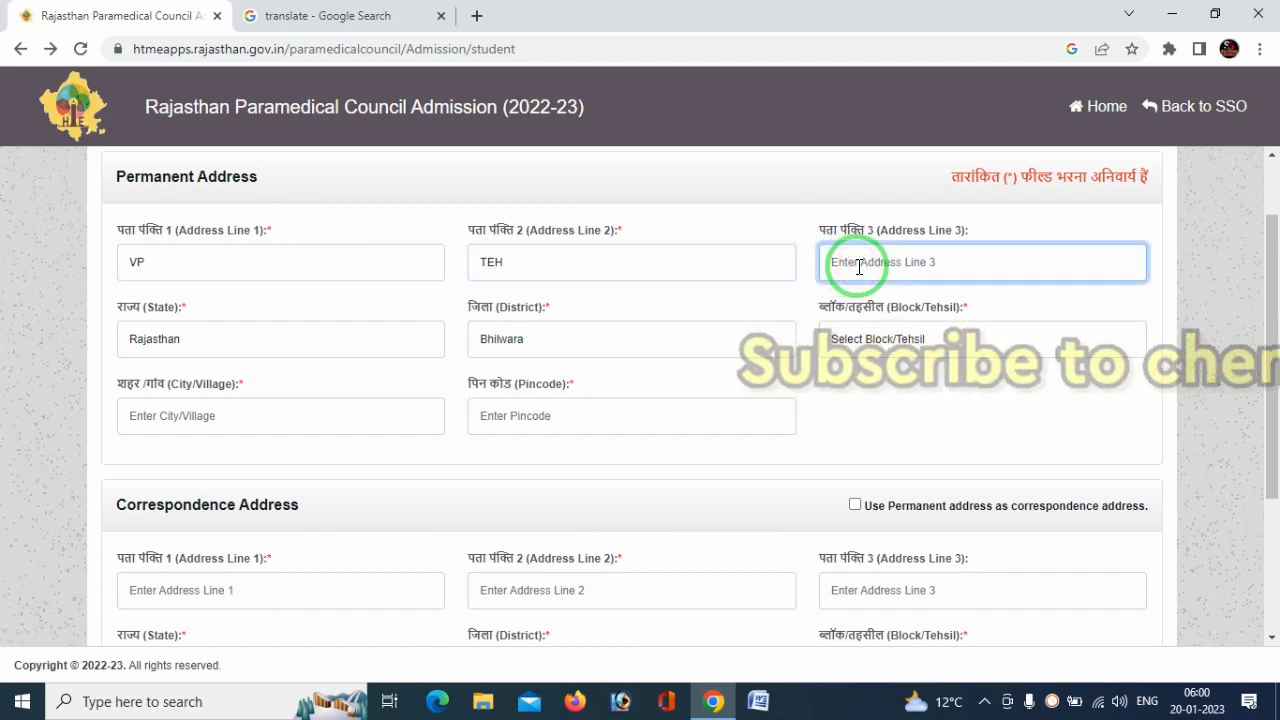
pyautogui.write('DIST')
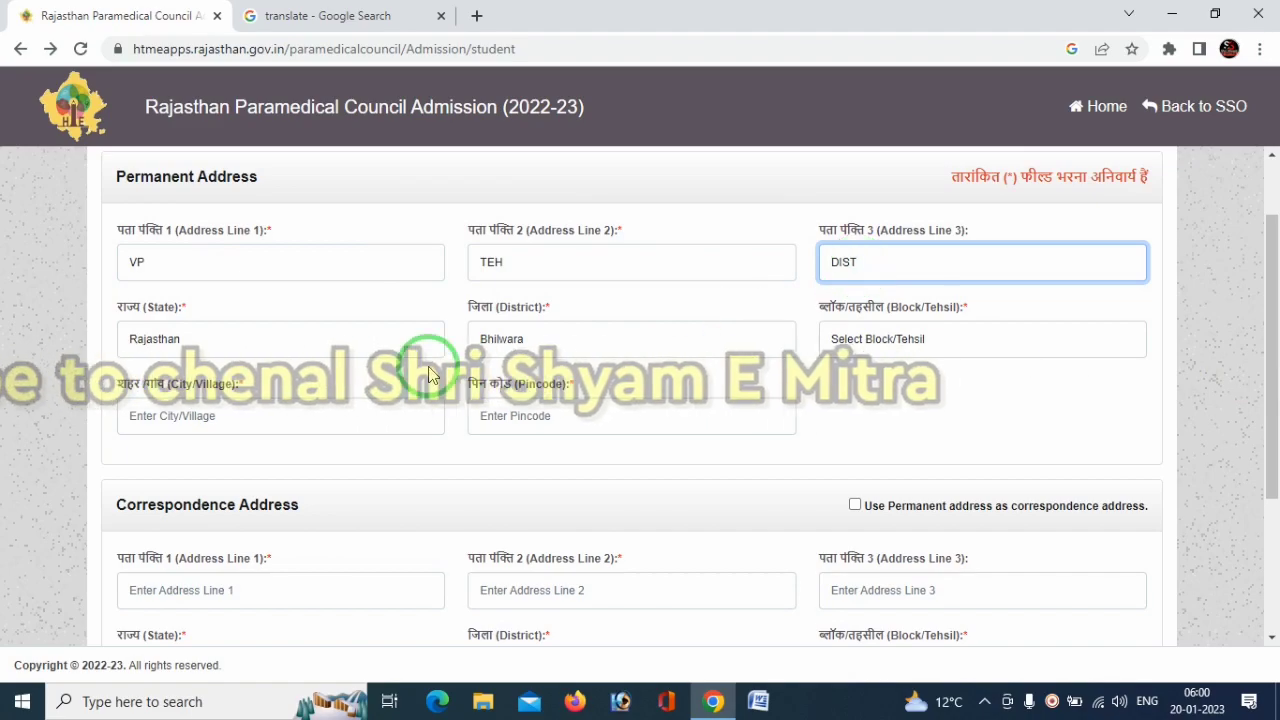
# Step: Keep state Rajasthan and pick district Bhilwara, leaving Block/Tehsil and City/Village empty
pyautogui.click(305, 347)
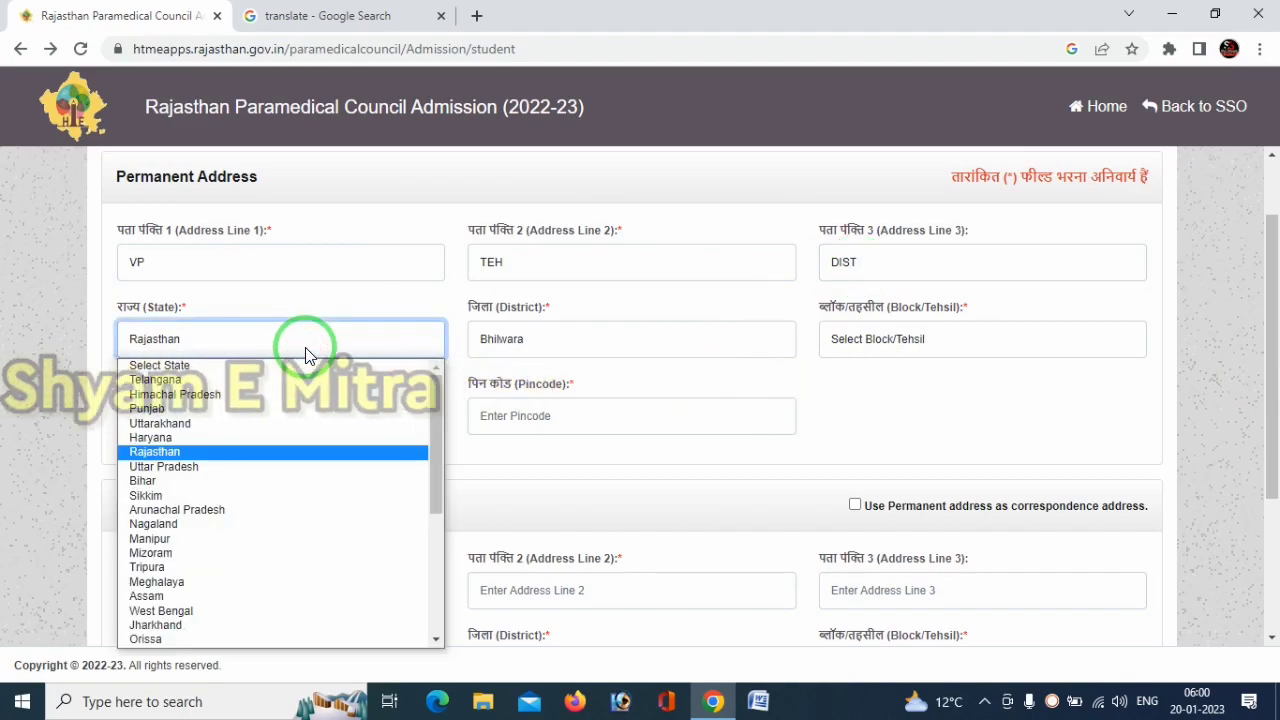
pyautogui.click(306, 350)
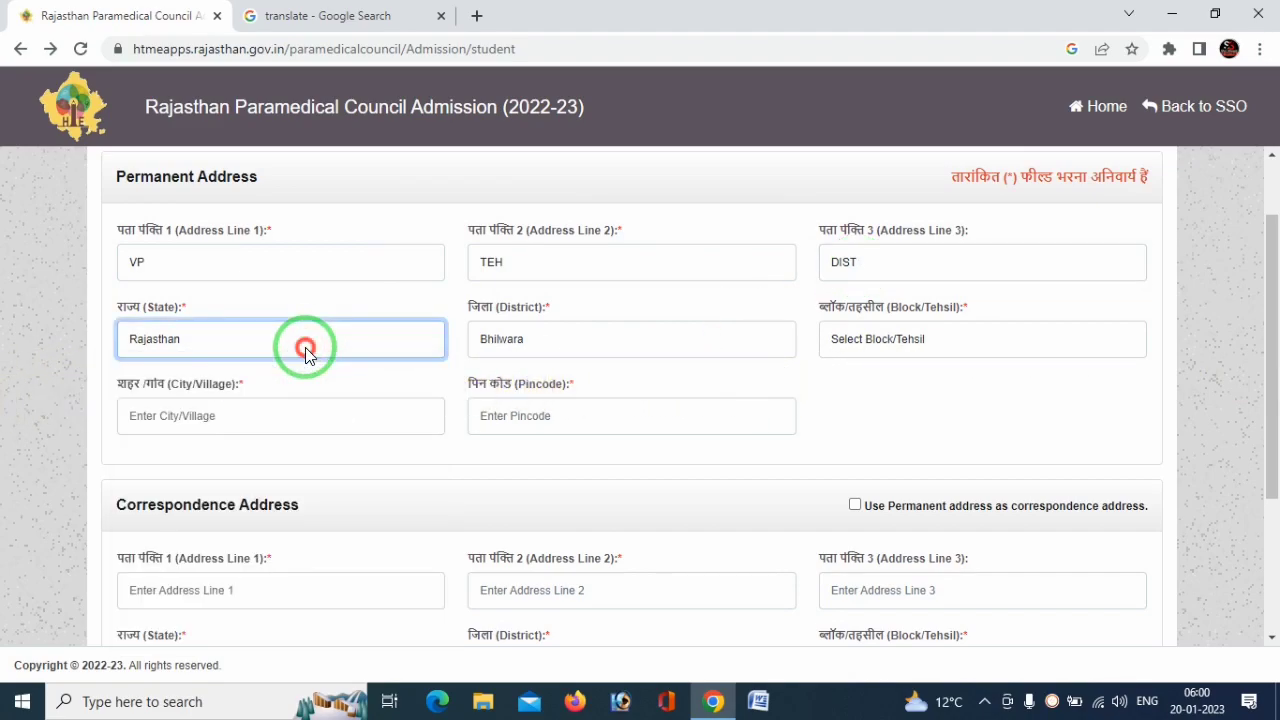
pyautogui.click(520, 343)
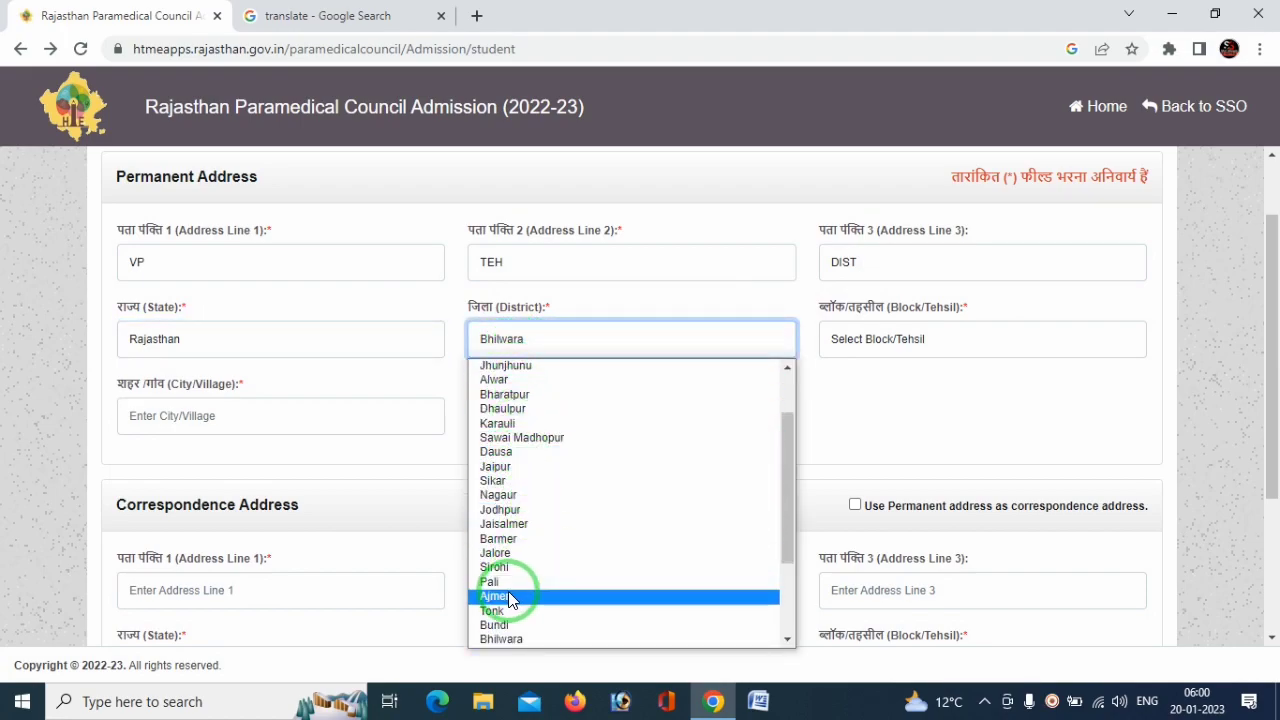
pyautogui.press('Down')
pyautogui.press('Down')
pyautogui.press('Down')
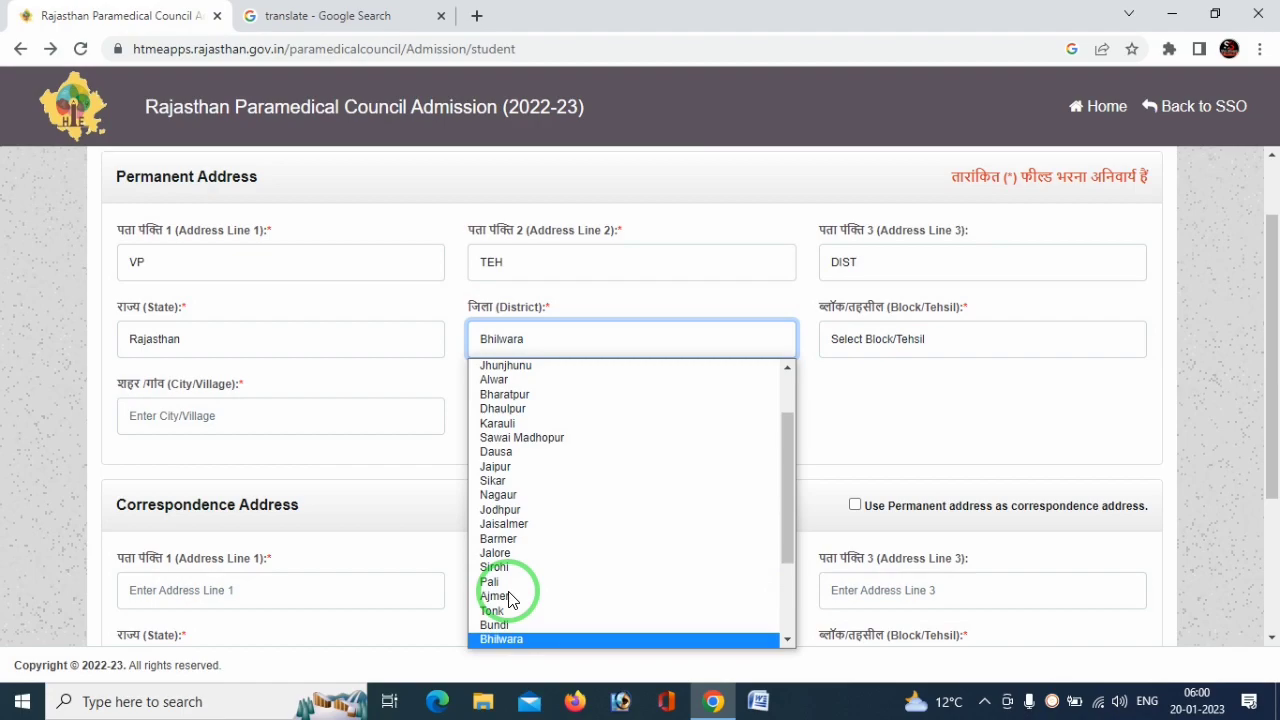
pyautogui.press('Return')
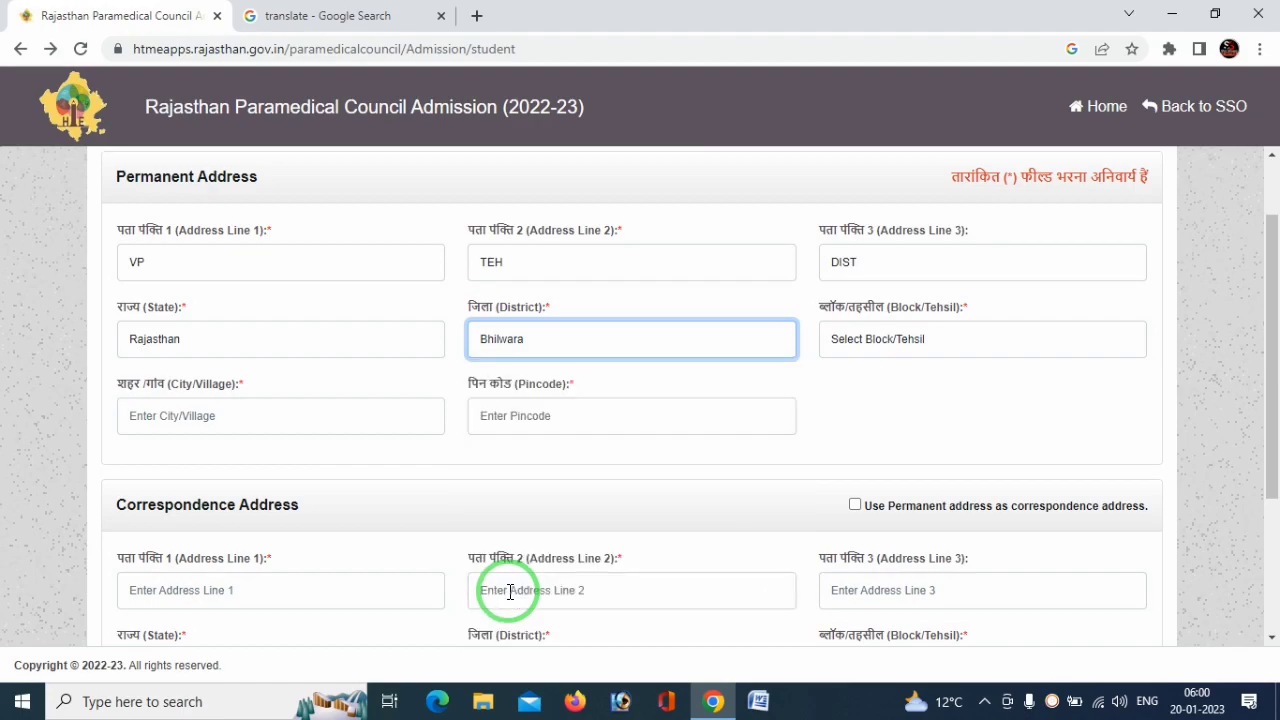
pyautogui.click(911, 351)
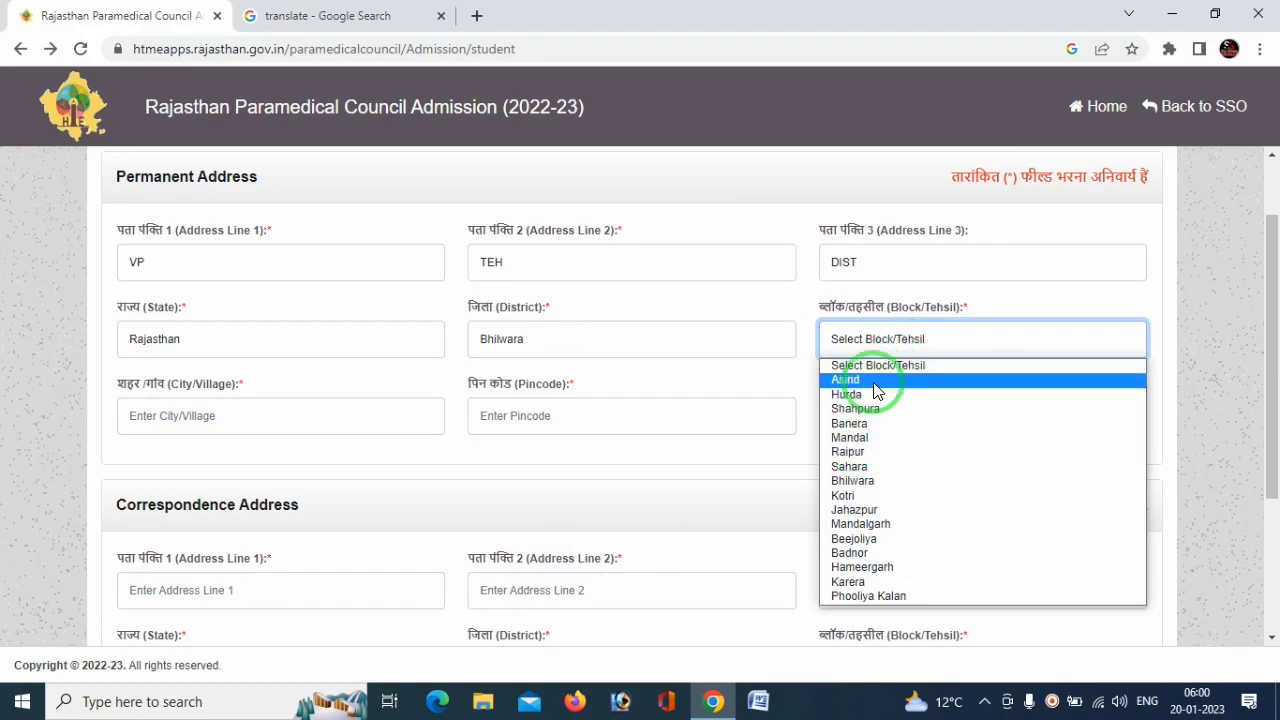
pyautogui.click(882, 368)
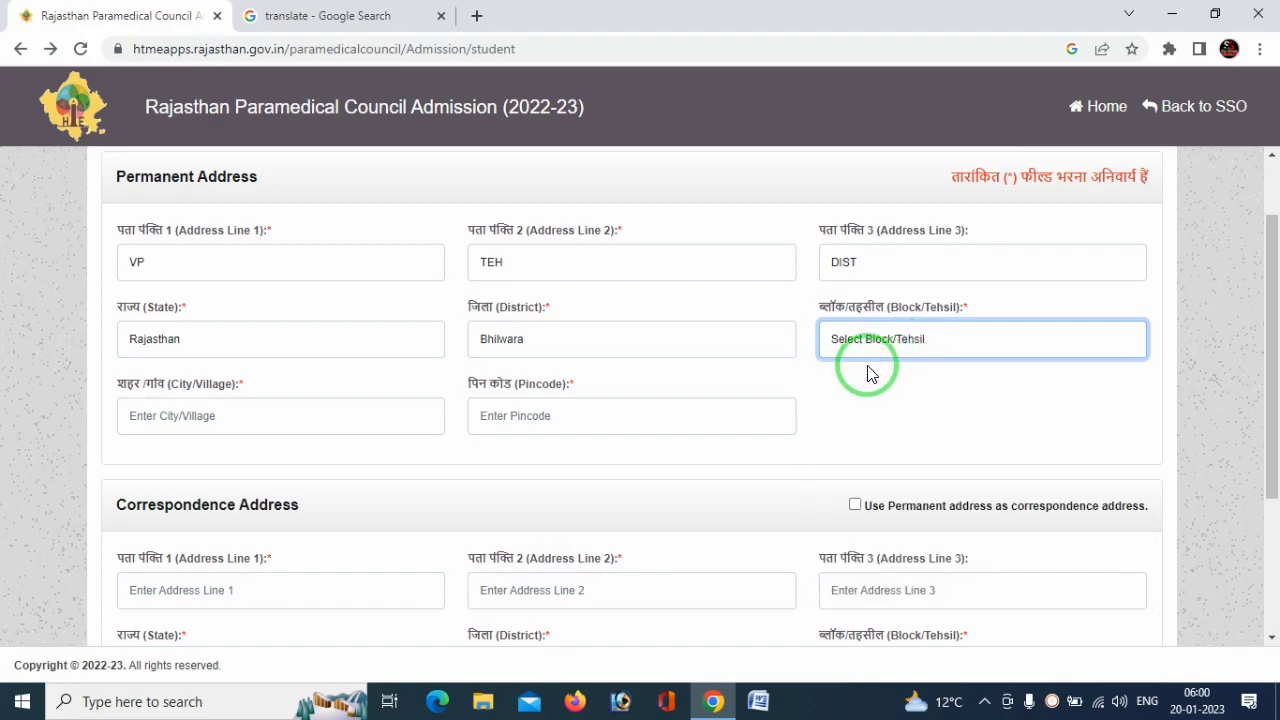
pyautogui.click(288, 418)
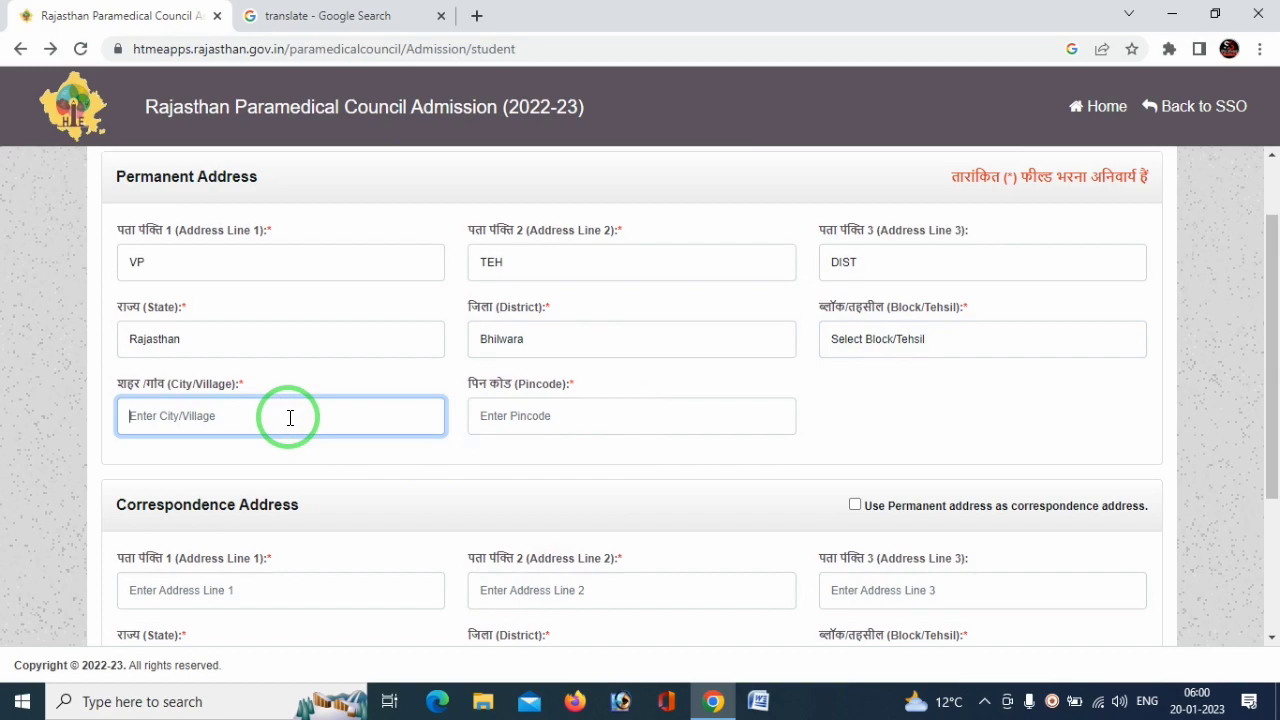
# Step: Mark the Pincode field and the Permanent and Correspondence Address headings with the screen pen
pyautogui.hotkey('ctrl', 'alt', 'd')
pyautogui.moveTo(497, 420)
pyautogui.mouseDown()
pyautogui.moveTo(537, 428)
pyautogui.moveTo(633, 400)
pyautogui.mouseUp()
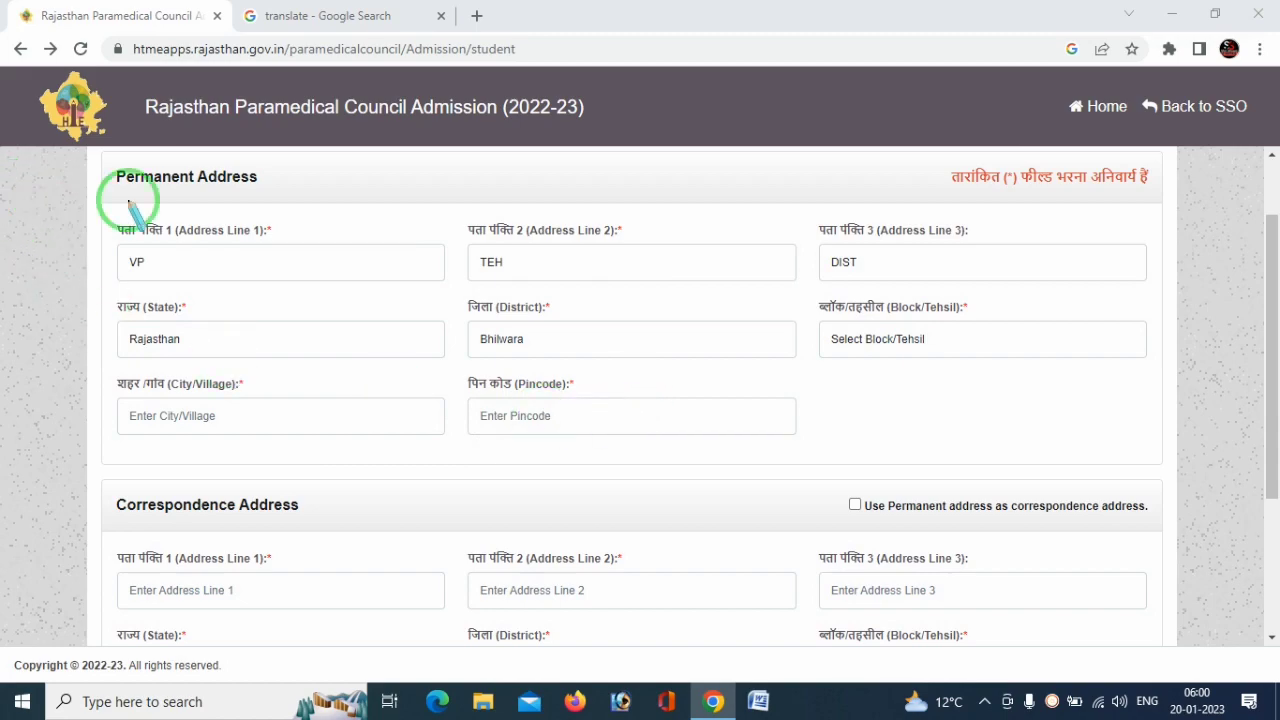
pyautogui.moveTo(127, 193)
pyautogui.mouseDown()
pyautogui.moveTo(290, 192)
pyautogui.moveTo(82, 172)
pyautogui.moveTo(118, 197)
pyautogui.mouseUp()
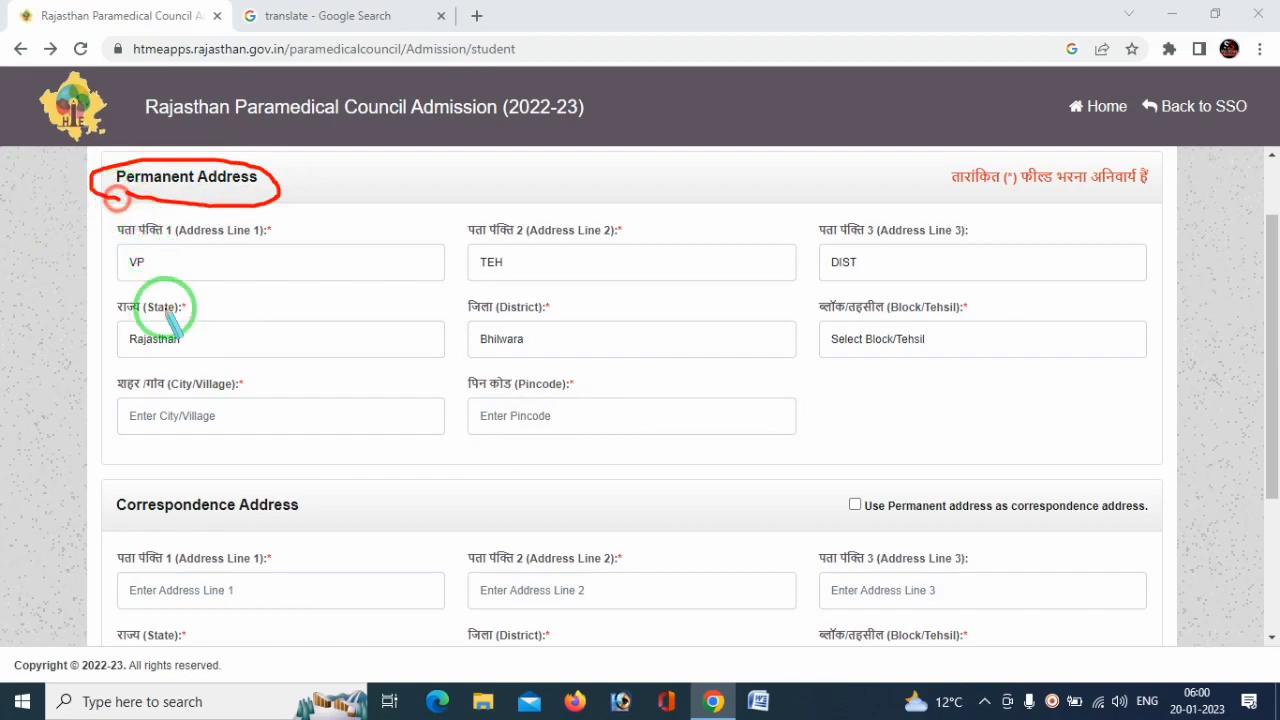
pyautogui.moveTo(128, 530)
pyautogui.mouseDown()
pyautogui.moveTo(271, 534)
pyautogui.moveTo(229, 471)
pyautogui.moveTo(100, 514)
pyautogui.moveTo(168, 530)
pyautogui.mouseUp()
pyautogui.press('Escape')
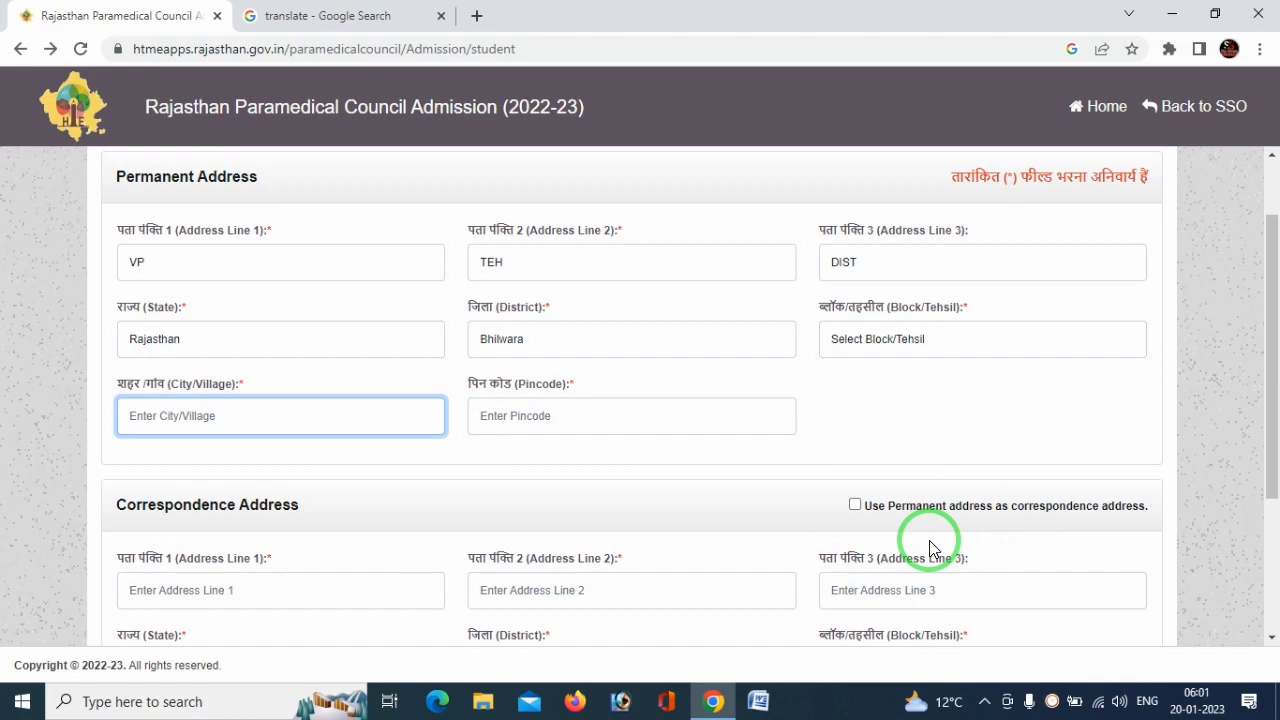
# Step: Tick 'Use Permanent address as correspondence address' and Save & Continue to Bank Details
pyautogui.click(855, 506)
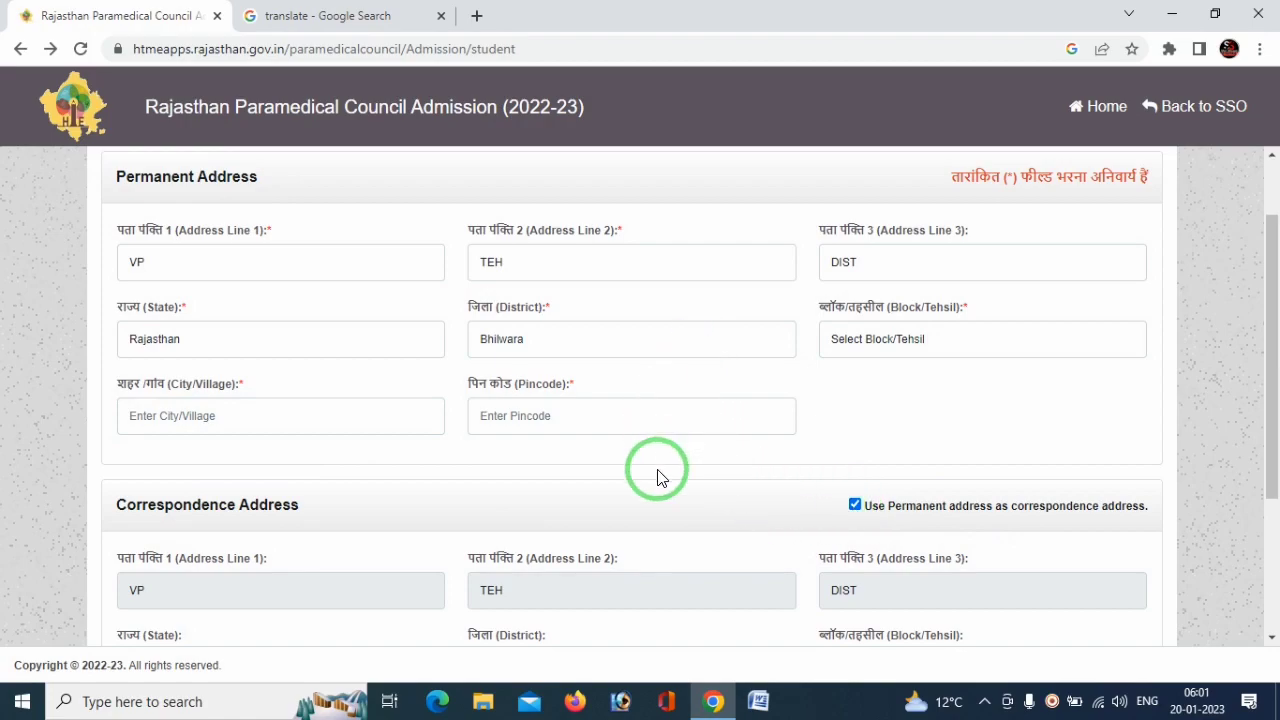
pyautogui.scroll(-3, 668, 560)
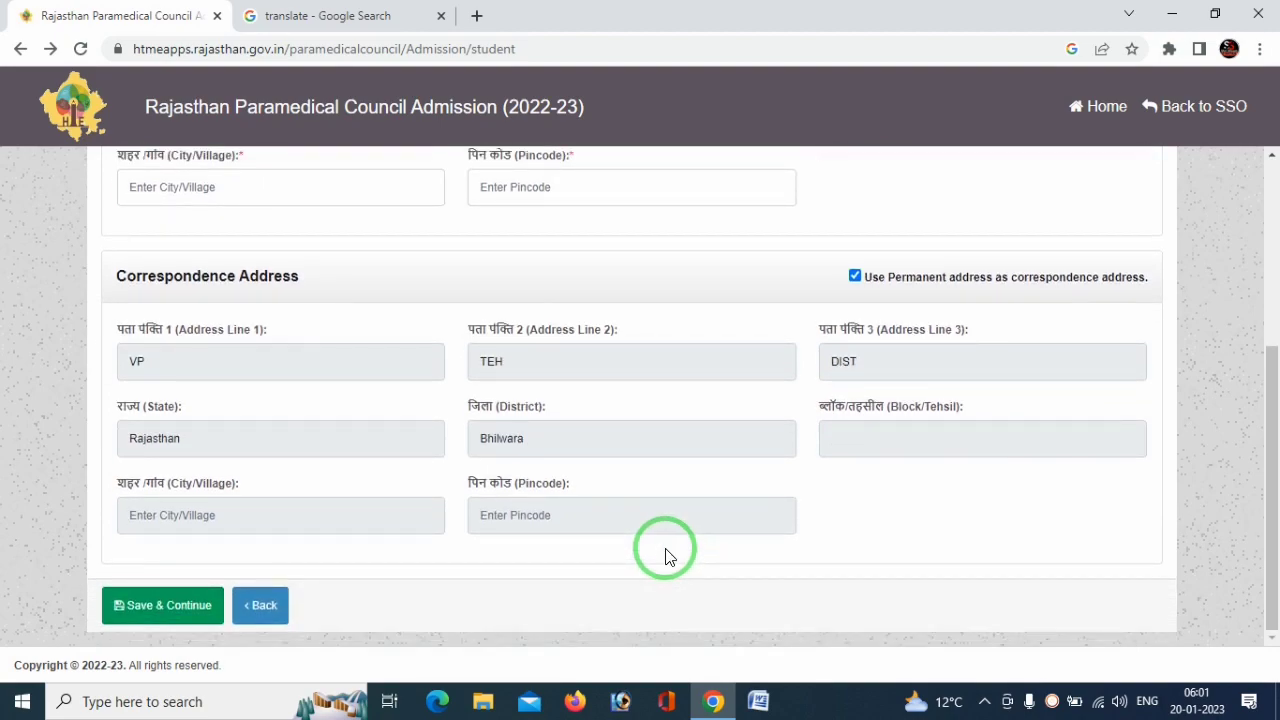
pyautogui.click(165, 613)
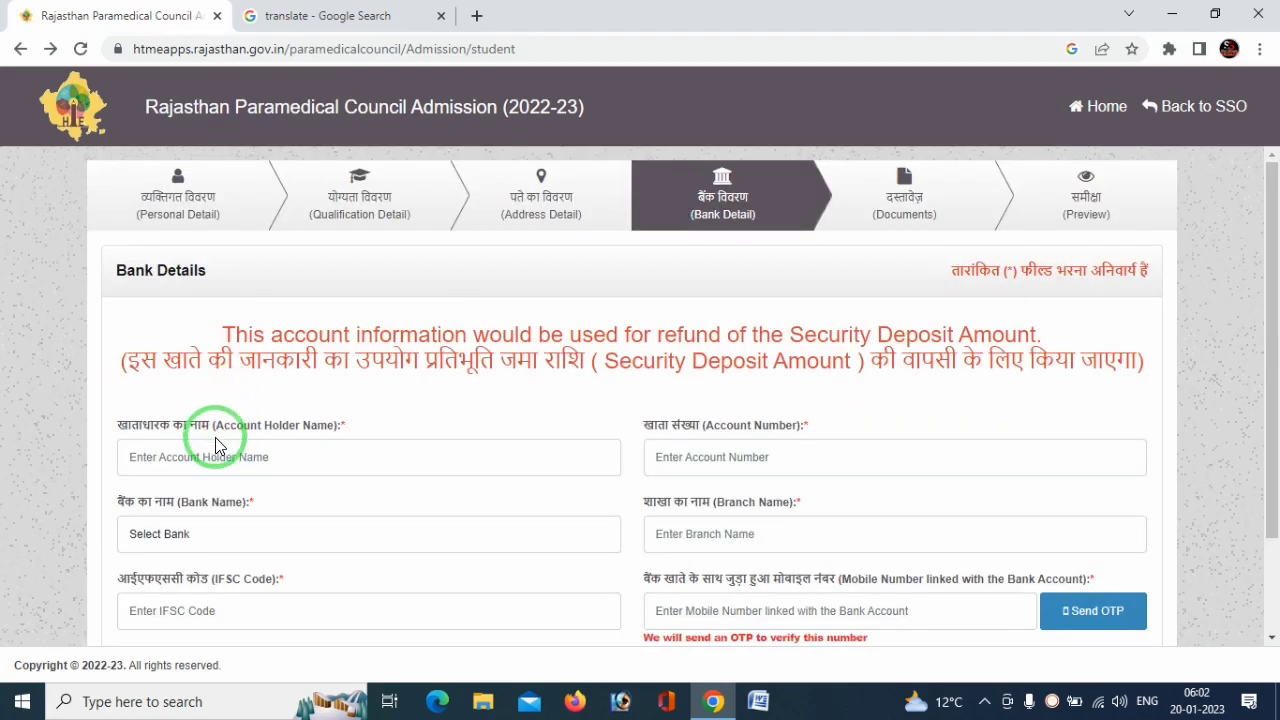
pyautogui.hotkey('ctrl', 'alt', 'd')
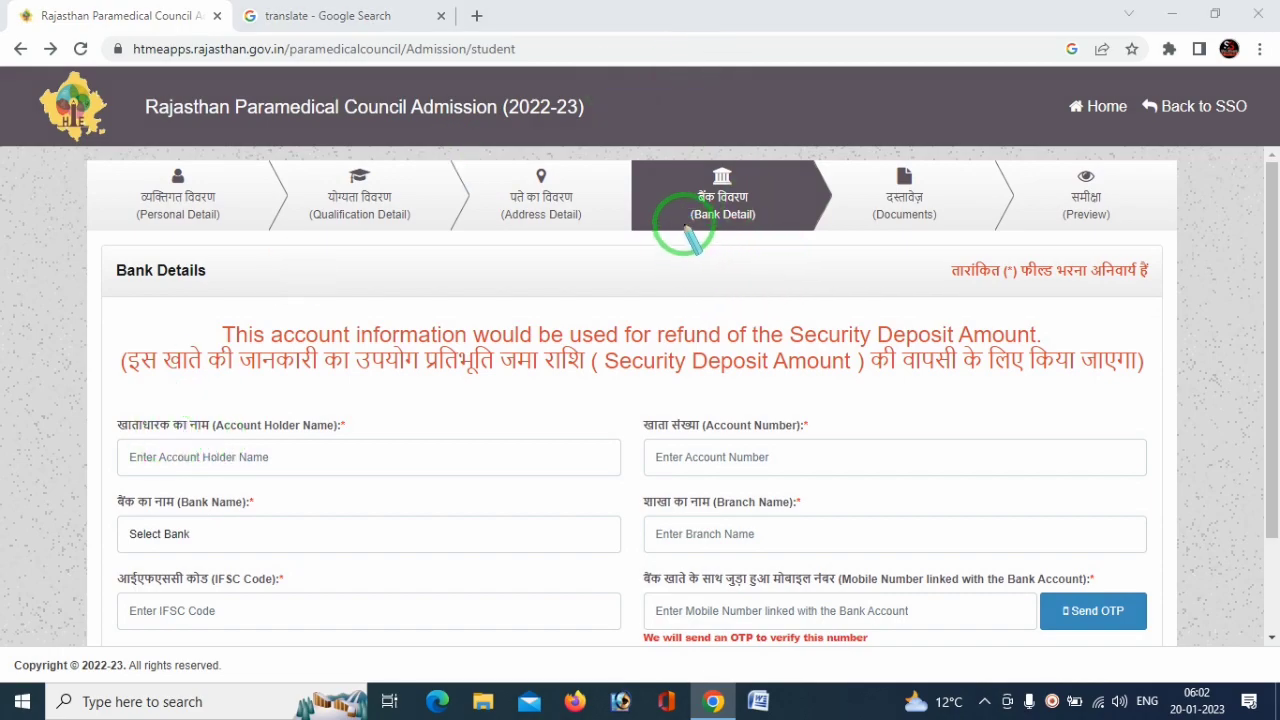
pyautogui.moveTo(685, 229); pyautogui.dragTo(770, 224)
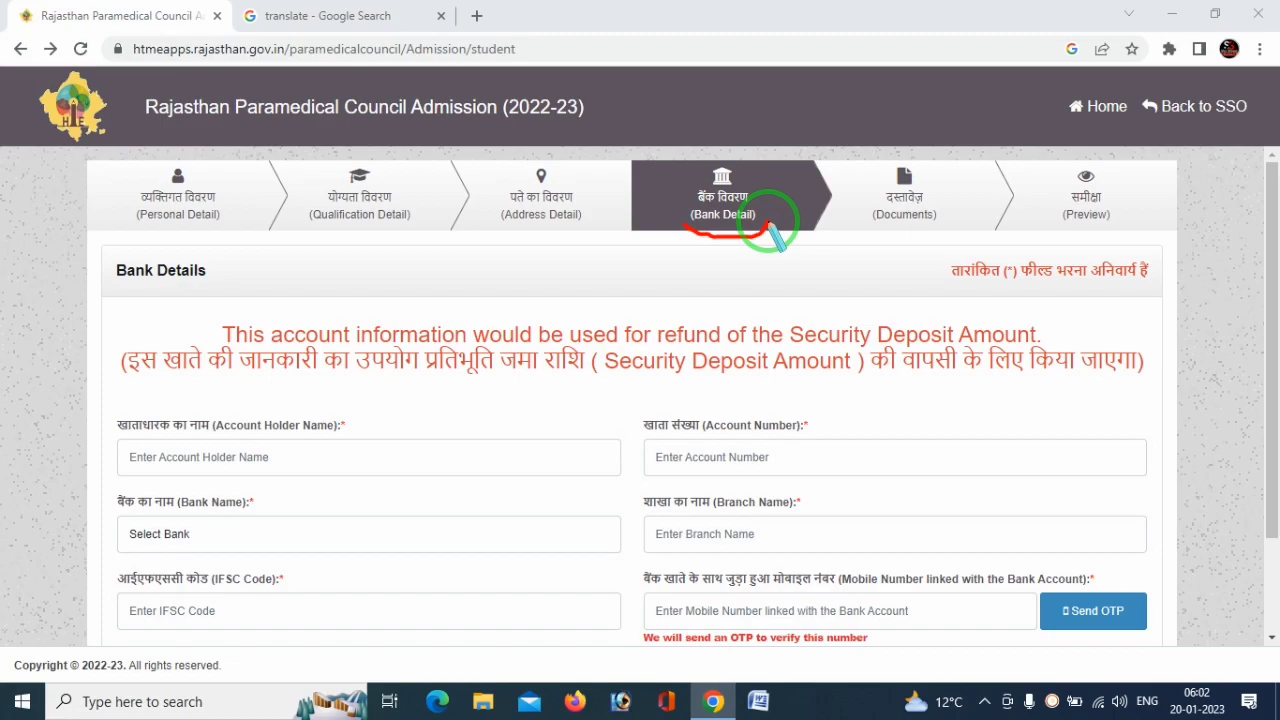
pyautogui.moveTo(243, 410); pyautogui.dragTo(351, 397)
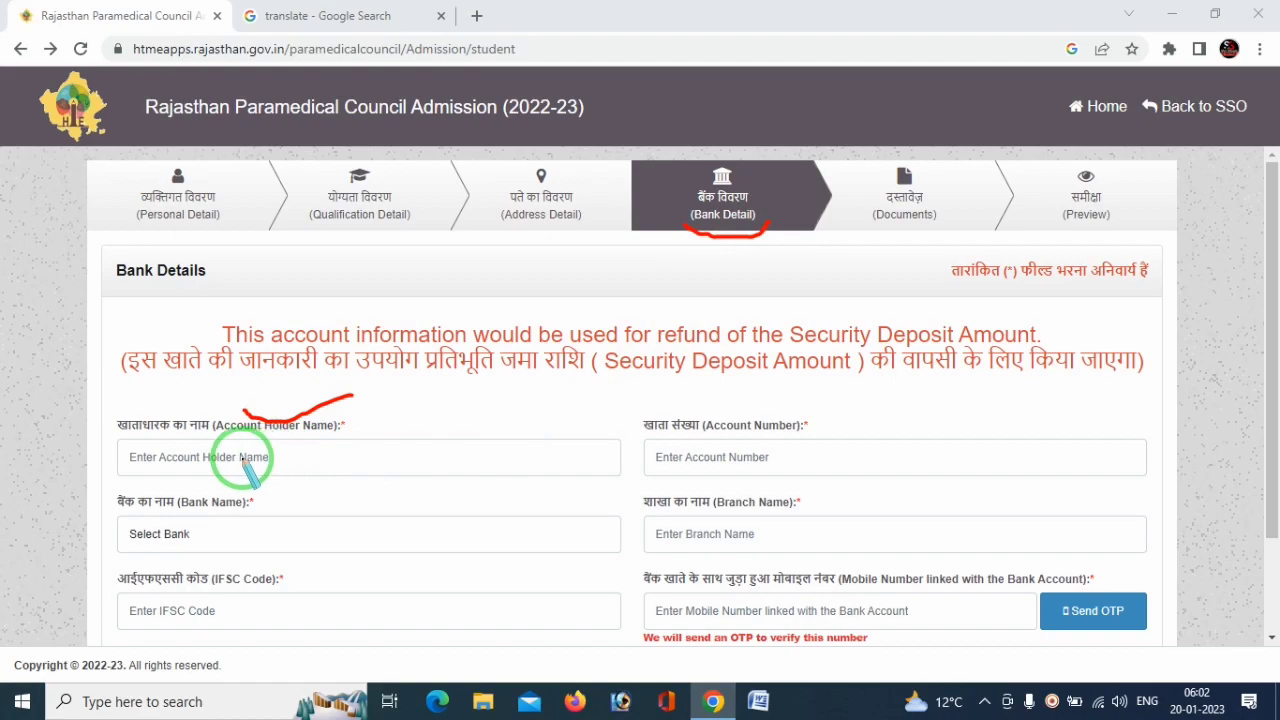
pyautogui.moveTo(198, 458); pyautogui.dragTo(278, 438)
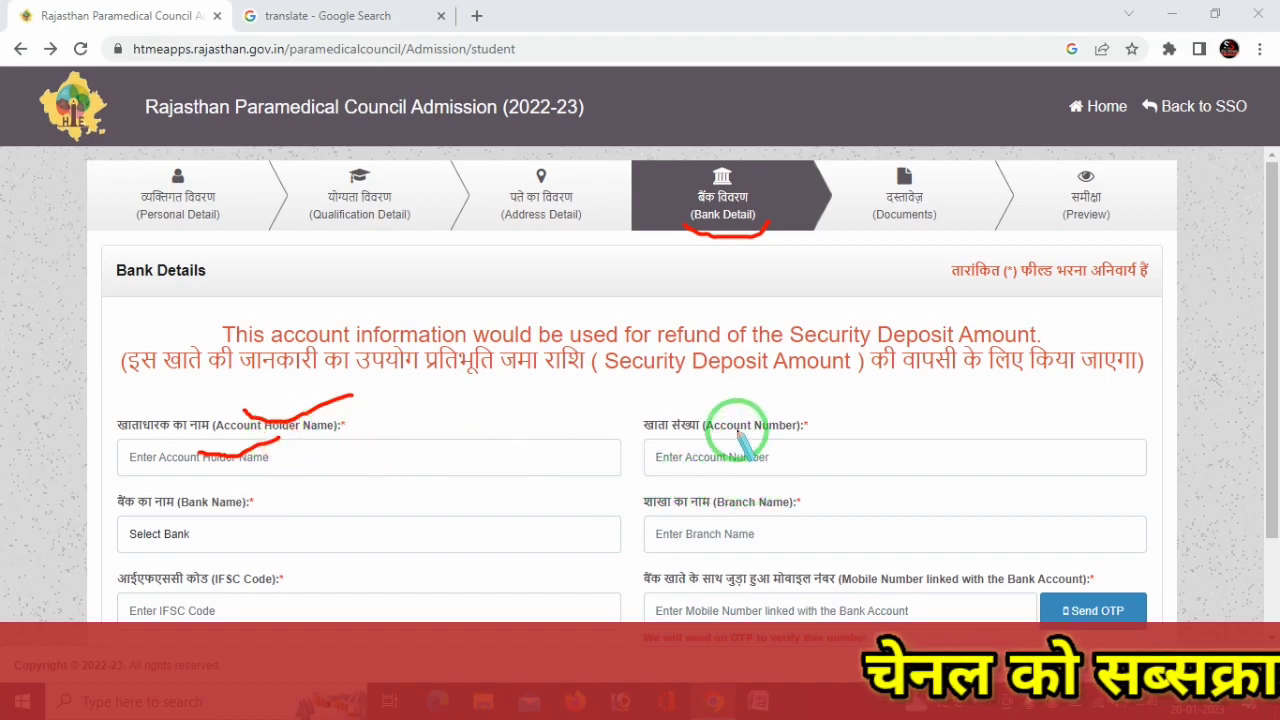
pyautogui.moveTo(686, 461); pyautogui.dragTo(768, 447)
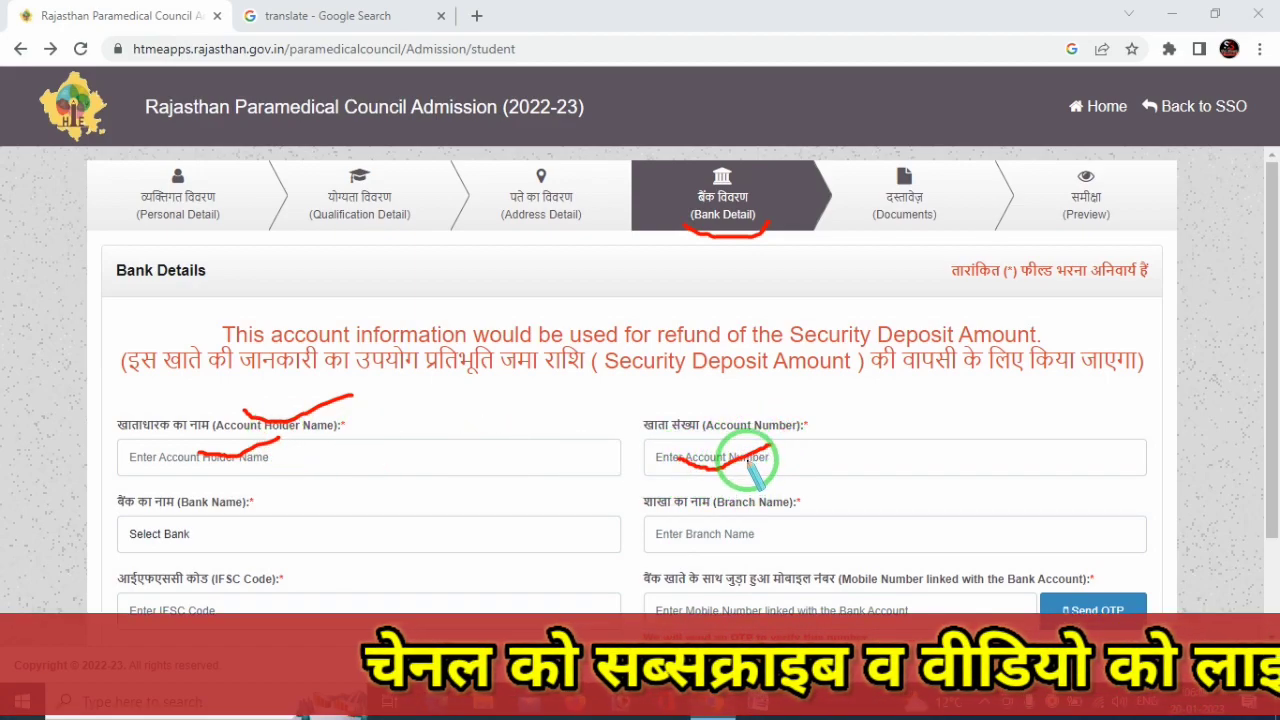
# Step: Clear the annotations and select STATE BANK OF INDIA as the bank name
pyautogui.rightClick(395, 534)
pyautogui.click(396, 534)
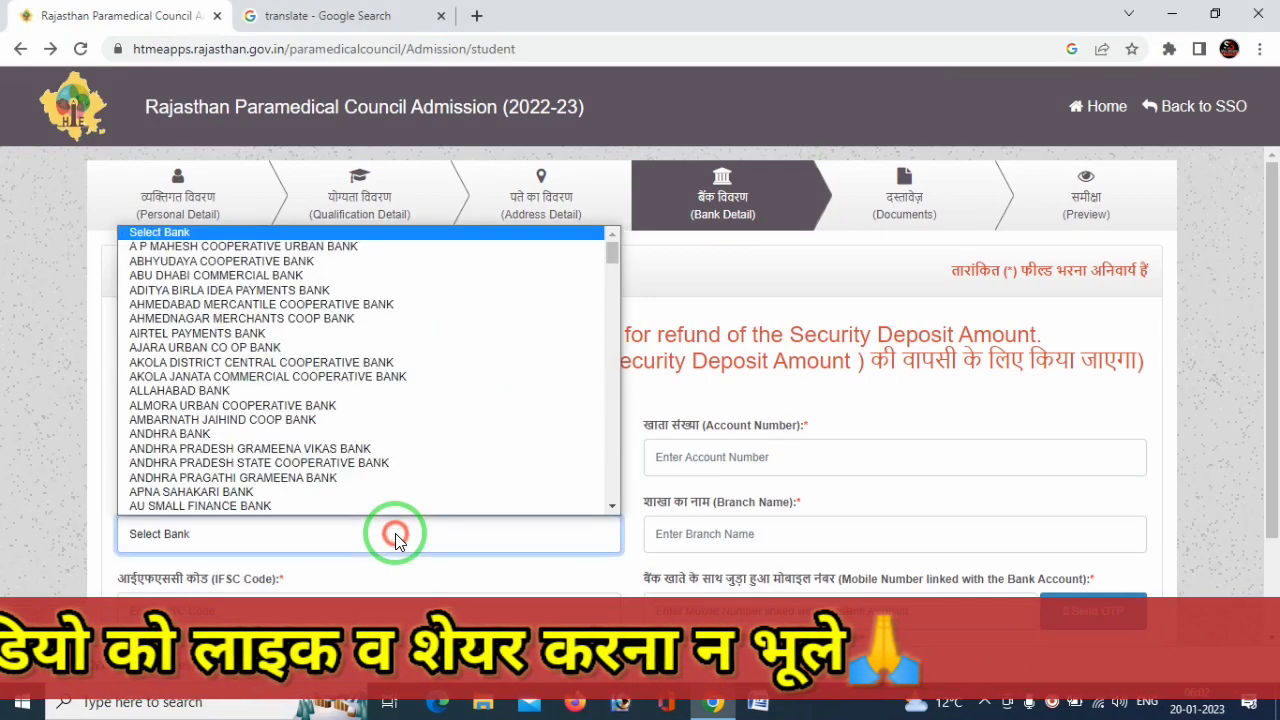
pyautogui.write('st')
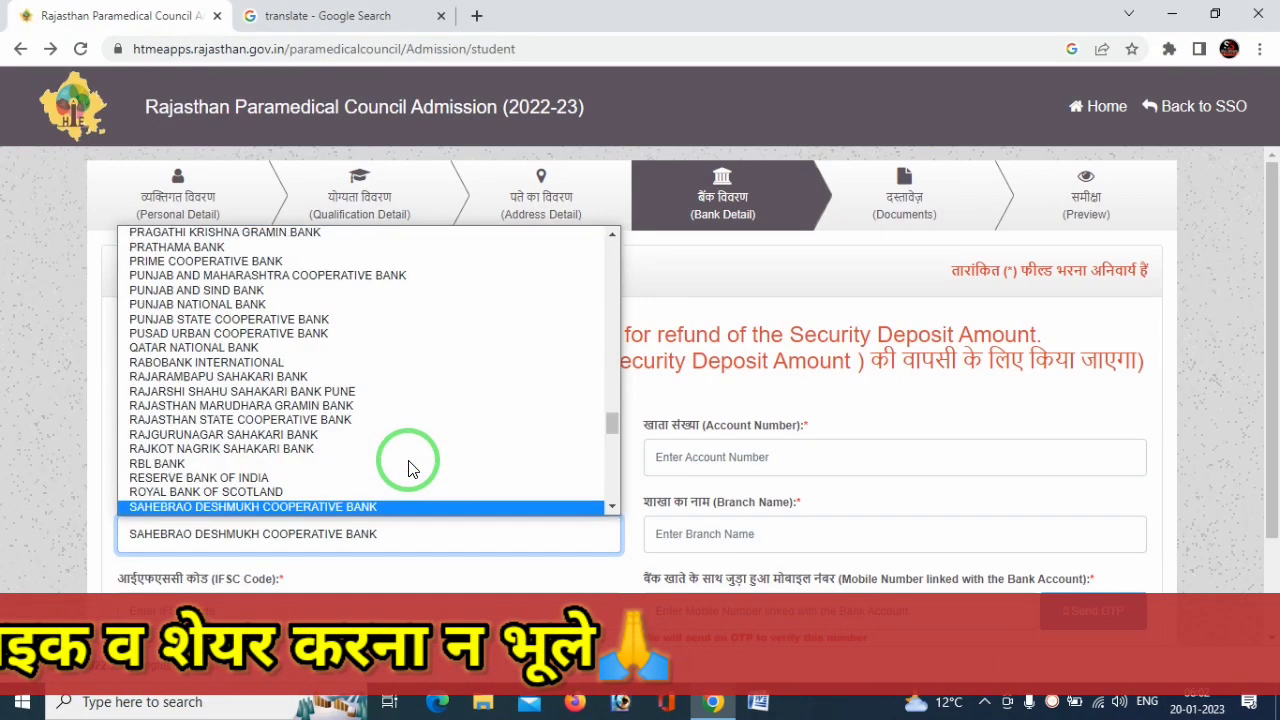
pyautogui.press('Down')
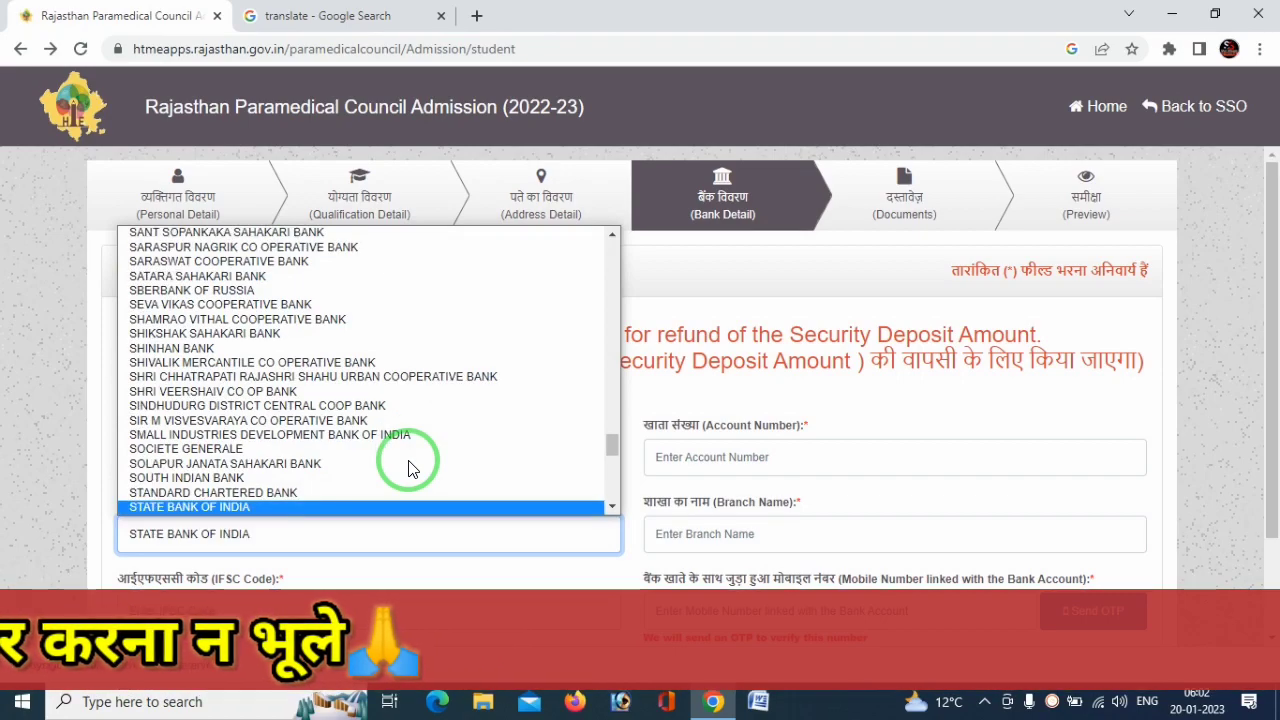
pyautogui.press('Return')
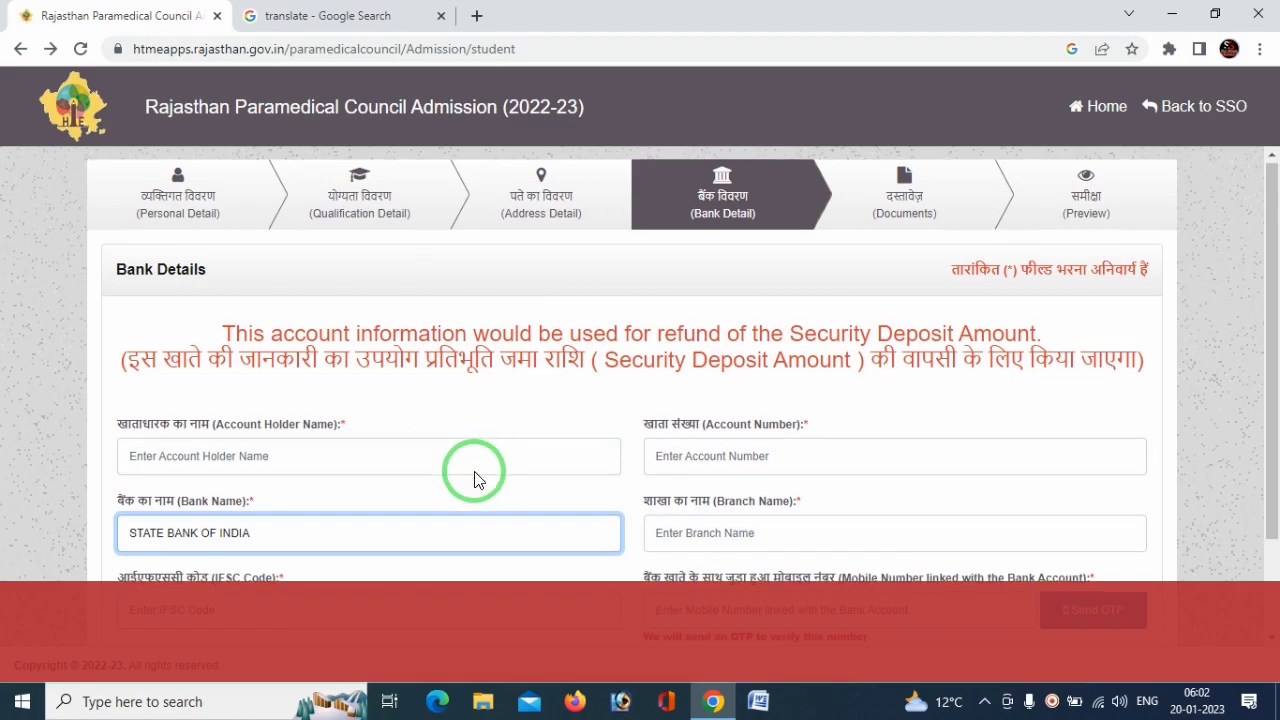
pyautogui.scroll(-2, 540, 455)
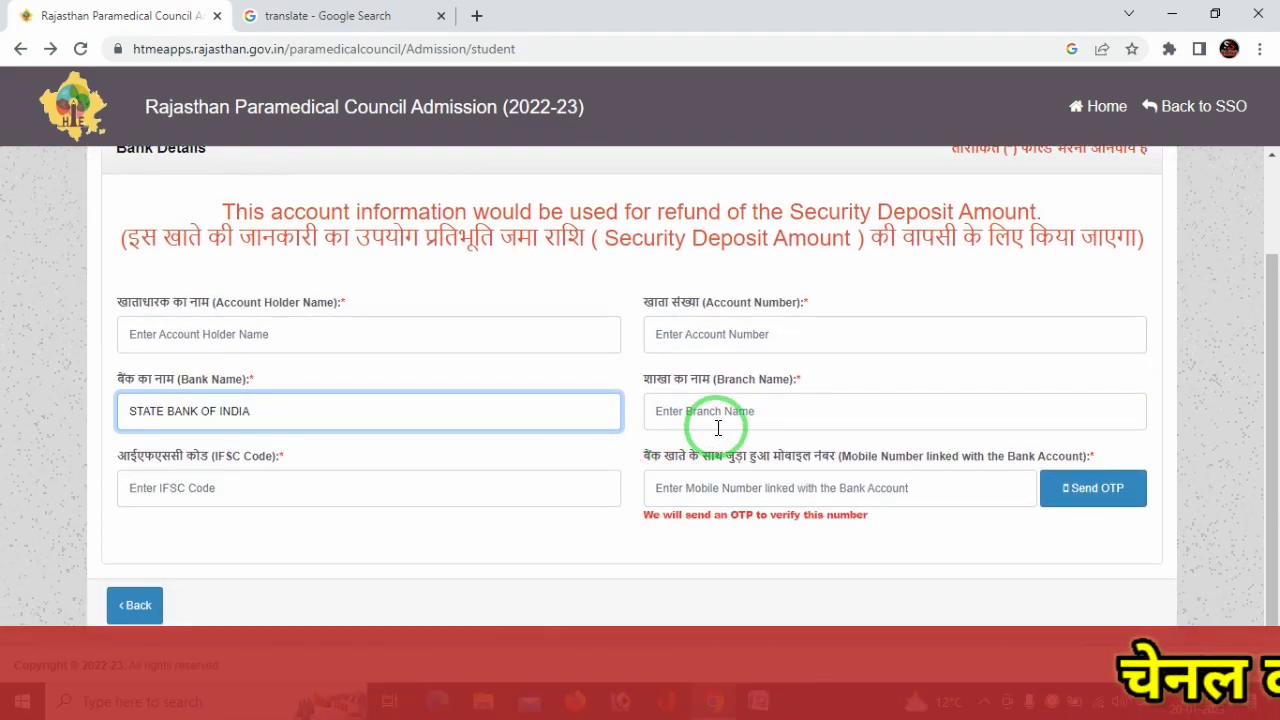
# Step: Underline the Branch Name and bank-linked mobile number fields and highlight the Send OTP step
pyautogui.hotkey('ctrl', 'alt', 'd')
pyautogui.moveTo(696, 405)
pyautogui.mouseDown()
pyautogui.moveTo(717, 414)
pyautogui.moveTo(809, 378)
pyautogui.mouseUp()
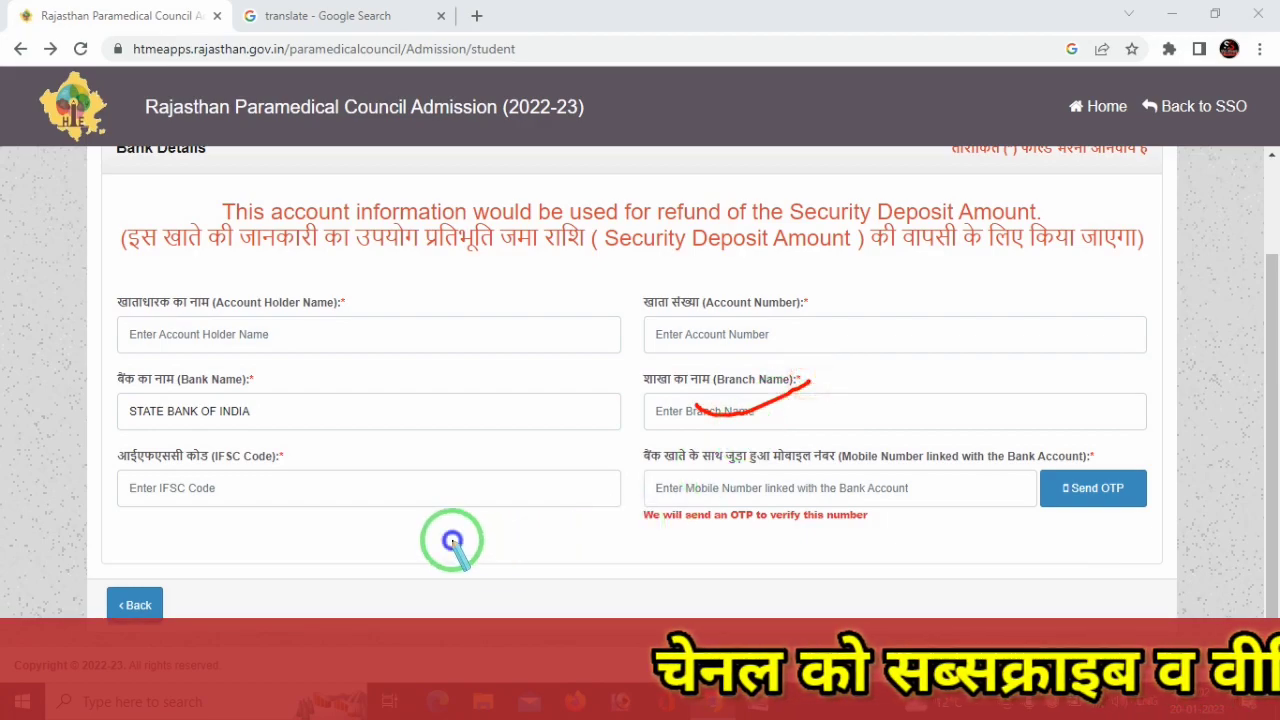
pyautogui.hotkey('ctrl', 'alt', 'd')
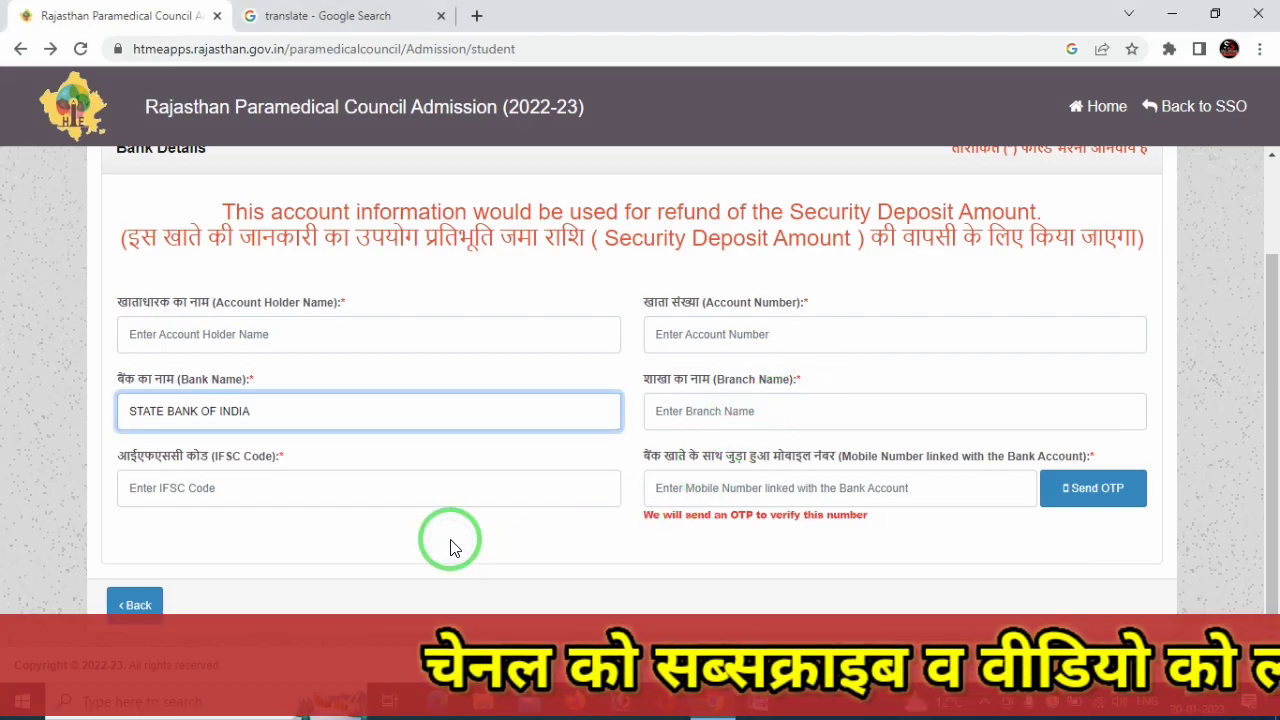
pyautogui.click(278, 490)
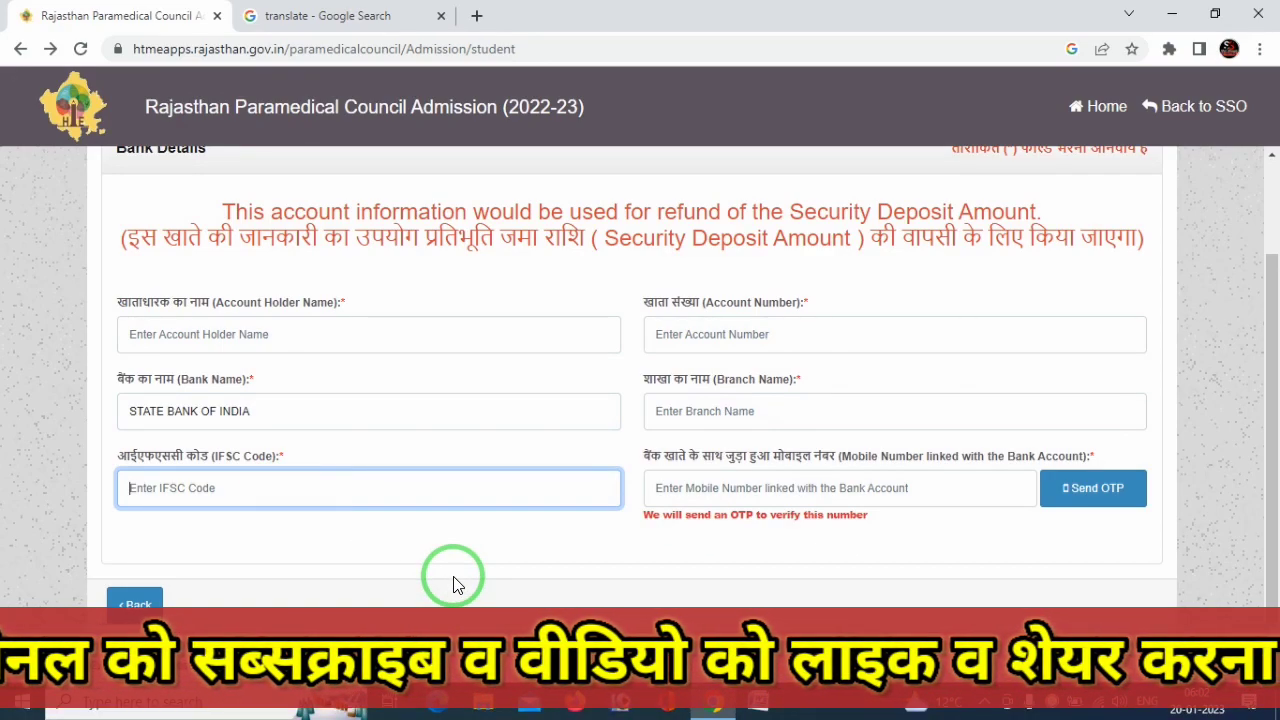
pyautogui.hotkey('ctrl', 'alt', 'd')
pyautogui.moveTo(695, 488); pyautogui.dragTo(829, 465)
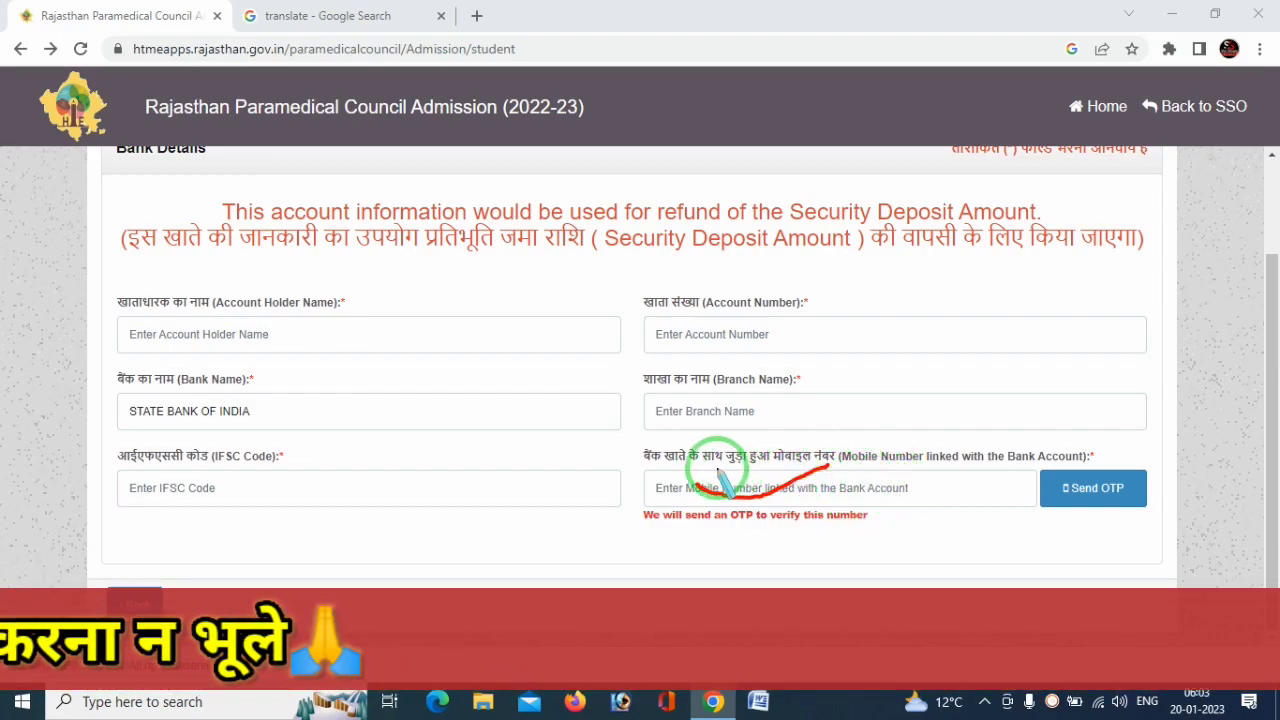
pyautogui.moveTo(651, 467); pyautogui.dragTo(816, 463)
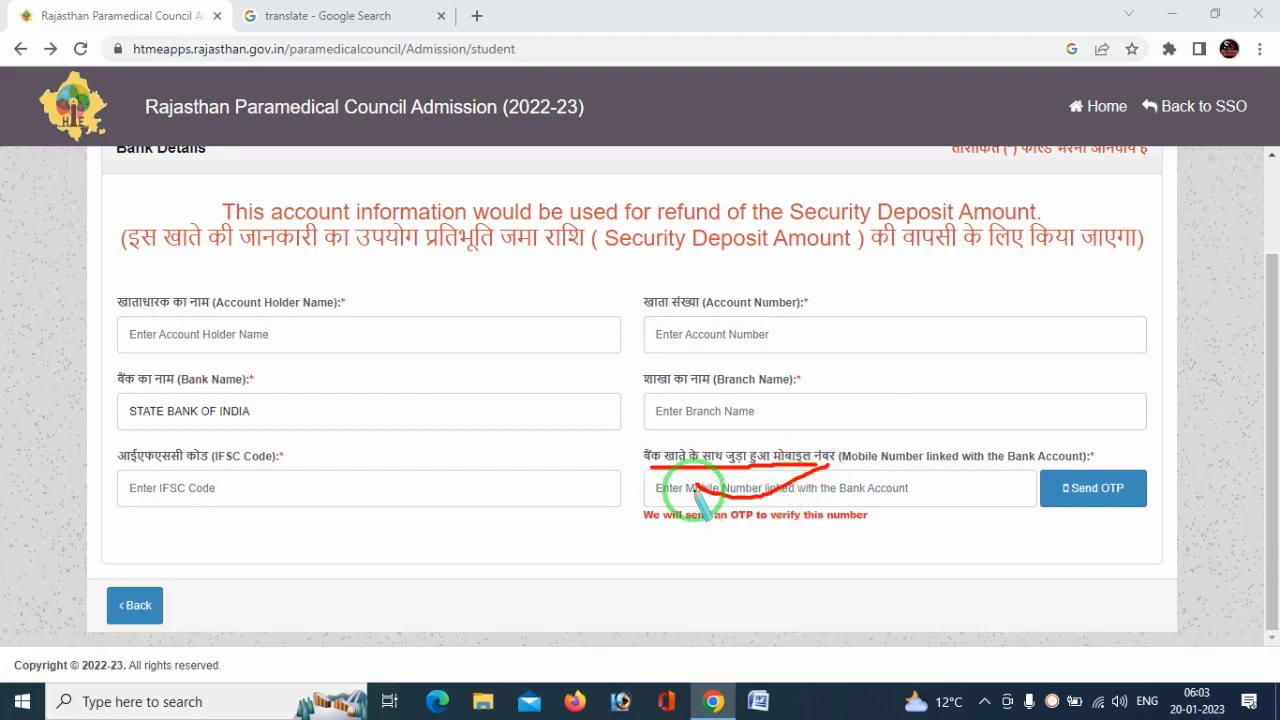
pyautogui.moveTo(1057, 514)
pyautogui.mouseDown()
pyautogui.moveTo(1137, 491)
pyautogui.moveTo(1098, 462)
pyautogui.moveTo(1040, 515)
pyautogui.moveTo(1093, 518)
pyautogui.mouseUp()
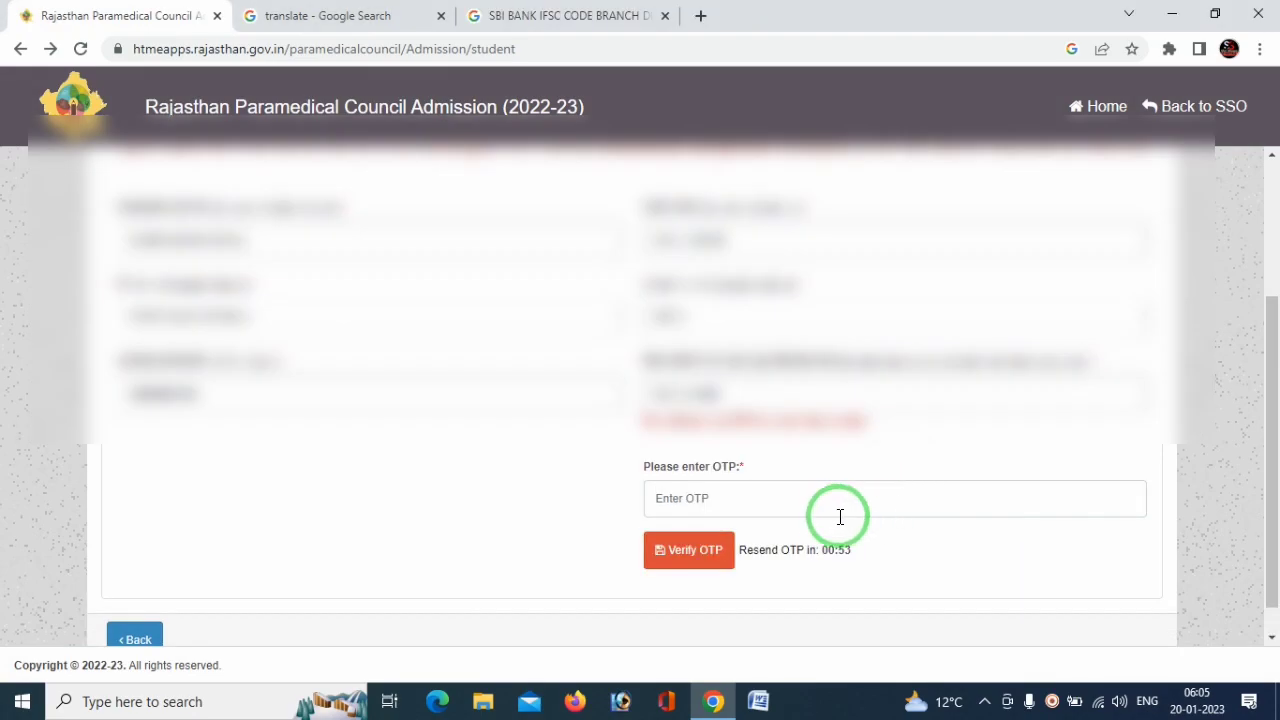
# Step: Enter and verify the OTP, underlining the red note under the mobile number
pyautogui.click(832, 505)
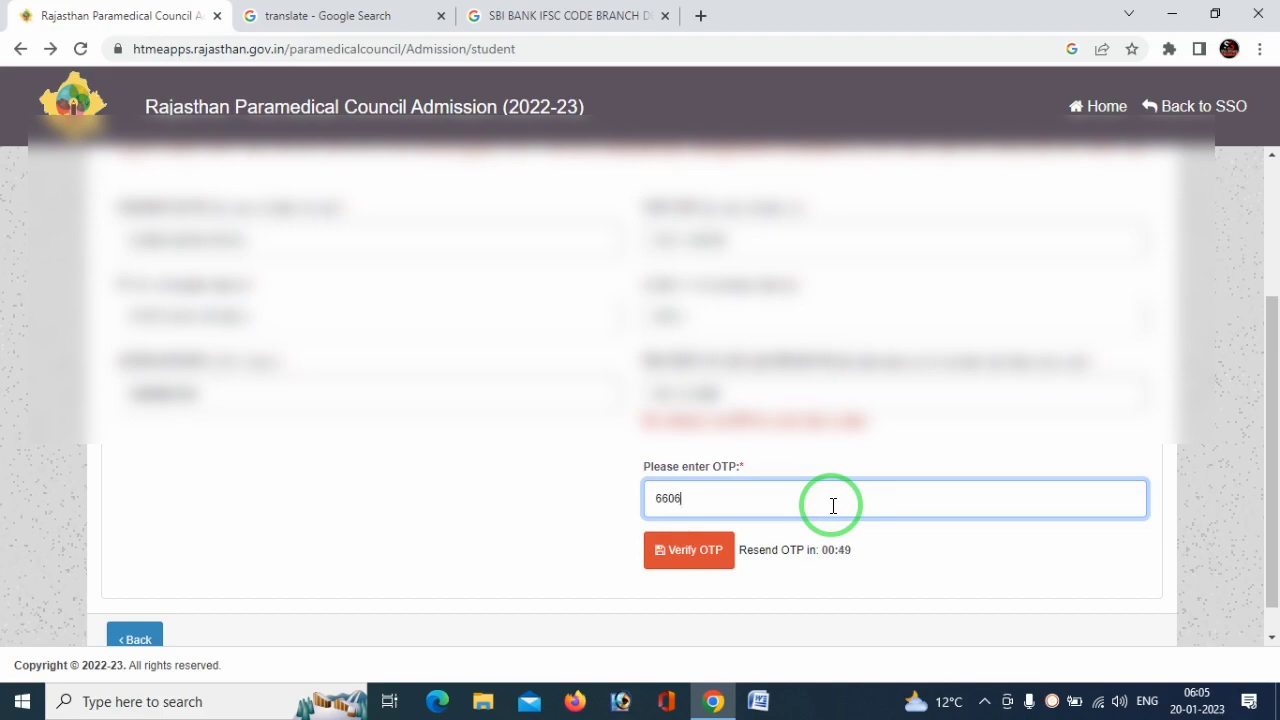
pyautogui.click(693, 556)
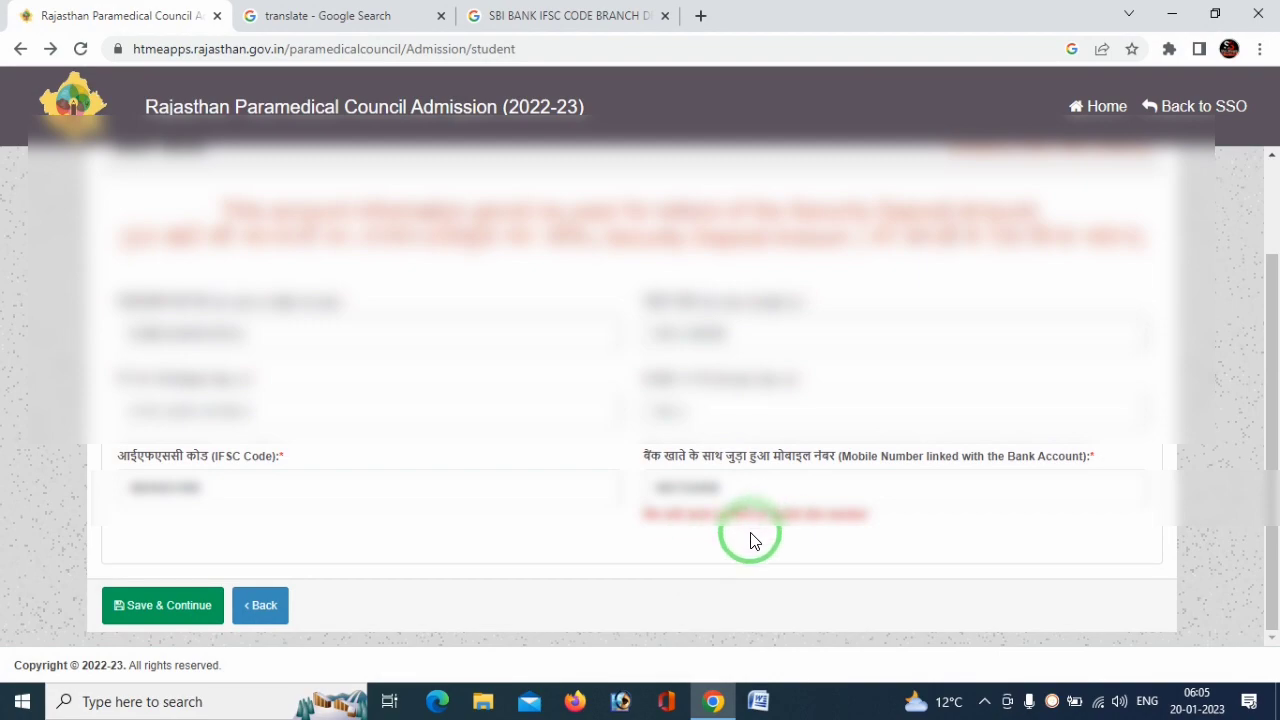
pyautogui.hotkey('ctrl', 'shift', 'd')
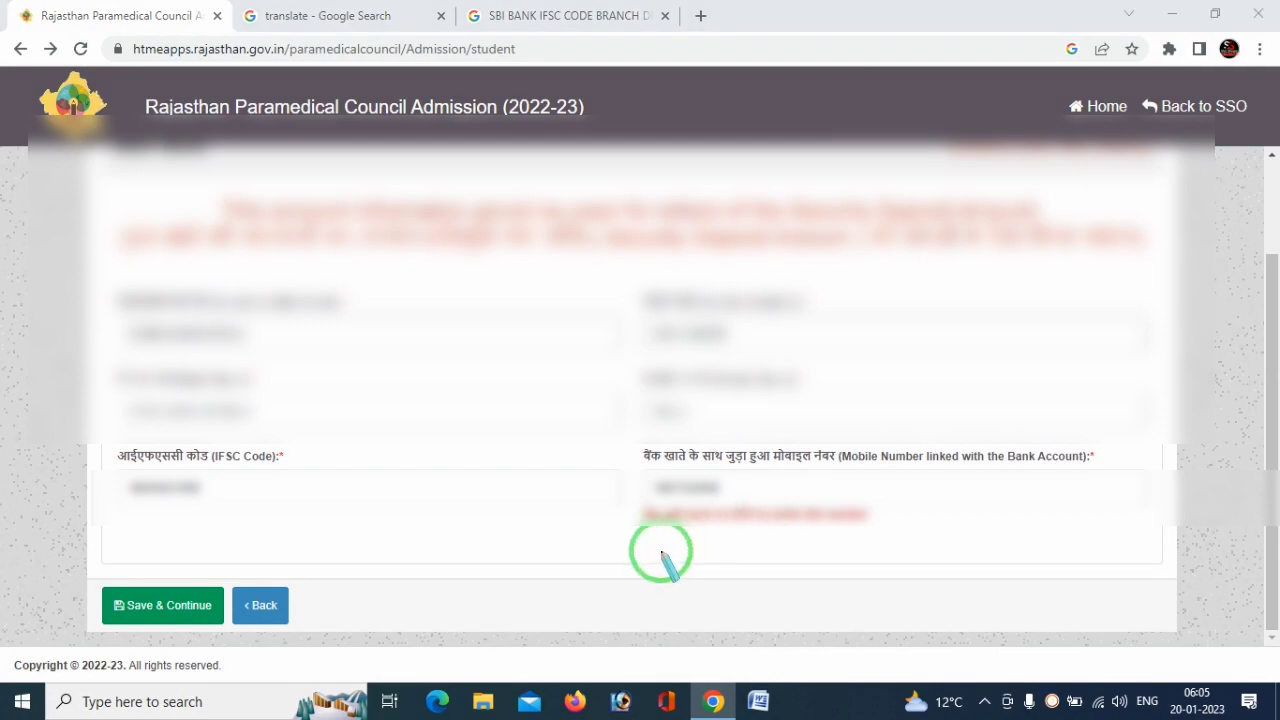
pyautogui.moveTo(641, 528); pyautogui.dragTo(866, 530)
# Step: Save the bank details and confirm with OK
pyautogui.click(510, 557)
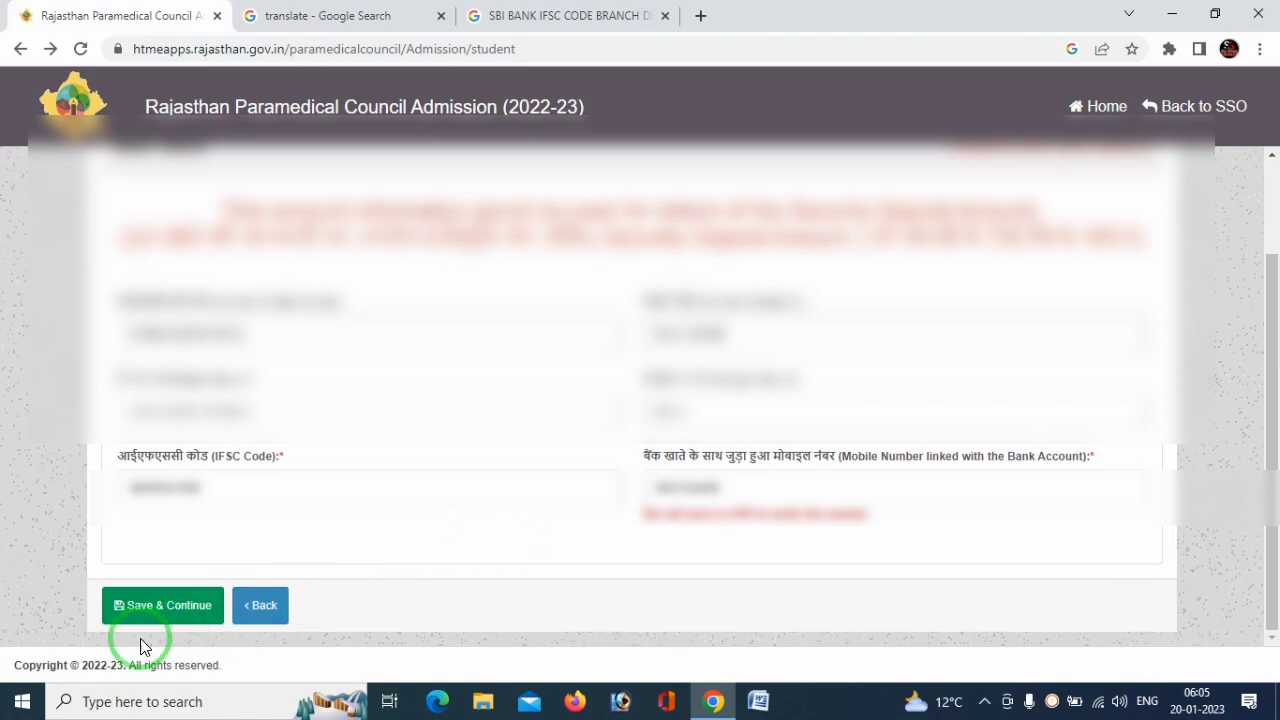
pyautogui.click(162, 606)
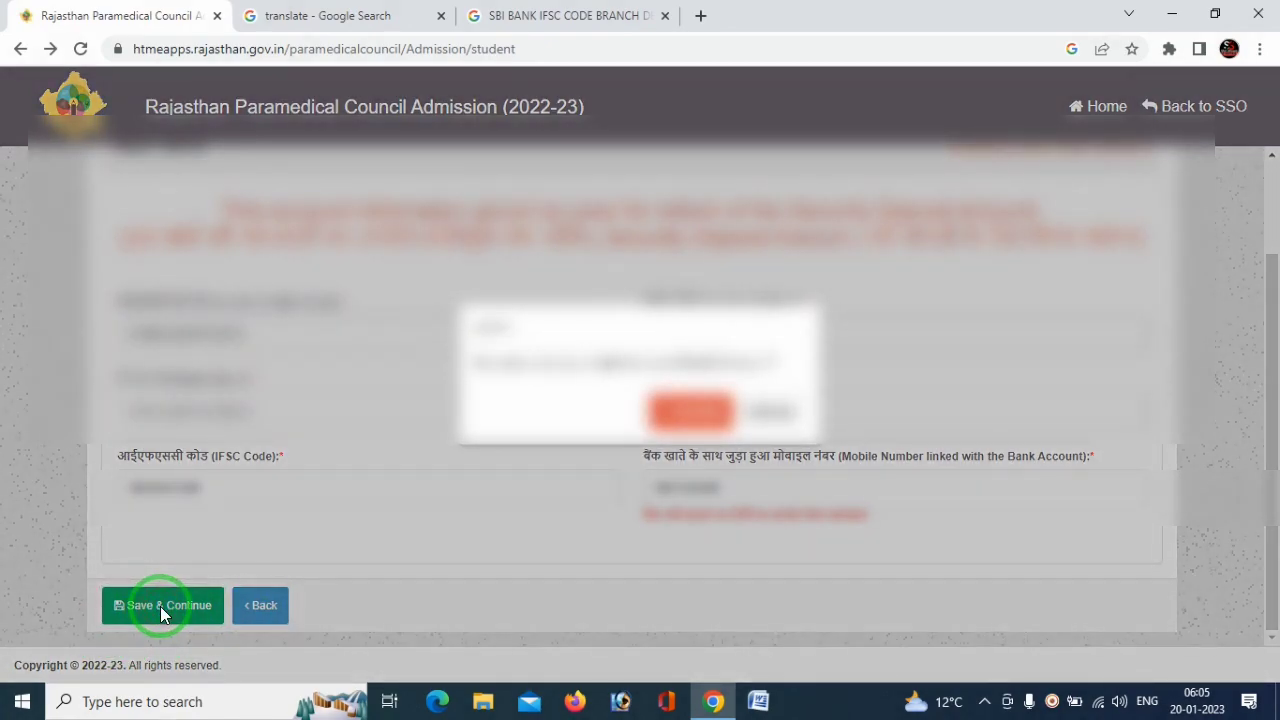
pyautogui.click(688, 410)
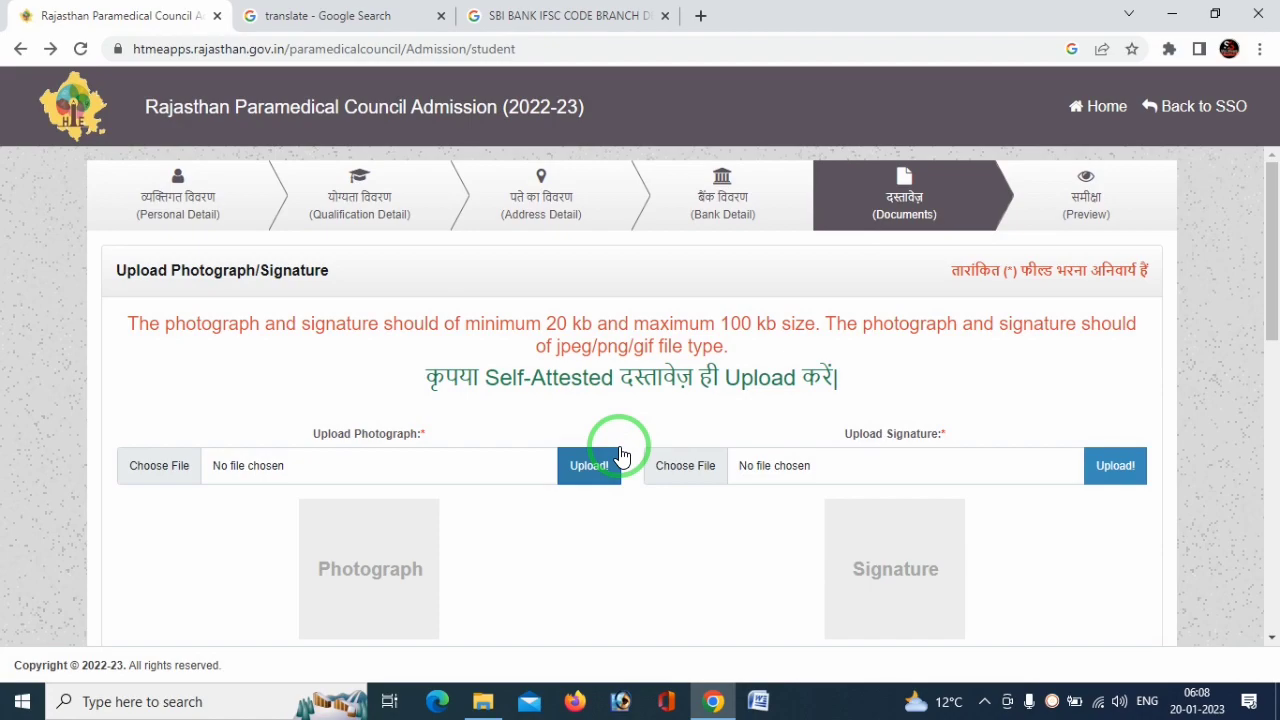
pyautogui.click(620, 455)
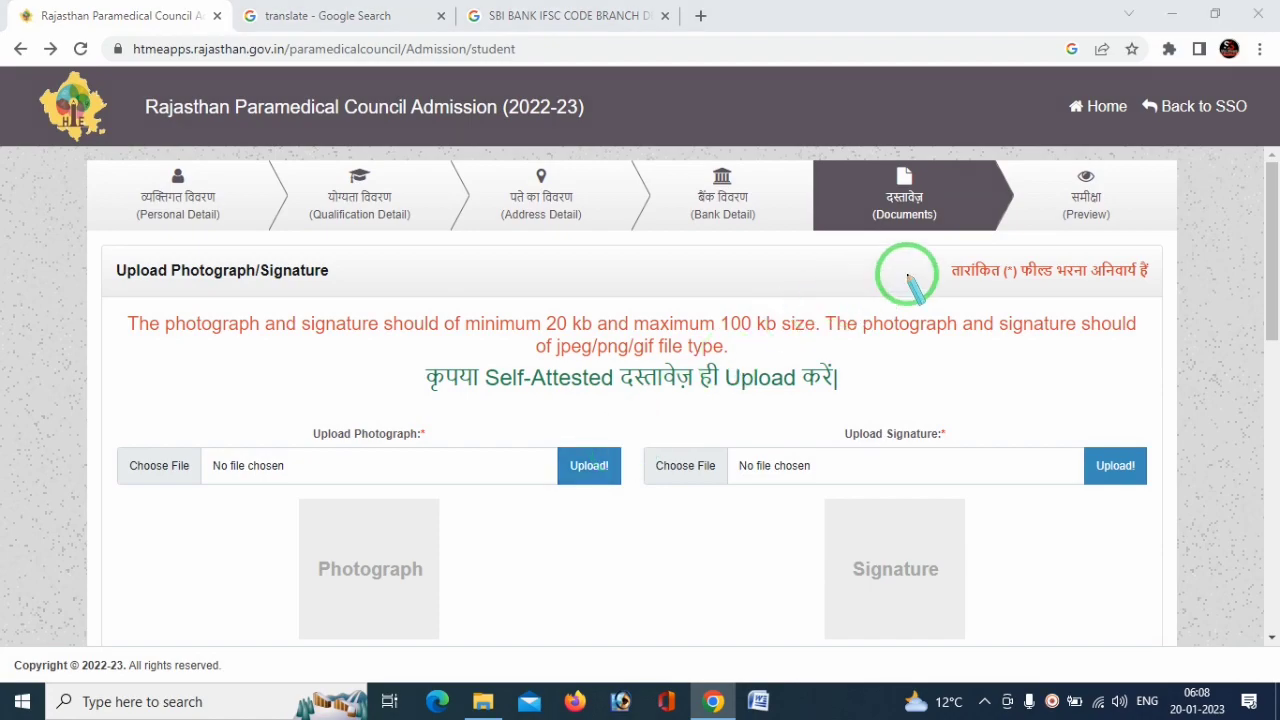
pyautogui.moveTo(868, 232)
pyautogui.mouseDown()
pyautogui.moveTo(898, 235)
pyautogui.moveTo(958, 200)
pyautogui.moveTo(909, 149)
pyautogui.moveTo(857, 209)
pyautogui.mouseUp()
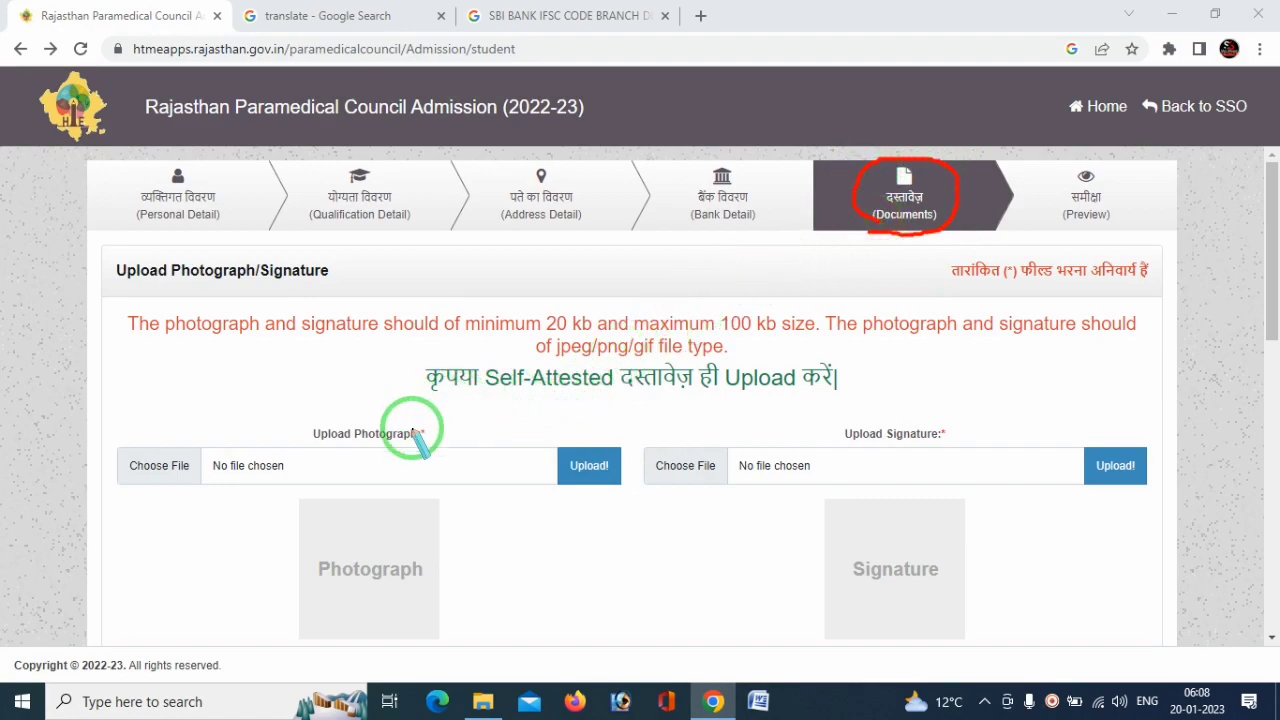
pyautogui.moveTo(172, 350); pyautogui.dragTo(485, 342)
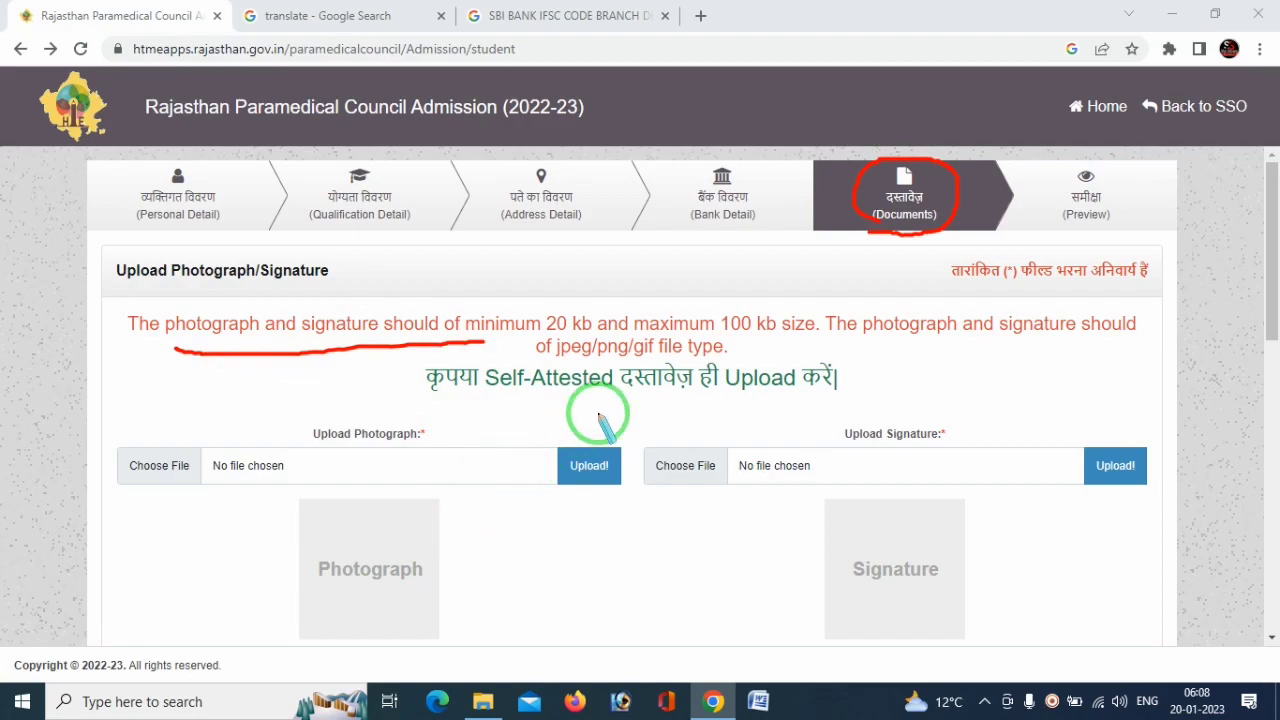
pyautogui.moveTo(560, 326); pyautogui.dragTo(785, 333)
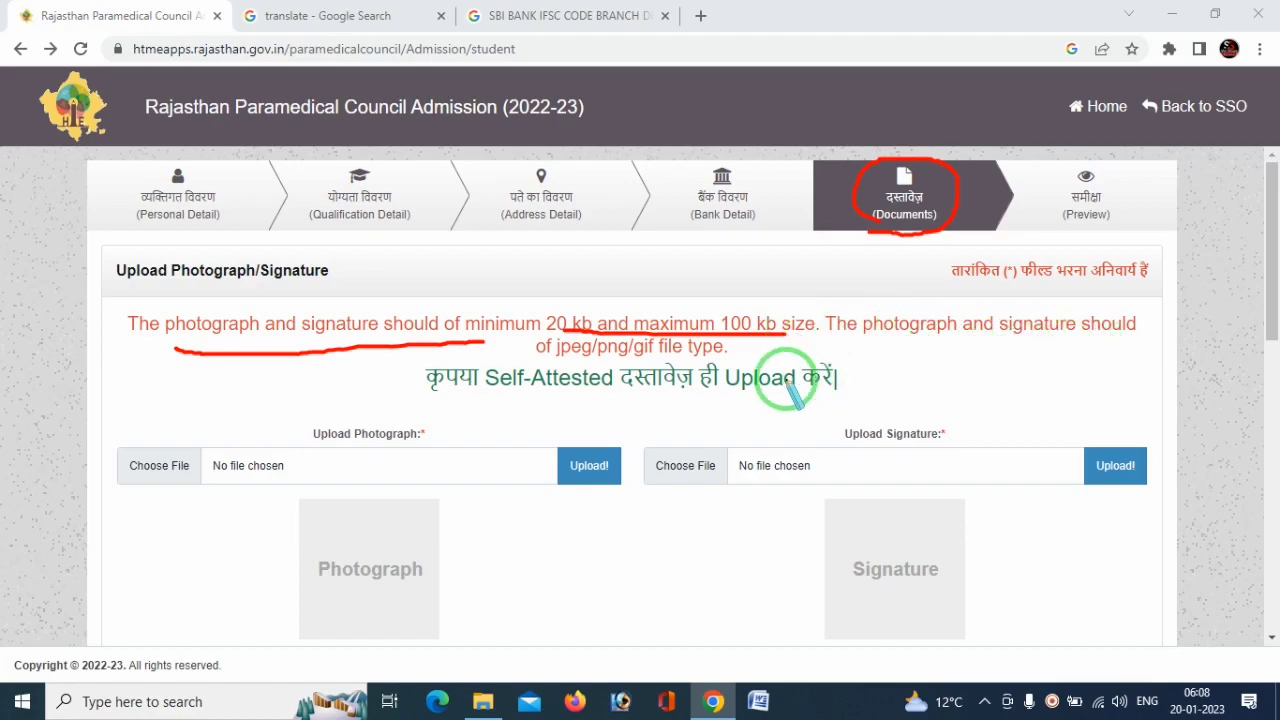
pyautogui.moveTo(560, 356); pyautogui.dragTo(666, 359)
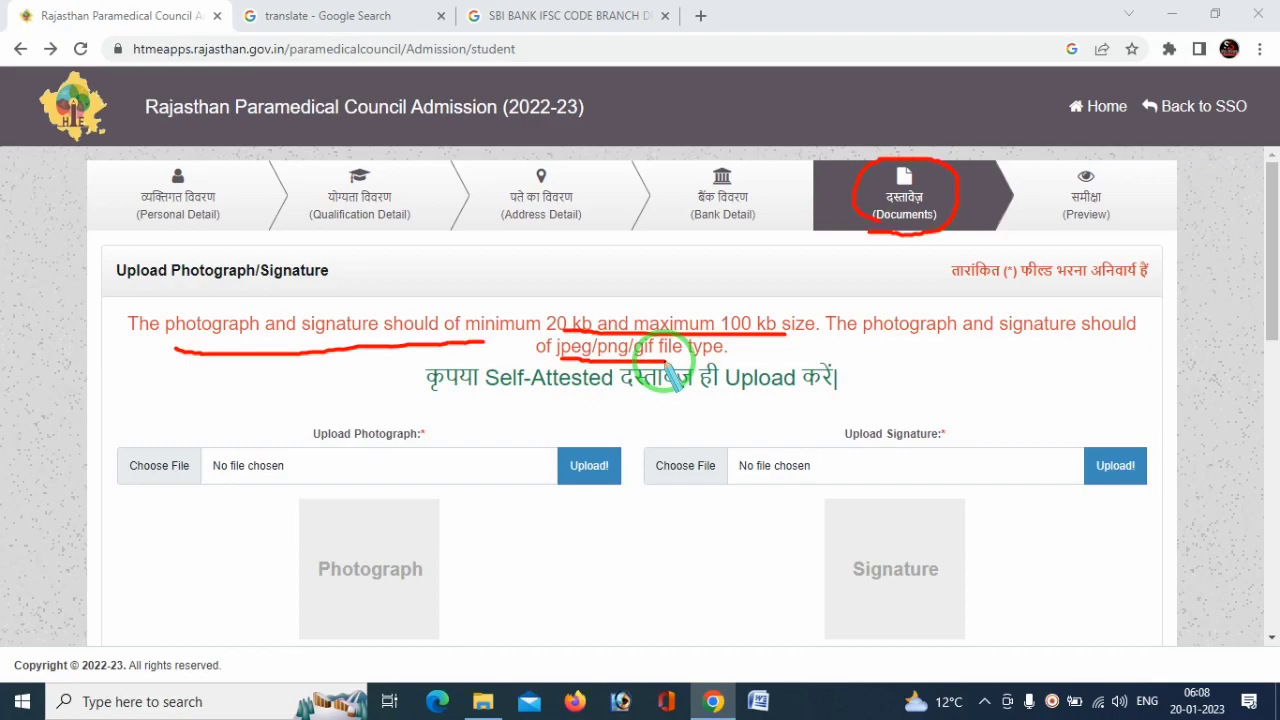
pyautogui.press('Delete')
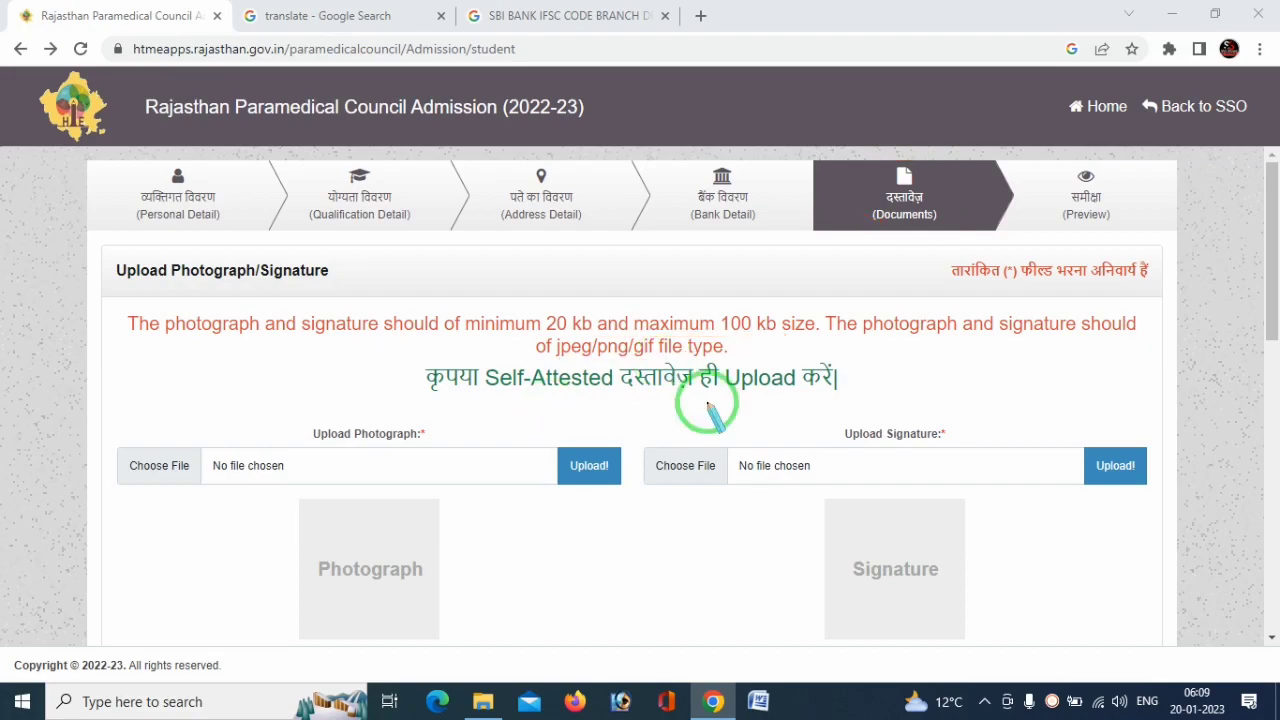
pyautogui.press('Escape')
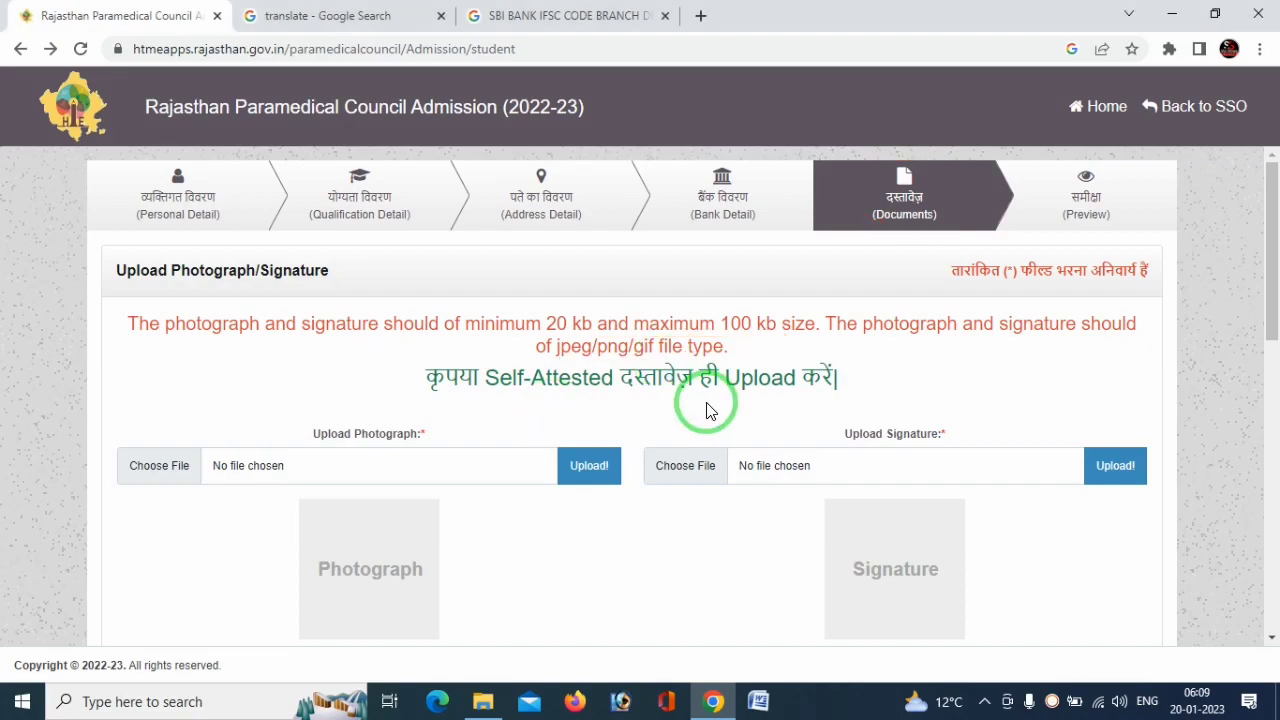
pyautogui.scroll(-3, 700, 414)
pyautogui.scroll(1, 692, 405)
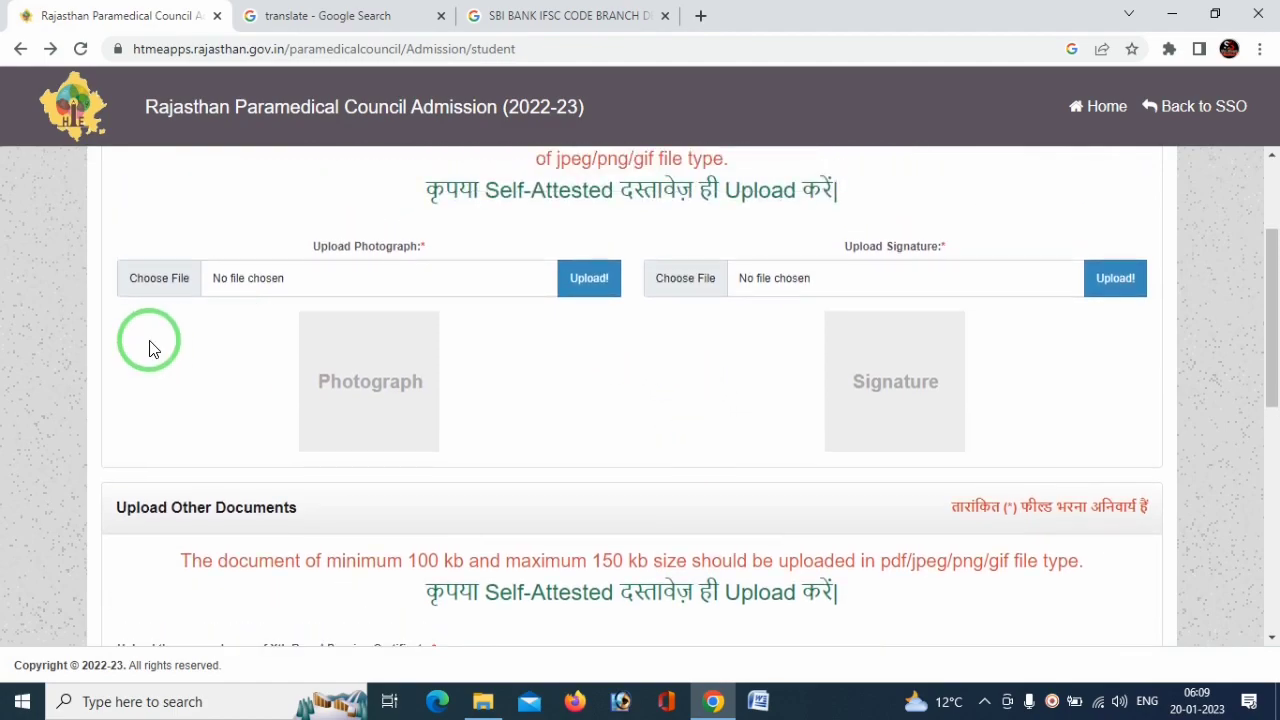
# Step: Open the photograph file picker, browse to the photo's folder and clear the file name box
pyautogui.click(161, 281)
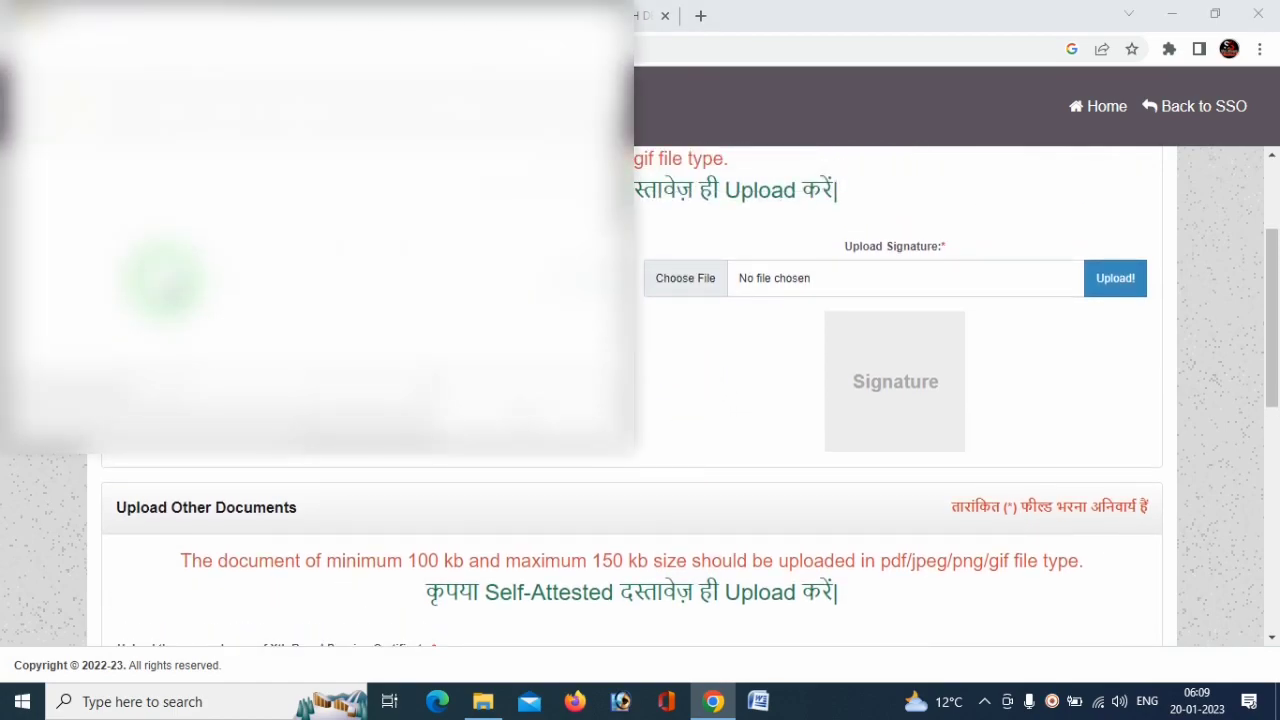
pyautogui.click(90, 175)
pyautogui.click(248, 385)
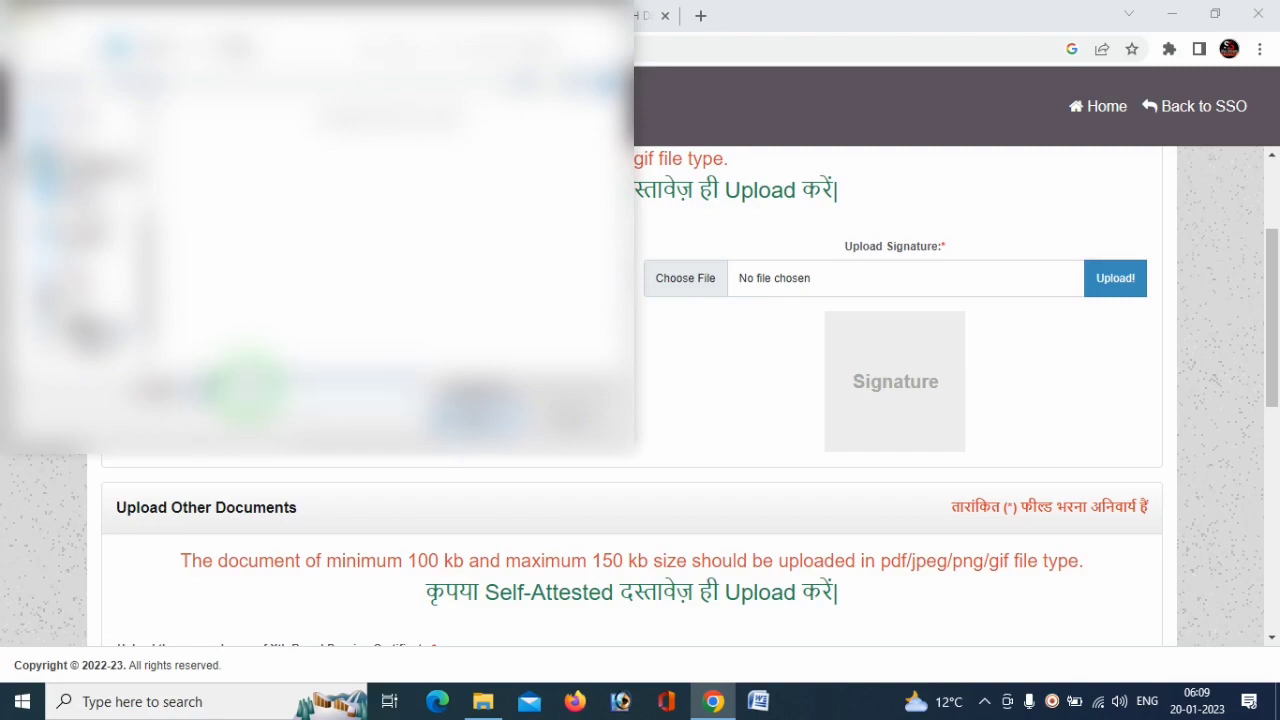
pyautogui.click(76, 193)
pyautogui.click(252, 391)
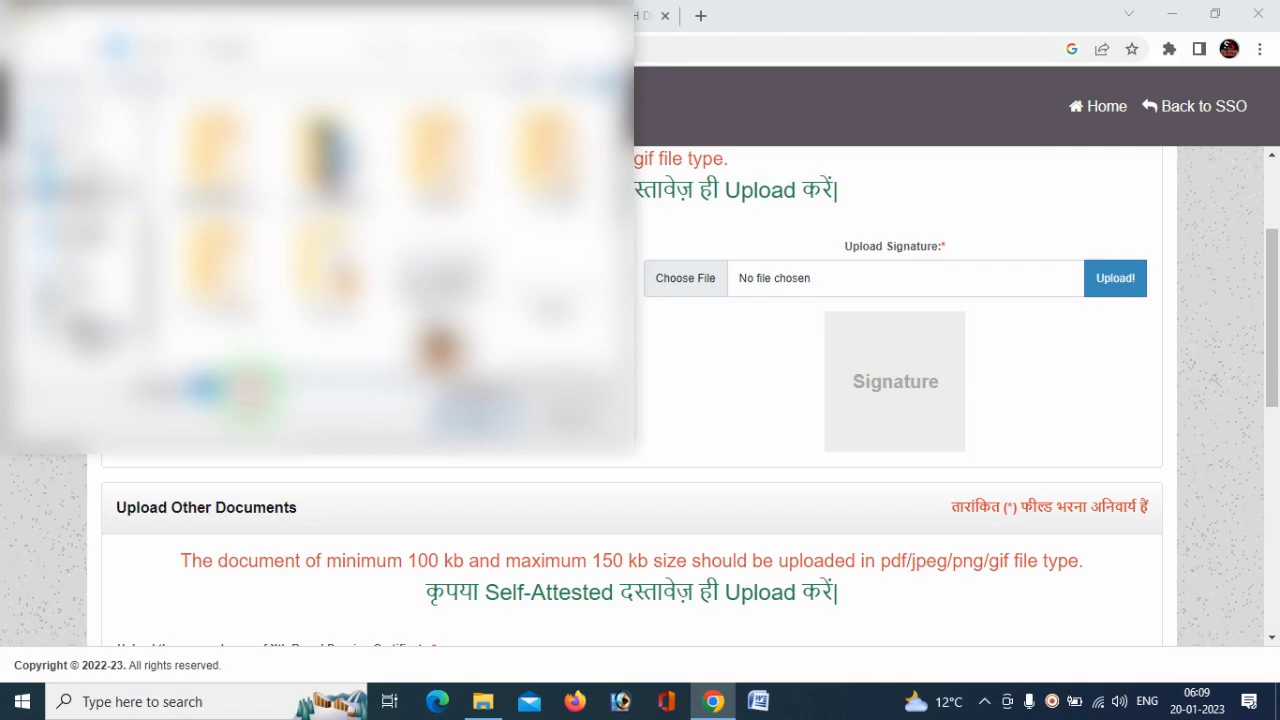
pyautogui.press('BackSpace')
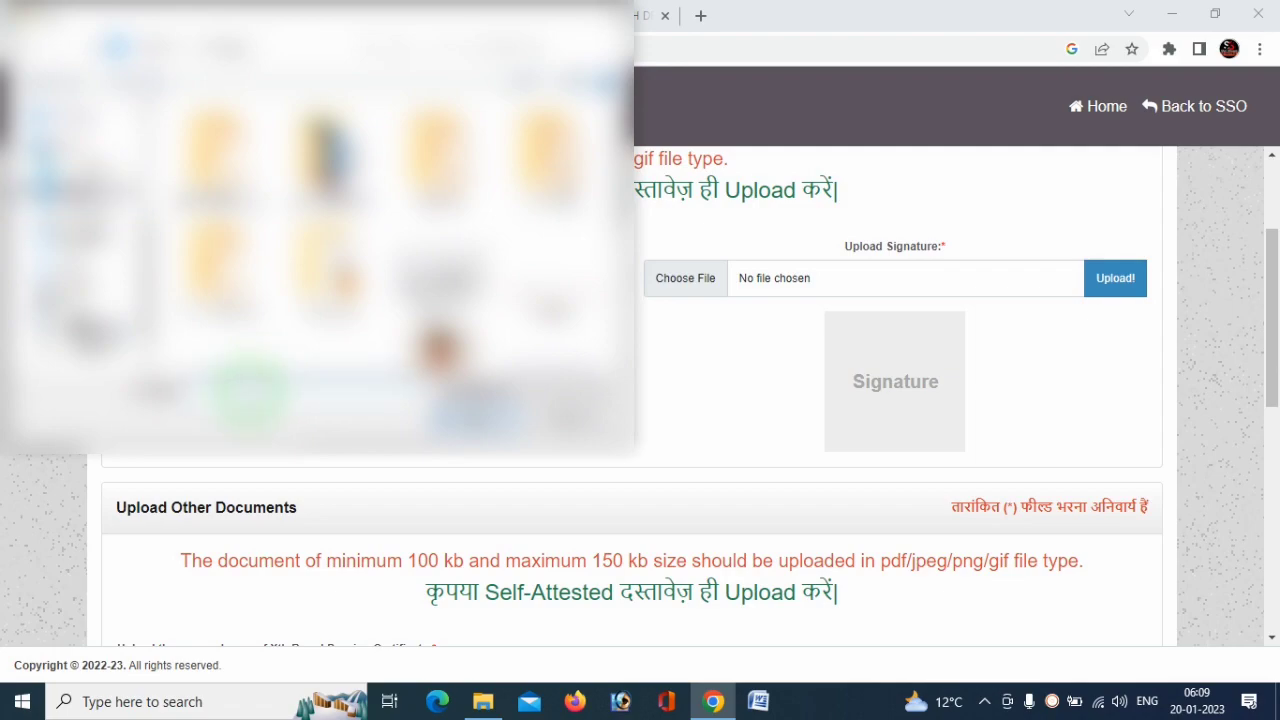
# Step: Pick the photograph file and upload it with Upload!
pyautogui.moveTo(617, 220); pyautogui.dragTo(615, 295)
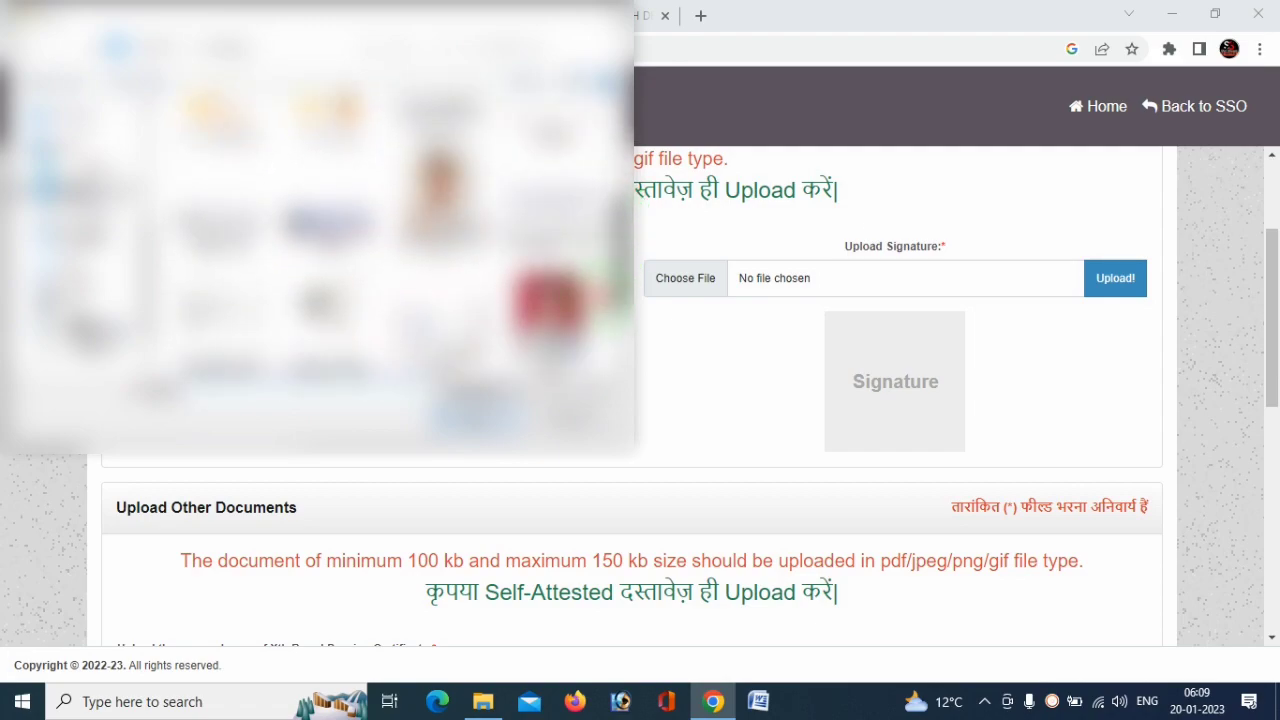
pyautogui.doubleClick(335, 300)
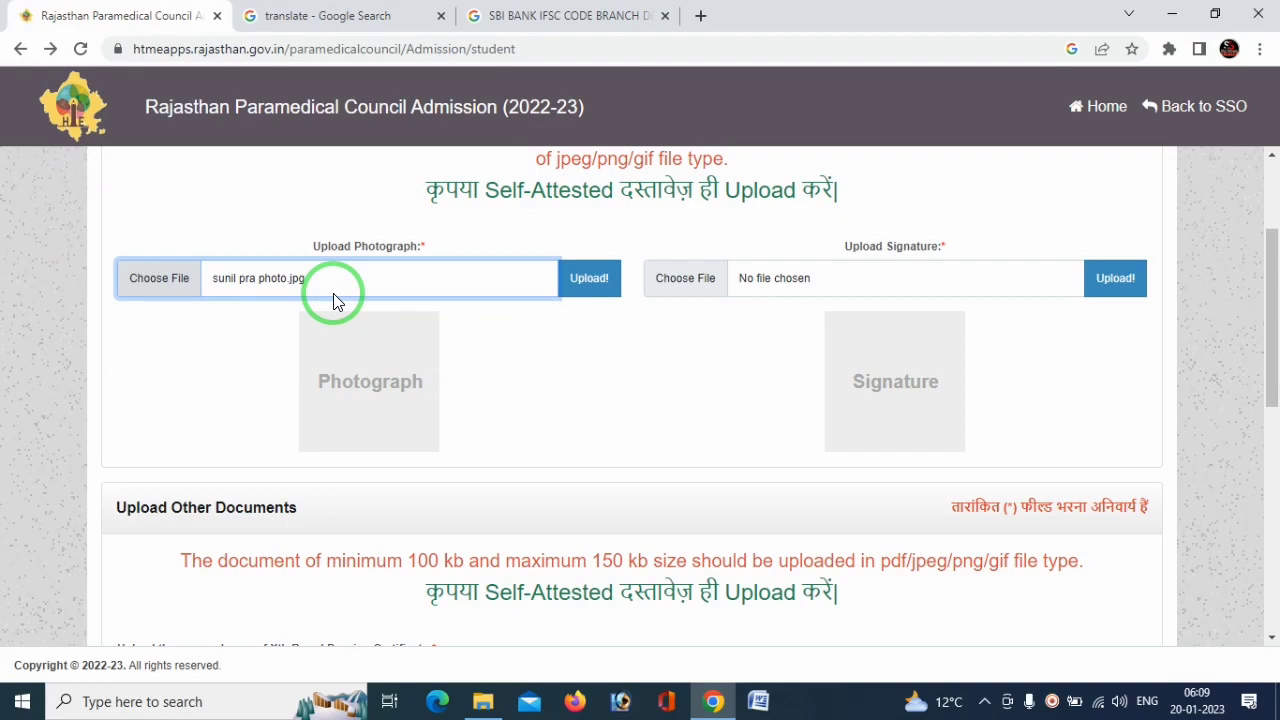
pyautogui.click(590, 280)
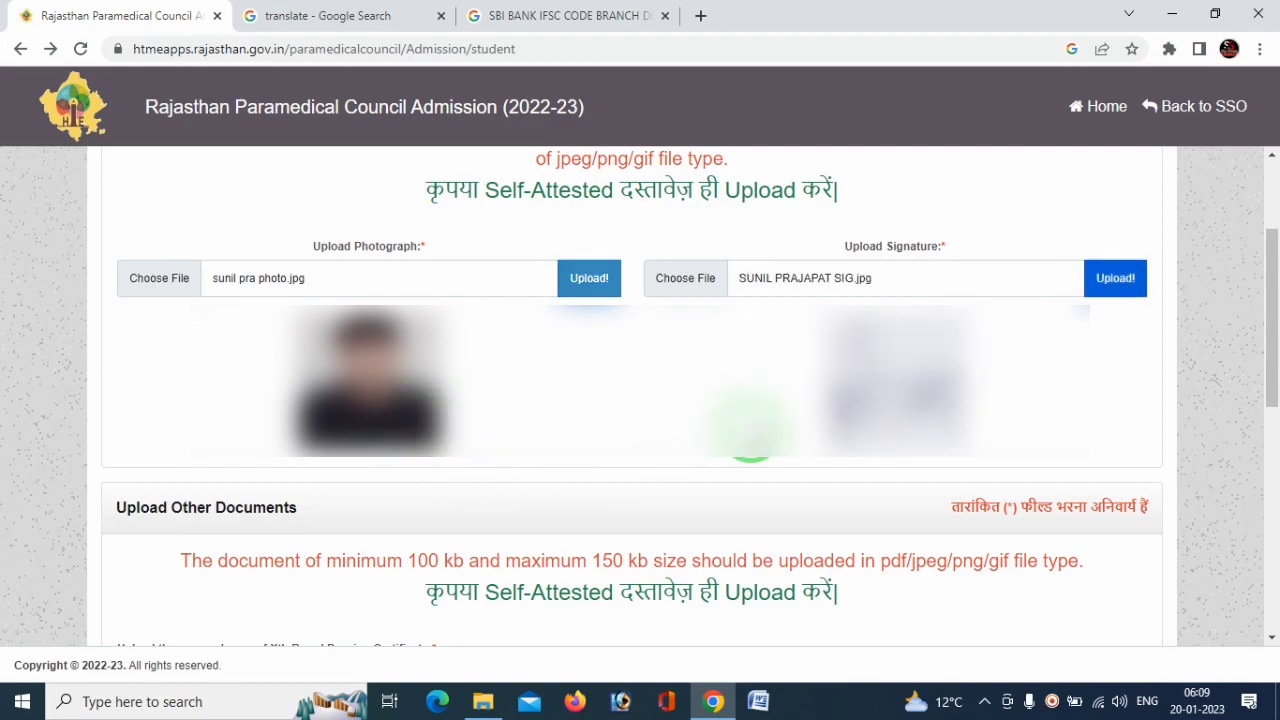
pyautogui.scroll(-3, 738, 412)
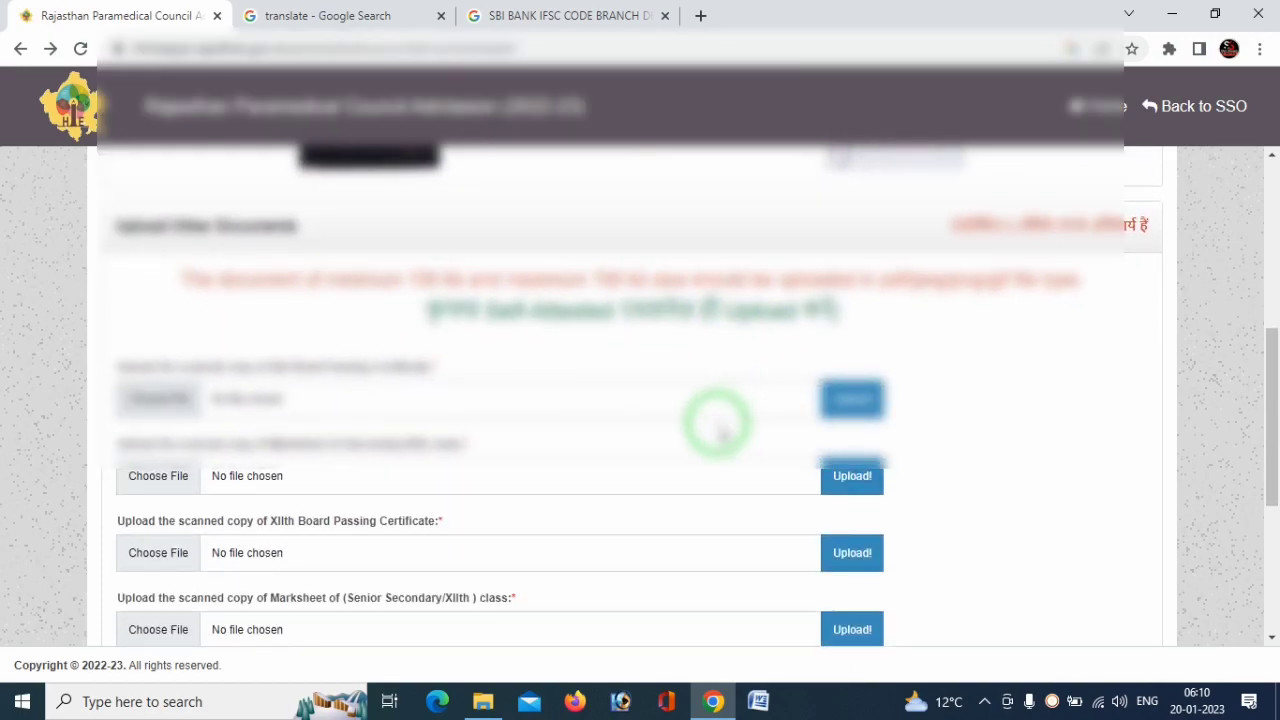
pyautogui.scroll(-1, 690, 440)
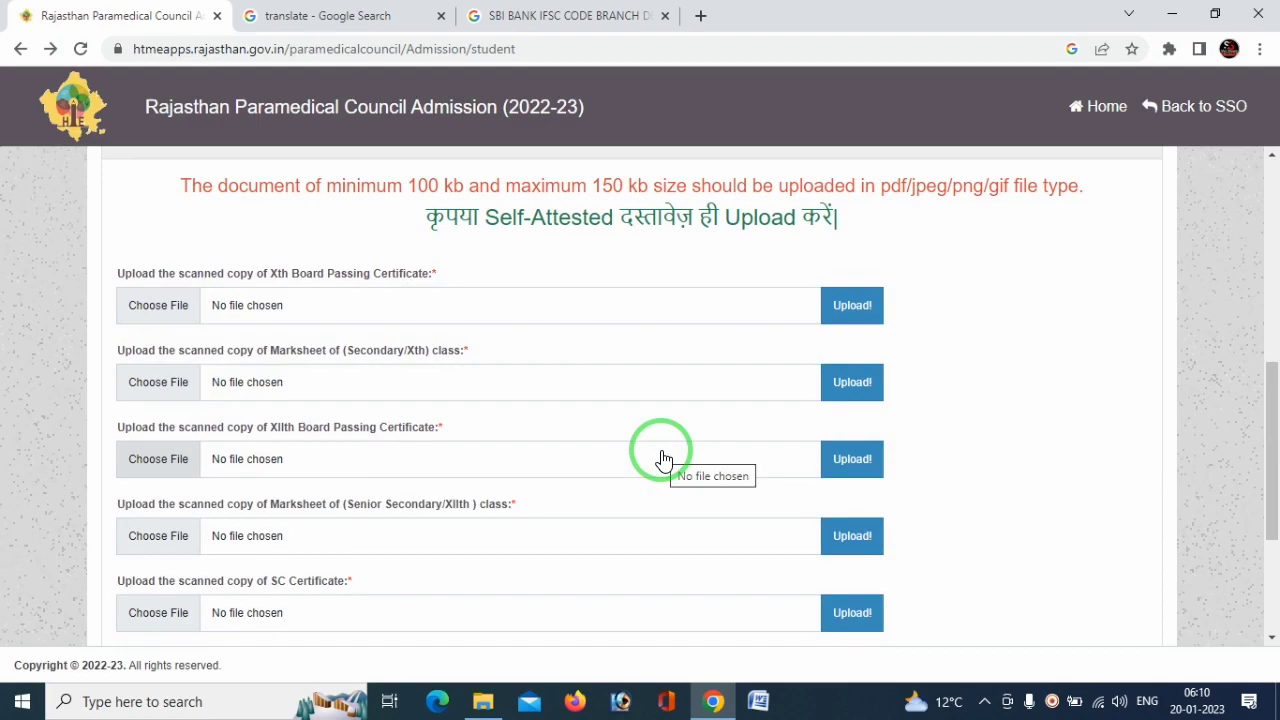
pyautogui.hotkey('ctrl', 'shift', 'd')
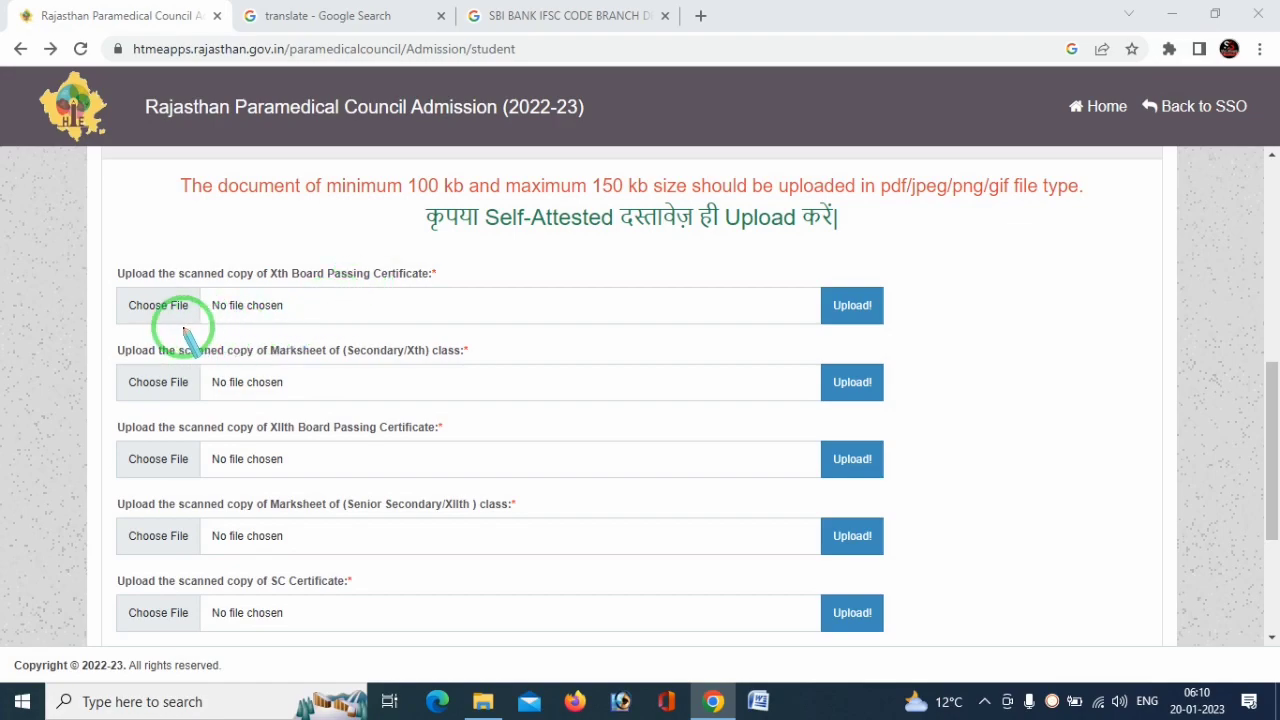
pyautogui.moveTo(145, 323)
pyautogui.mouseDown()
pyautogui.moveTo(180, 328)
pyautogui.moveTo(208, 283)
pyautogui.moveTo(106, 306)
pyautogui.moveTo(168, 322)
pyautogui.mouseUp()
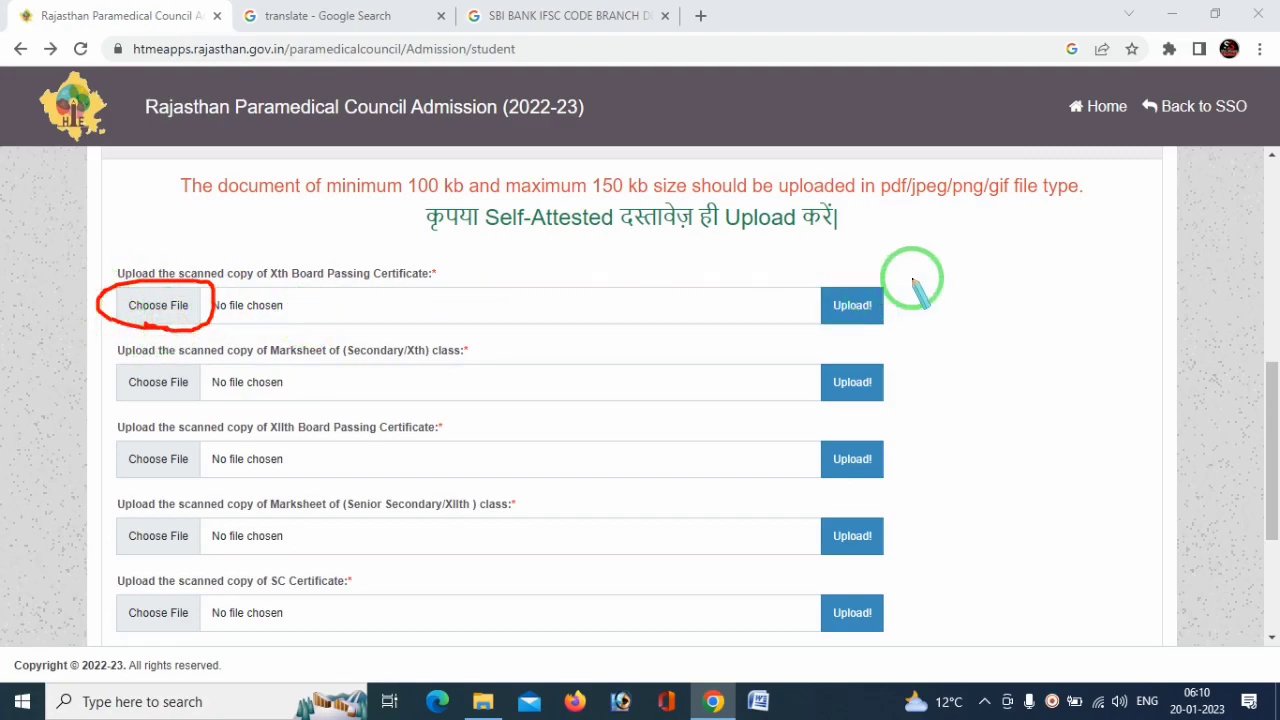
pyautogui.moveTo(125, 282); pyautogui.dragTo(87, 505)
pyautogui.moveTo(880, 200); pyautogui.dragTo(985, 203)
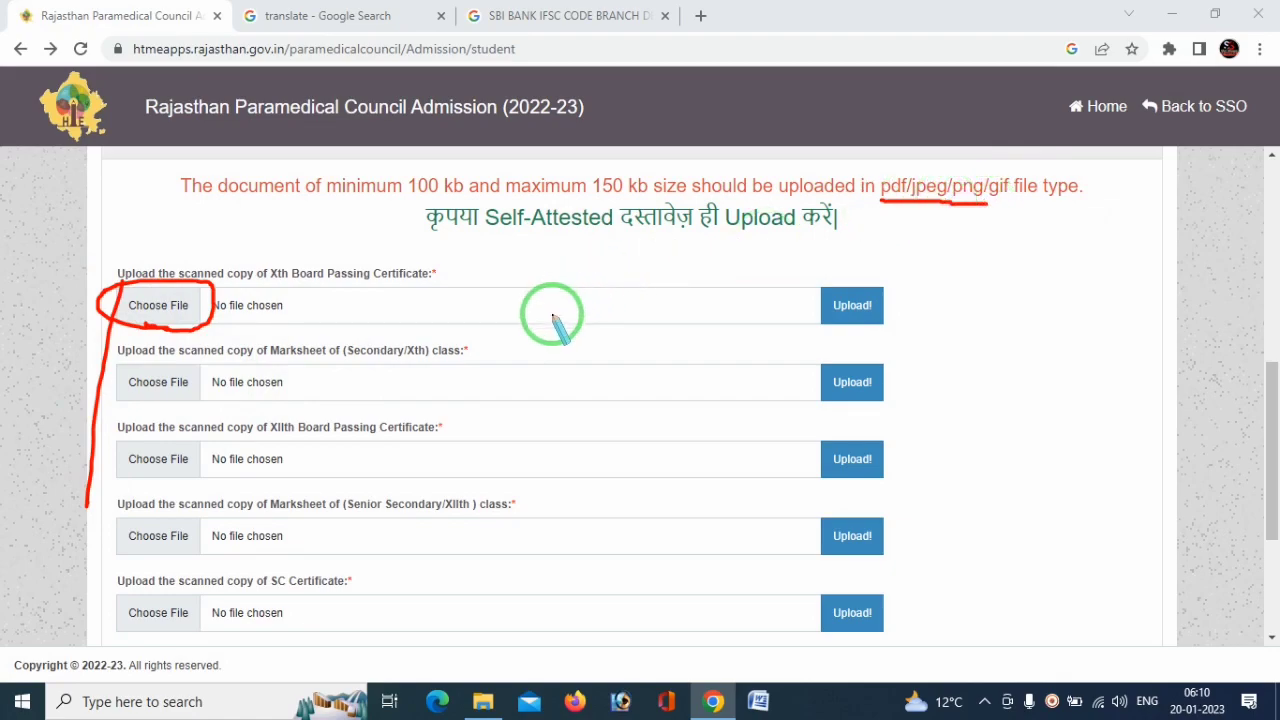
pyautogui.moveTo(488, 233); pyautogui.dragTo(602, 233)
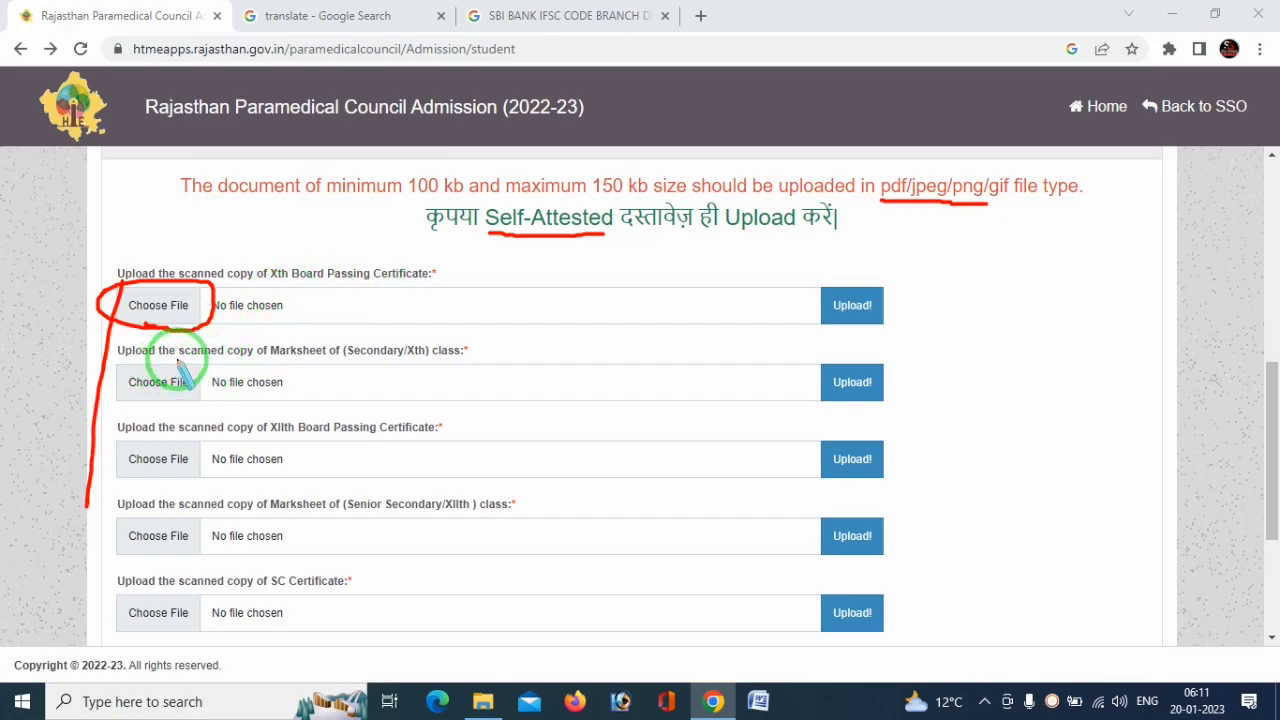
pyautogui.moveTo(281, 365); pyautogui.dragTo(381, 364)
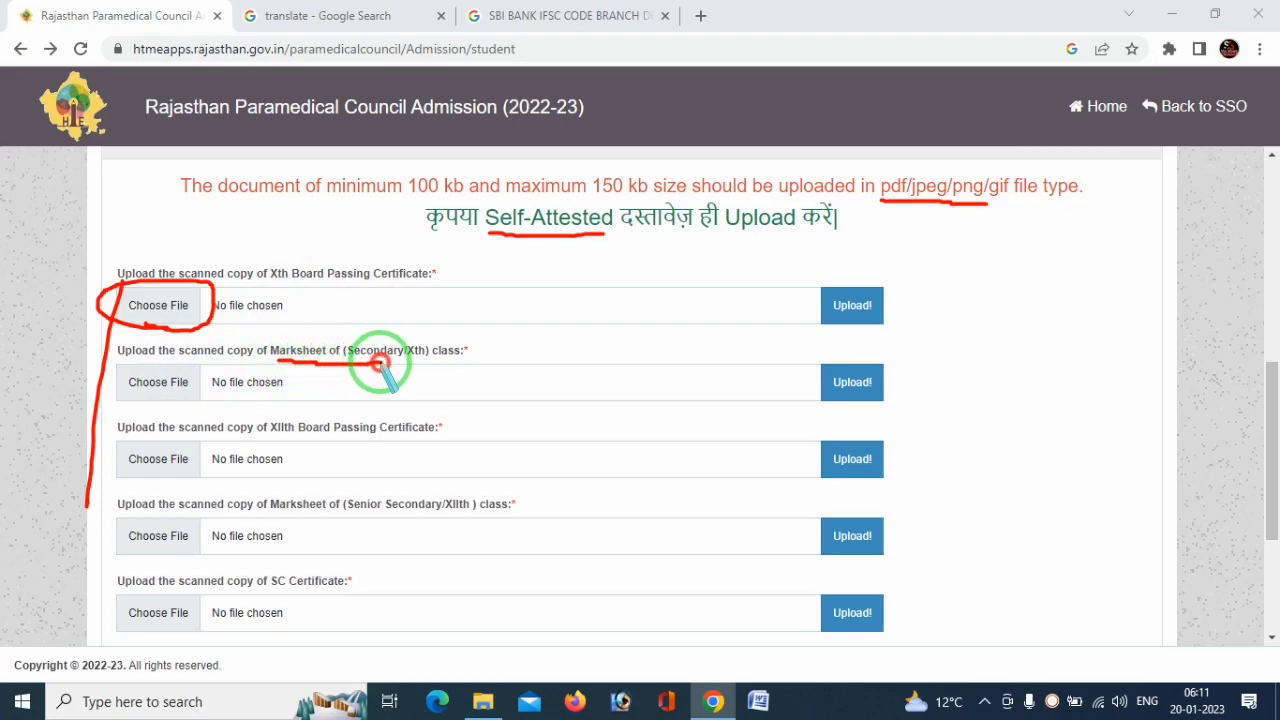
pyautogui.moveTo(888, 294)
pyautogui.mouseDown()
pyautogui.moveTo(938, 378)
pyautogui.moveTo(848, 391)
pyautogui.mouseUp()
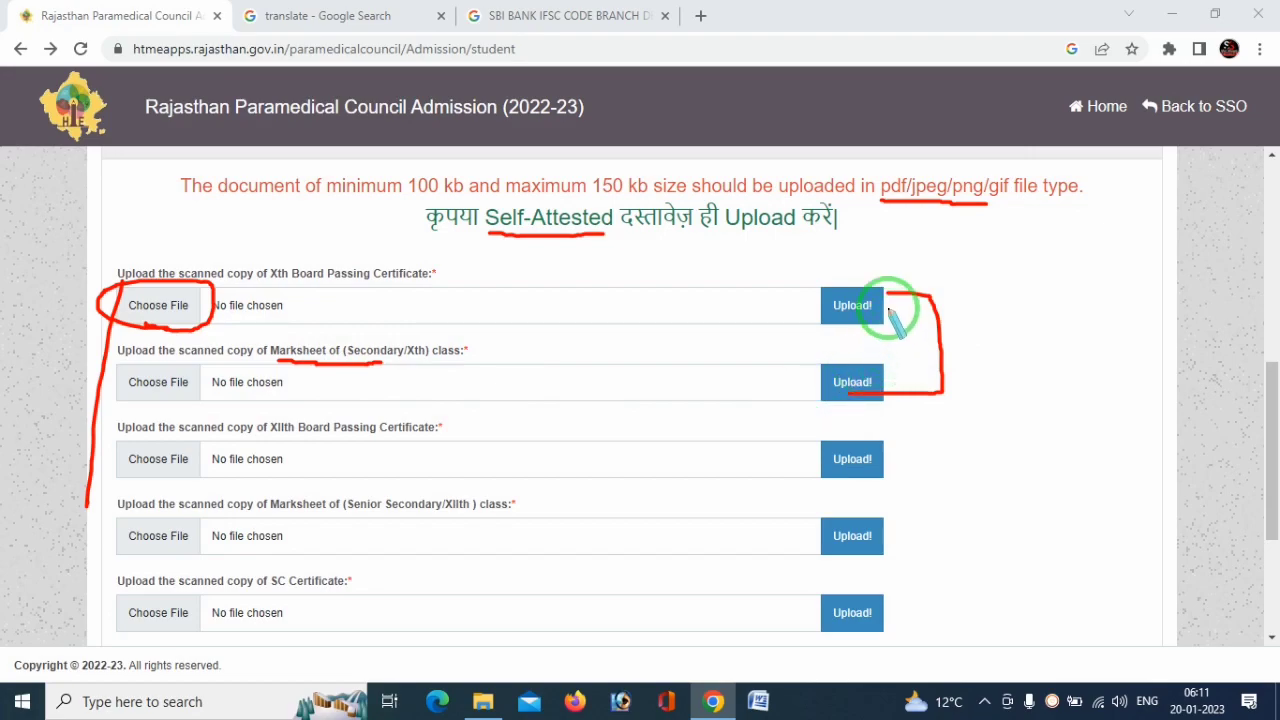
pyautogui.moveTo(886, 298)
pyautogui.mouseDown()
pyautogui.moveTo(925, 356)
pyautogui.moveTo(868, 387)
pyautogui.mouseUp()
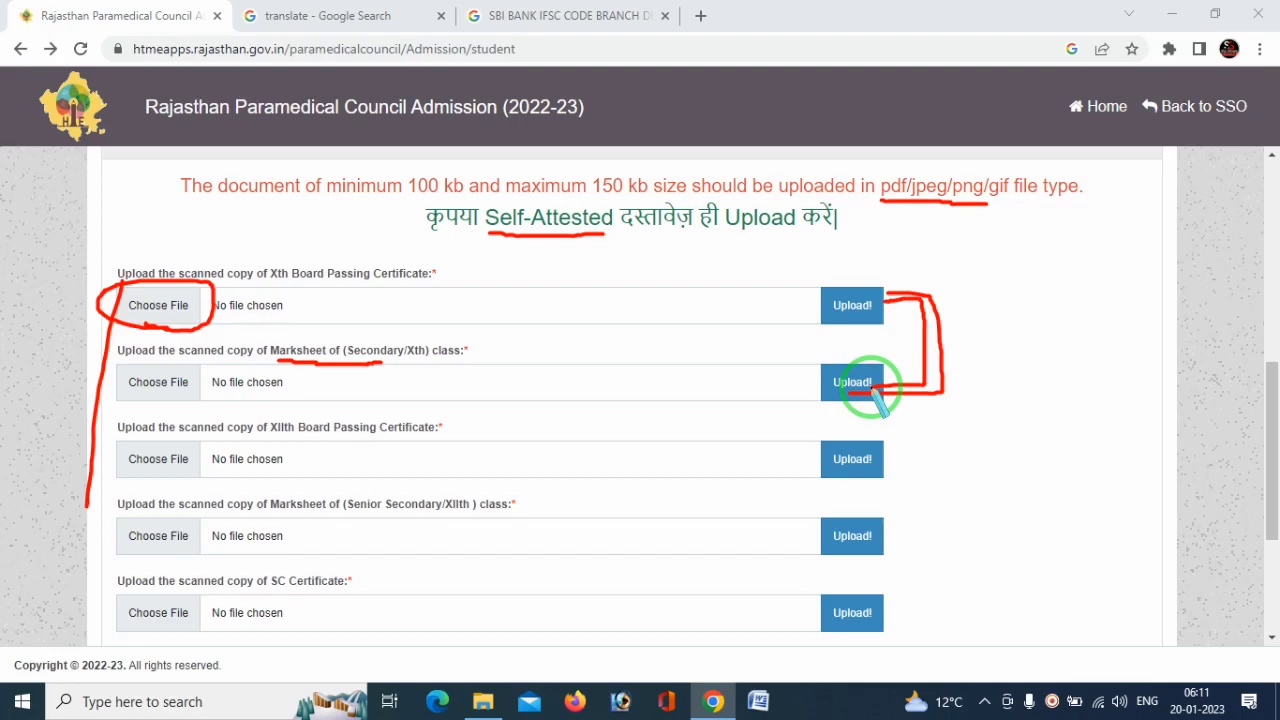
pyautogui.moveTo(957, 318)
pyautogui.mouseDown()
pyautogui.moveTo(969, 330)
pyautogui.moveTo(1031, 291)
pyautogui.mouseUp()
pyautogui.moveTo(973, 378); pyautogui.dragTo(1048, 355)
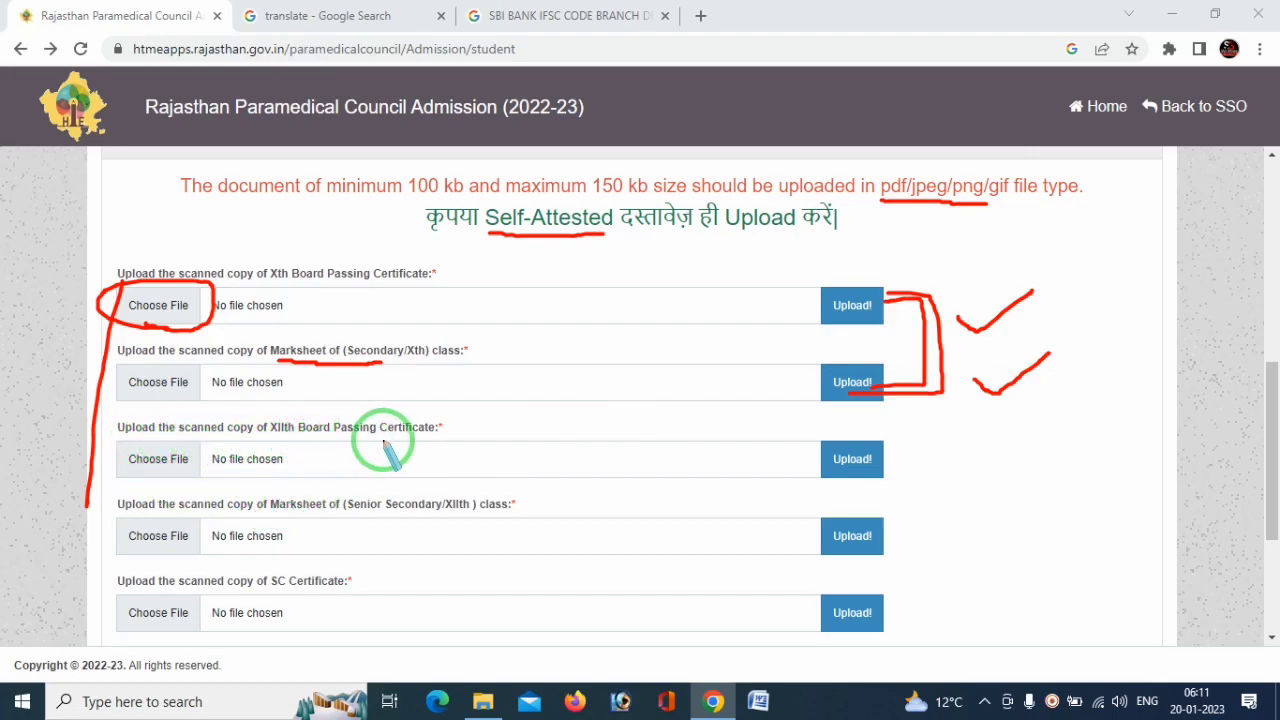
pyautogui.moveTo(882, 456)
pyautogui.mouseDown()
pyautogui.moveTo(925, 536)
pyautogui.moveTo(887, 552)
pyautogui.mouseUp()
pyautogui.moveTo(913, 456)
pyautogui.mouseDown()
pyautogui.moveTo(954, 454)
pyautogui.moveTo(972, 522)
pyautogui.moveTo(941, 538)
pyautogui.mouseUp()
pyautogui.rightClick(661, 512)
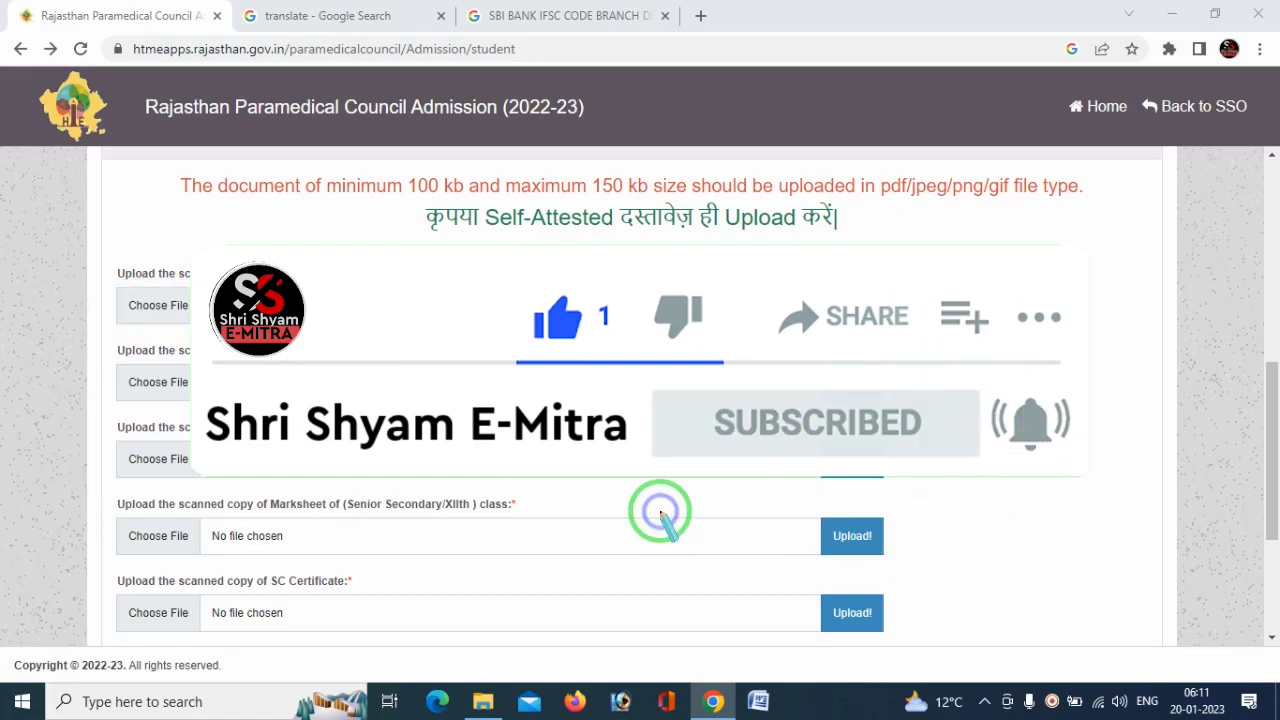
pyautogui.moveTo(1271, 457); pyautogui.dragTo(1272, 524)
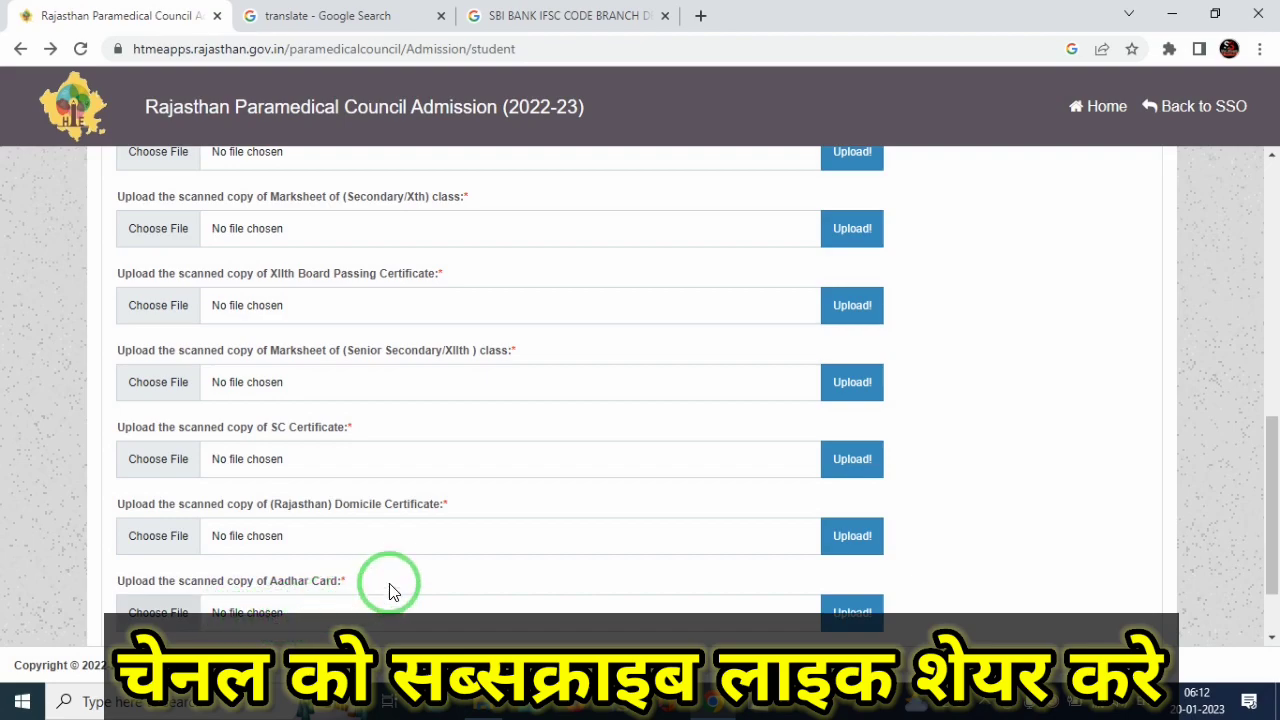
pyautogui.scroll(-1, 390, 590)
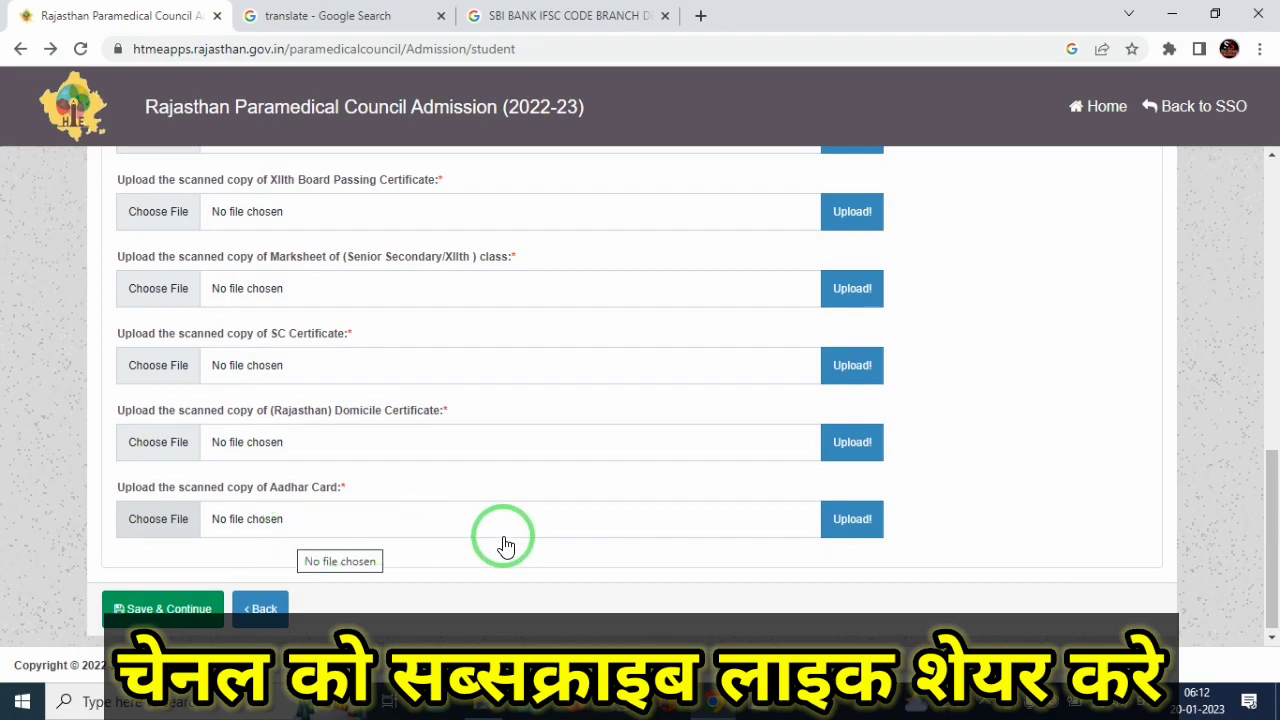
pyautogui.scroll(5, 500, 540)
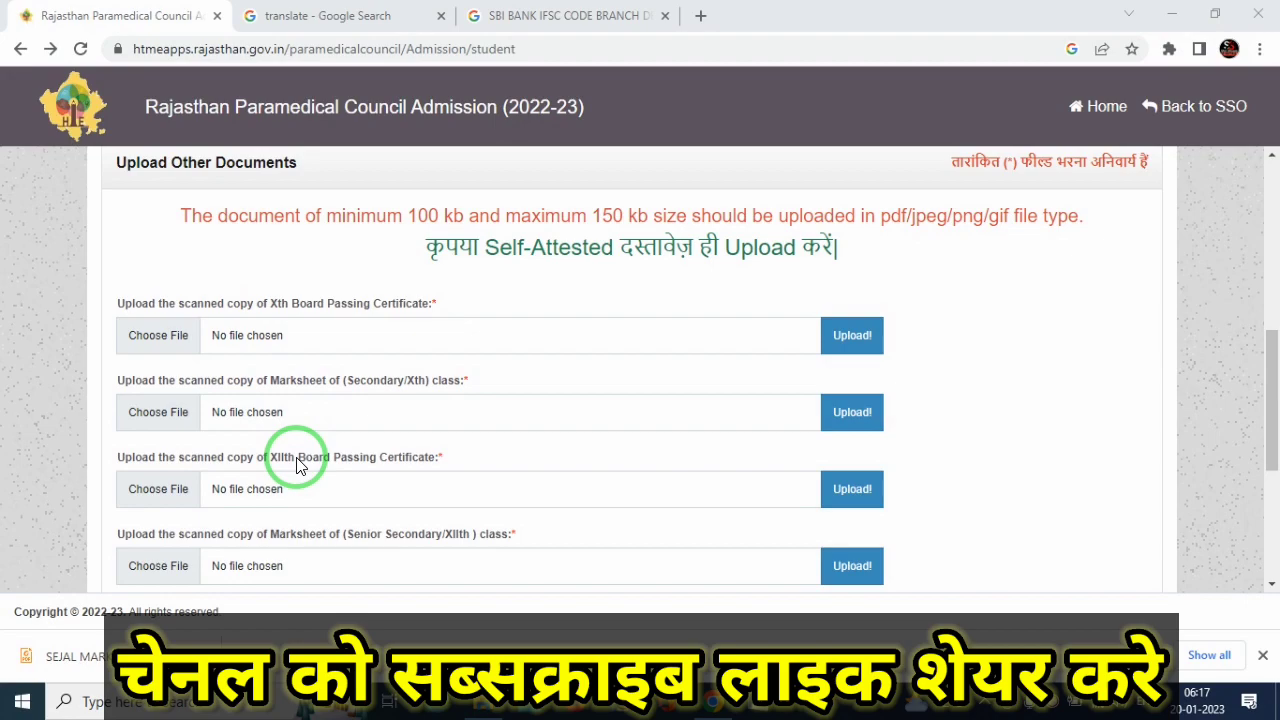
# Step: Choose the marksheet PDF as the Xth Board Passing Certificate file
pyautogui.click(152, 343)
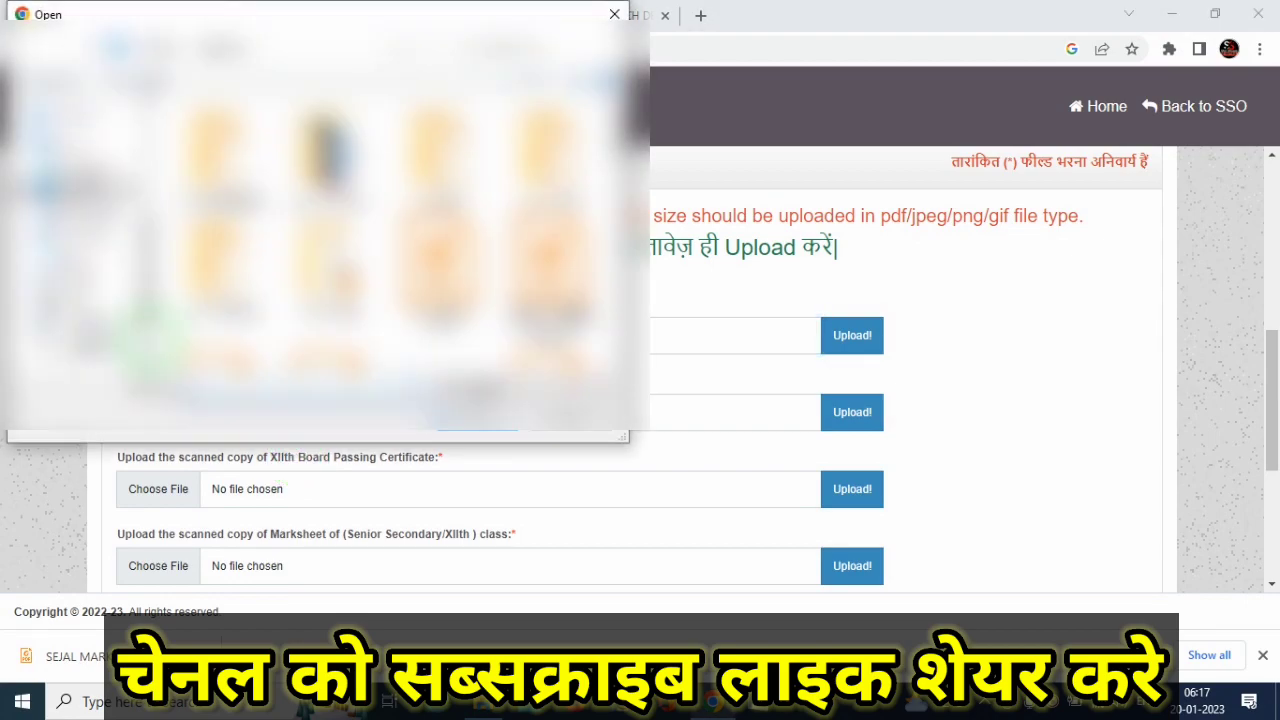
pyautogui.click(80, 186)
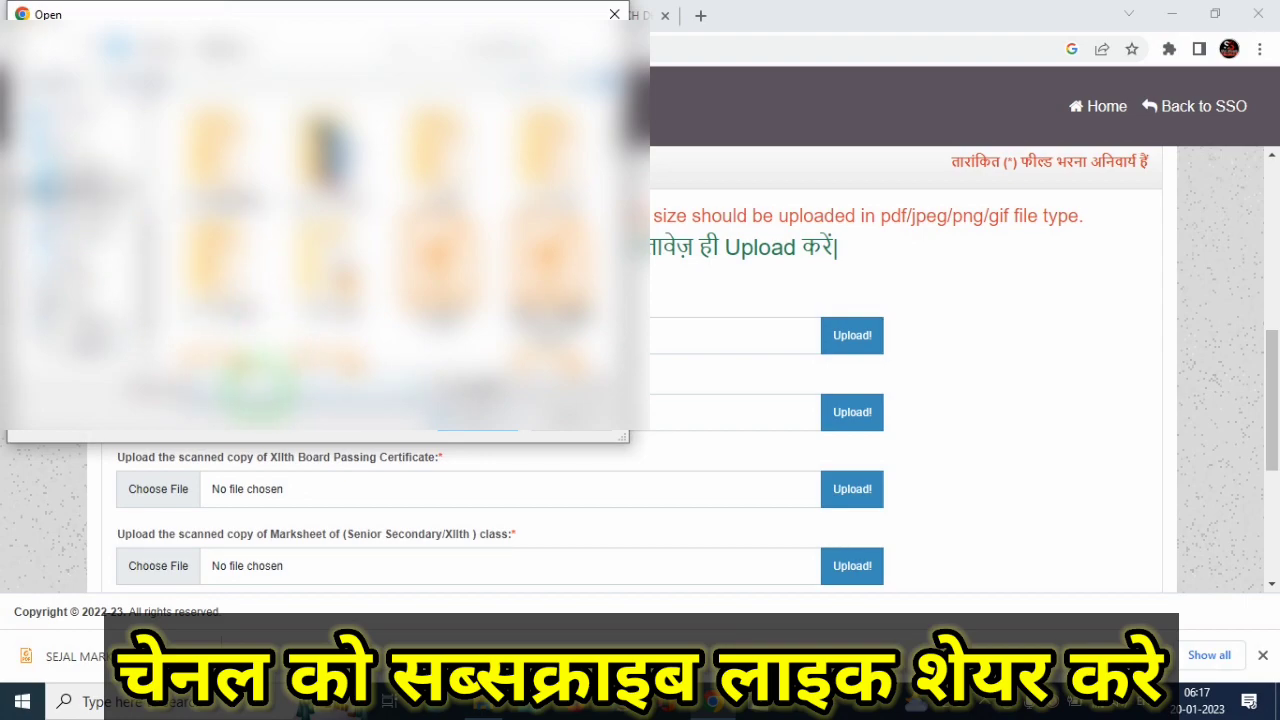
pyautogui.write('se')
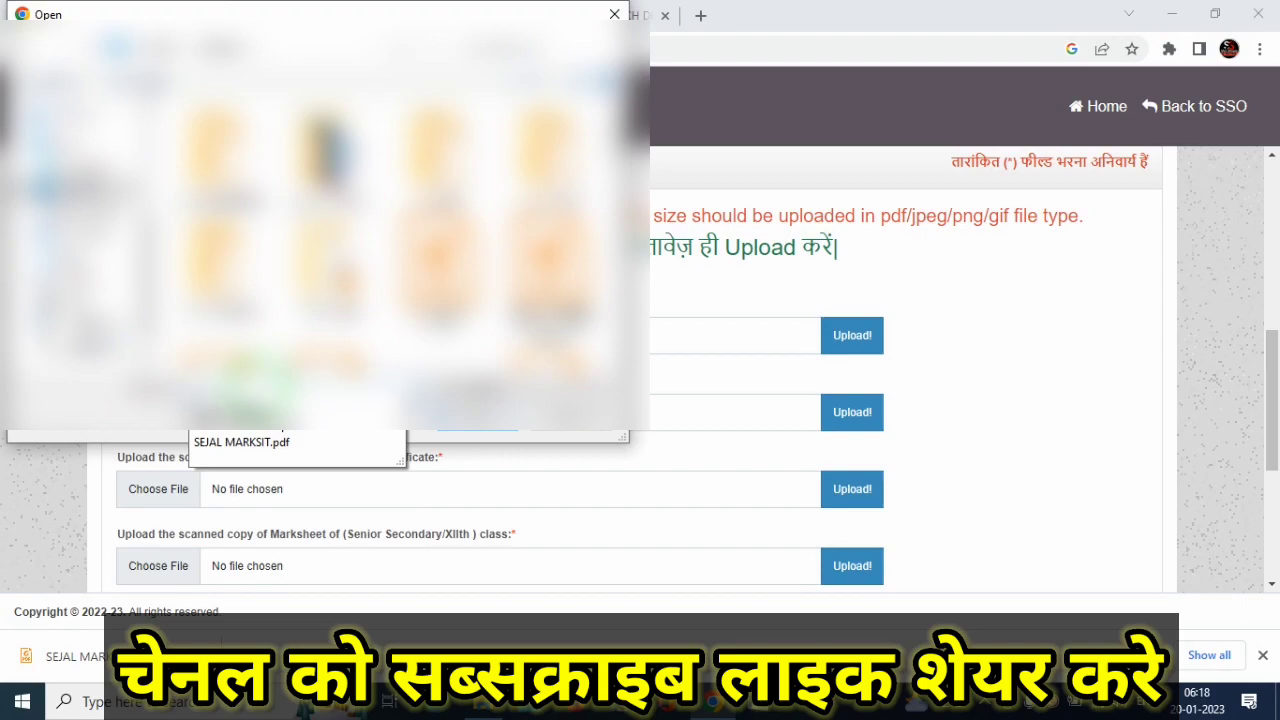
pyautogui.press('Down')
pyautogui.press('Down')
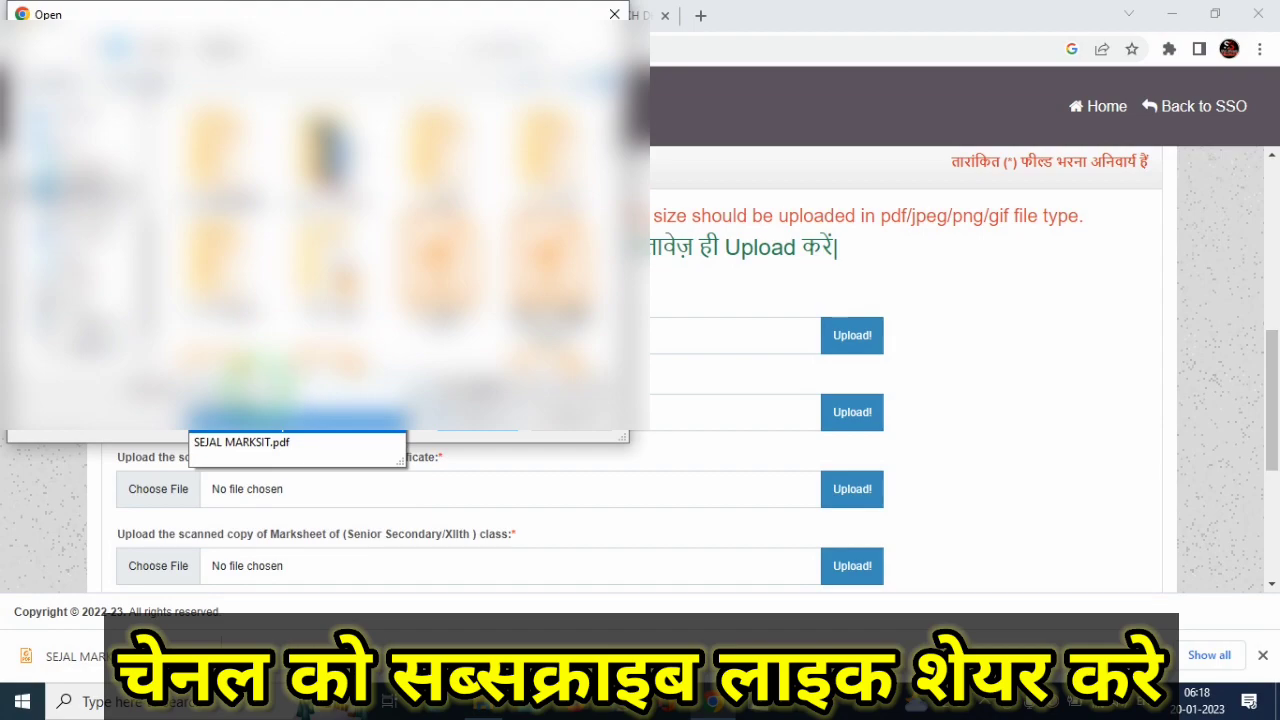
pyautogui.press('Return')
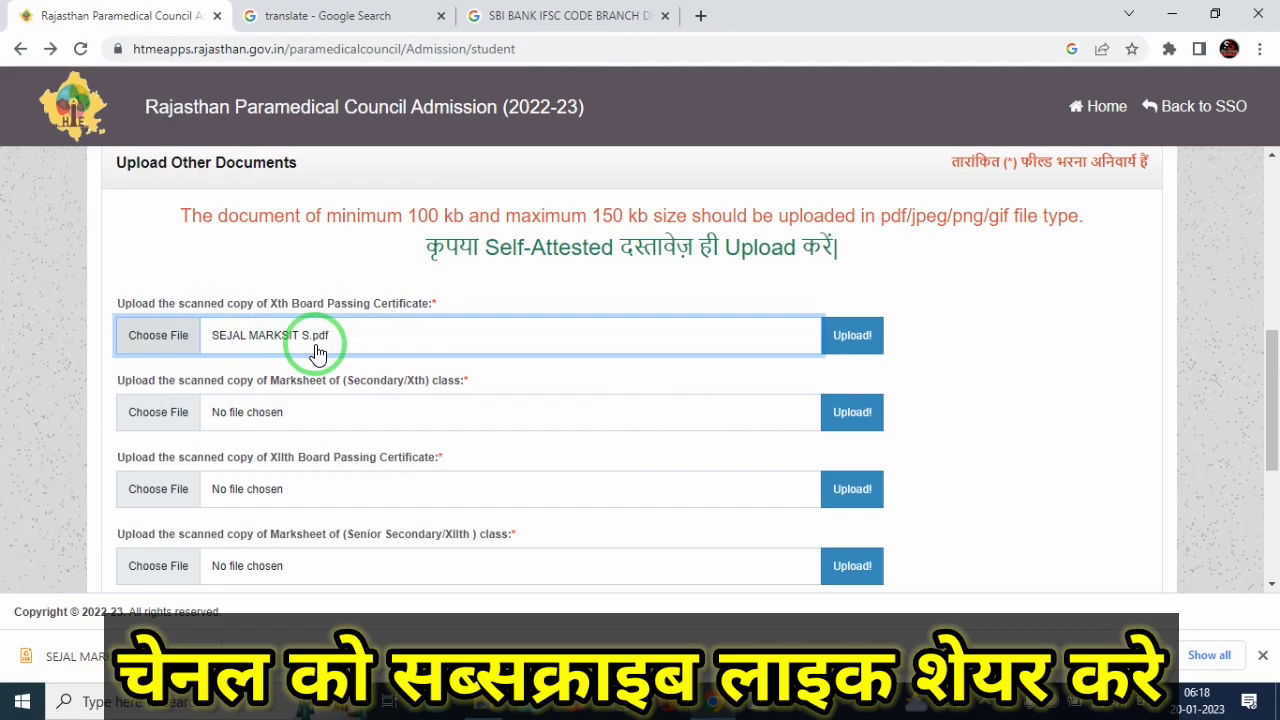
# Step: Upload the Xth certificate and briefly circle the successful-upload indicator
pyautogui.click(860, 340)
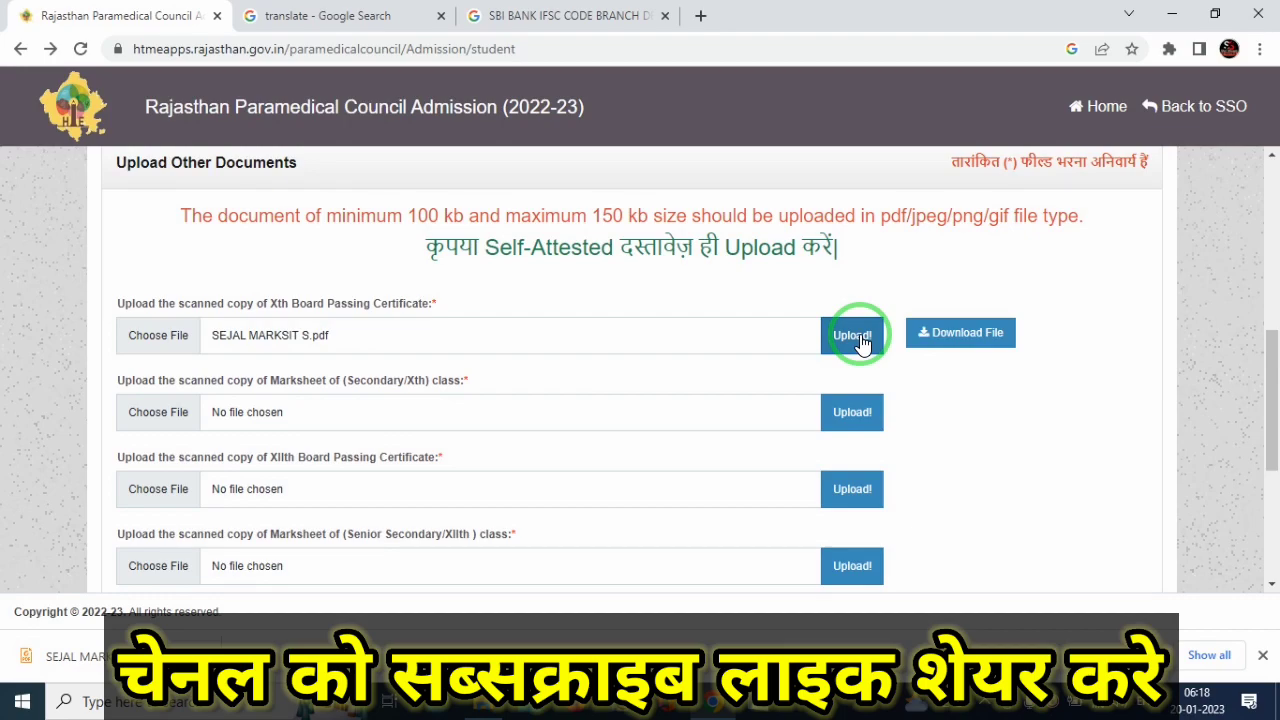
pyautogui.click(920, 352)
pyautogui.moveTo(920, 352)
pyautogui.mouseDown()
pyautogui.moveTo(1034, 340)
pyautogui.moveTo(943, 294)
pyautogui.moveTo(906, 343)
pyautogui.moveTo(962, 366)
pyautogui.moveTo(959, 356)
pyautogui.mouseUp()
pyautogui.hotkey('ctrl', 'z')
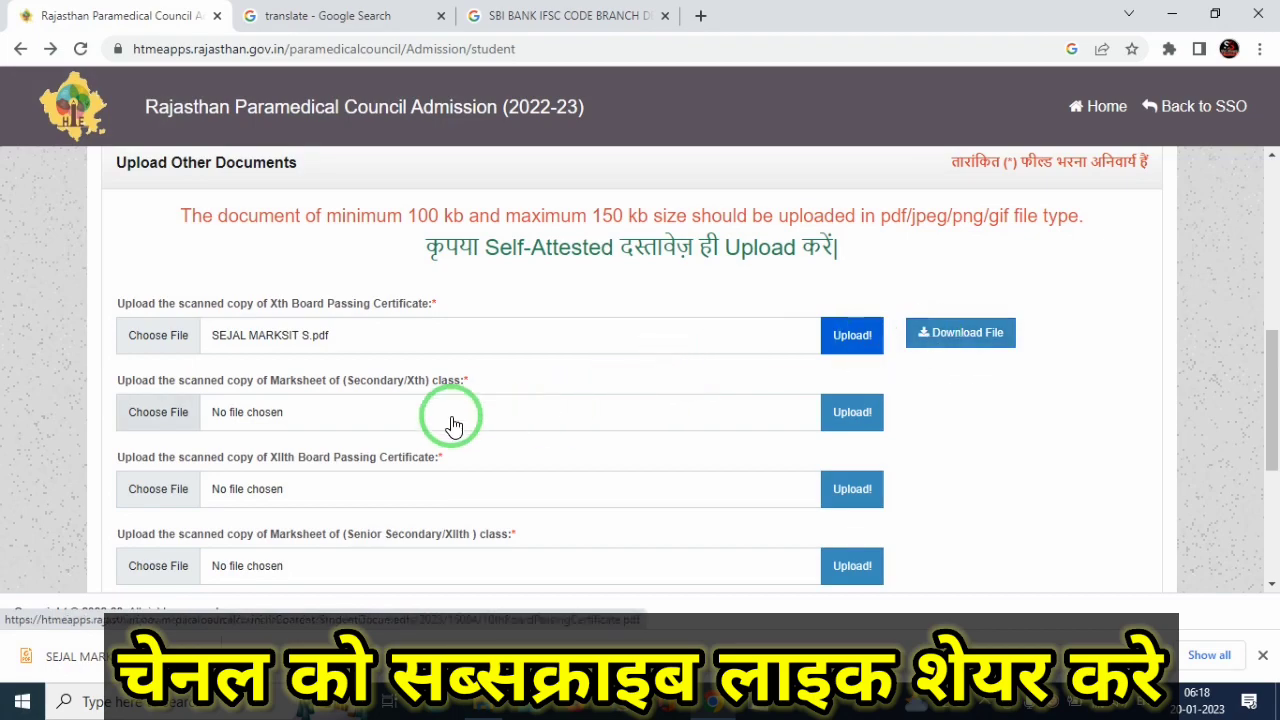
# Step: Start choosing the XIIth marksheet file and scroll to the SC, Domicile and Aadhar Card rows
pyautogui.click(159, 416)
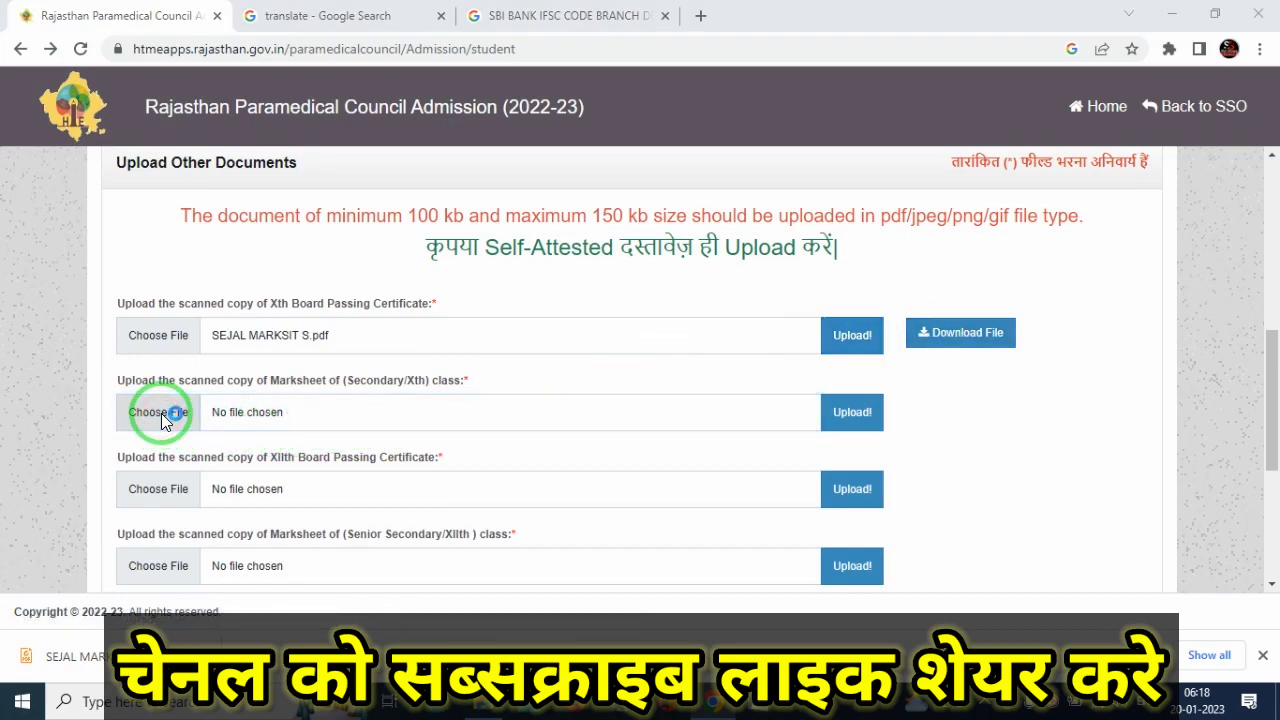
pyautogui.scroll(-3, 566, 334)
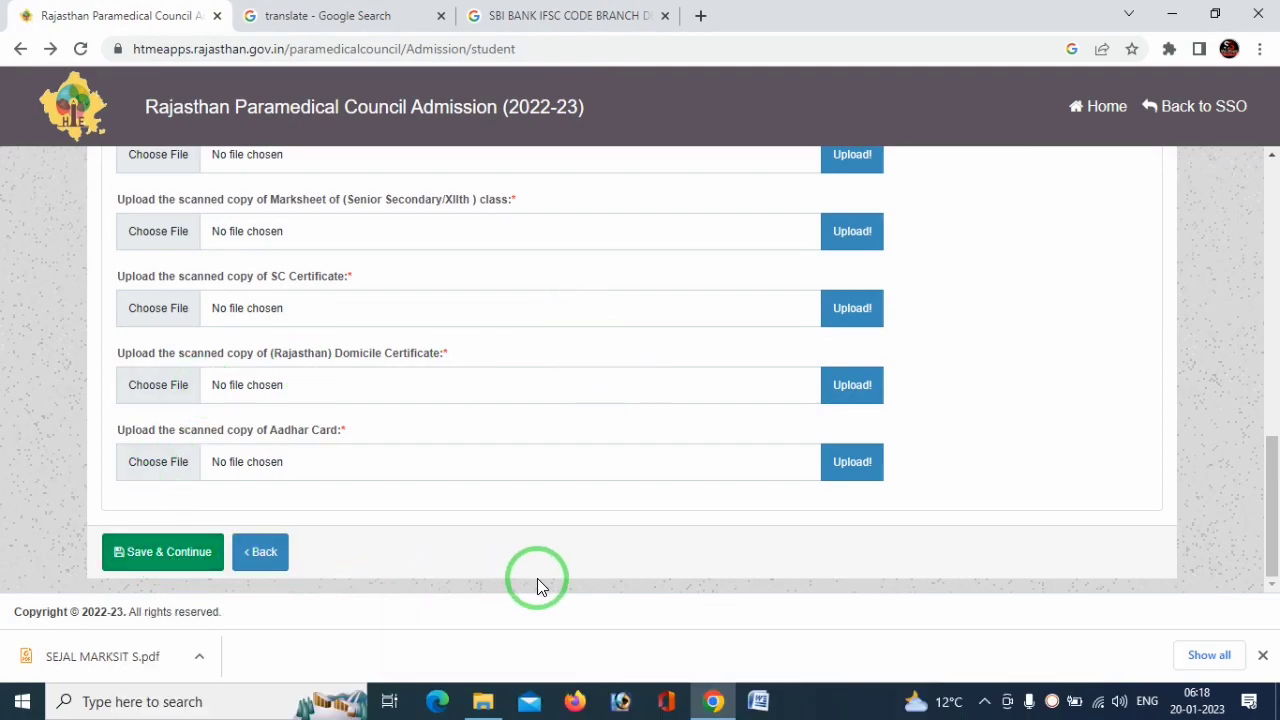
pyautogui.scroll(4, 540, 582)
pyautogui.scroll(4, 548, 585)
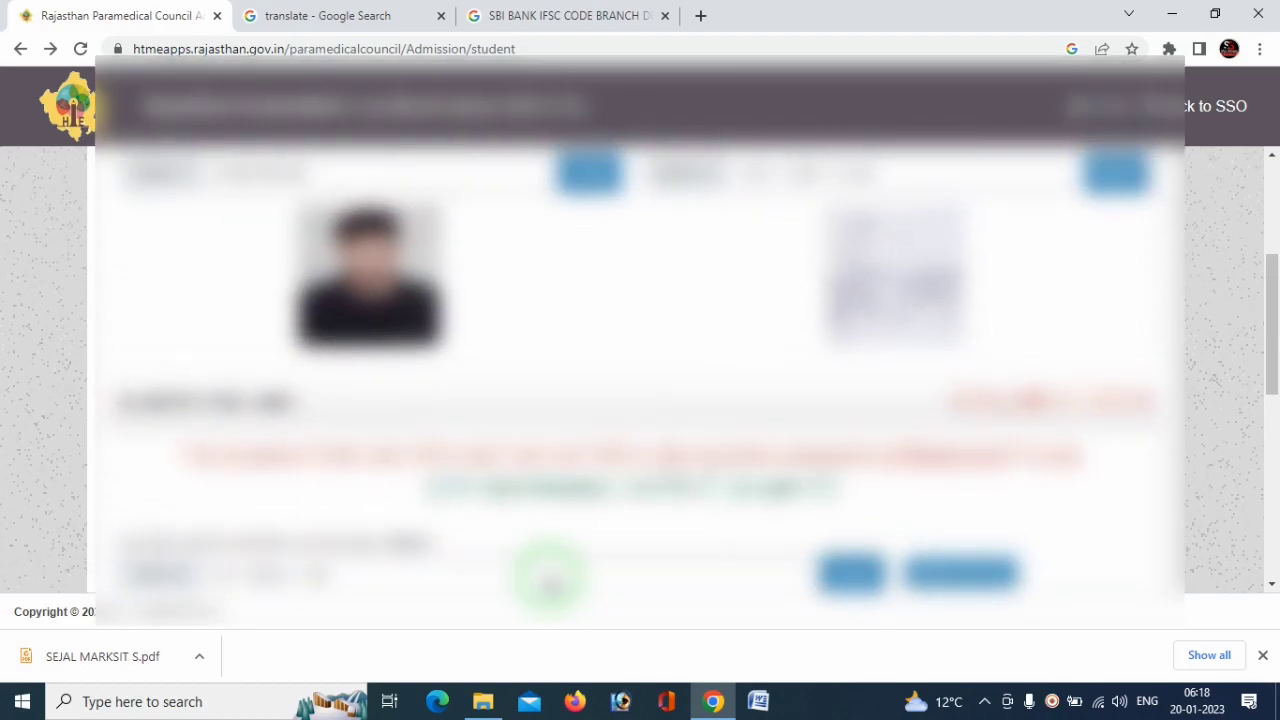
pyautogui.scroll(2, 548, 578)
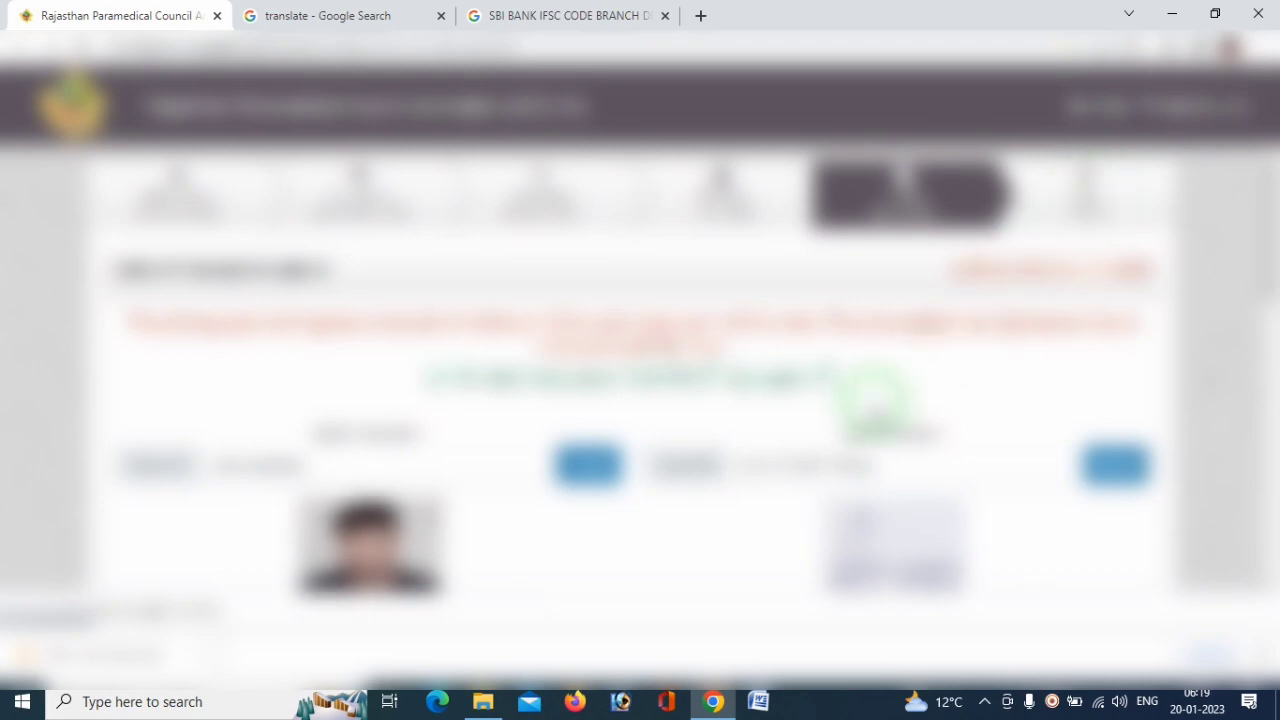
pyautogui.scroll(-6, 857, 410)
pyautogui.scroll(-1, 848, 421)
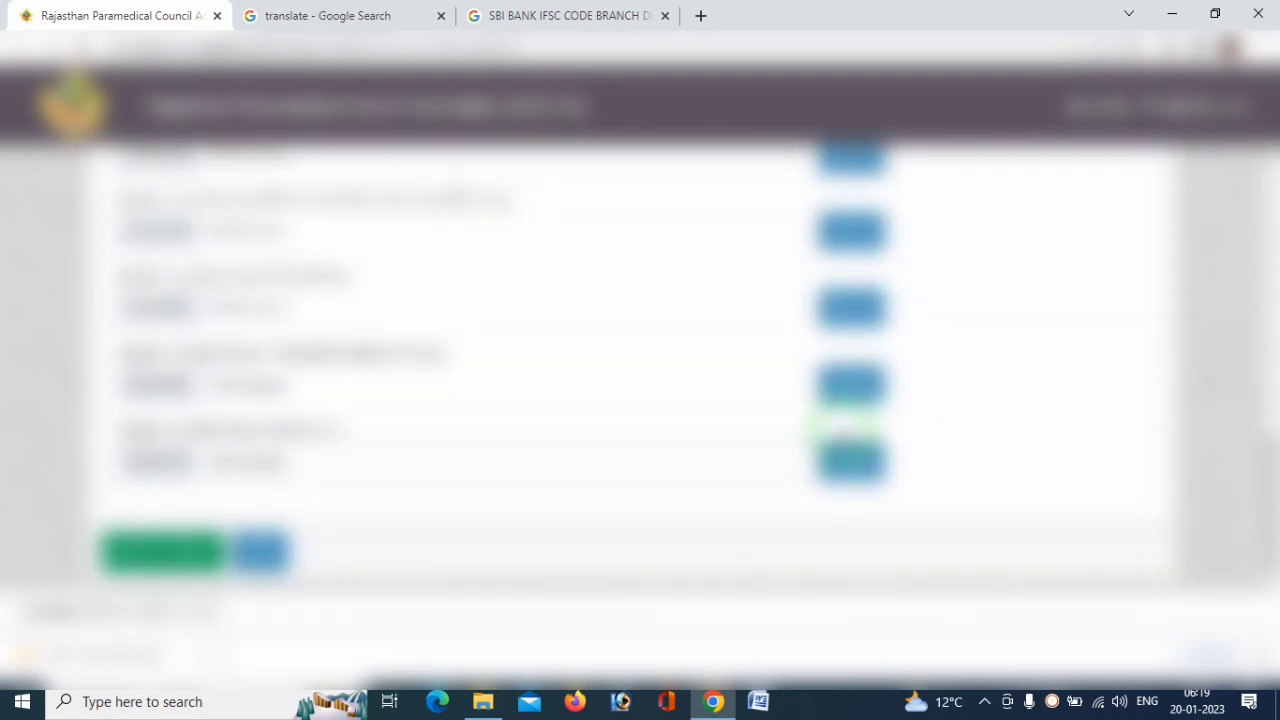
pyautogui.scroll(8, 709, 449)
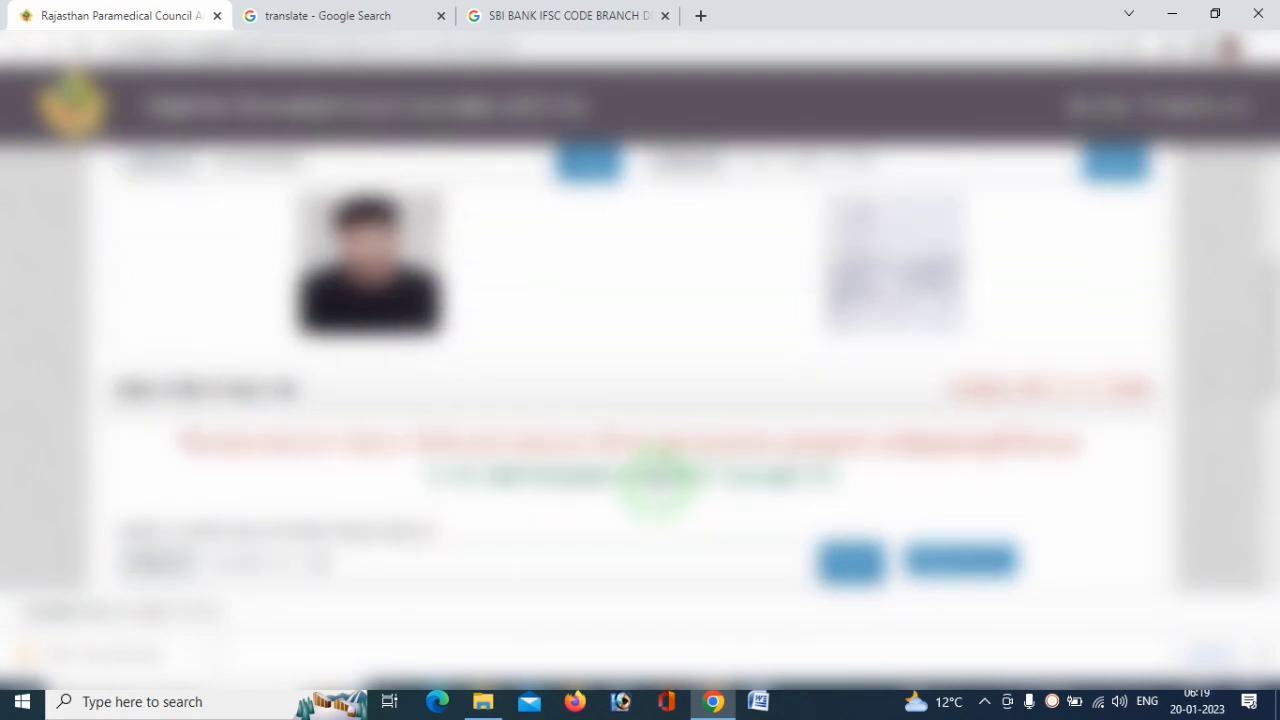
pyautogui.scroll(-5, 660, 482)
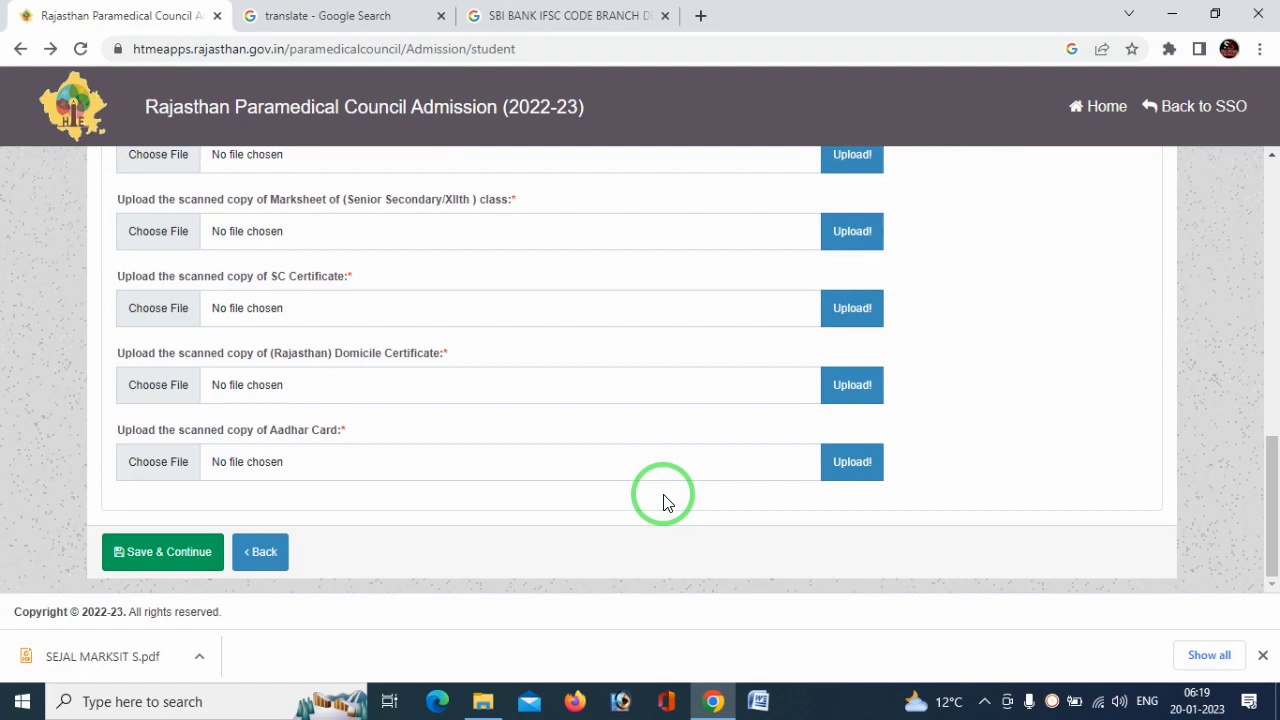
# Step: Handwrite red notes including ATM beside the SC and Domicile rows and draw three ticks
pyautogui.hotkey('ctrl', 'alt', 'd')
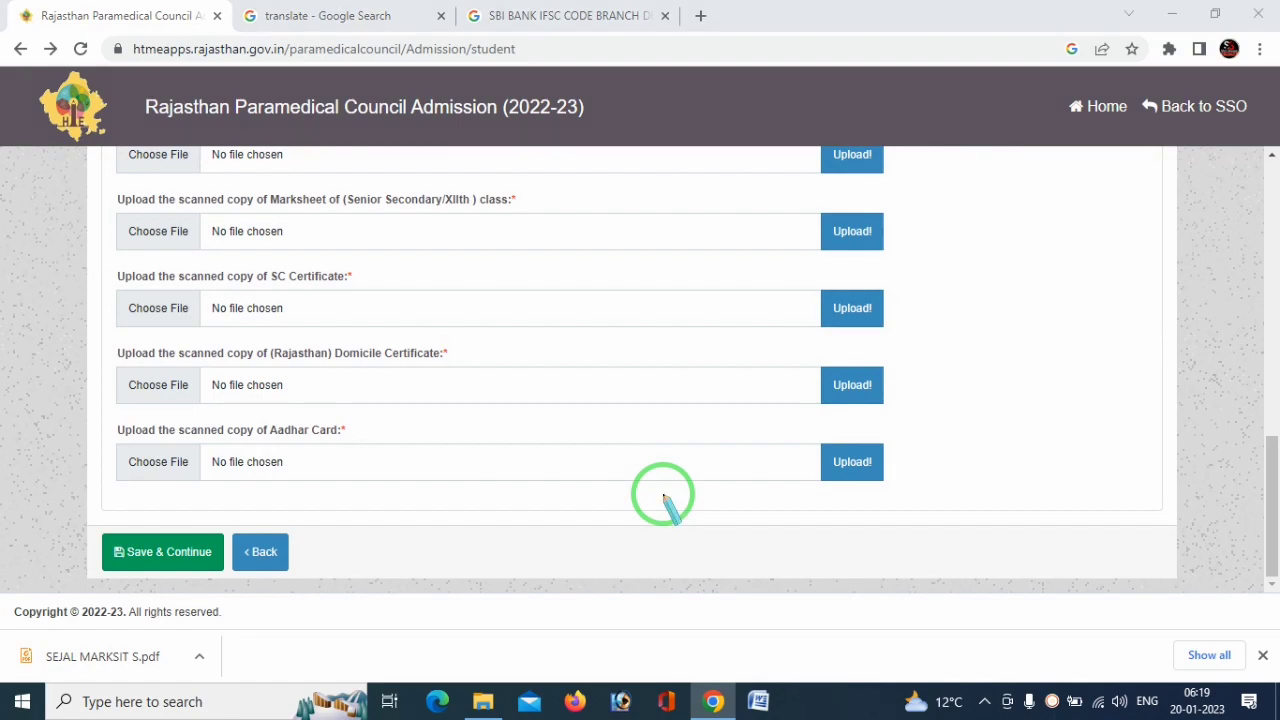
pyautogui.moveTo(663, 303)
pyautogui.mouseDown()
pyautogui.moveTo(633, 347)
pyautogui.moveTo(677, 346)
pyautogui.moveTo(872, 263)
pyautogui.mouseUp()
pyautogui.moveTo(637, 393)
pyautogui.mouseDown()
pyautogui.moveTo(649, 417)
pyautogui.moveTo(663, 386)
pyautogui.moveTo(686, 382)
pyautogui.moveTo(703, 405)
pyautogui.moveTo(737, 366)
pyautogui.moveTo(783, 388)
pyautogui.mouseUp()
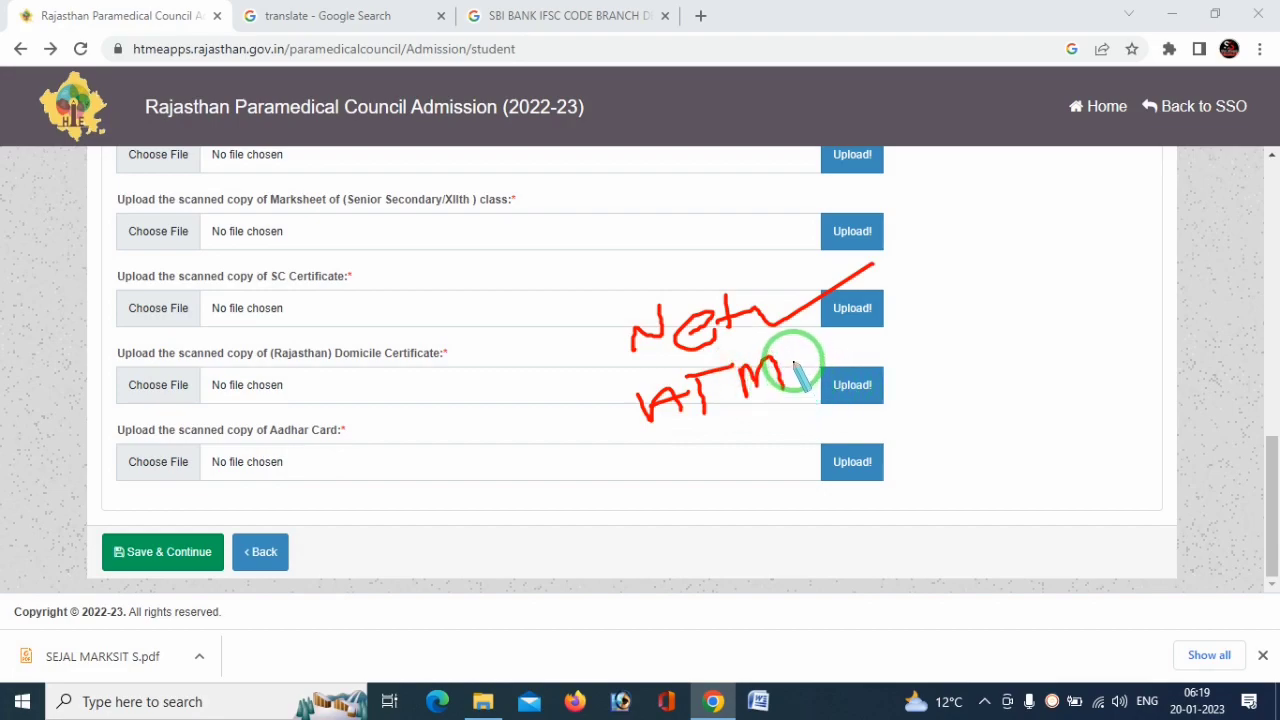
pyautogui.moveTo(786, 372); pyautogui.dragTo(893, 326)
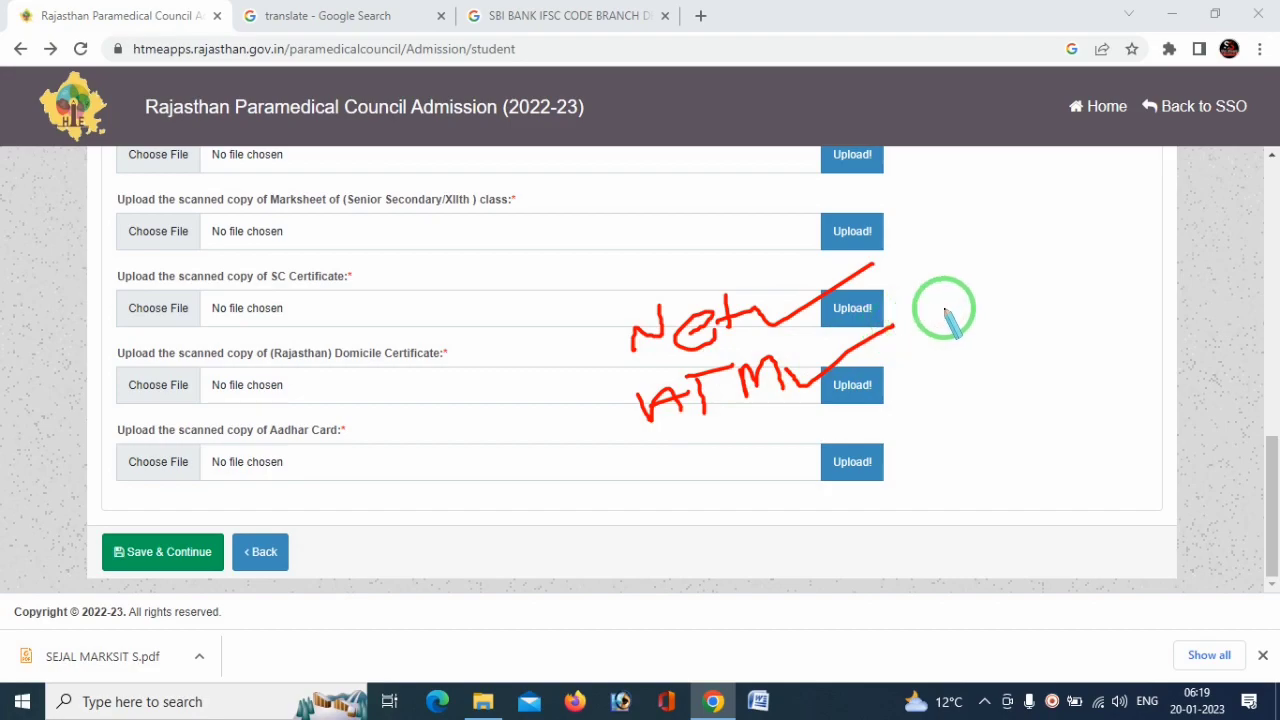
pyautogui.moveTo(912, 241)
pyautogui.mouseDown()
pyautogui.moveTo(929, 257)
pyautogui.moveTo(1048, 217)
pyautogui.mouseUp()
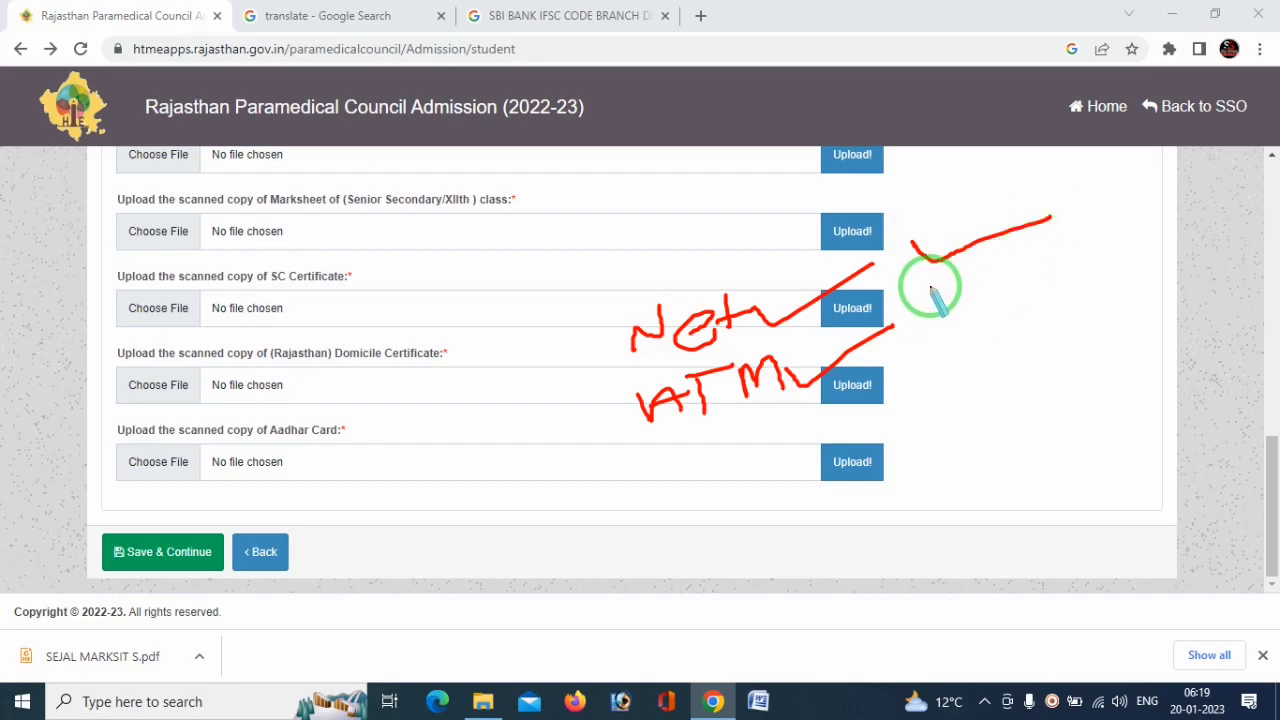
pyautogui.moveTo(931, 289)
pyautogui.mouseDown()
pyautogui.moveTo(957, 297)
pyautogui.moveTo(1027, 260)
pyautogui.mouseUp()
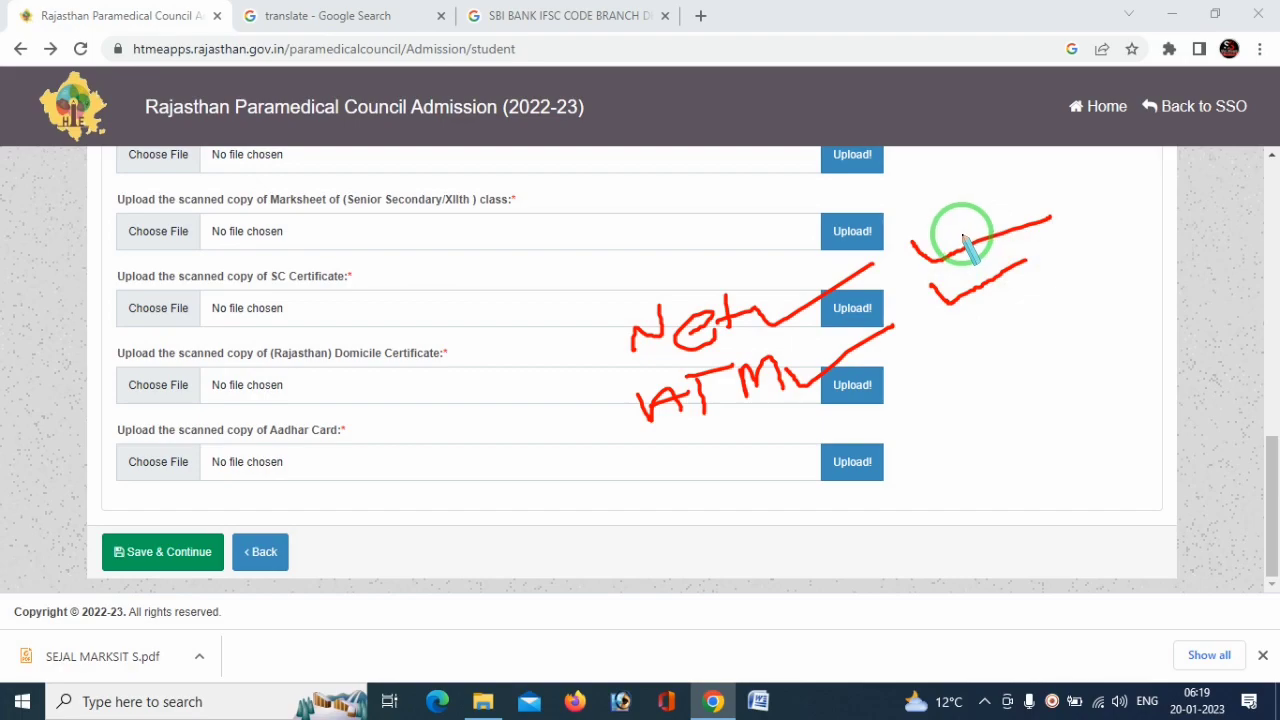
pyautogui.moveTo(938, 331)
pyautogui.mouseDown()
pyautogui.moveTo(960, 349)
pyautogui.moveTo(1040, 305)
pyautogui.mouseUp()
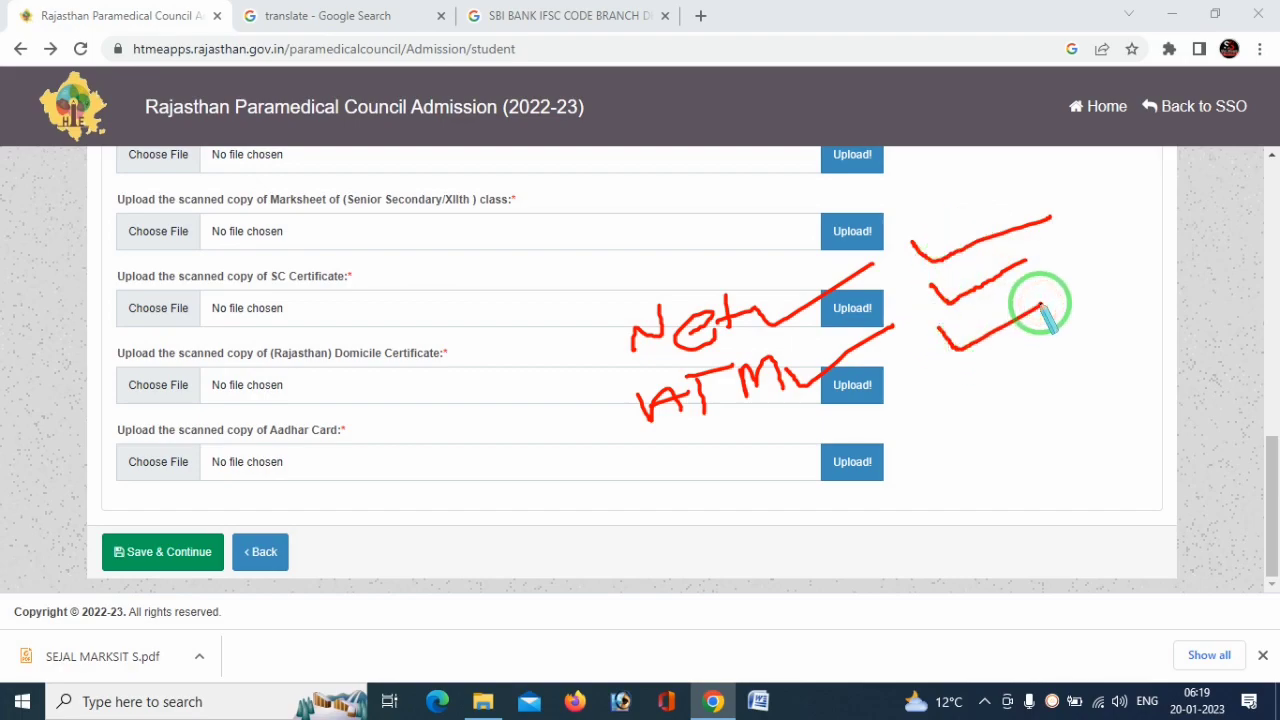
pyautogui.moveTo(945, 368)
pyautogui.mouseDown()
pyautogui.moveTo(980, 384)
pyautogui.moveTo(1076, 334)
pyautogui.mouseUp()
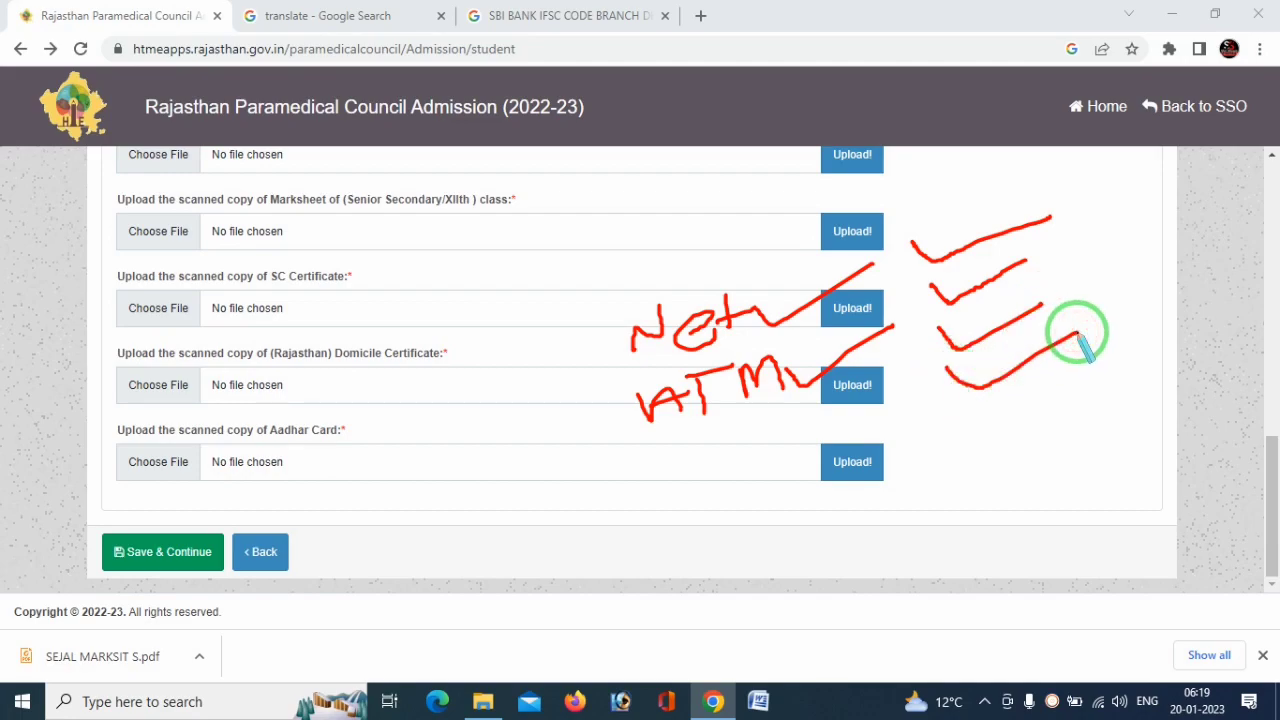
# Step: Write and circle 'Muke', then write OTP, SCTS and number notes below the Aadhar row
pyautogui.moveTo(944, 452); pyautogui.dragTo(1113, 405)
pyautogui.moveTo(926, 467)
pyautogui.mouseDown()
pyautogui.moveTo(1151, 409)
pyautogui.moveTo(985, 400)
pyautogui.moveTo(1008, 463)
pyautogui.mouseUp()
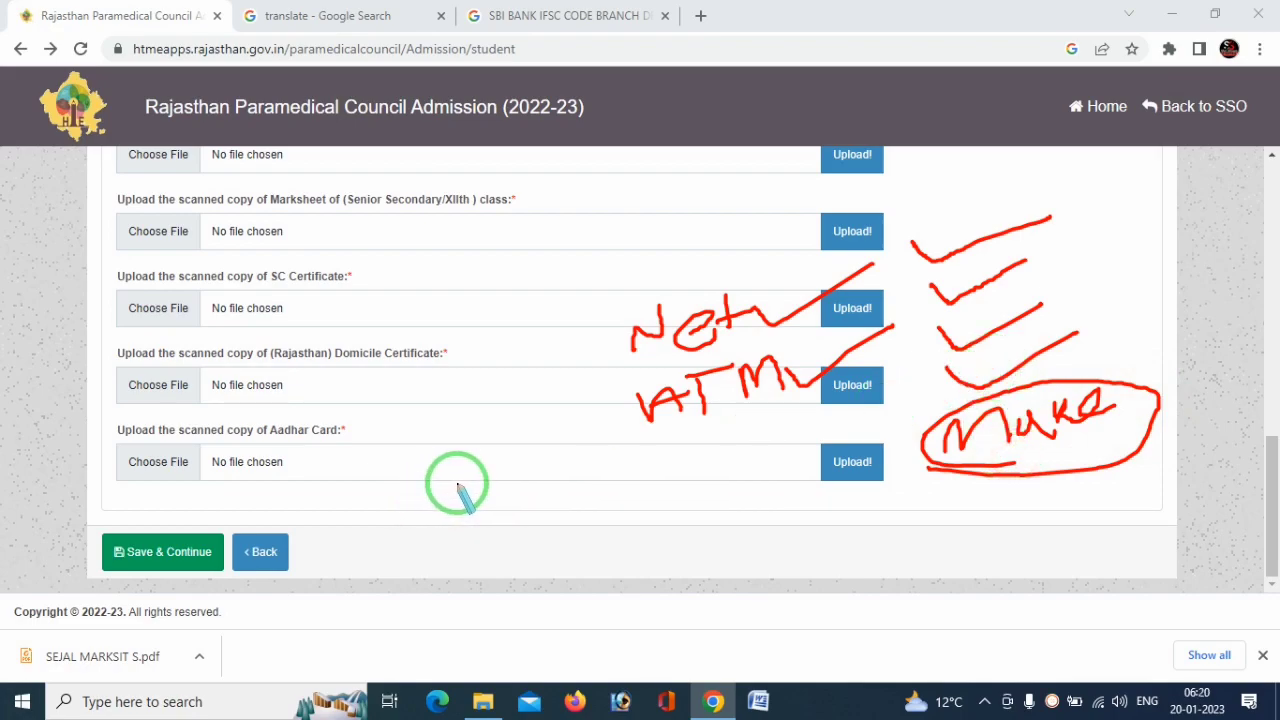
pyautogui.moveTo(830, 506)
pyautogui.mouseDown()
pyautogui.moveTo(829, 520)
pyautogui.moveTo(920, 531)
pyautogui.moveTo(920, 517)
pyautogui.mouseUp()
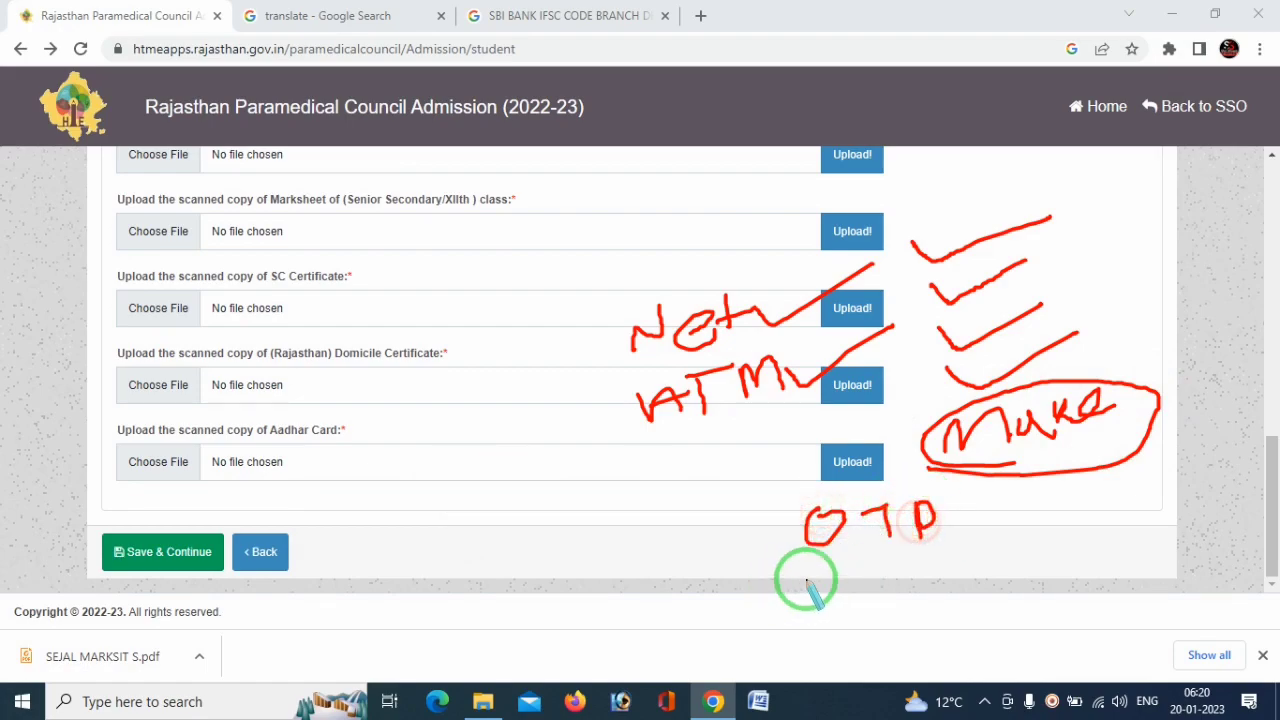
pyautogui.moveTo(378, 494)
pyautogui.mouseDown()
pyautogui.moveTo(408, 526)
pyautogui.moveTo(371, 524)
pyautogui.mouseUp()
pyautogui.moveTo(441, 489)
pyautogui.mouseDown()
pyautogui.moveTo(473, 508)
pyautogui.moveTo(511, 474)
pyautogui.moveTo(586, 489)
pyautogui.mouseUp()
pyautogui.moveTo(590, 545)
pyautogui.mouseDown()
pyautogui.moveTo(591, 563)
pyautogui.moveTo(625, 560)
pyautogui.moveTo(671, 523)
pyautogui.moveTo(758, 532)
pyautogui.moveTo(806, 490)
pyautogui.mouseUp()
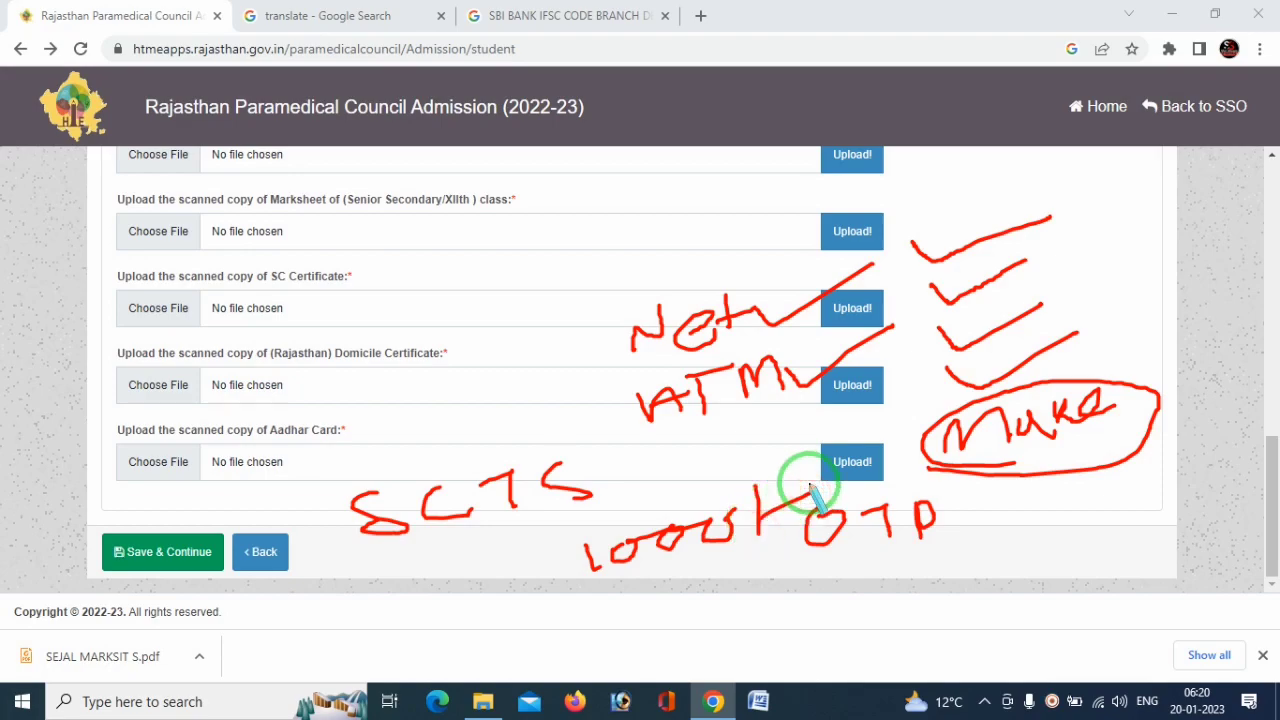
pyautogui.moveTo(621, 600)
pyautogui.mouseDown()
pyautogui.moveTo(622, 622)
pyautogui.moveTo(660, 609)
pyautogui.moveTo(648, 618)
pyautogui.mouseUp()
pyautogui.moveTo(690, 590)
pyautogui.mouseDown()
pyautogui.moveTo(686, 603)
pyautogui.moveTo(737, 594)
pyautogui.moveTo(757, 563)
pyautogui.moveTo(774, 589)
pyautogui.moveTo(830, 570)
pyautogui.mouseUp()
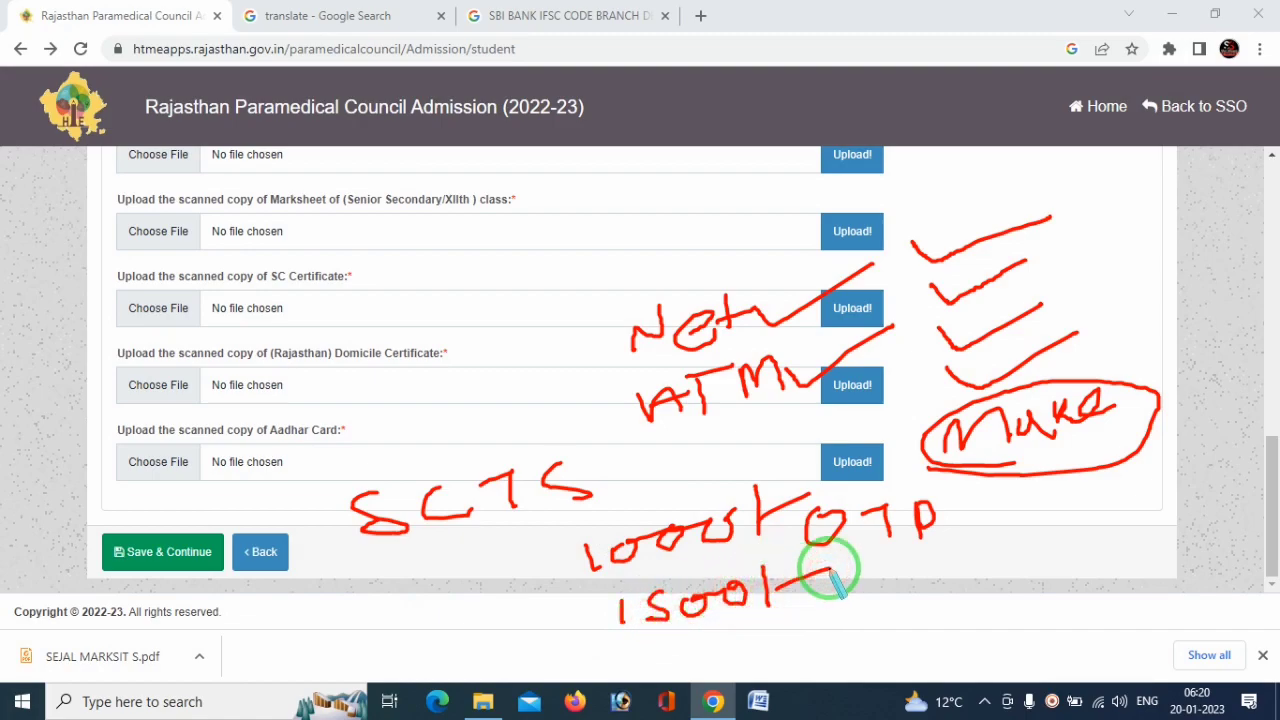